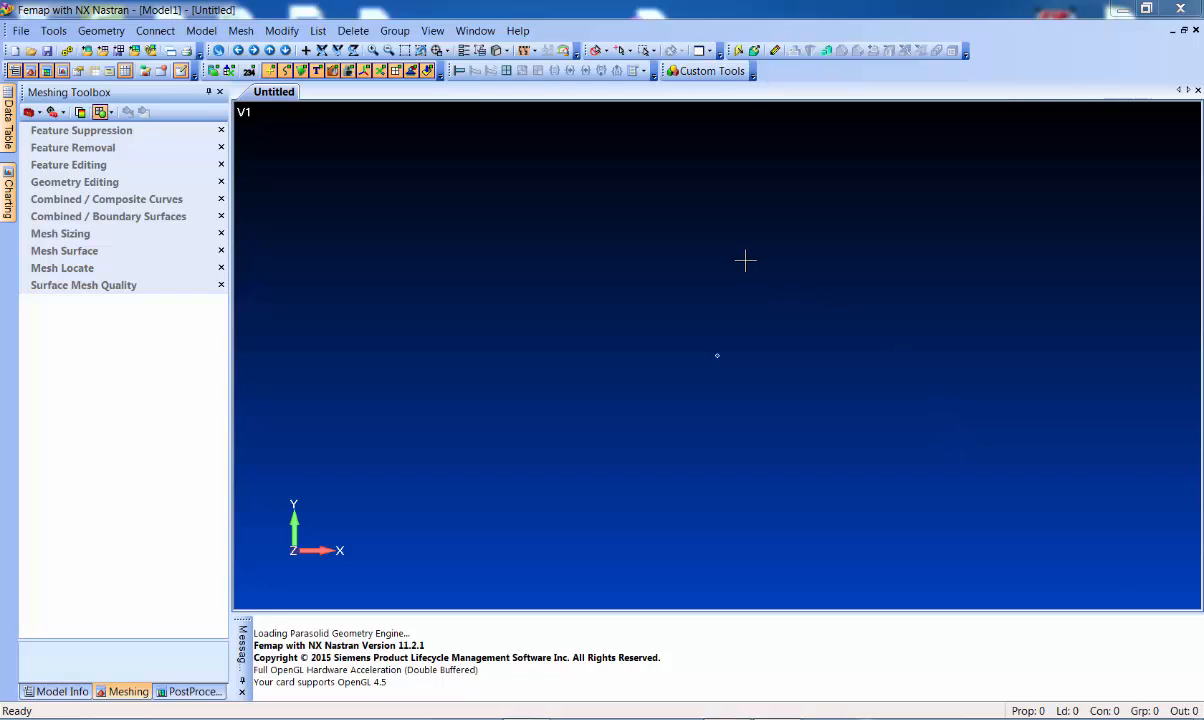
Create a material by loading 7050-T651 Al Plate .25-.5 from the material library
click(57, 690)
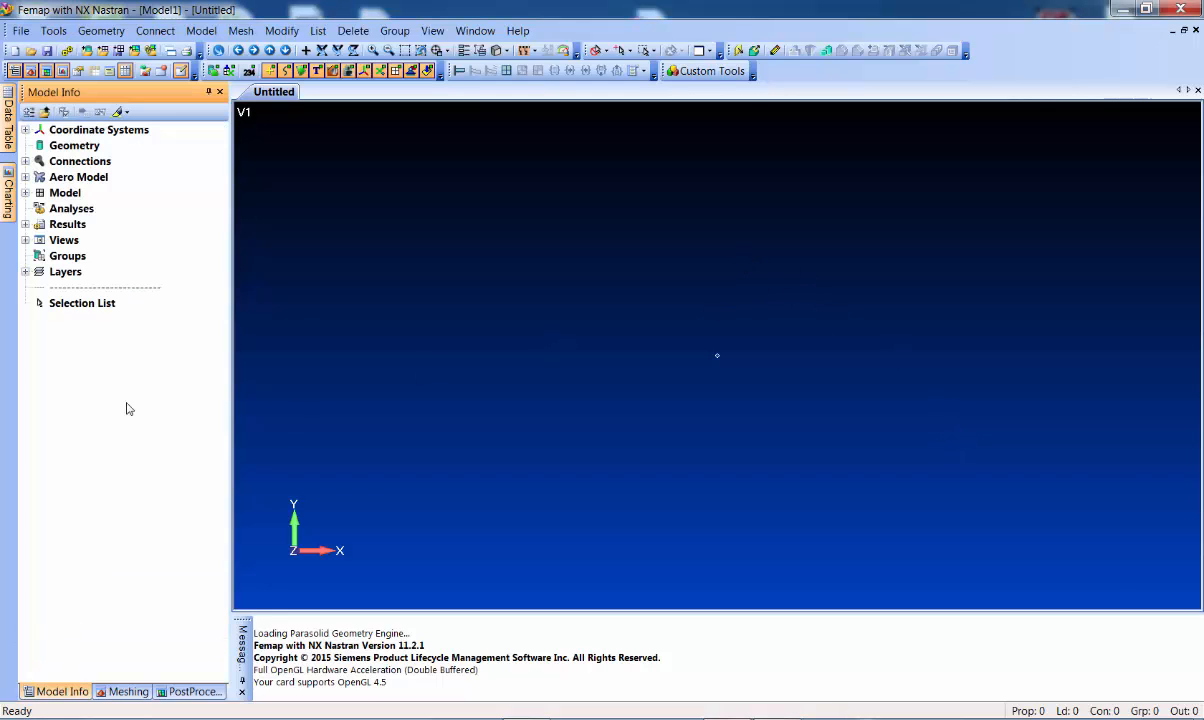
click(23, 191)
click(24, 192)
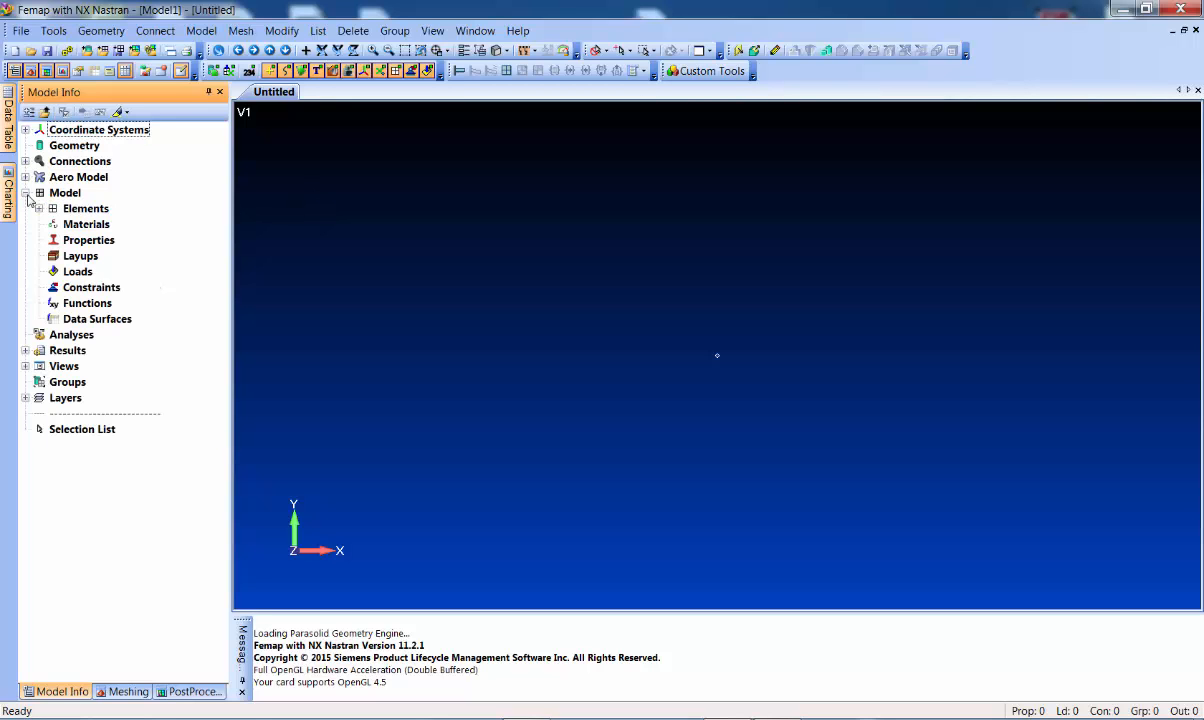
right_click(78, 225)
click(112, 238)
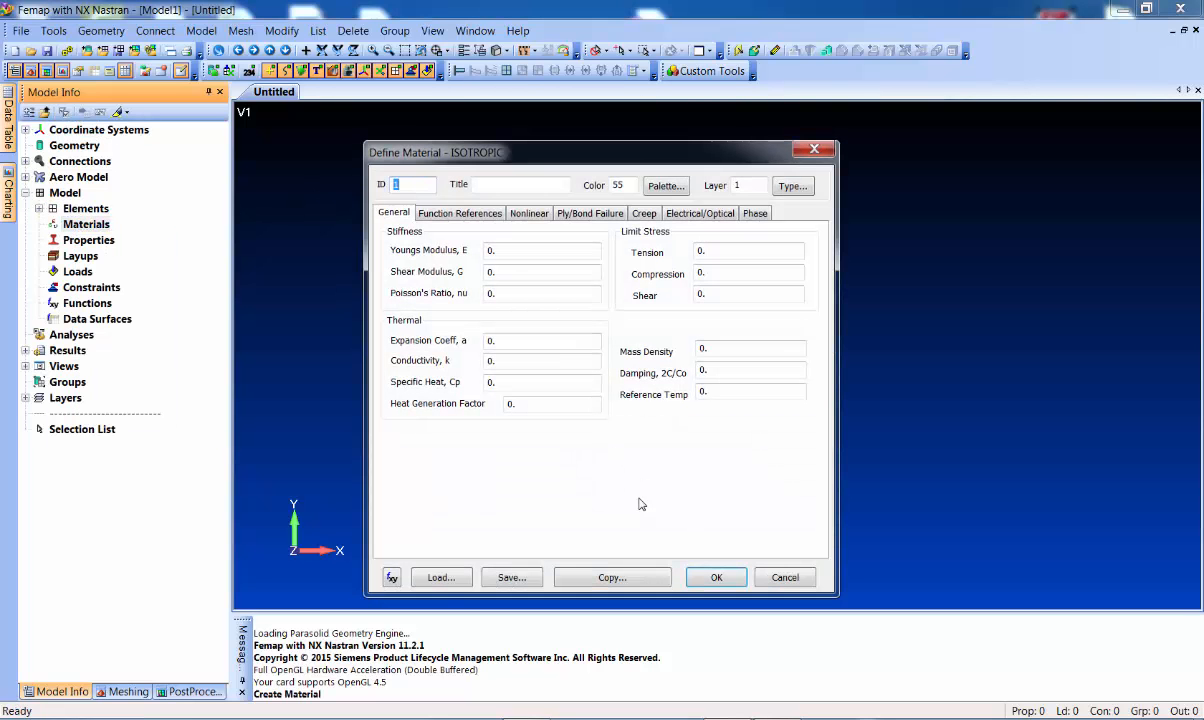
click(440, 577)
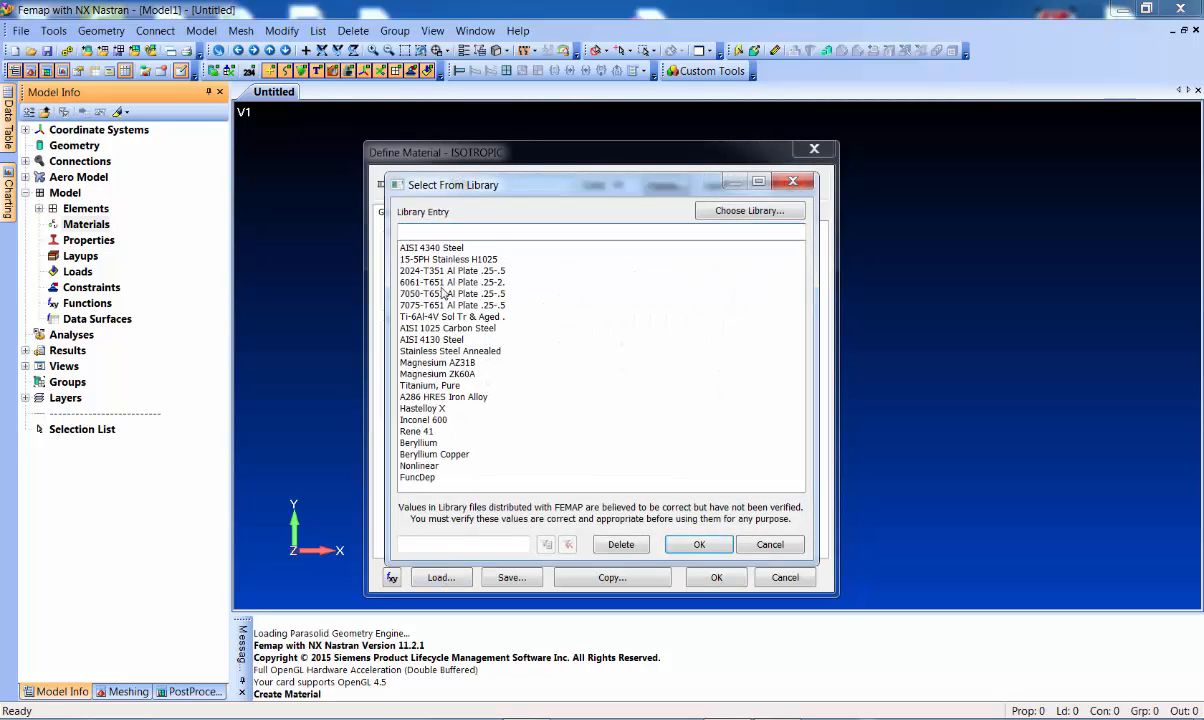
click(443, 292)
click(699, 544)
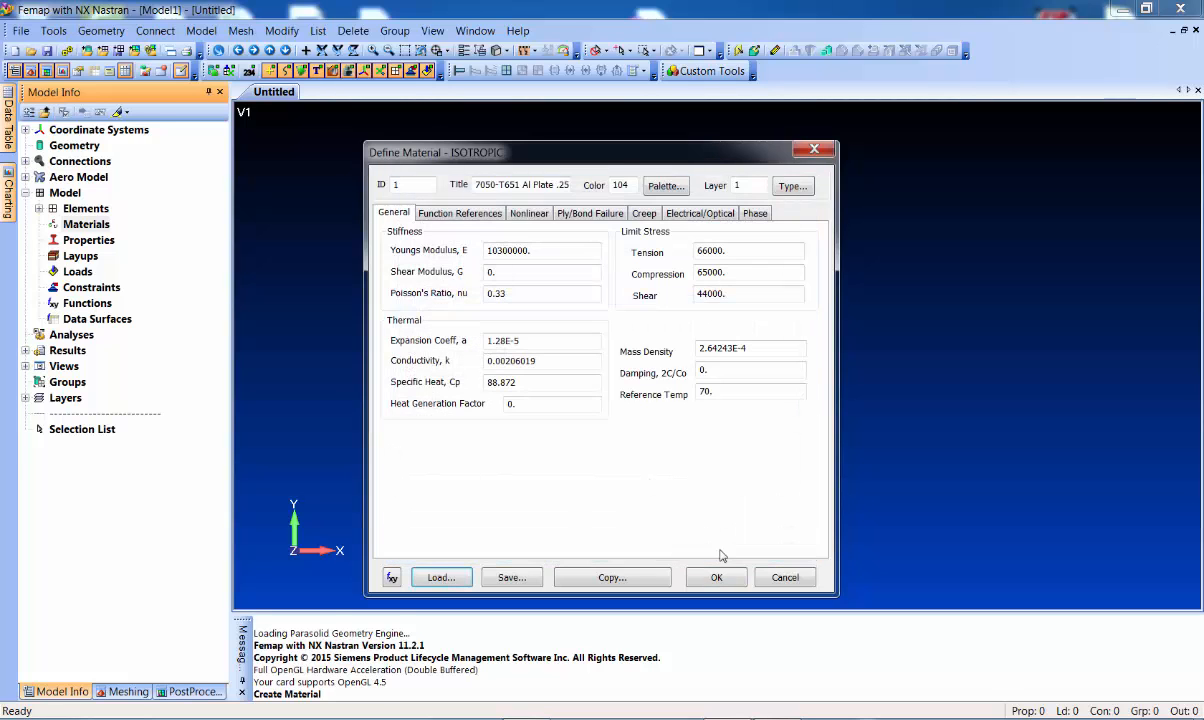
click(714, 577)
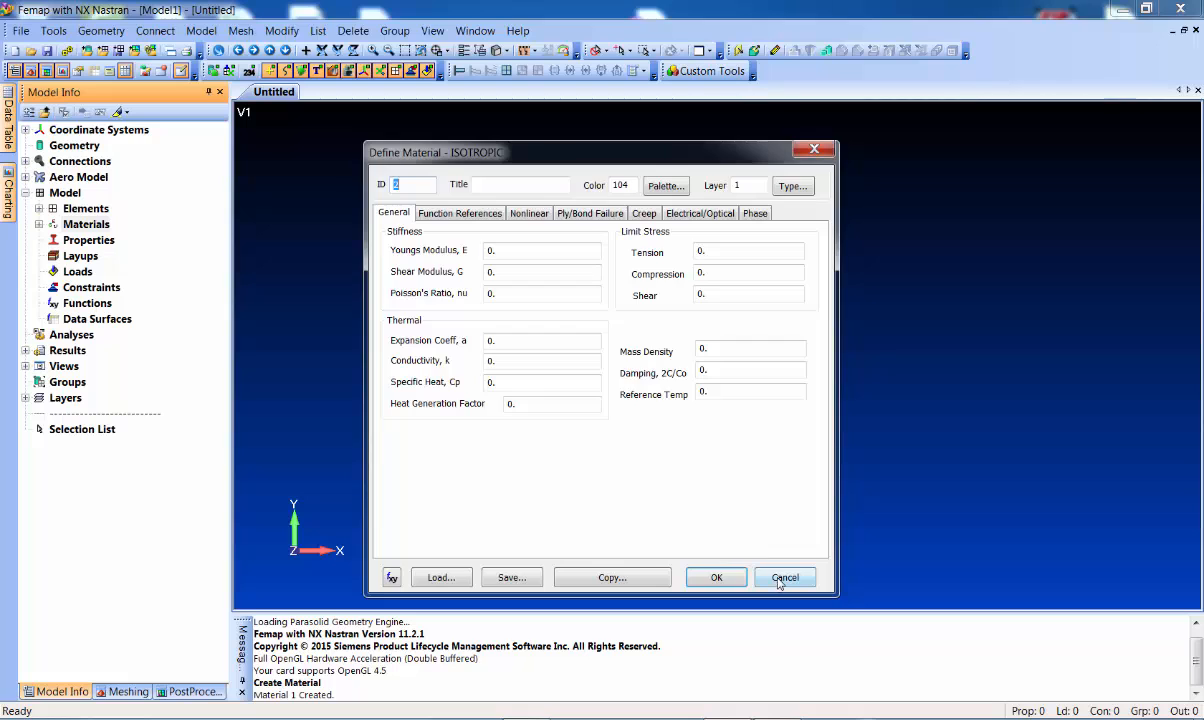
click(783, 578)
Create a plate property with thickness 0.0625 using the 7050-T651 Al Plate material
right_click(72, 245)
click(130, 250)
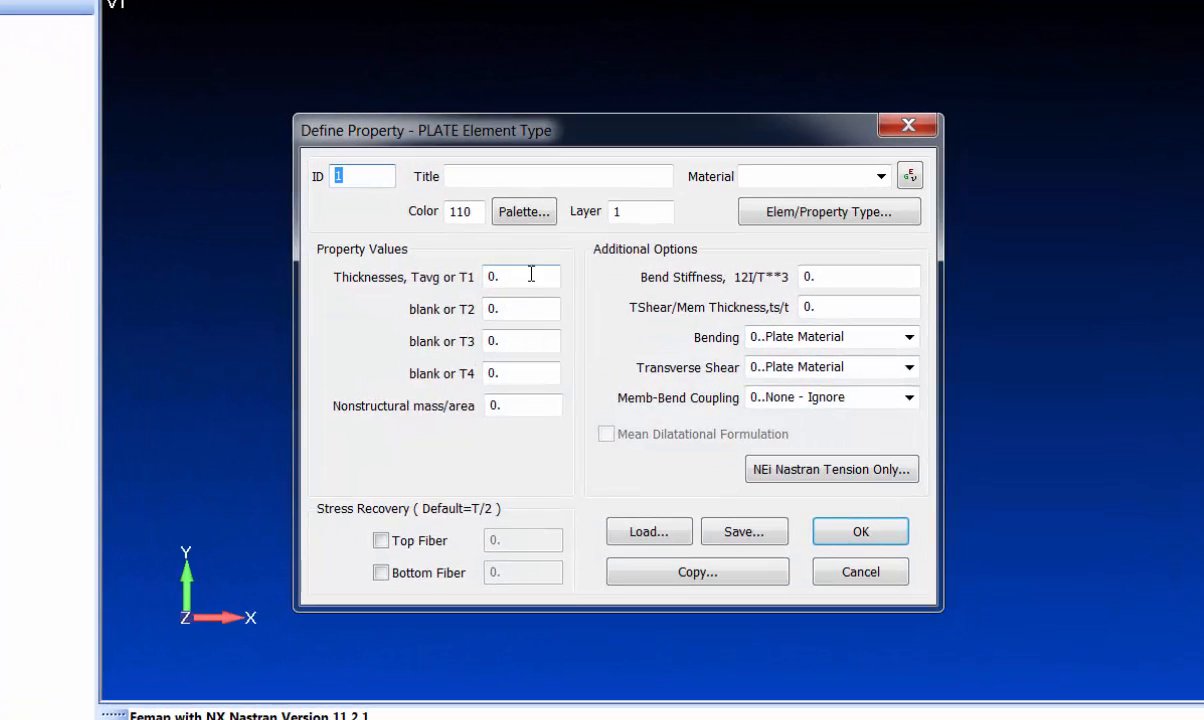
click(531, 275)
text(0625)
click(880, 176)
click(808, 192)
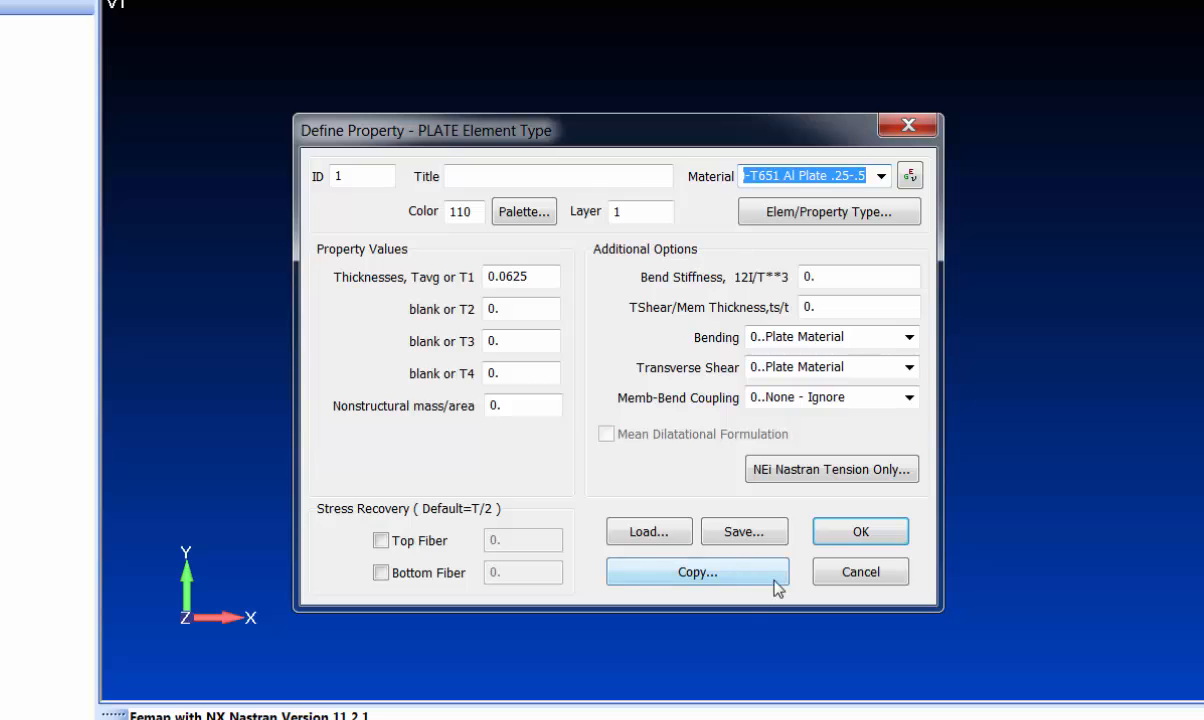
click(884, 531)
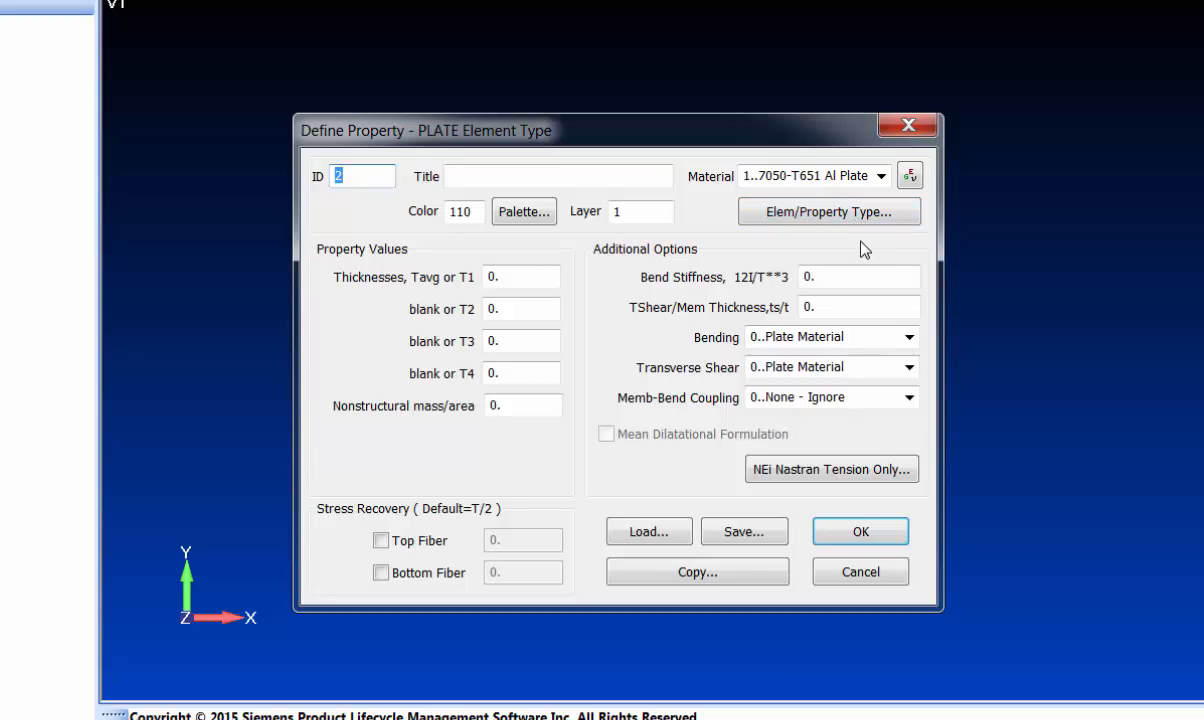
Change the second property to the Beam element type and choose a standard Z Section as its cross-section shape
click(860, 212)
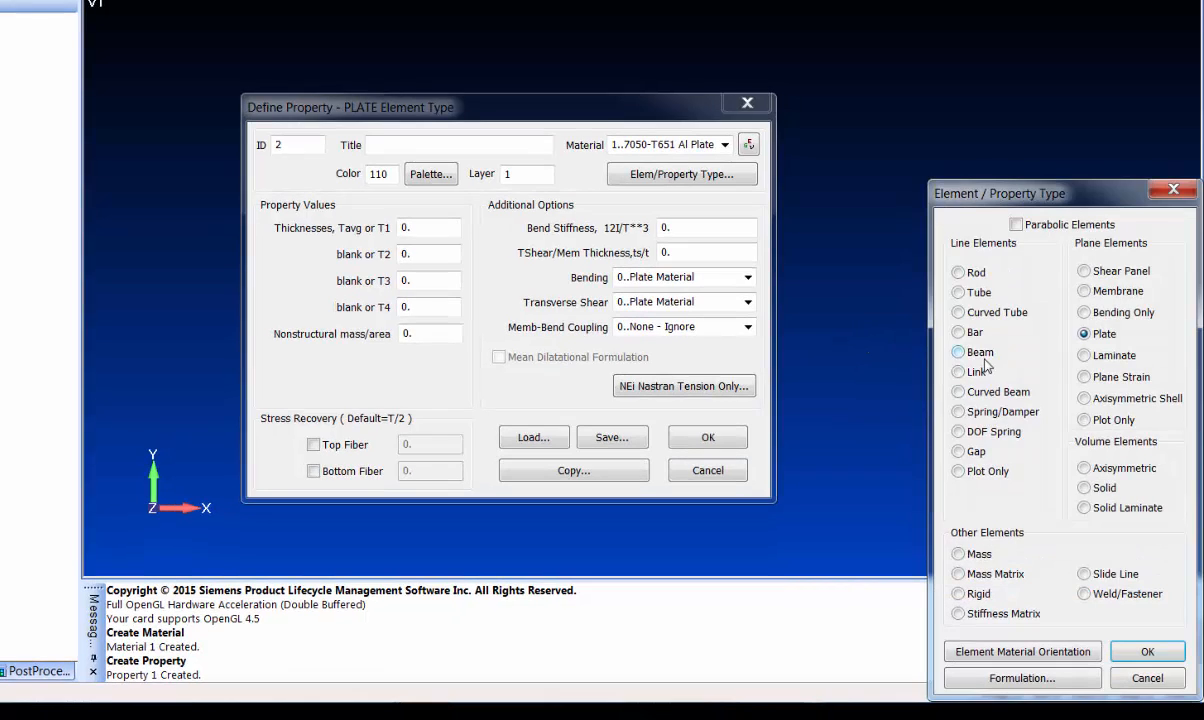
click(990, 362)
click(1177, 660)
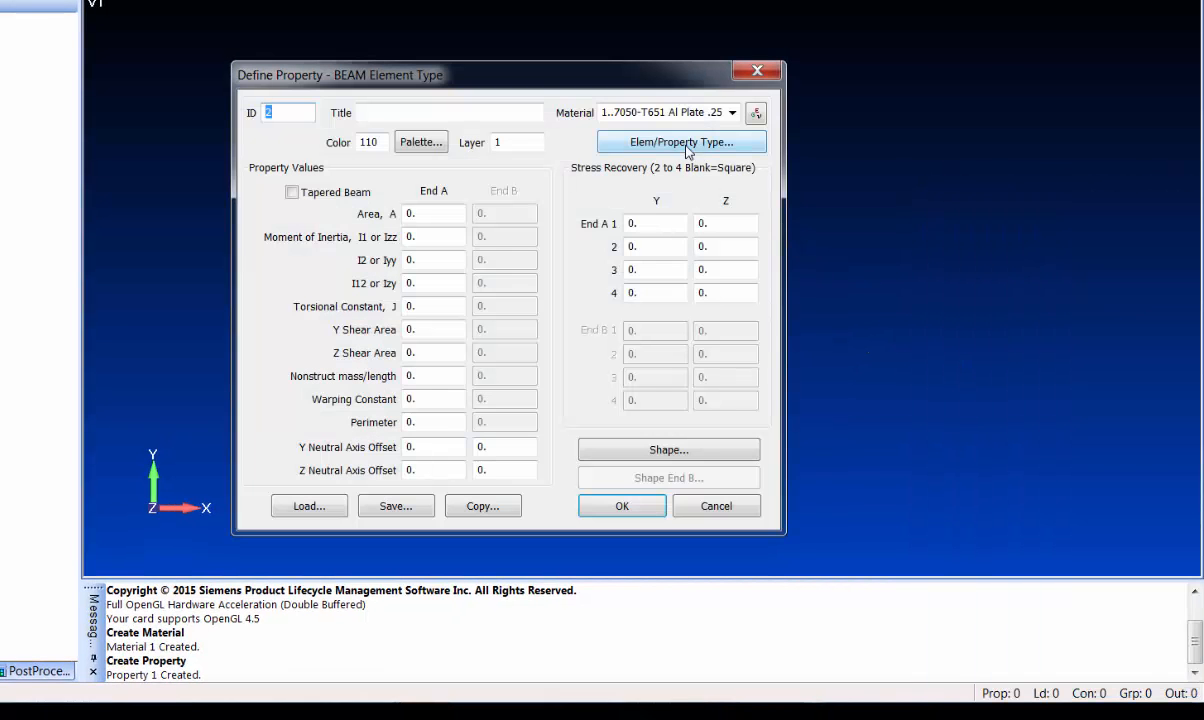
click(680, 452)
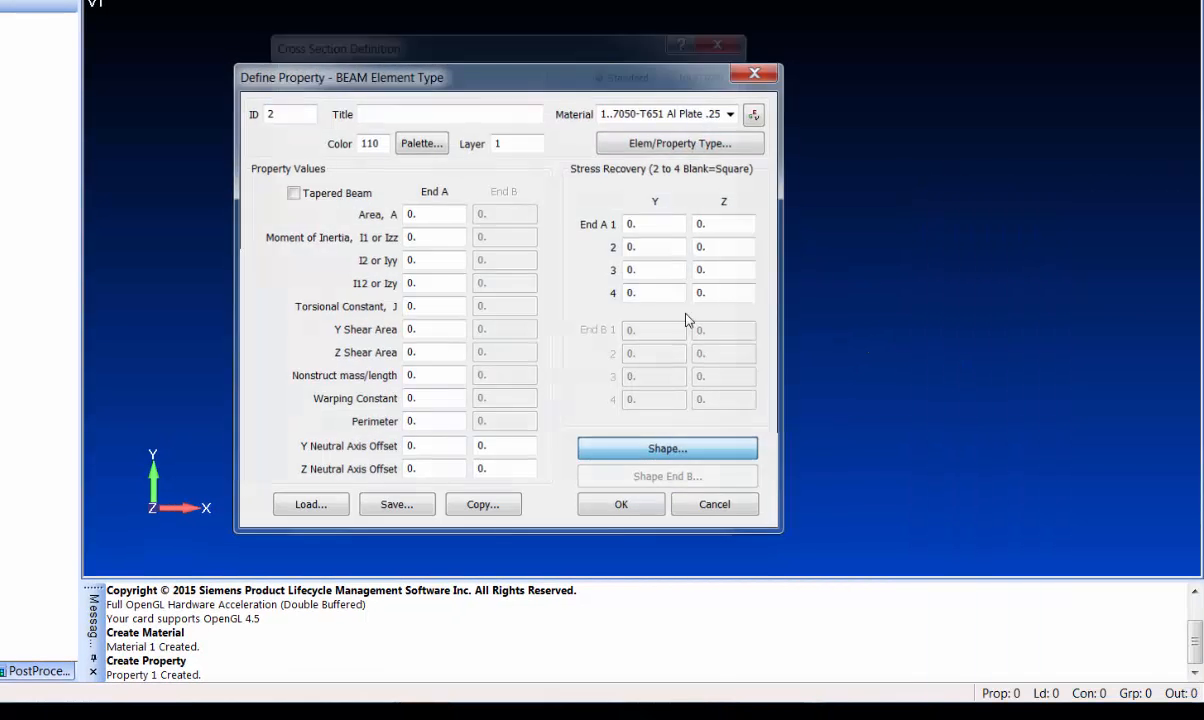
click(661, 97)
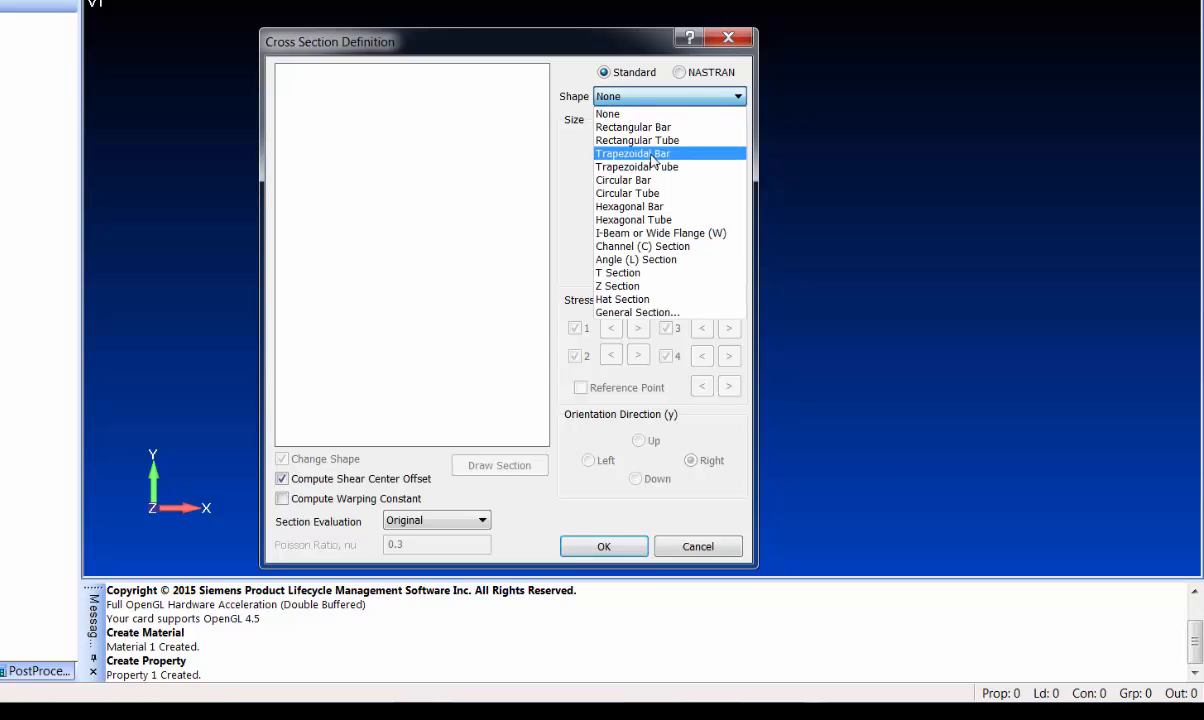
click(615, 286)
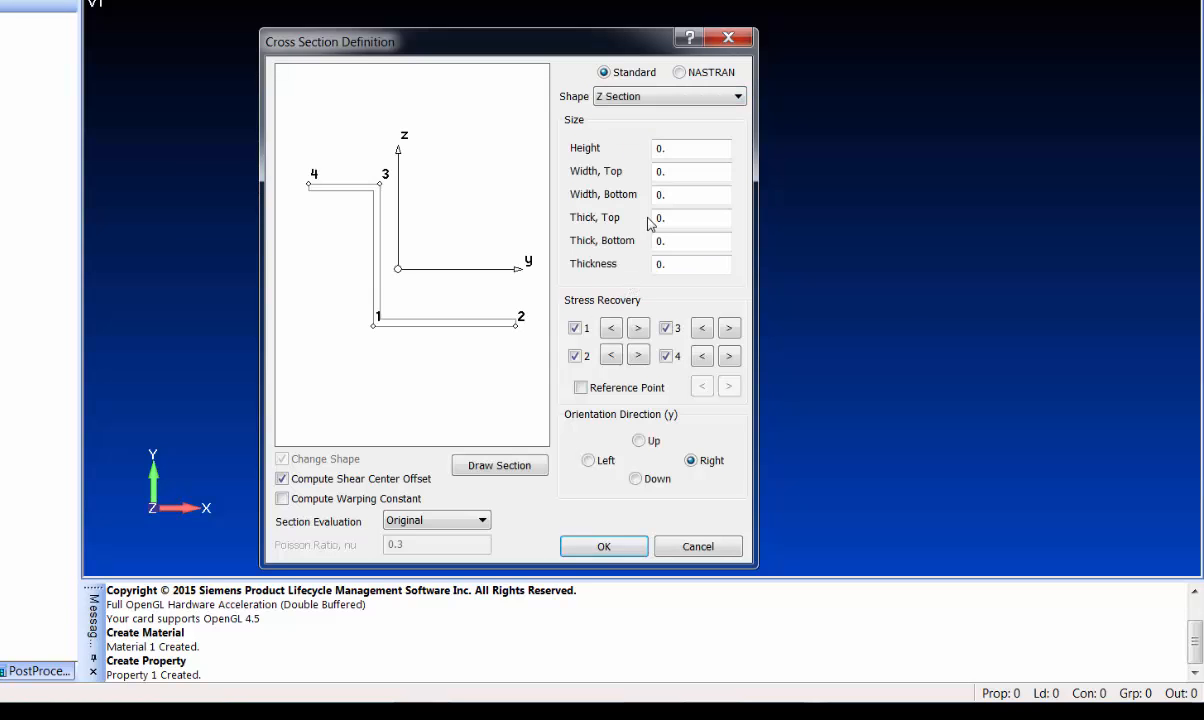
Size the Z section with height 1.5, top and bottom widths 1, and all three thicknesses .05
double_click(668, 149)
key(Tab)
text(1)
key(Tab)
text(1)
key(Tab)
text(.0)
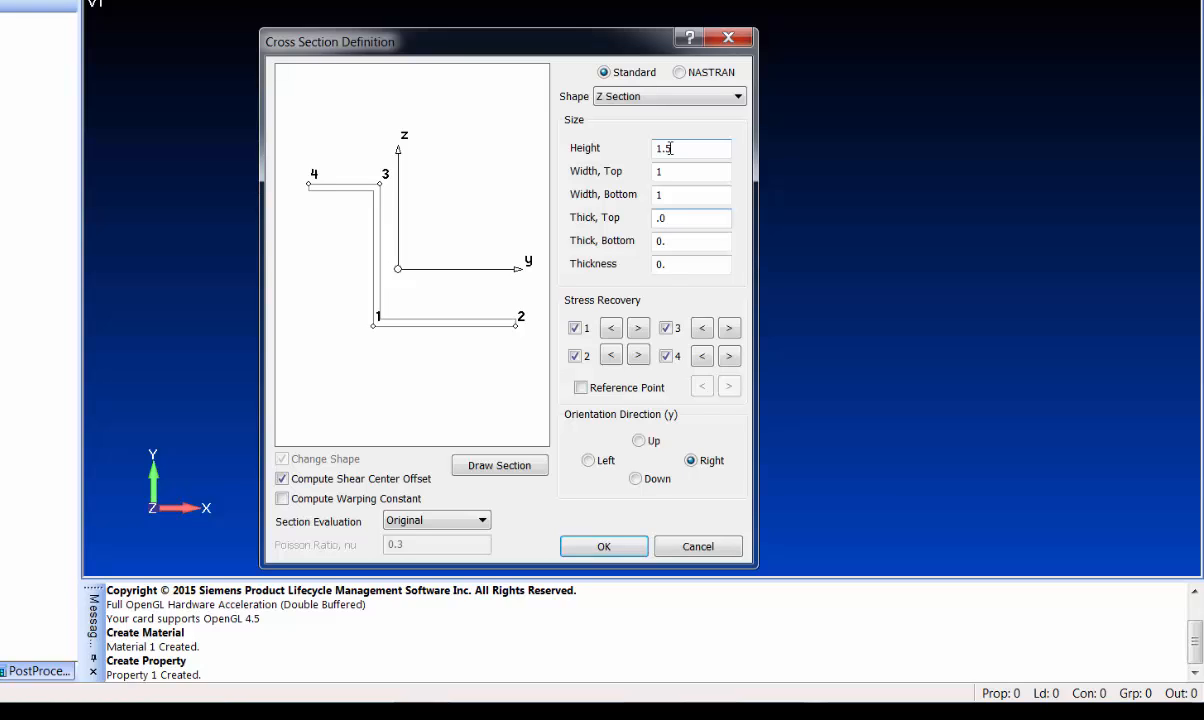
key(Tab)
text(.05)
key(Tab)
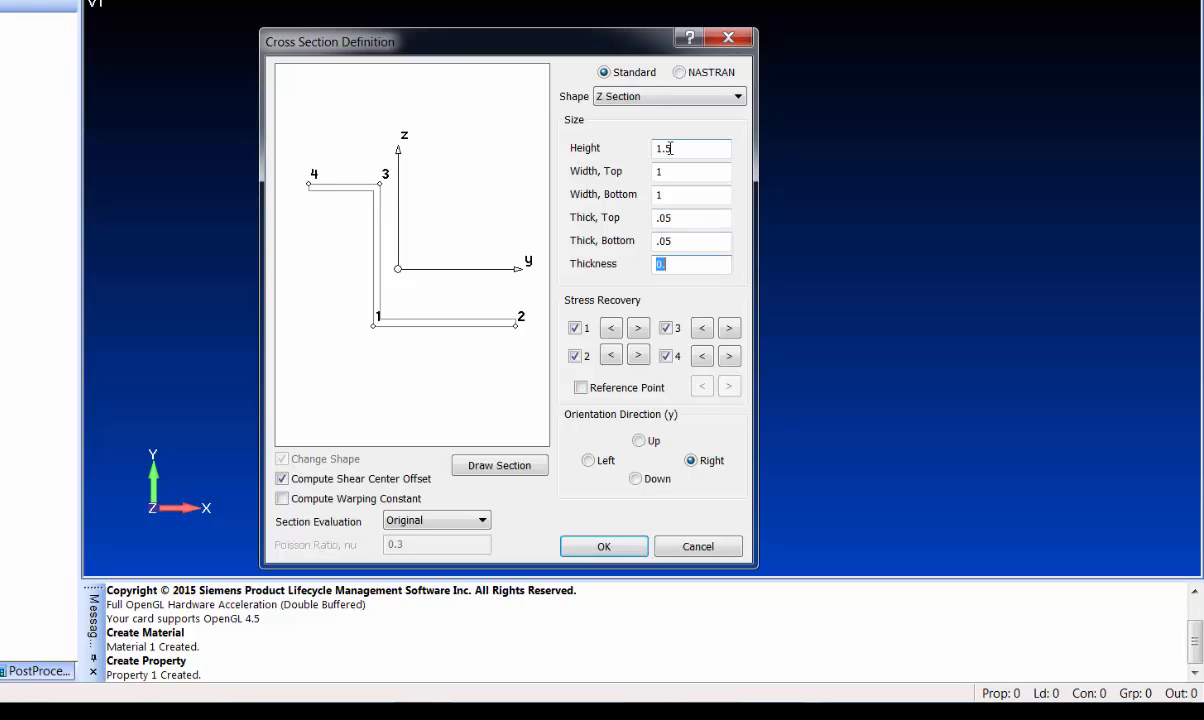
text(.05)
key(Tab)
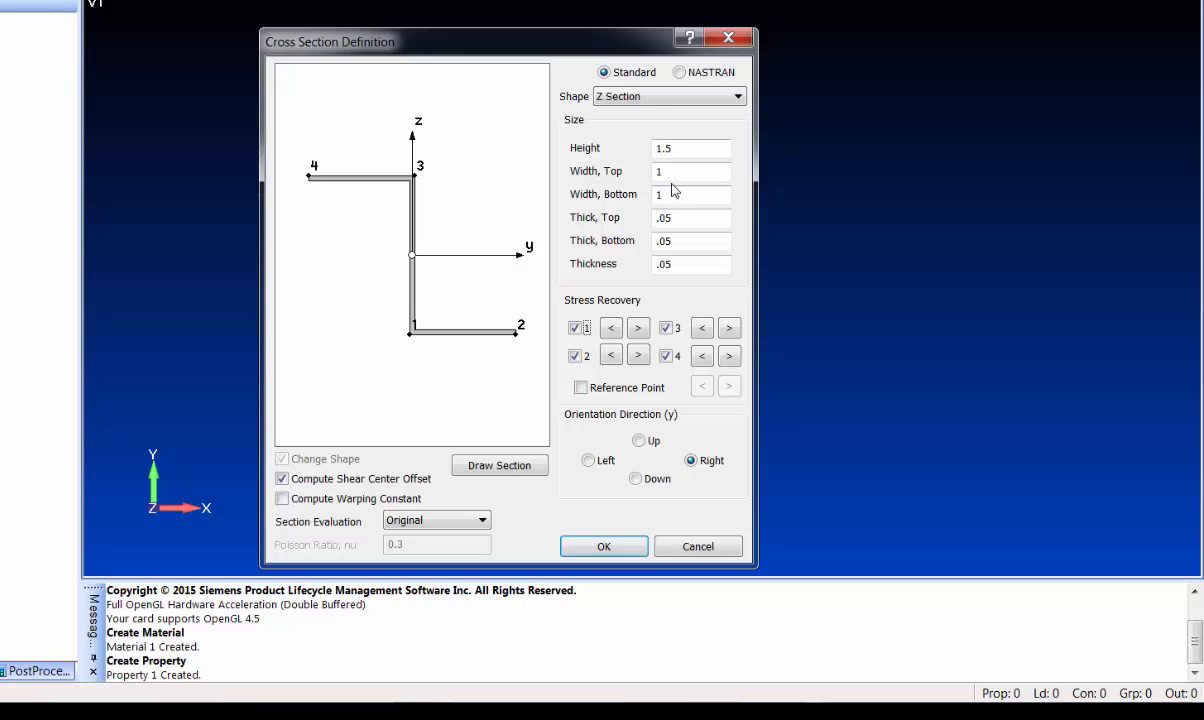
Set the Z section's top, bottom and web thicknesses to .1
click(690, 218)
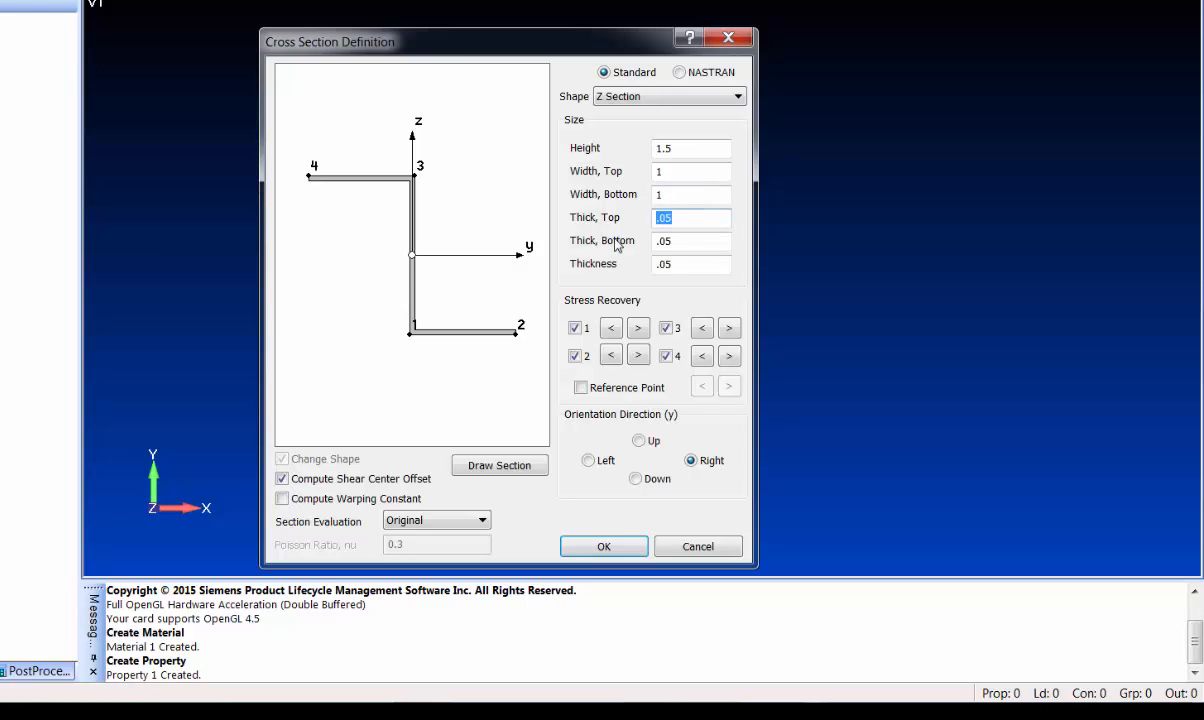
text(.1)
key(Tab)
text(.1)
key(Tab)
text(.1)
key(Tab)
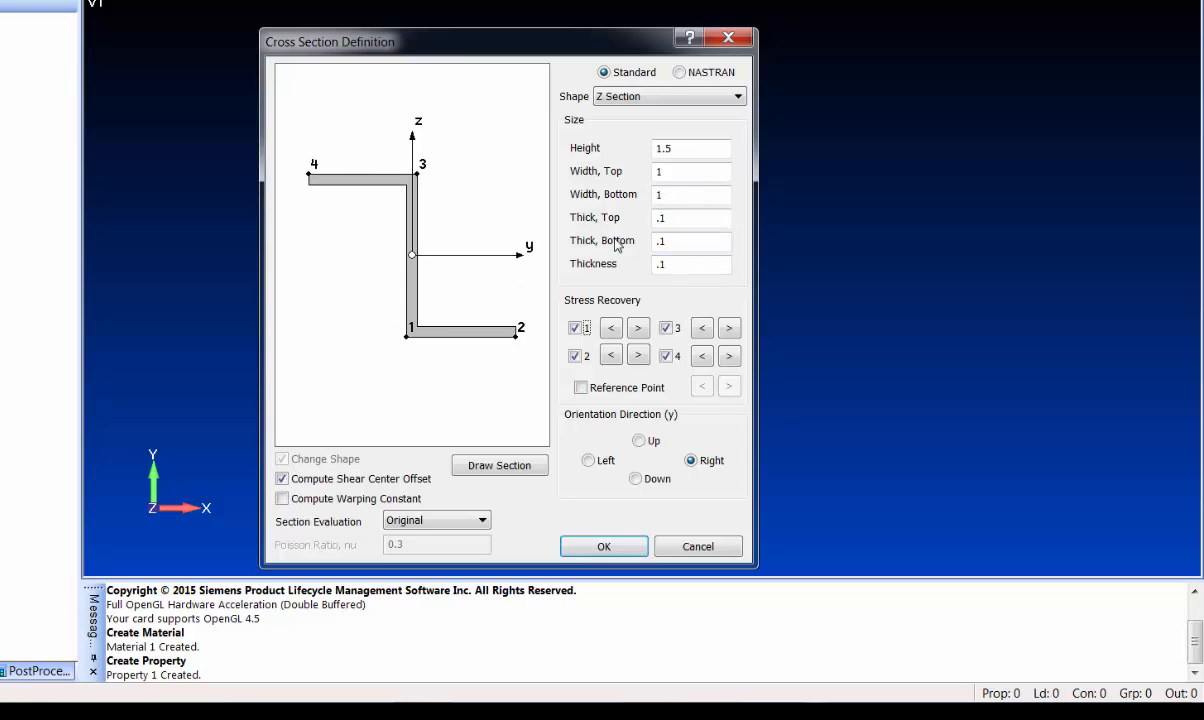
Set the Z section's top width to .75 and its y orientation direction to Up
click(678, 172)
text(.75)
key(Tab)
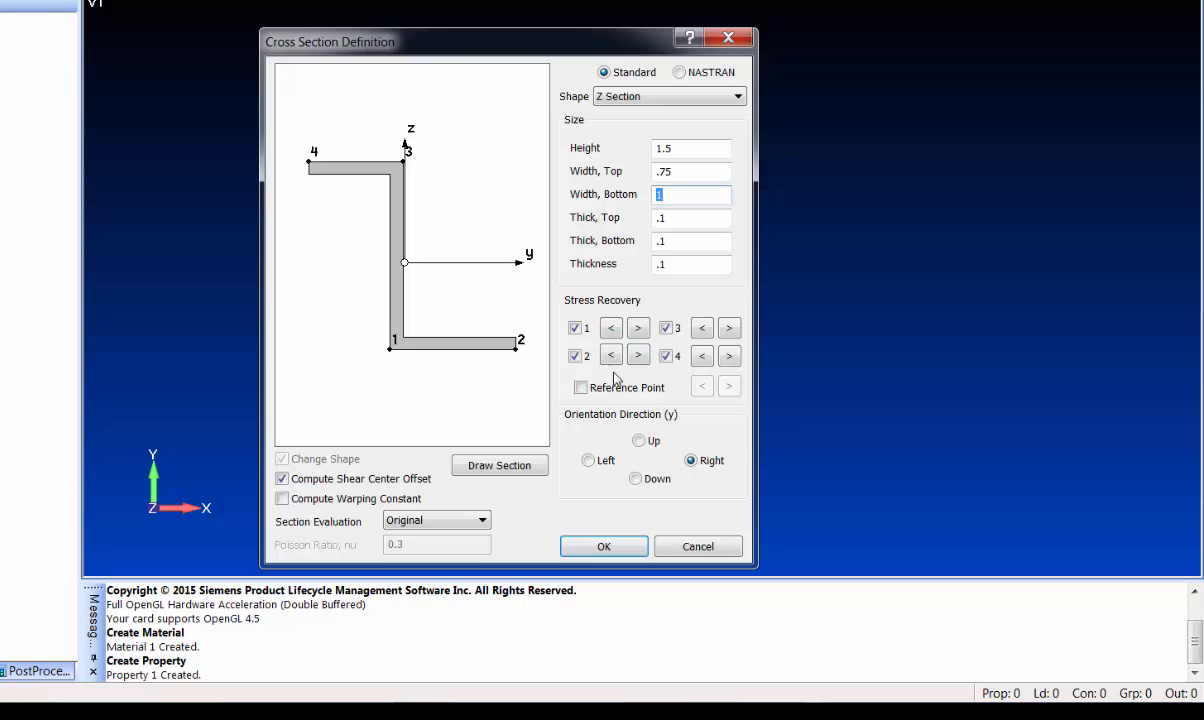
click(648, 441)
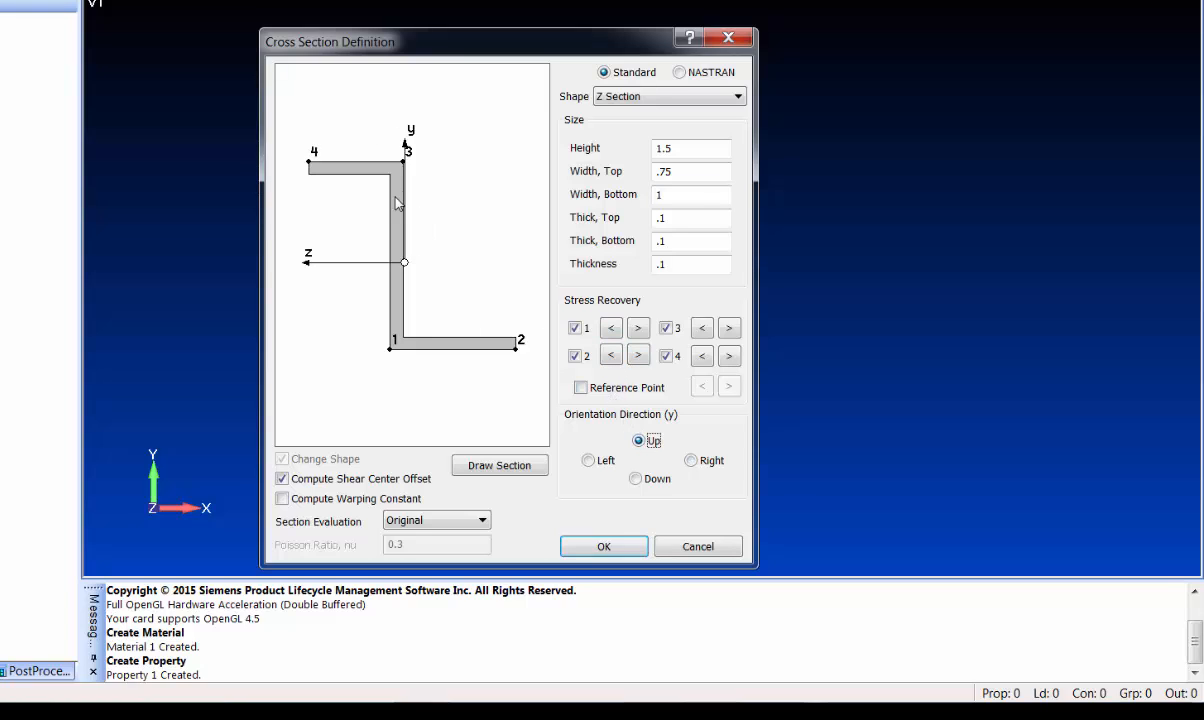
Enable the Z section's reference point, move it around the outline, and accept the cross-section definition
click(581, 387)
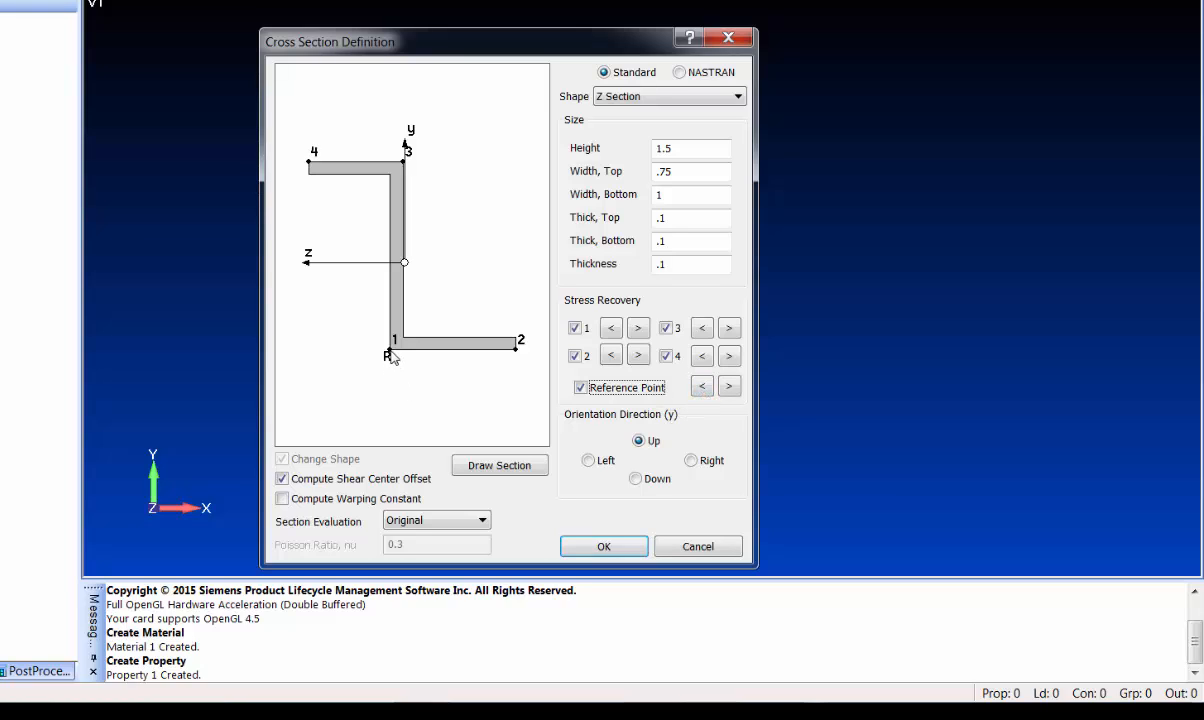
click(731, 389)
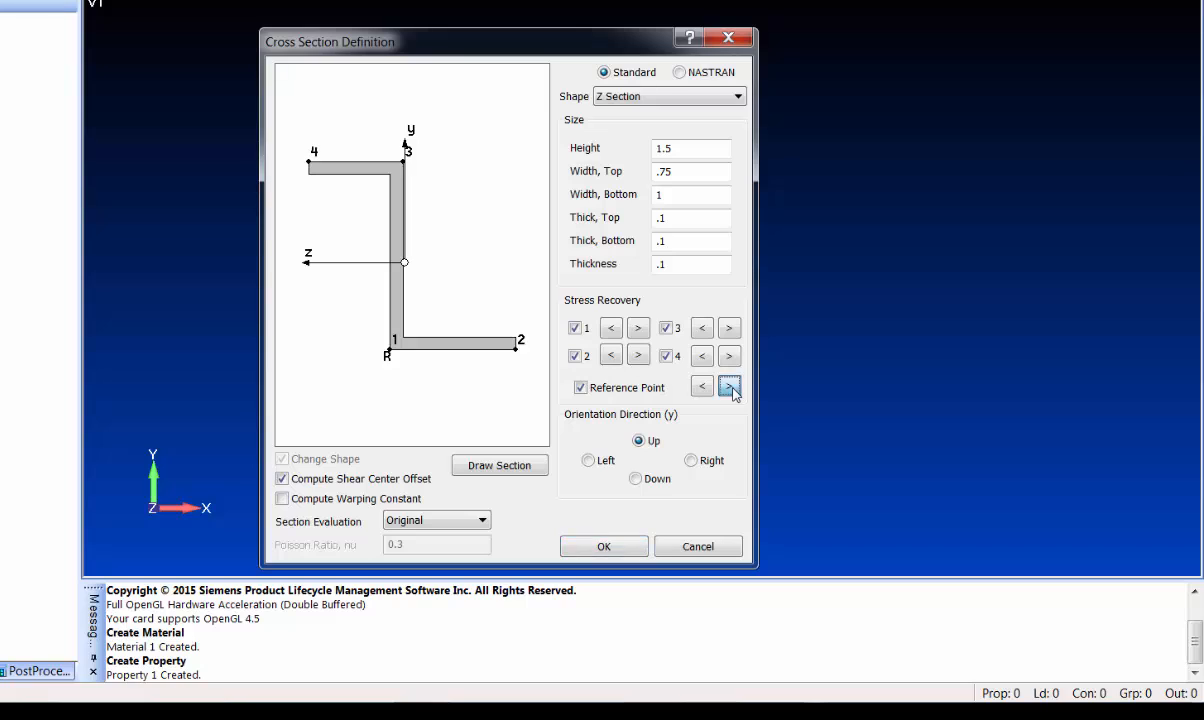
click(733, 388)
click(708, 394)
click(708, 394)
click(708, 394)
click(708, 394)
click(708, 394)
click(708, 394)
click(708, 394)
click(729, 389)
click(629, 547)
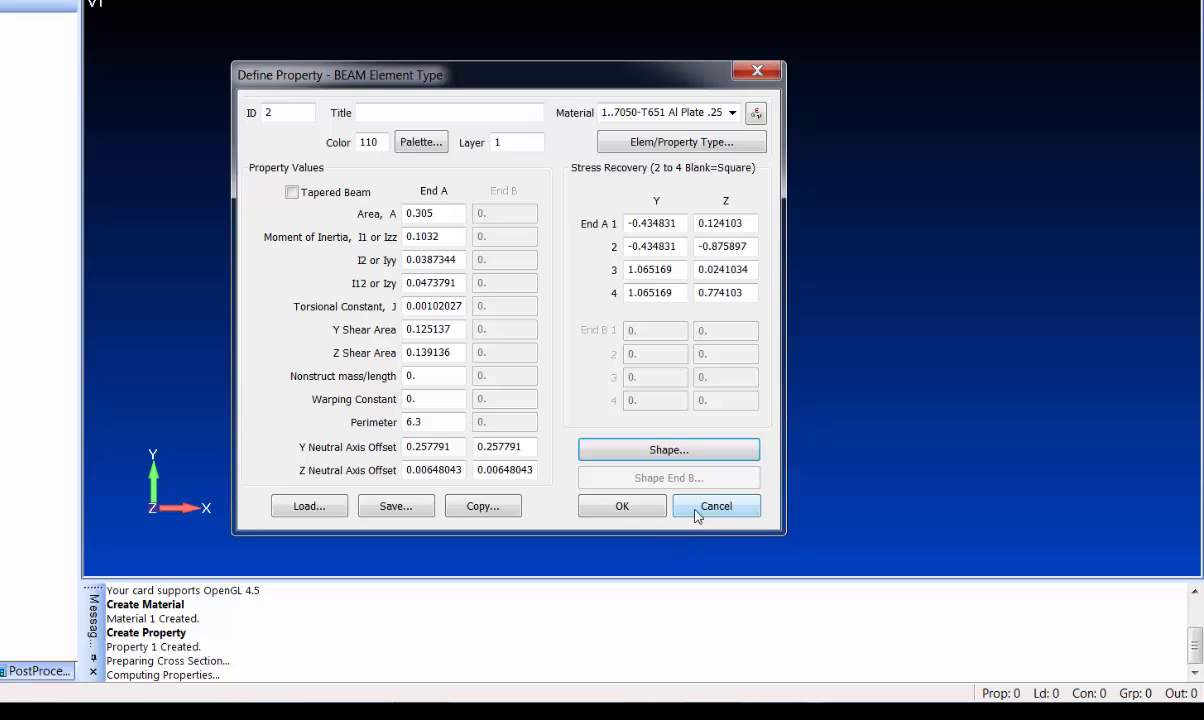
Title the beam property Z-Stiffener and save it without defining a further property
click(421, 110)
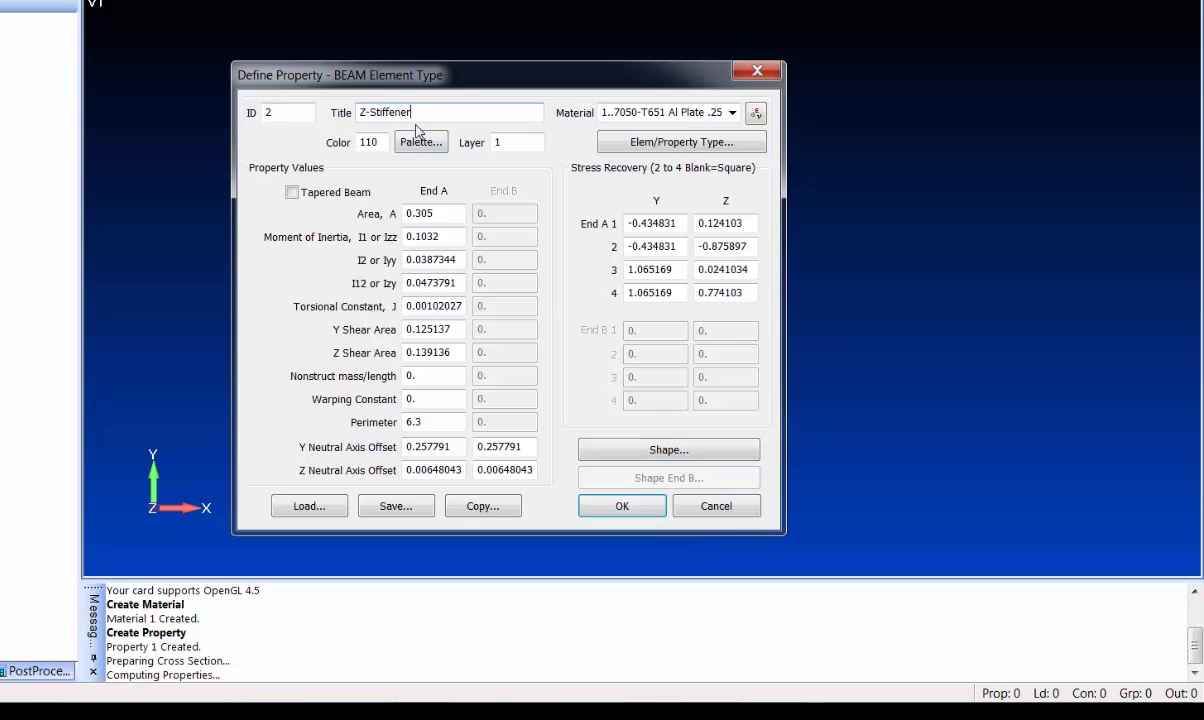
key(Return)
click(707, 507)
Rename the plate property to Shell in the model tree
click(39, 241)
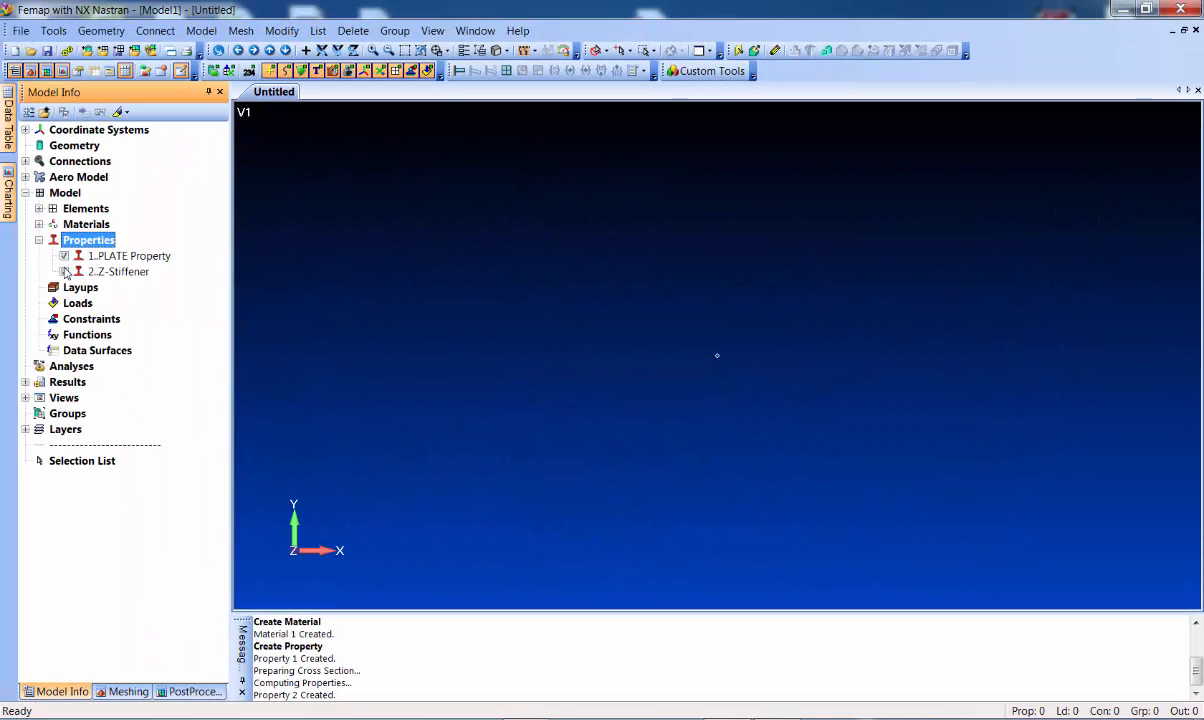
click(125, 257)
click(130, 258)
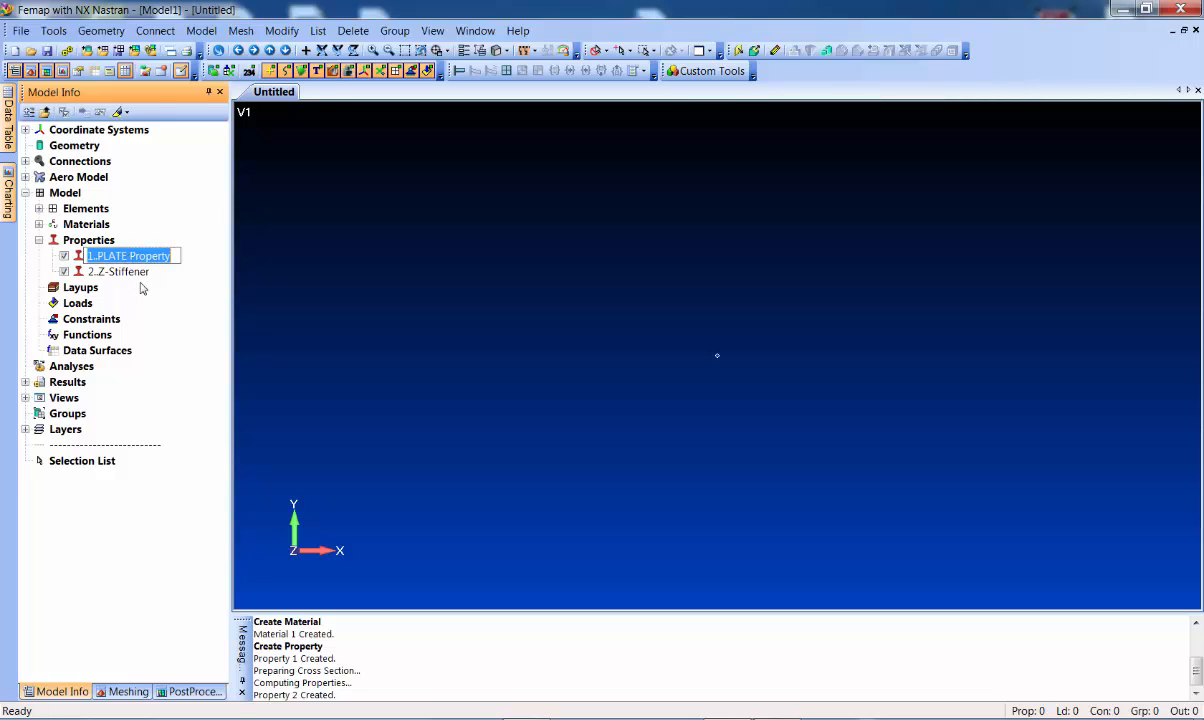
text(Shell)
key(Return)
click(469, 322)
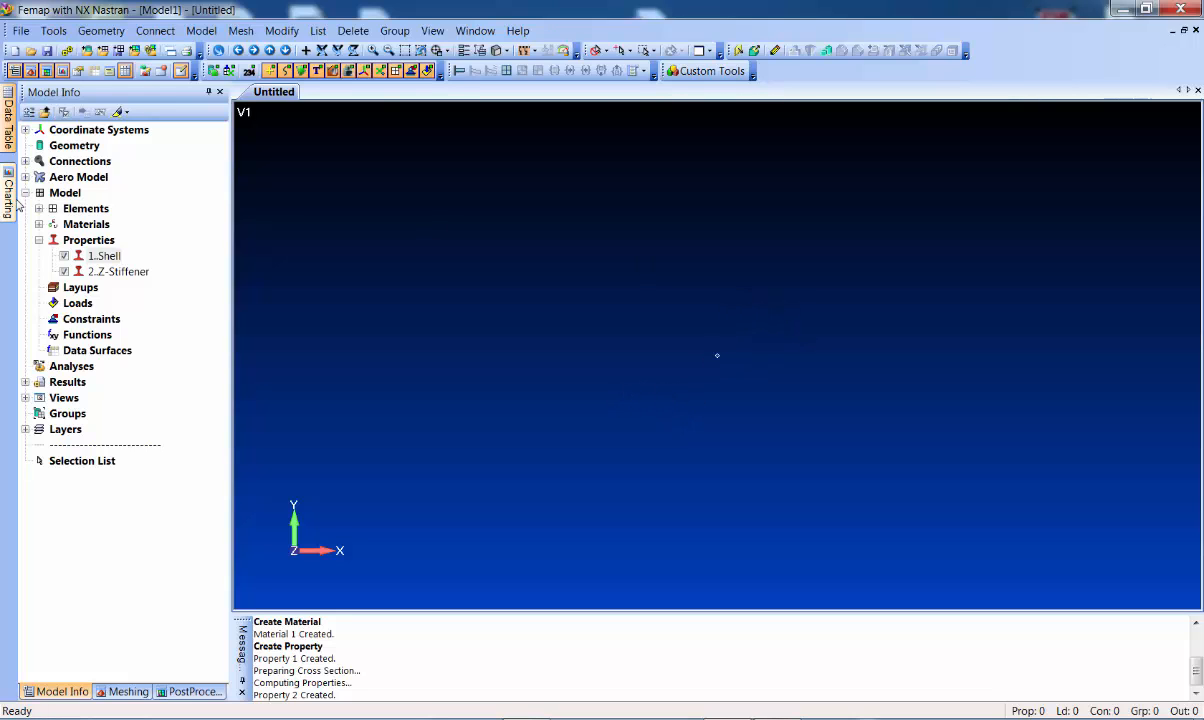
Set up a mesh between four corners with quad elements, the Shell property and the Basic Cylindrical coordinate system
click(239, 30)
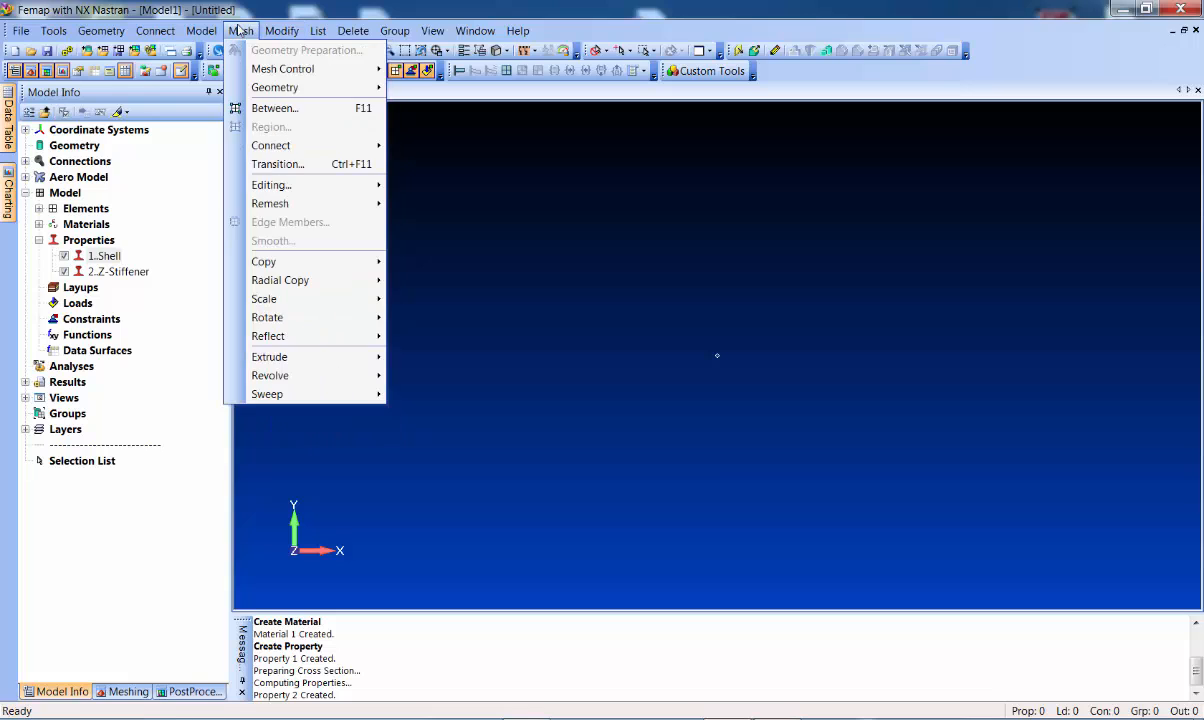
click(274, 108)
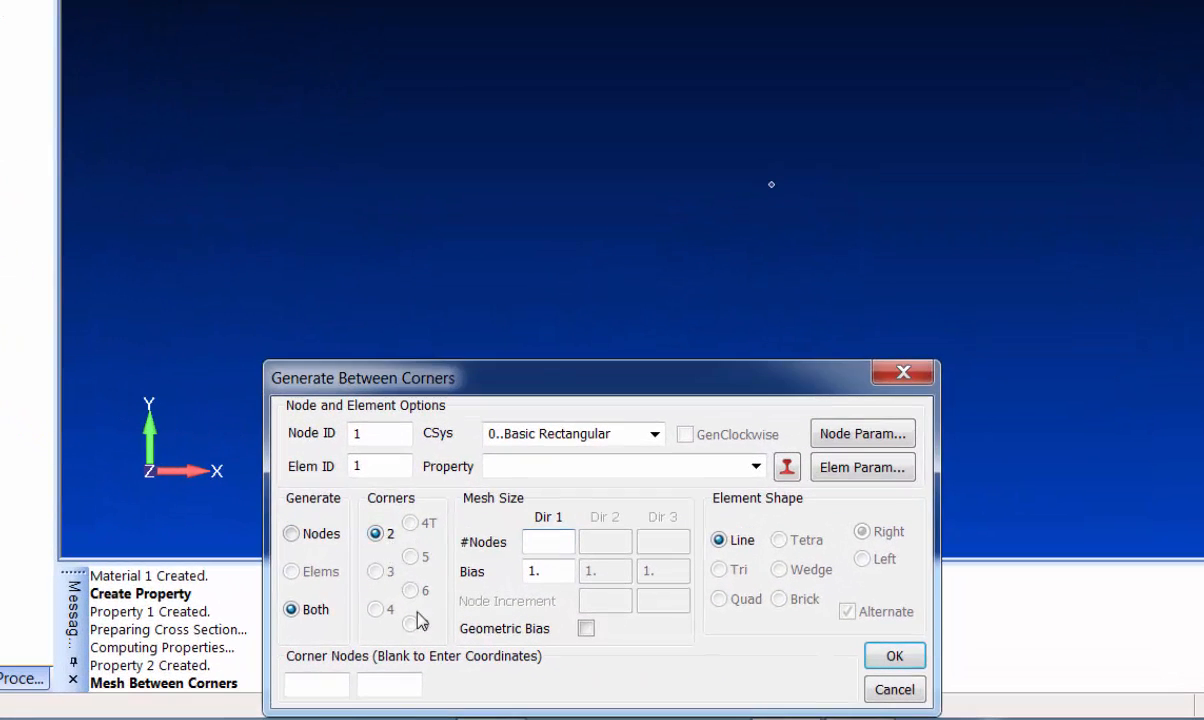
click(756, 467)
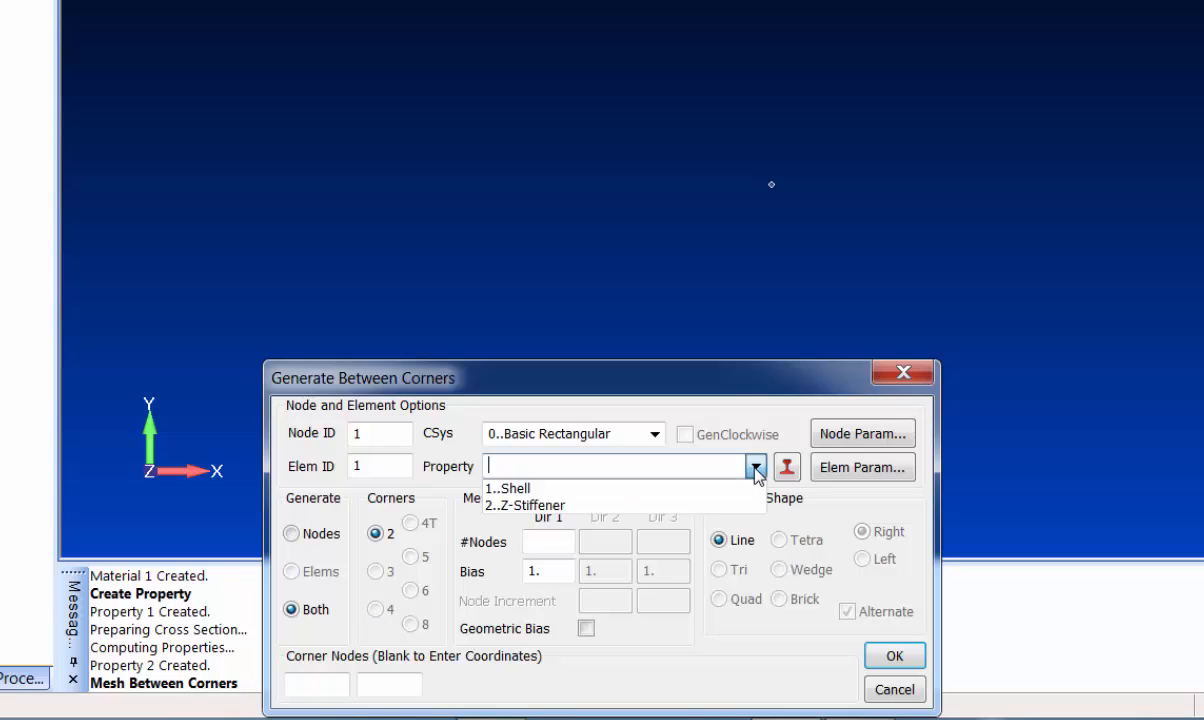
click(642, 488)
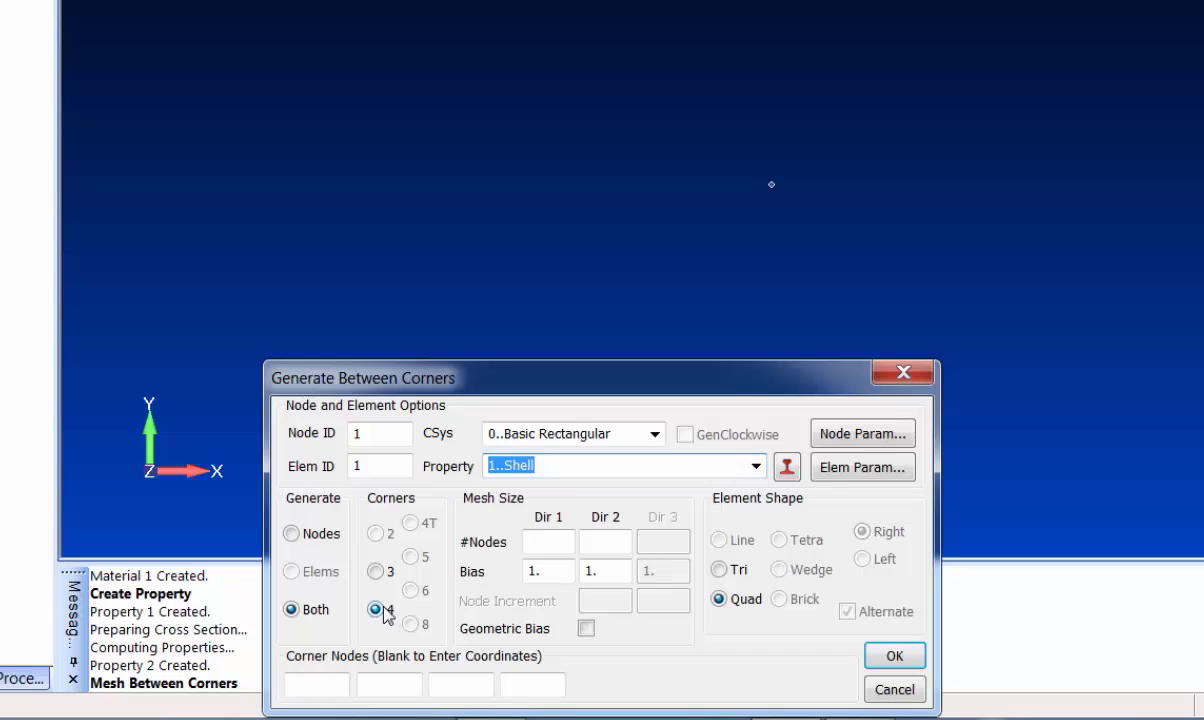
click(655, 434)
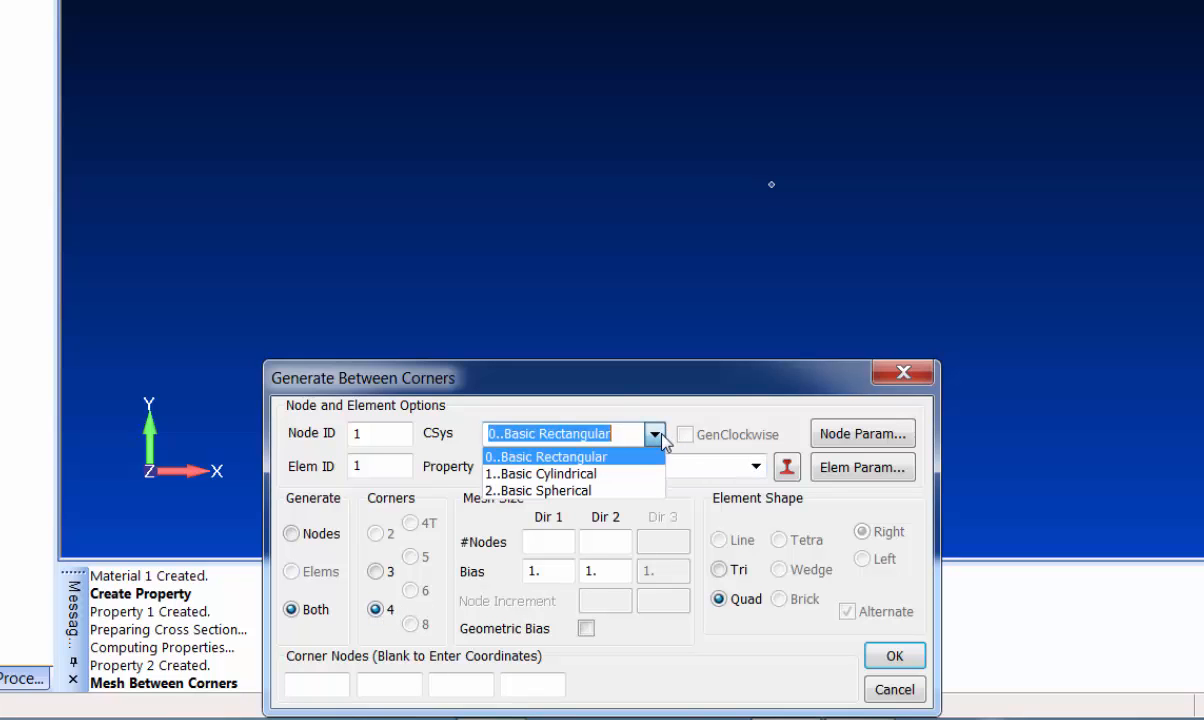
click(622, 475)
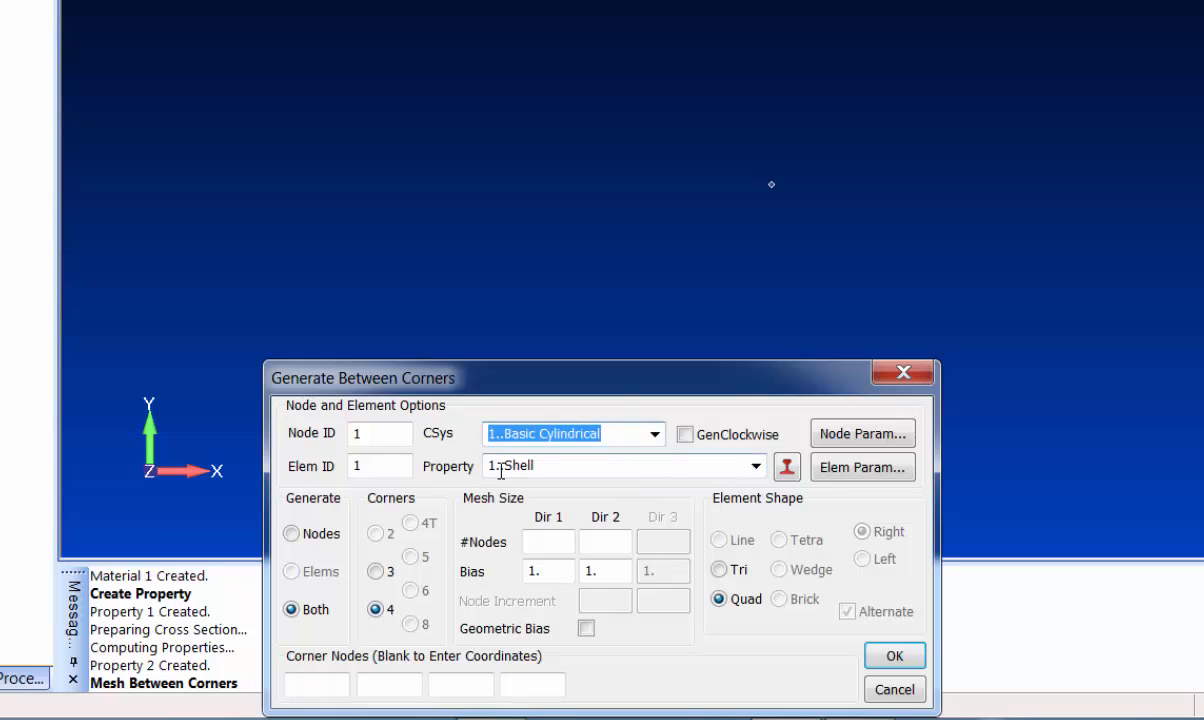
Set 3 nodes in the mesh's first direction, fill in the second direction's node count and accept the mesh size
click(564, 541)
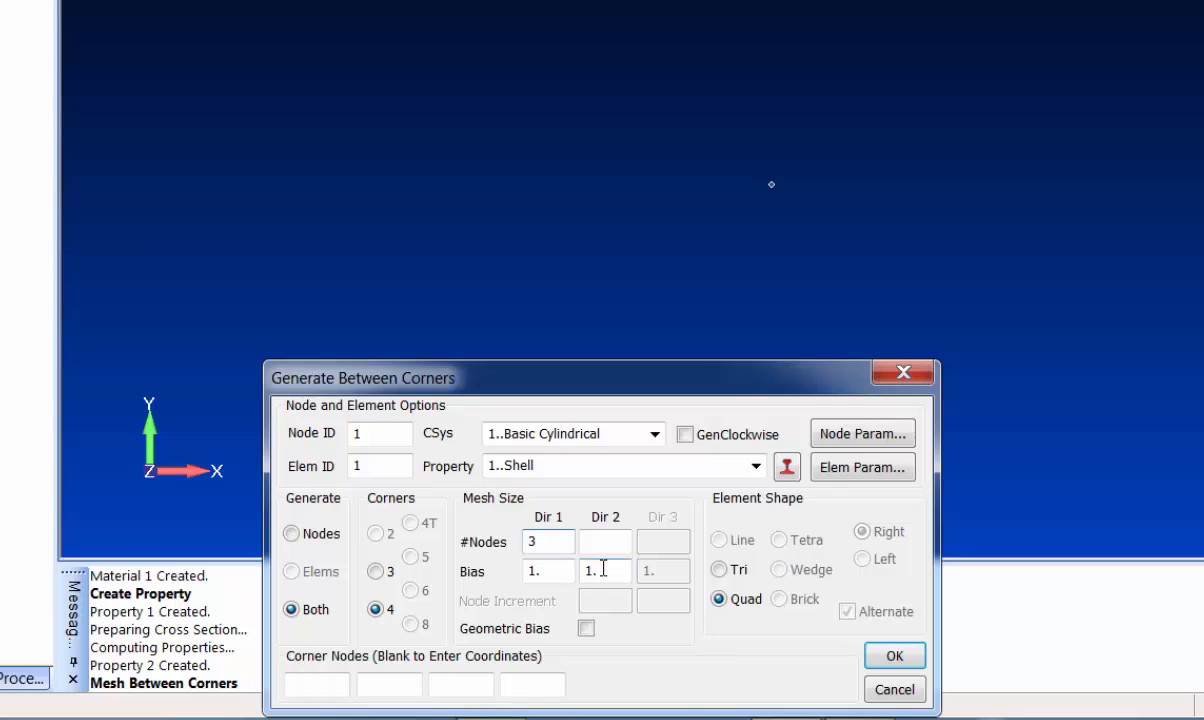
key(Tab)
key(Return)
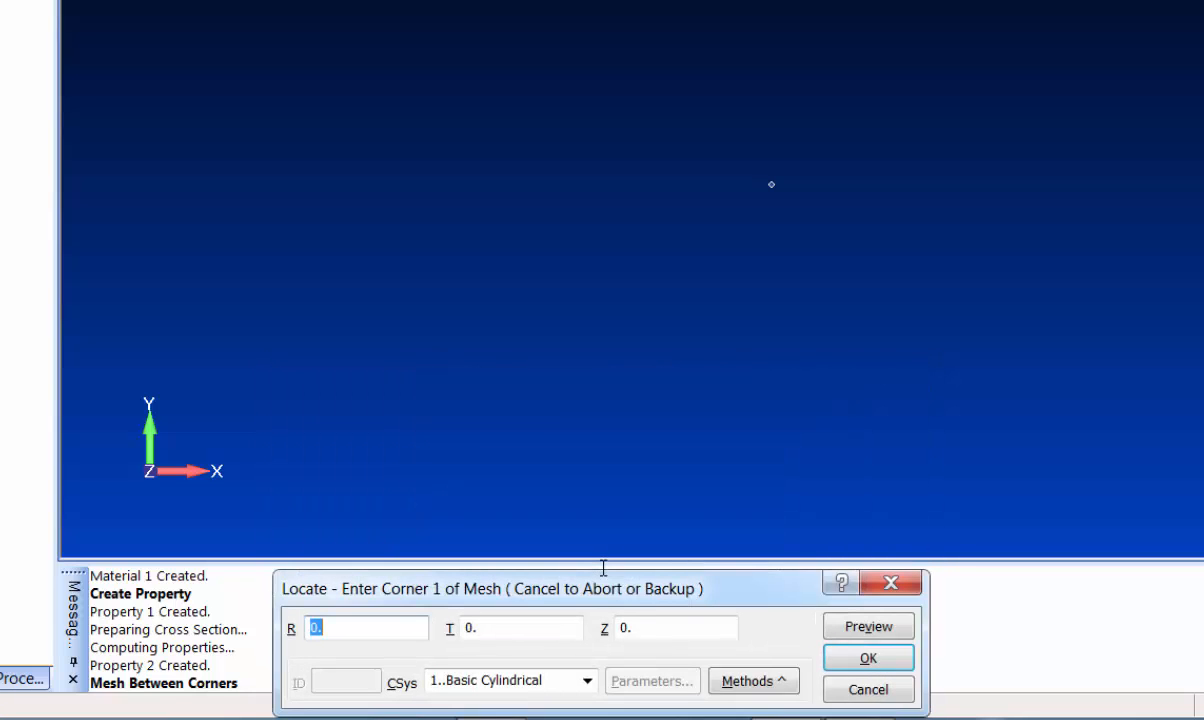
Place mesh corner 1 at radius 12, angle 0, Z 0, and corner 2 at an angle of 45
text(12)
key(Tab)
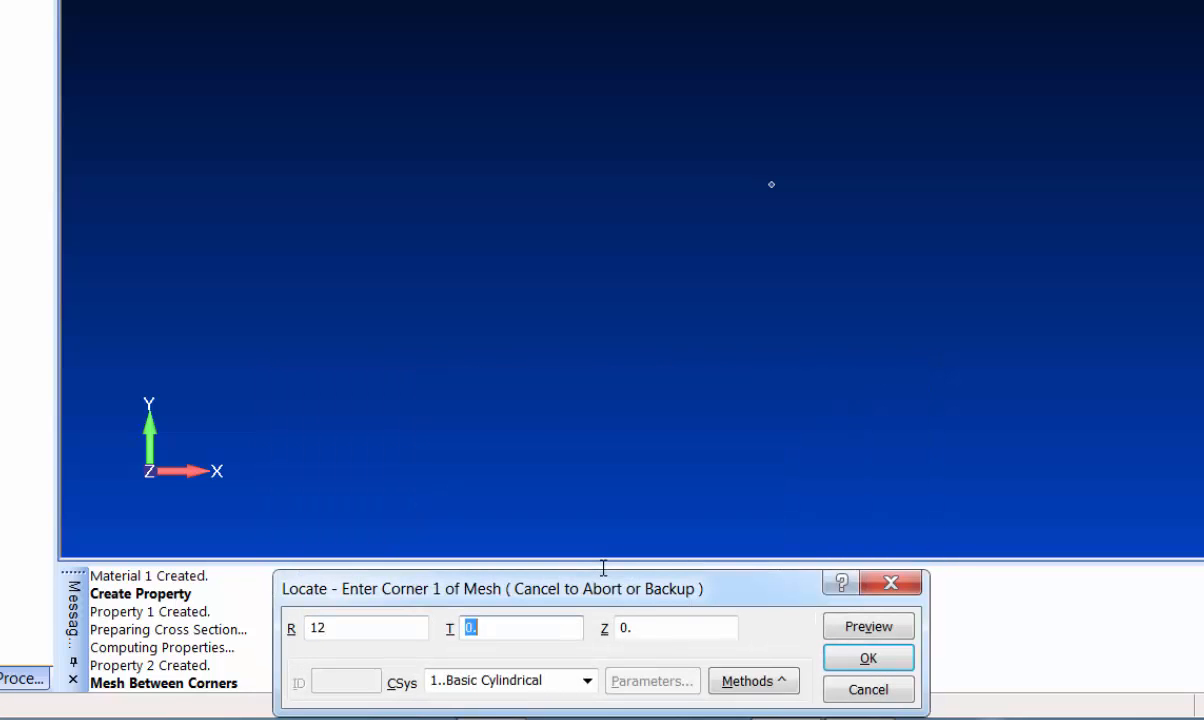
key(shift+Tab)
key(Tab)
key(Return)
key(Tab)
text(45)
key(Return)
Place mesh corner 3 at Z 24 and corner 4 at angle 0 to generate the shell panel
key(Tab)
key(Tab)
text(24)
key(Return)
key(Tab)
text(0)
key(Return)
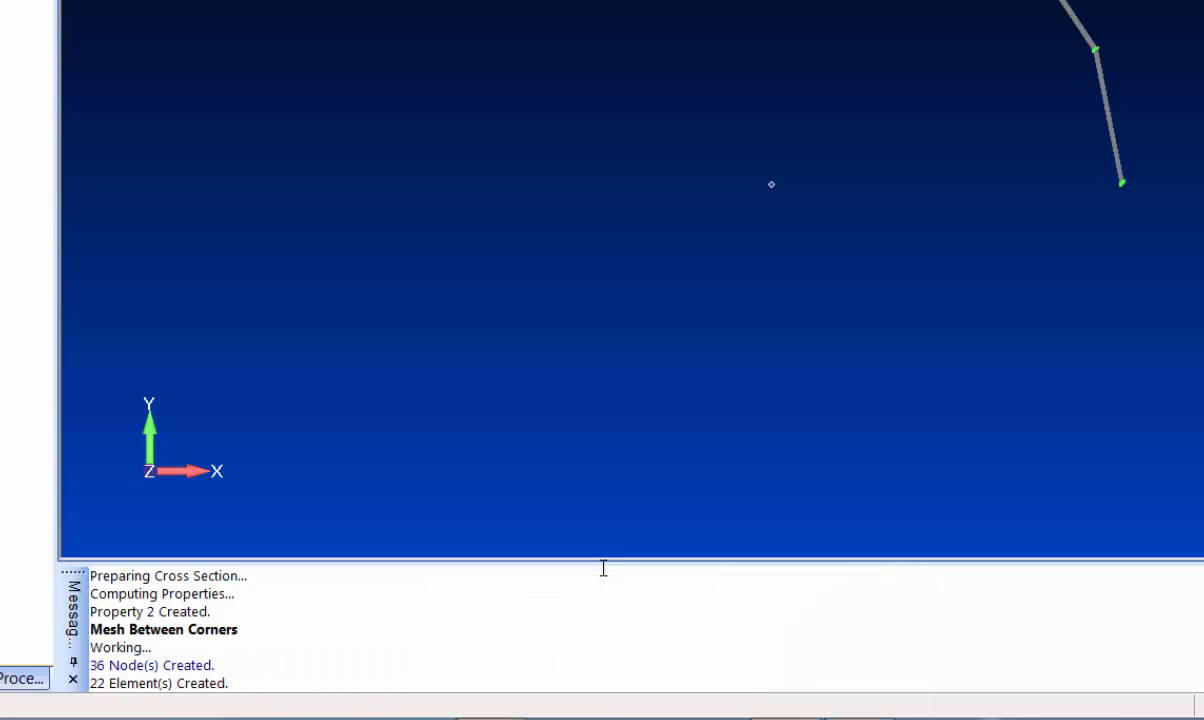
Start a new element with the Z-Stiffener property and change its element type to Beam
middle_drag(997, 333, 784, 354)
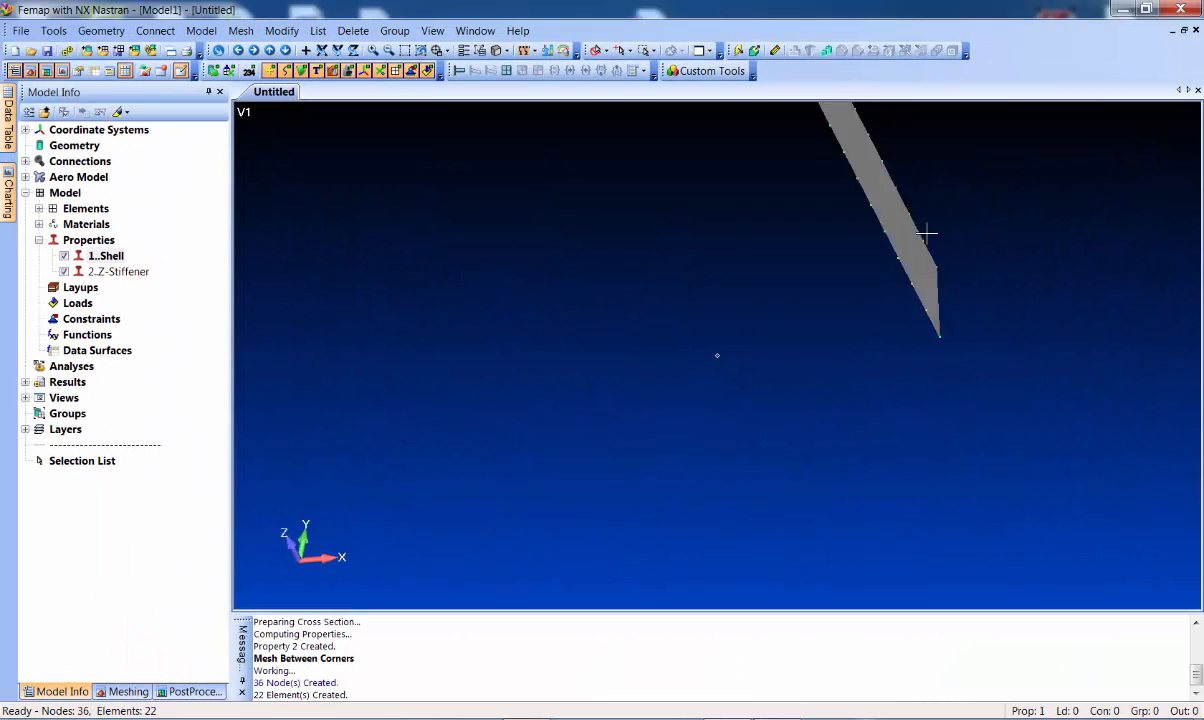
scroll(868, 365, down, 5)
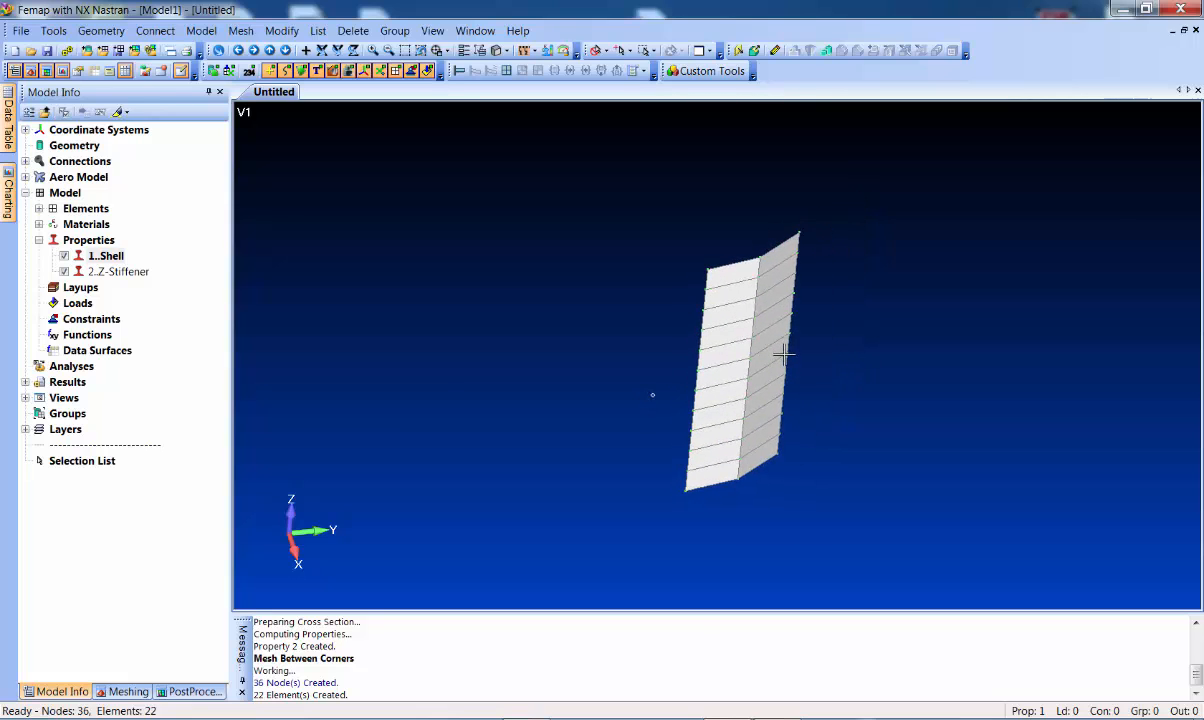
scroll(784, 354, up, 2)
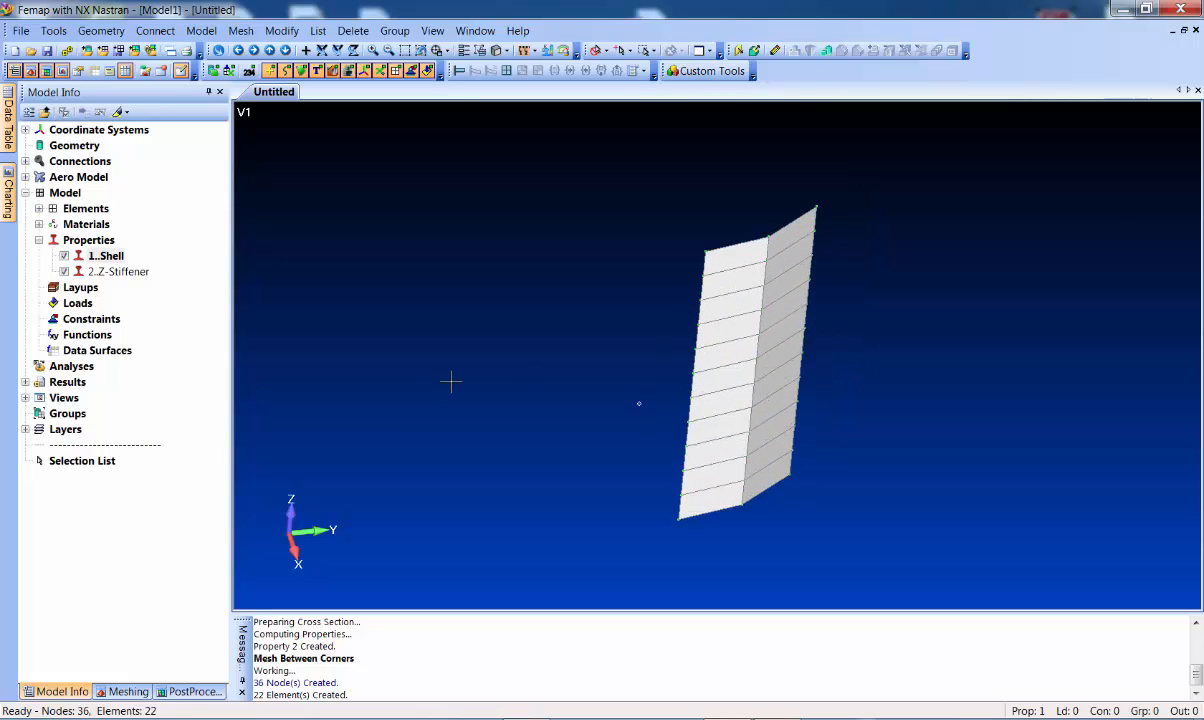
click(119, 273)
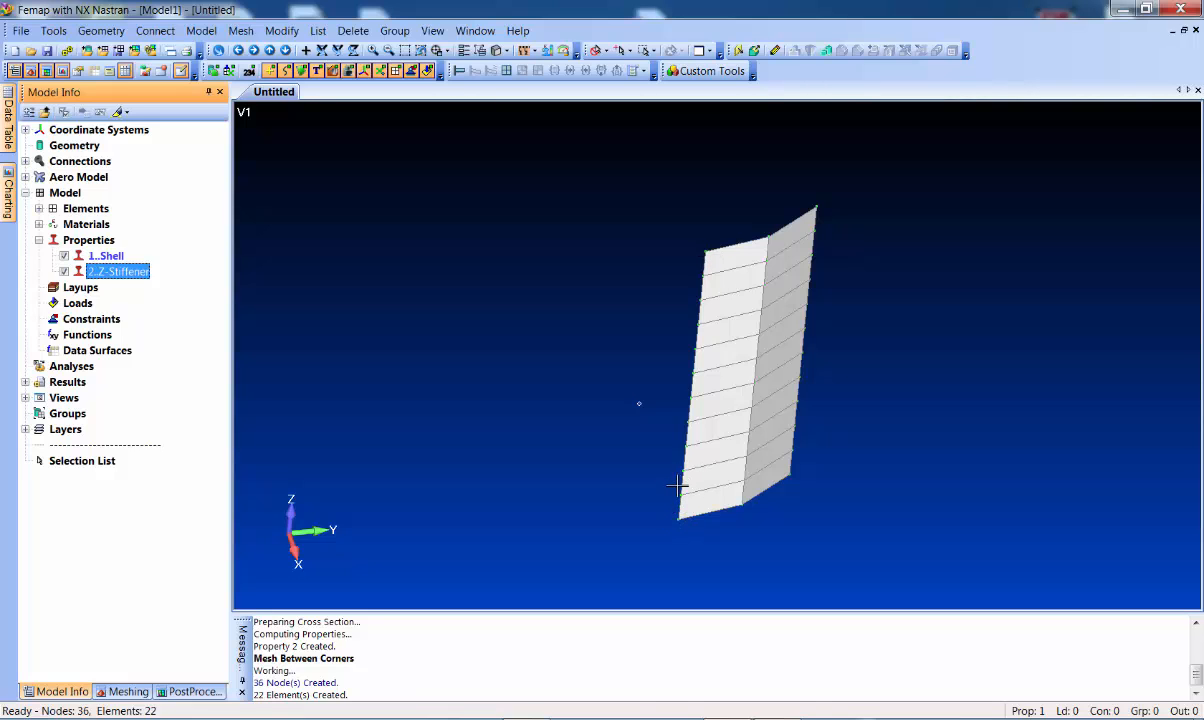
key(ctrl+e)
click(718, 671)
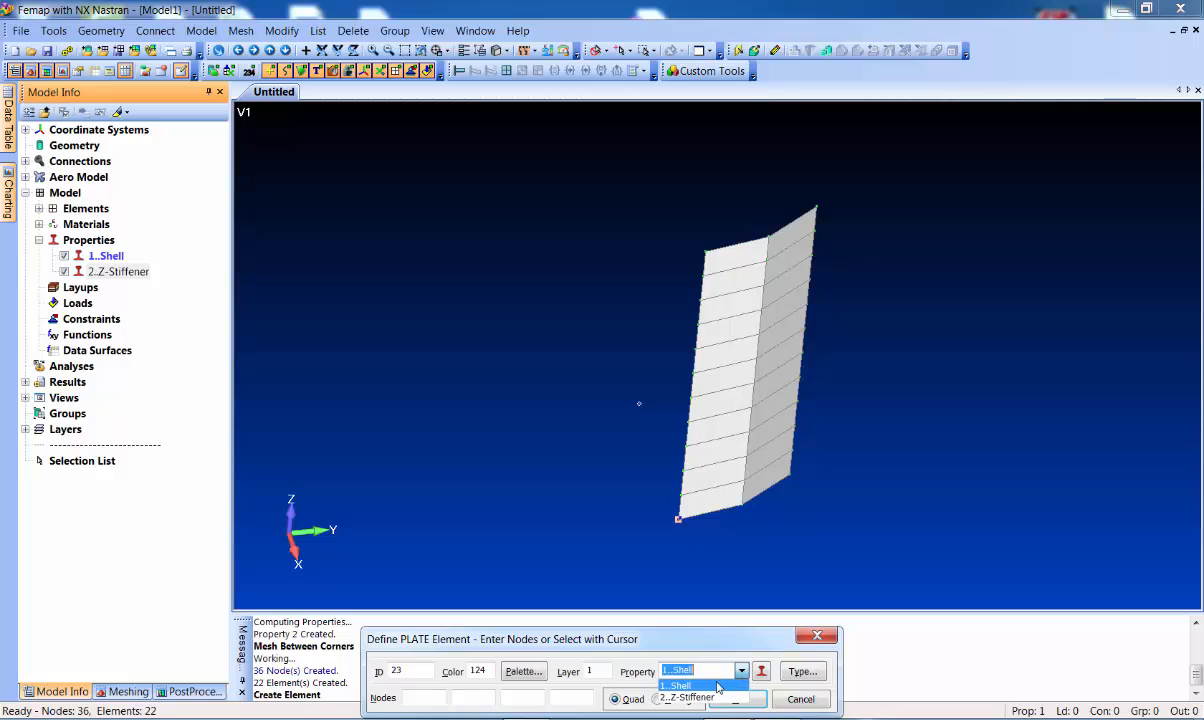
click(714, 697)
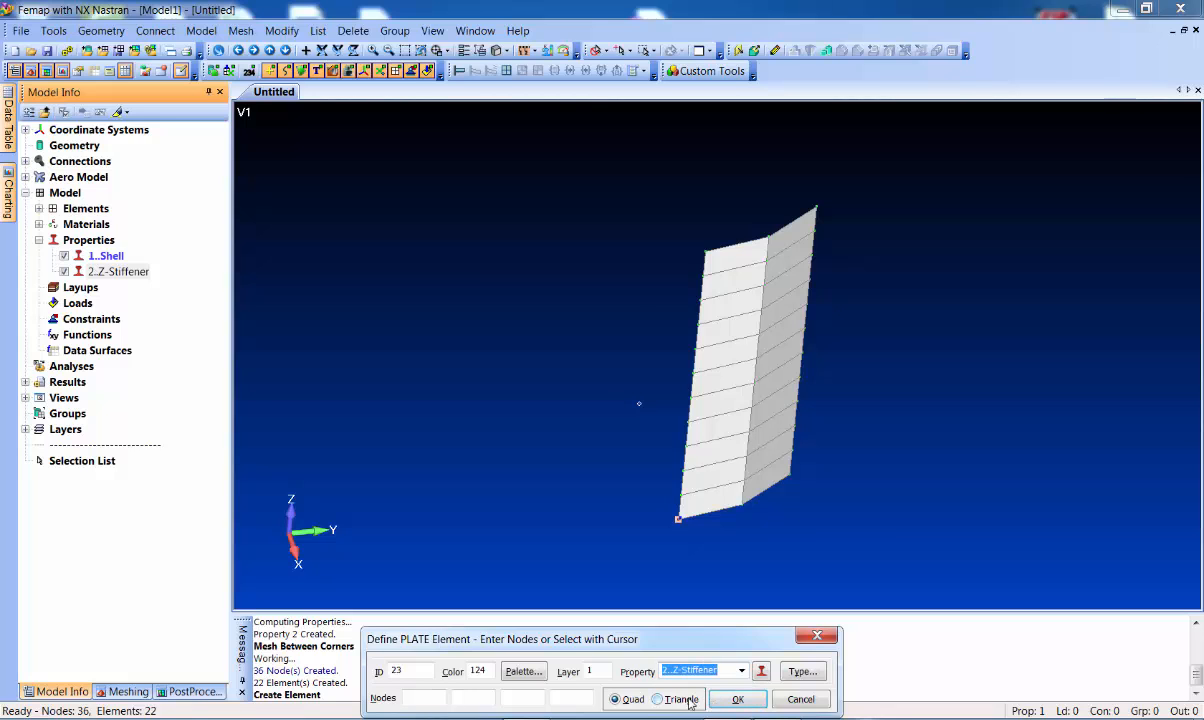
click(800, 672)
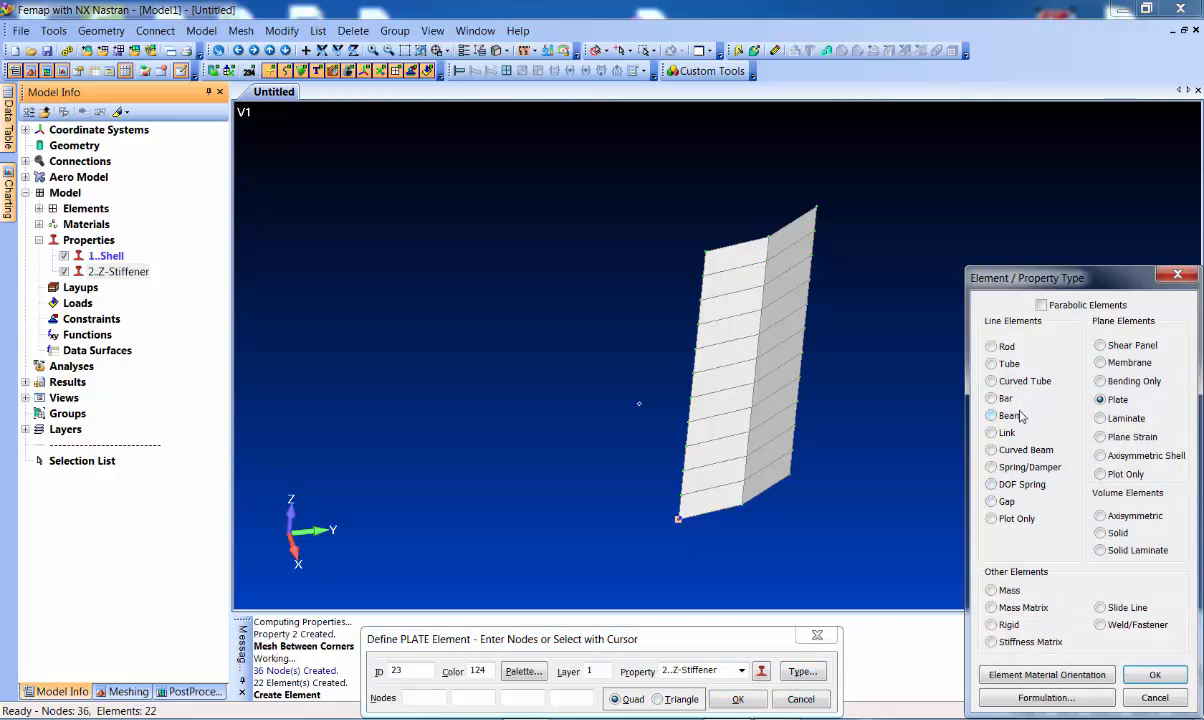
click(992, 415)
click(1153, 675)
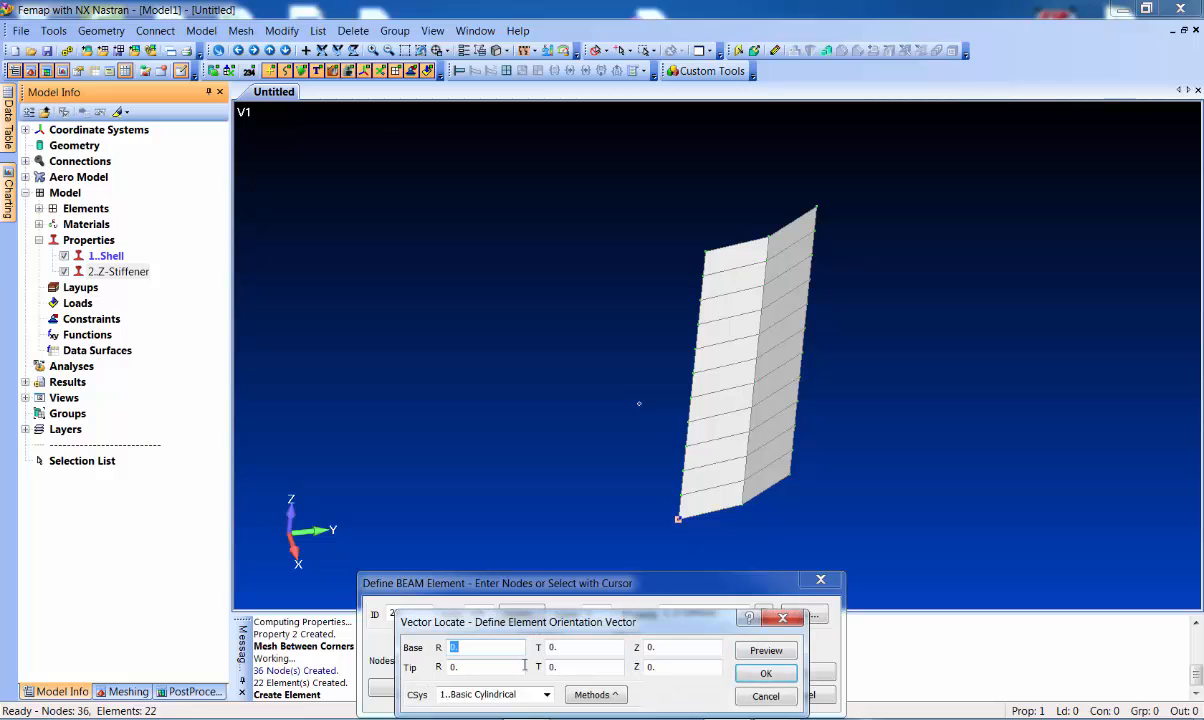
Define the beam orientation vector by the Locate method in Basic Rectangular coordinates, with its base at 0, 0, 0
click(609, 703)
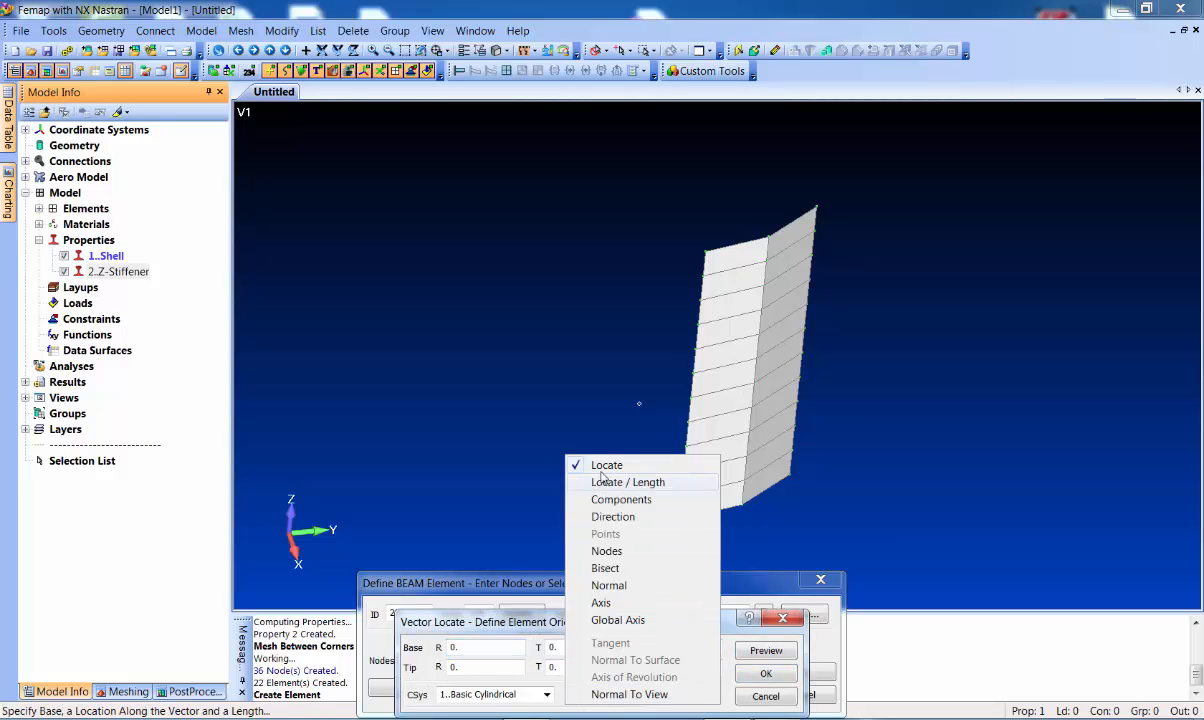
click(604, 467)
click(547, 694)
click(482, 708)
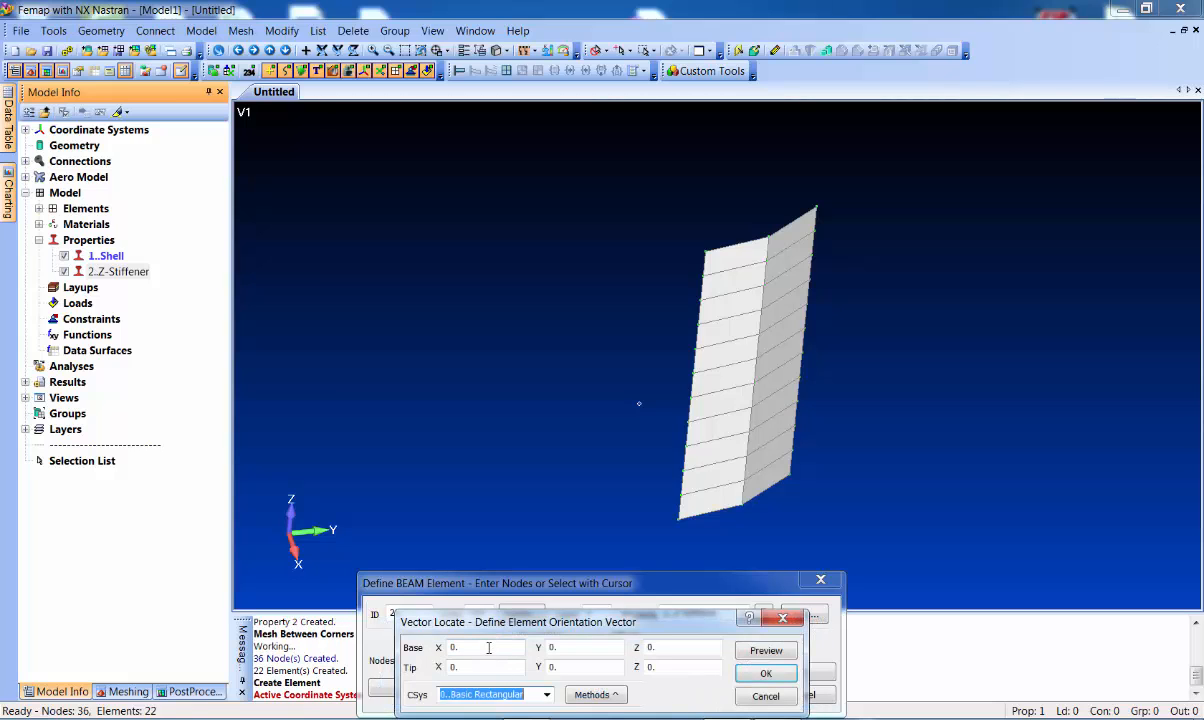
click(489, 648)
text(0)
key(Tab)
text(0)
key(Tab)
text(0)
key(Tab)
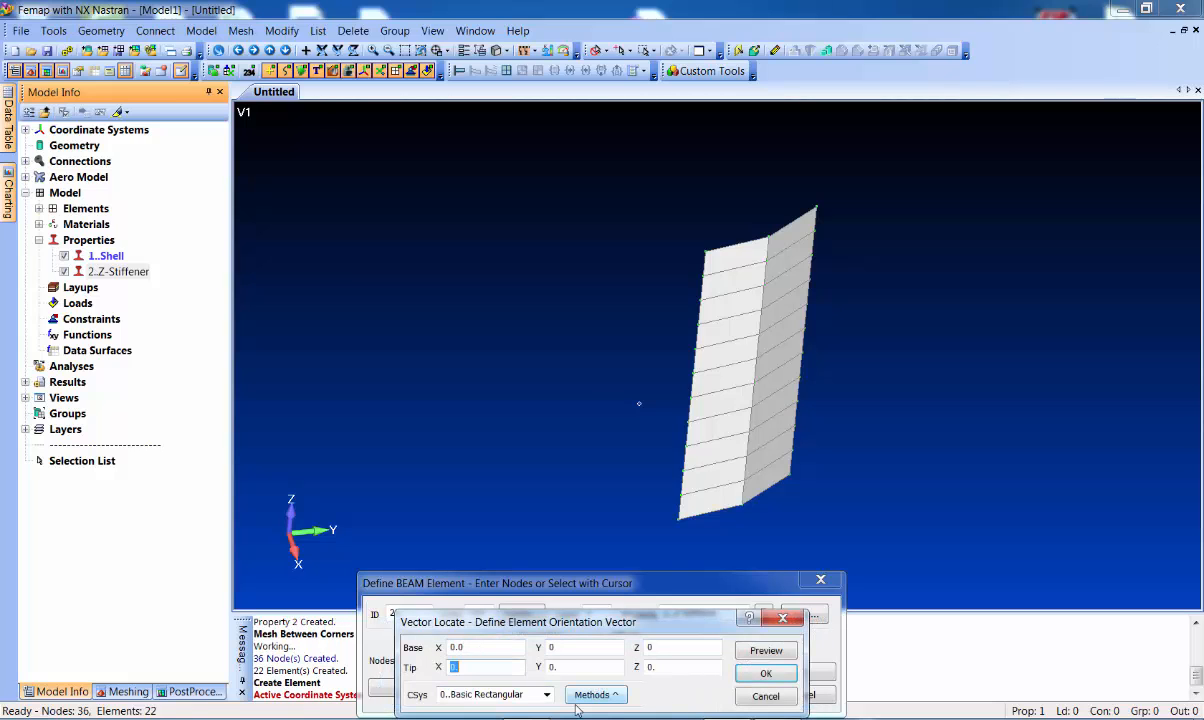
Set the orientation vector's tip to 1, 0, 0, preview the vector and accept it
text(1)
key(Tab)
text(0)
key(Tab)
text(0)
click(766, 652)
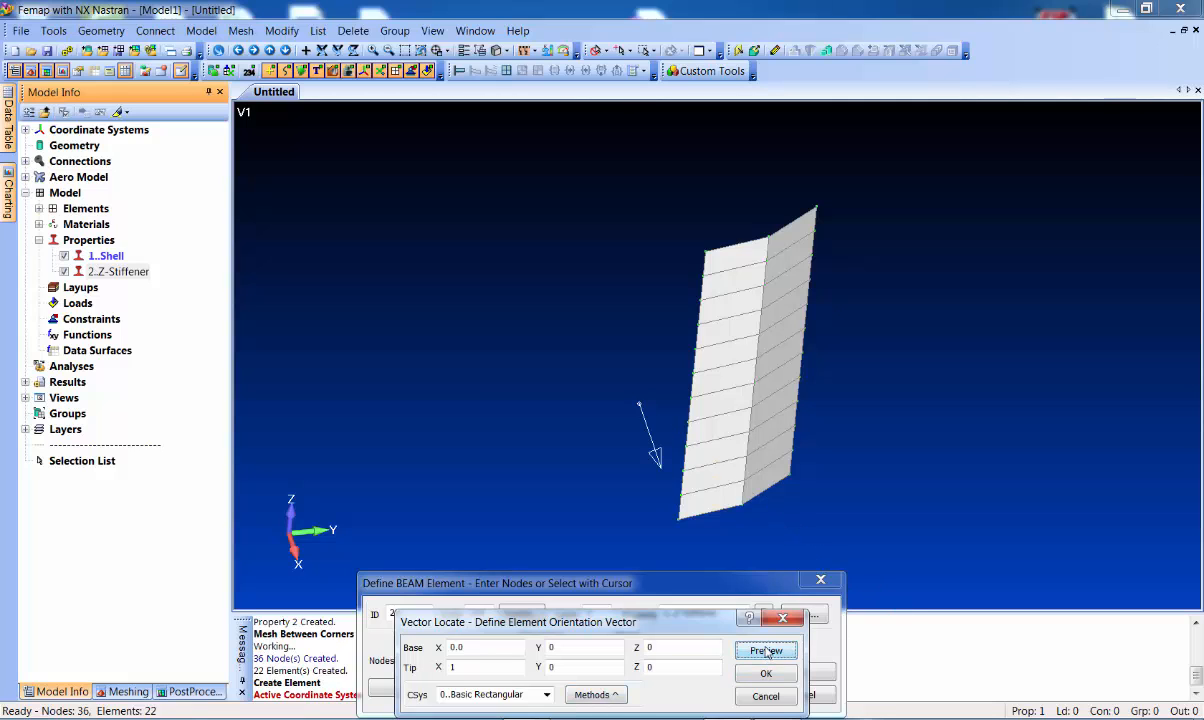
mouse_move(584, 464)
middle_down()
mouse_move(620, 435)
mouse_move(685, 487)
middle_up()
click(773, 653)
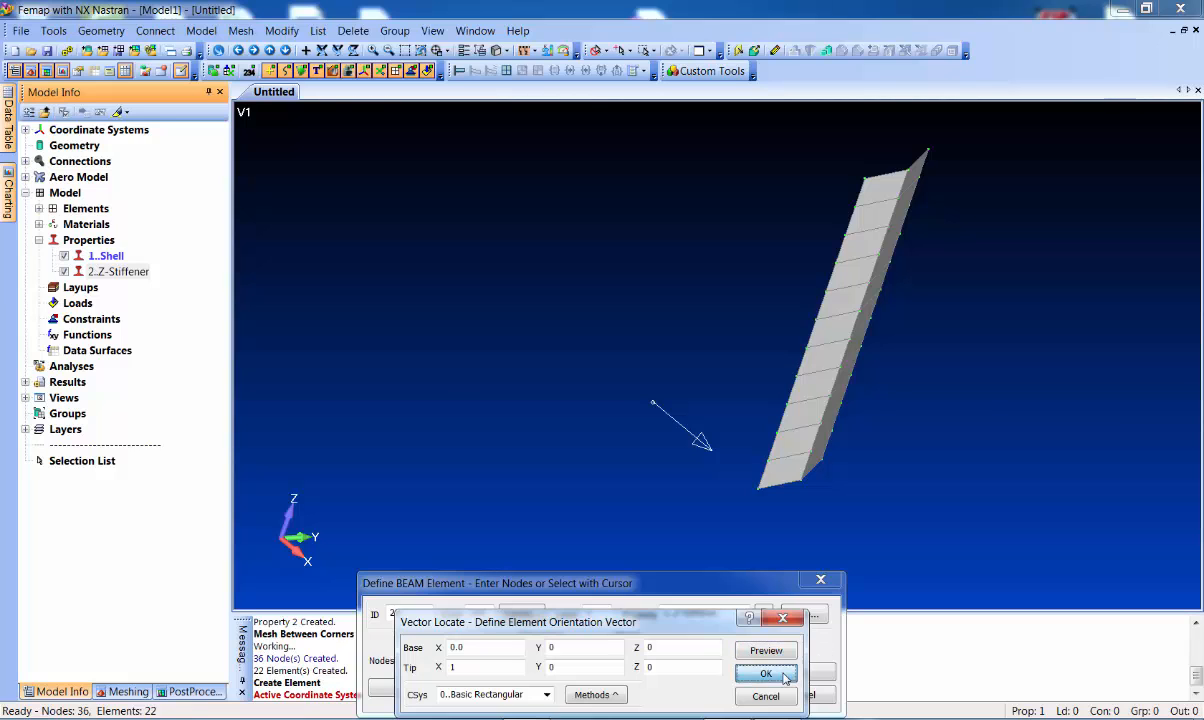
click(784, 676)
Create three beam elements along the panel's straight edge, joining consecutive nodes from node 1 to node 10
click(713, 458)
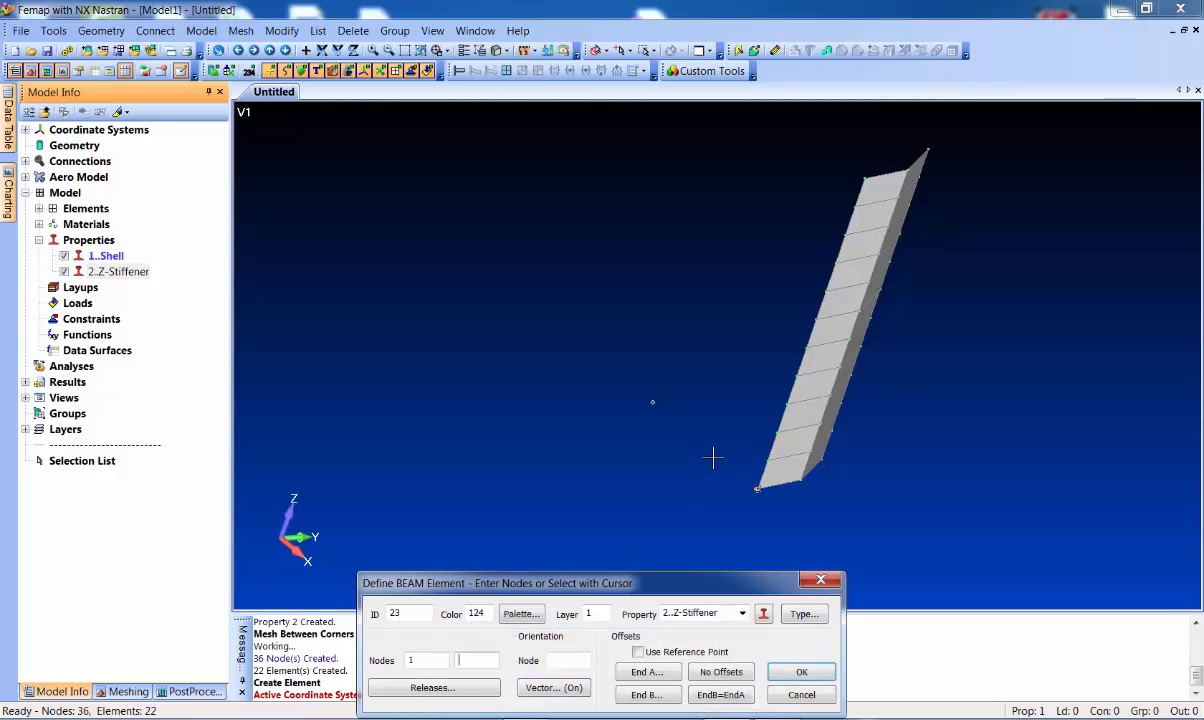
key(Return)
click(728, 449)
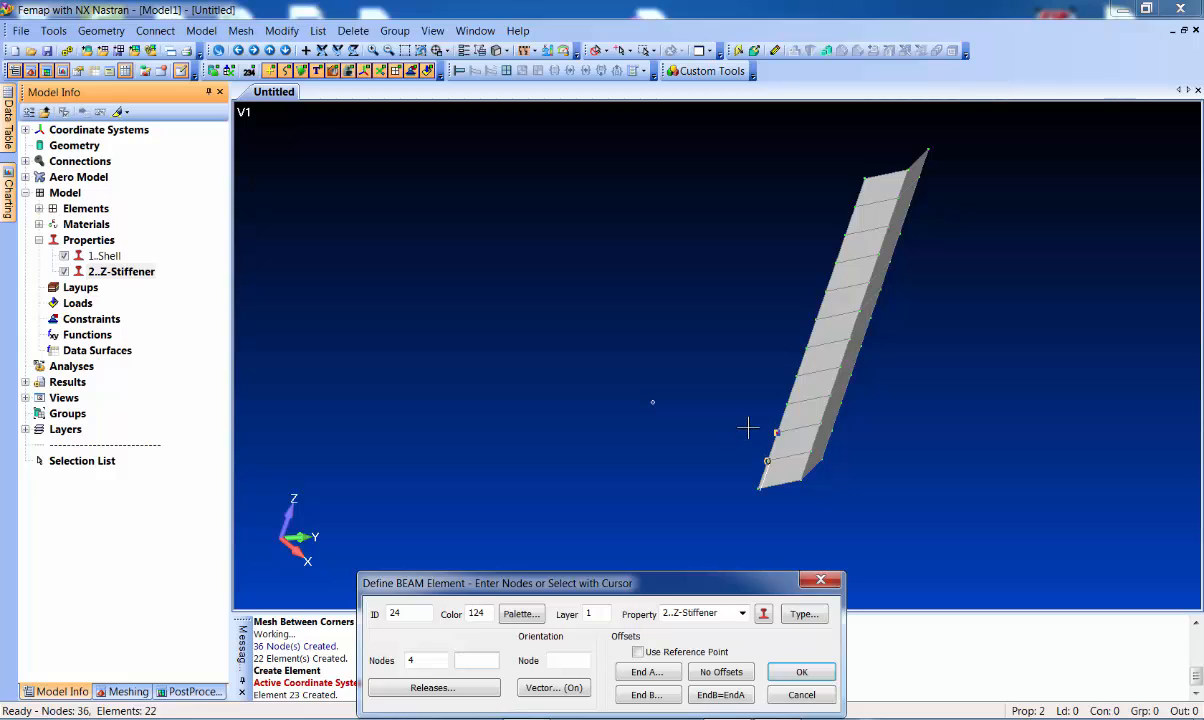
click(749, 428)
key(Return)
click(776, 431)
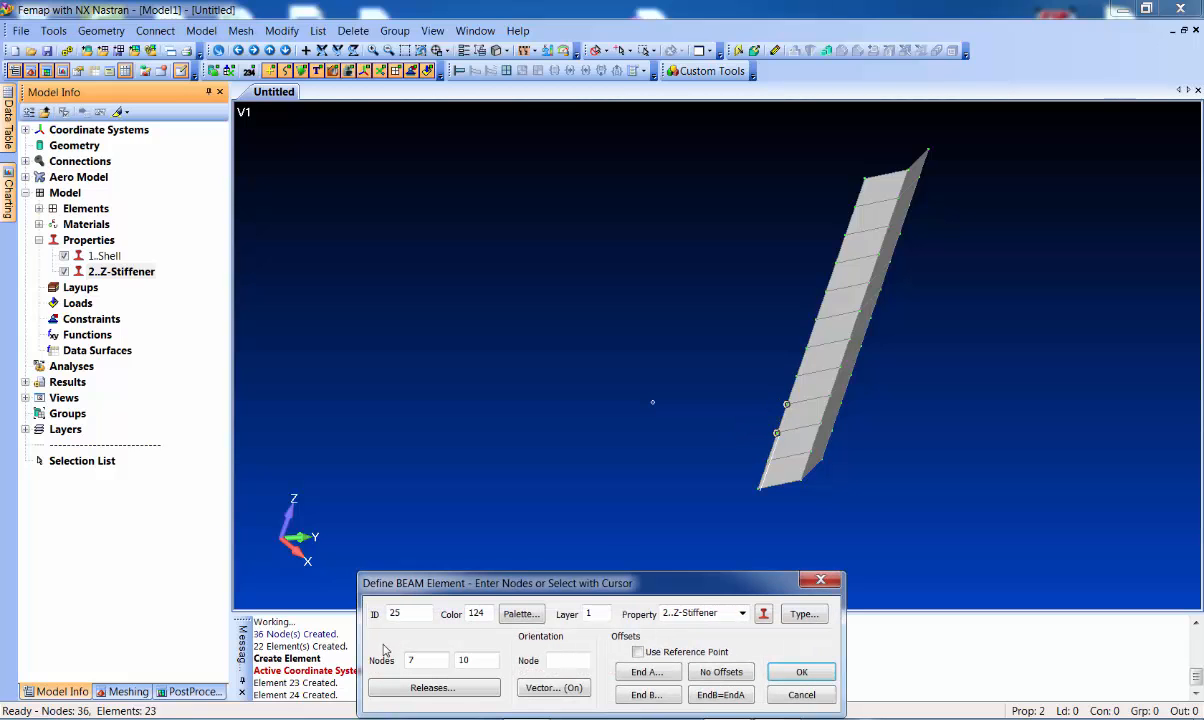
click(802, 671)
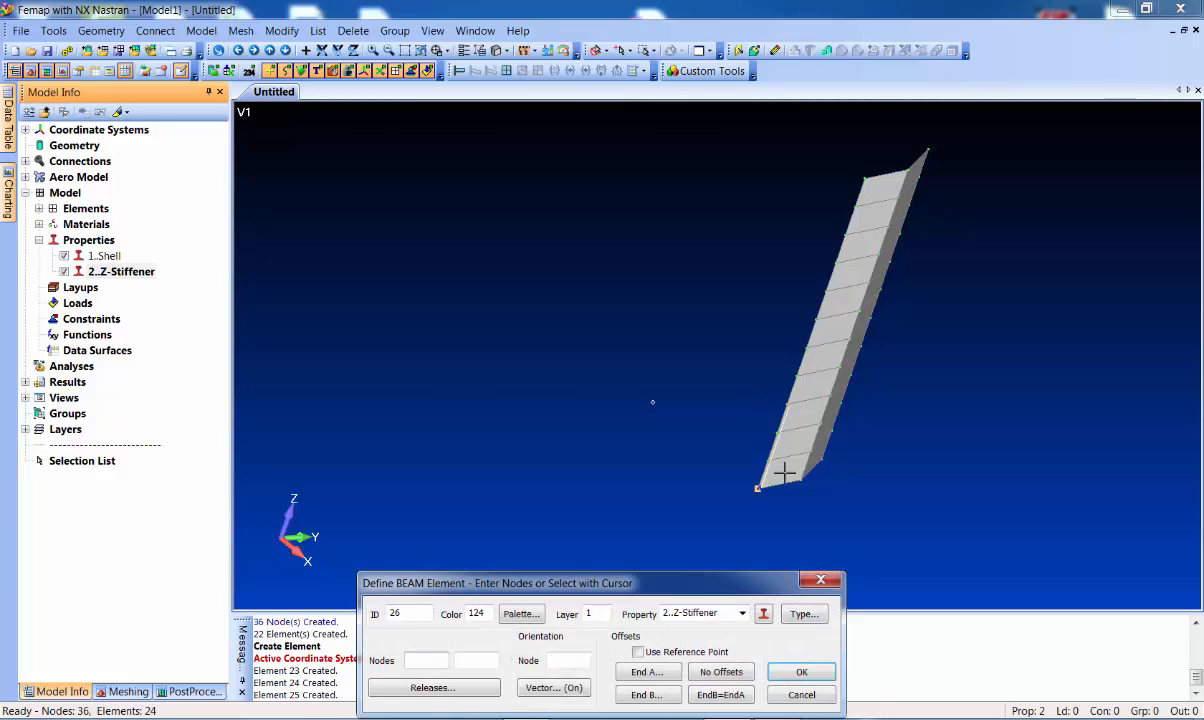
Create the next five beam elements along the same panel edge, continuing from node 10 to node 25
click(775, 395)
double_click(781, 372)
click(780, 367)
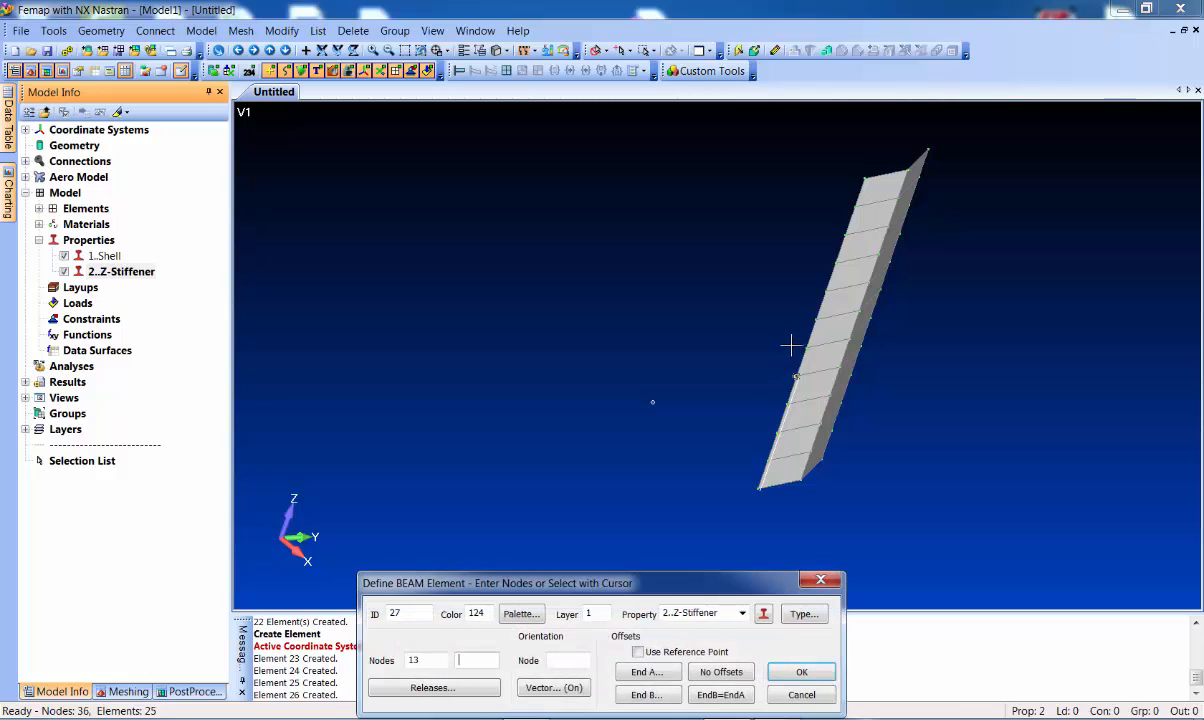
double_click(791, 345)
click(795, 343)
double_click(798, 319)
click(810, 318)
click(817, 291)
click(826, 288)
click(831, 260)
click(832, 258)
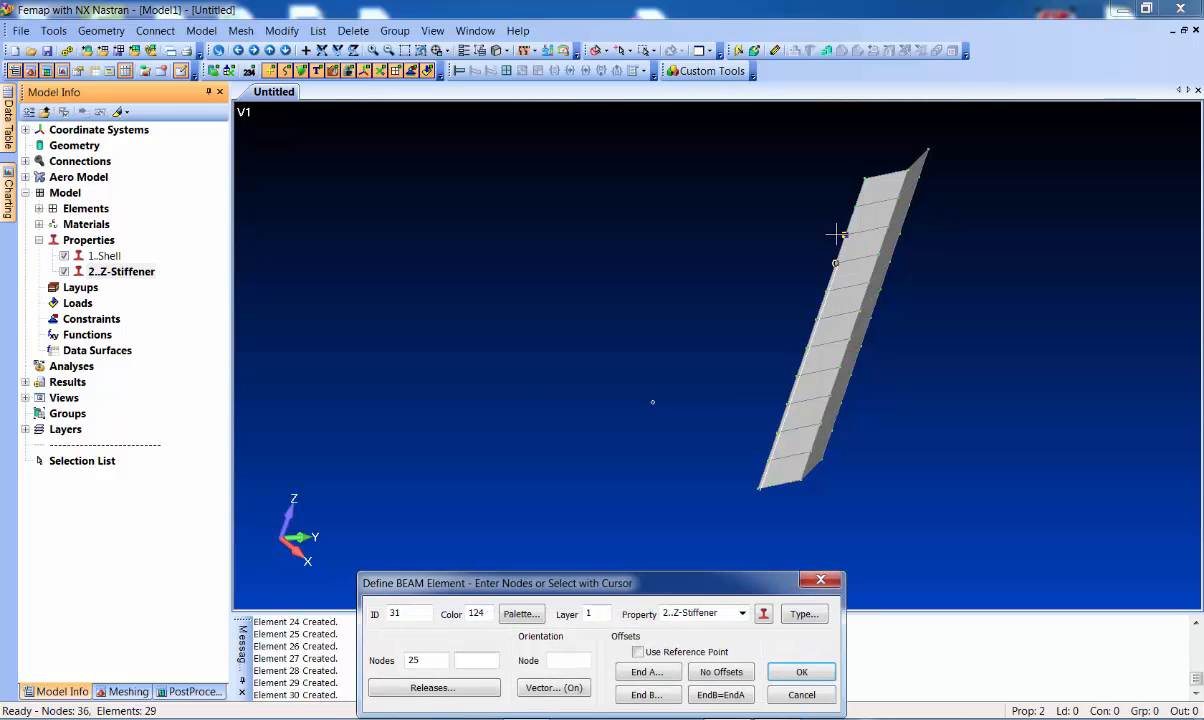
Create the remaining beam elements from node 25 to the end of the panel edge and finish element creation
click(836, 234)
key(Return)
click(851, 205)
click(800, 480)
key(Return)
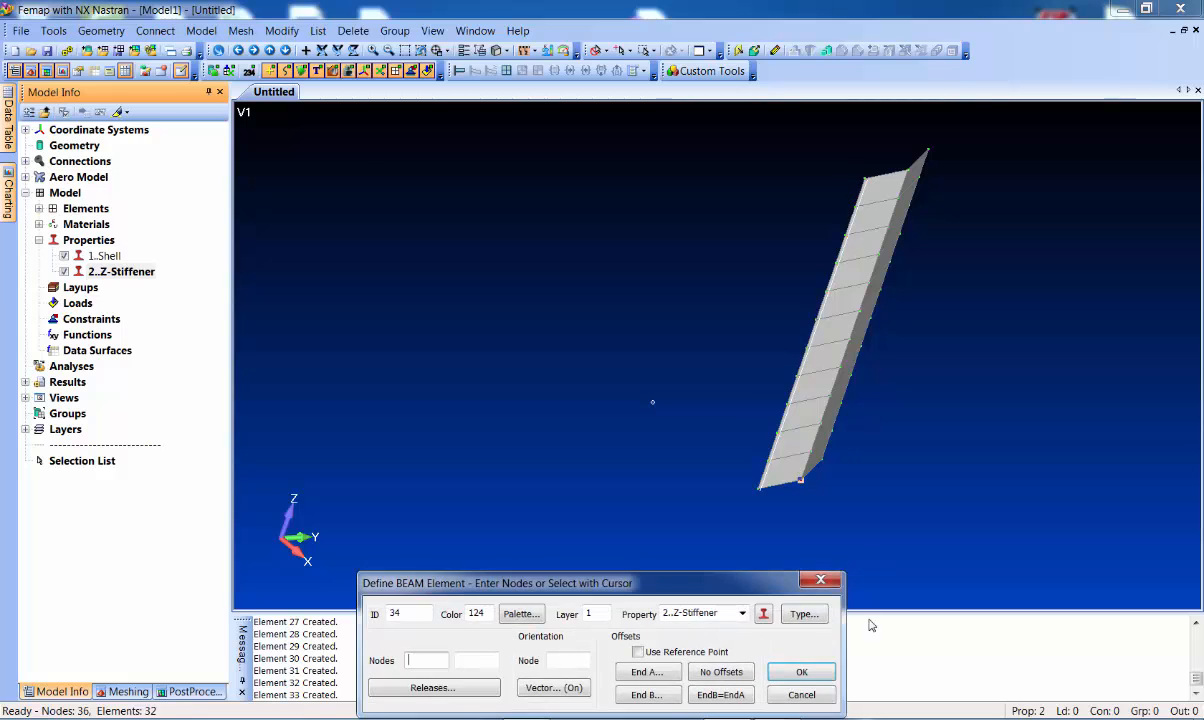
click(801, 695)
Turn on the thickness and cross-section display to view the Z-stiffener along the panel edge
mouse_move(680, 403)
middle_down()
mouse_move(648, 368)
mouse_move(664, 418)
middle_up()
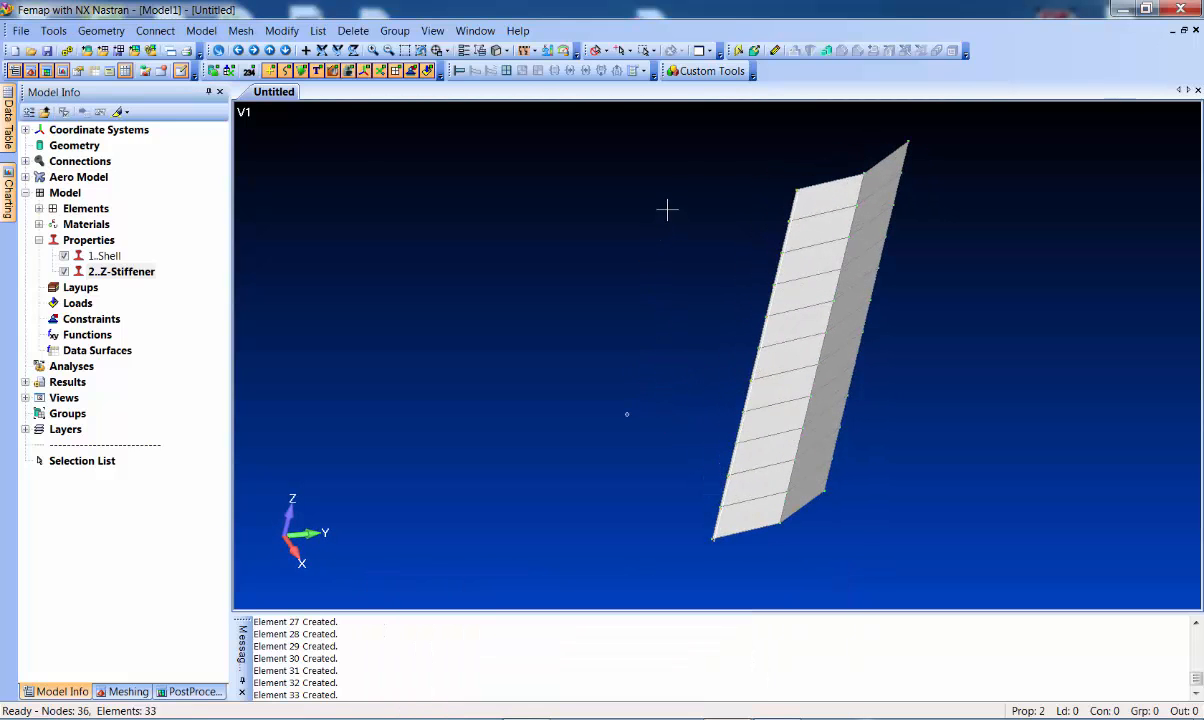
click(503, 50)
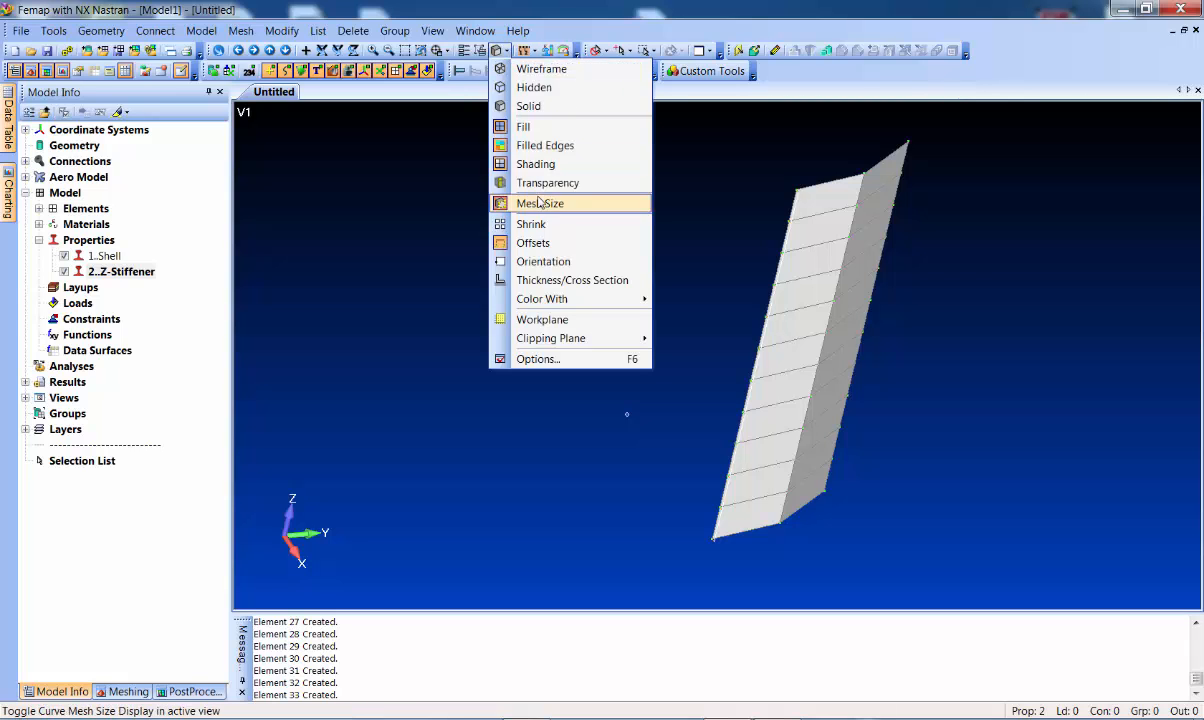
click(556, 280)
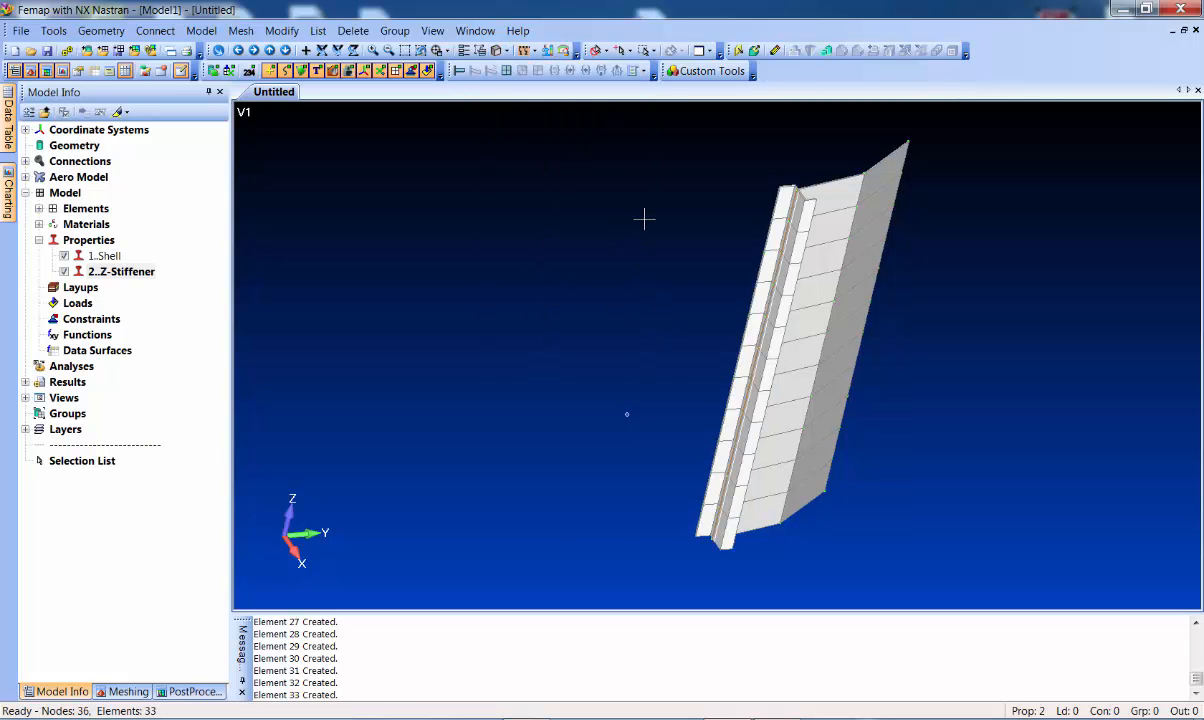
Update the offsets of all beam elements at both ends by moving them to the reference point
ctrl+middle_drag(644, 219, 535, 218)
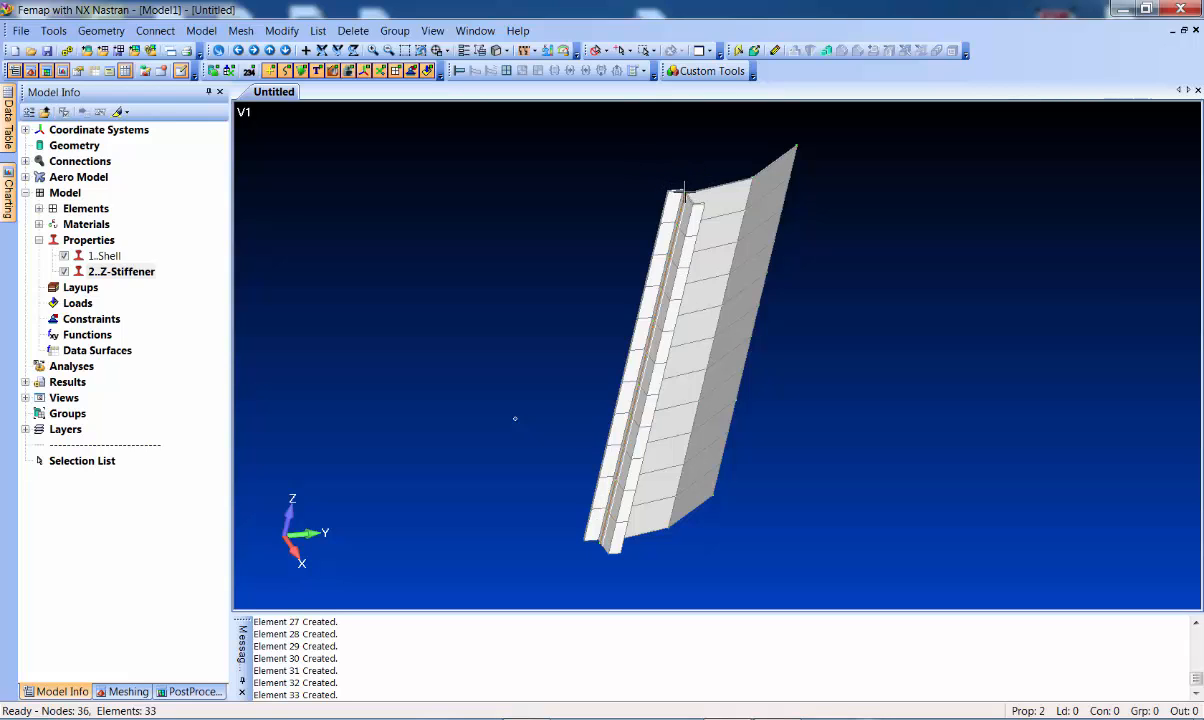
click(279, 33)
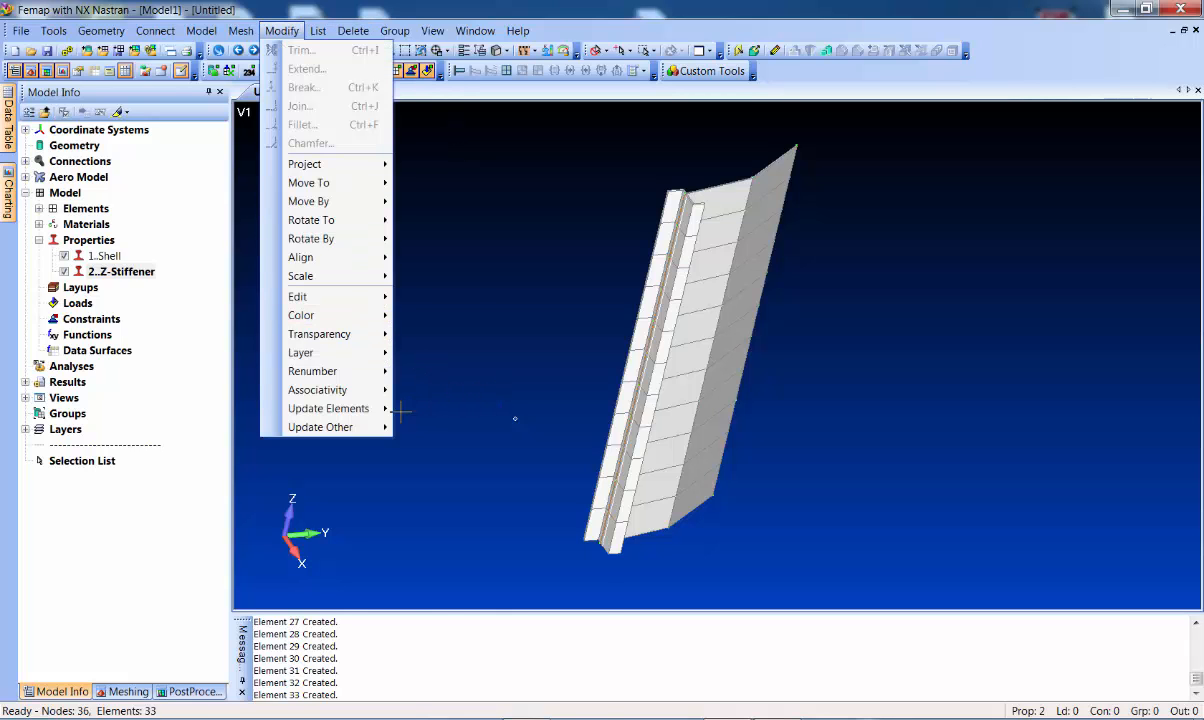
mouse_move(378, 408)
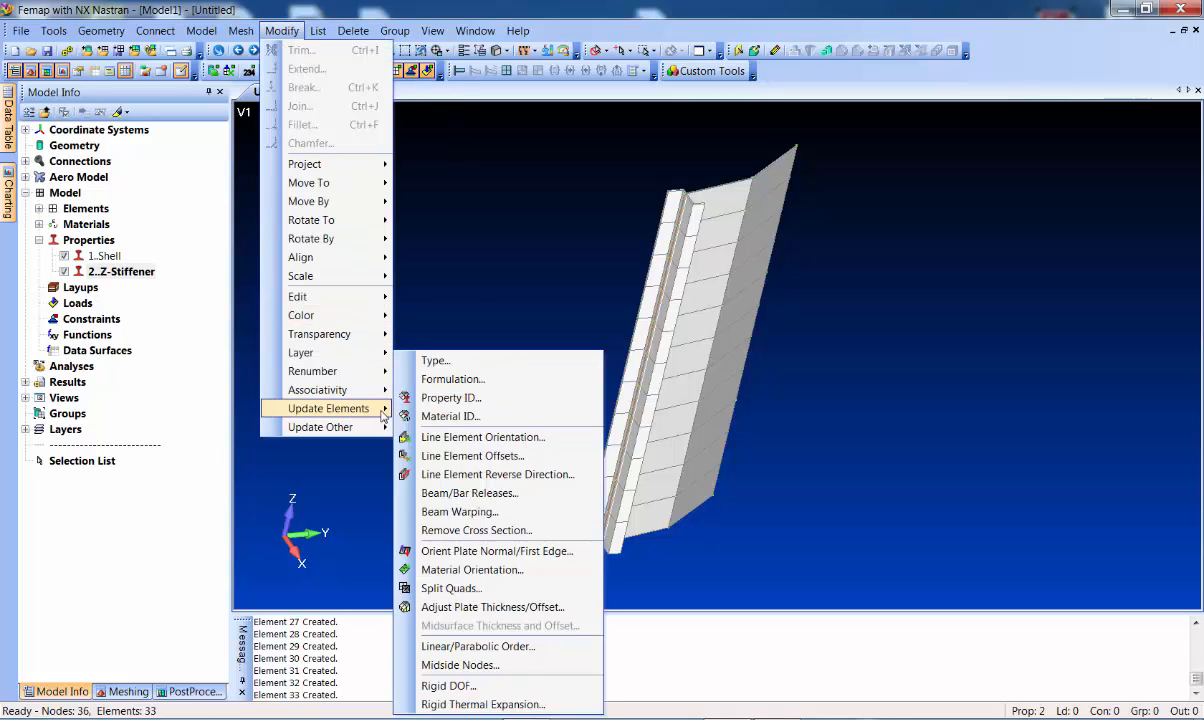
click(462, 455)
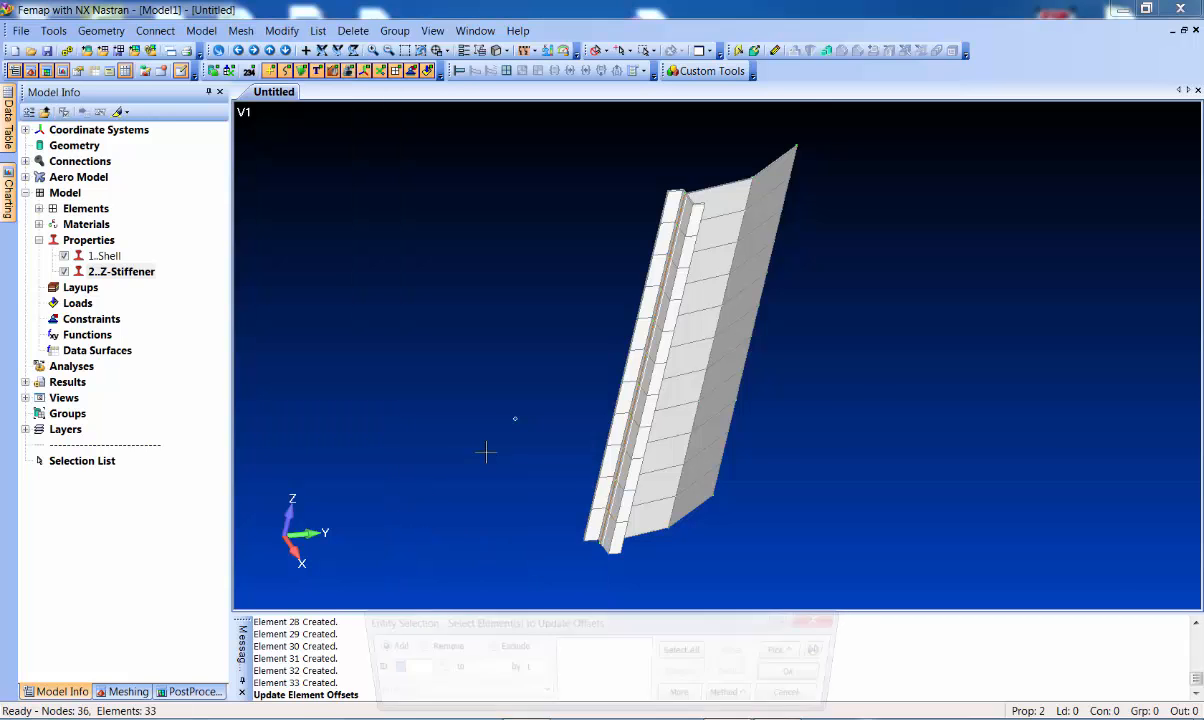
click(685, 651)
click(807, 674)
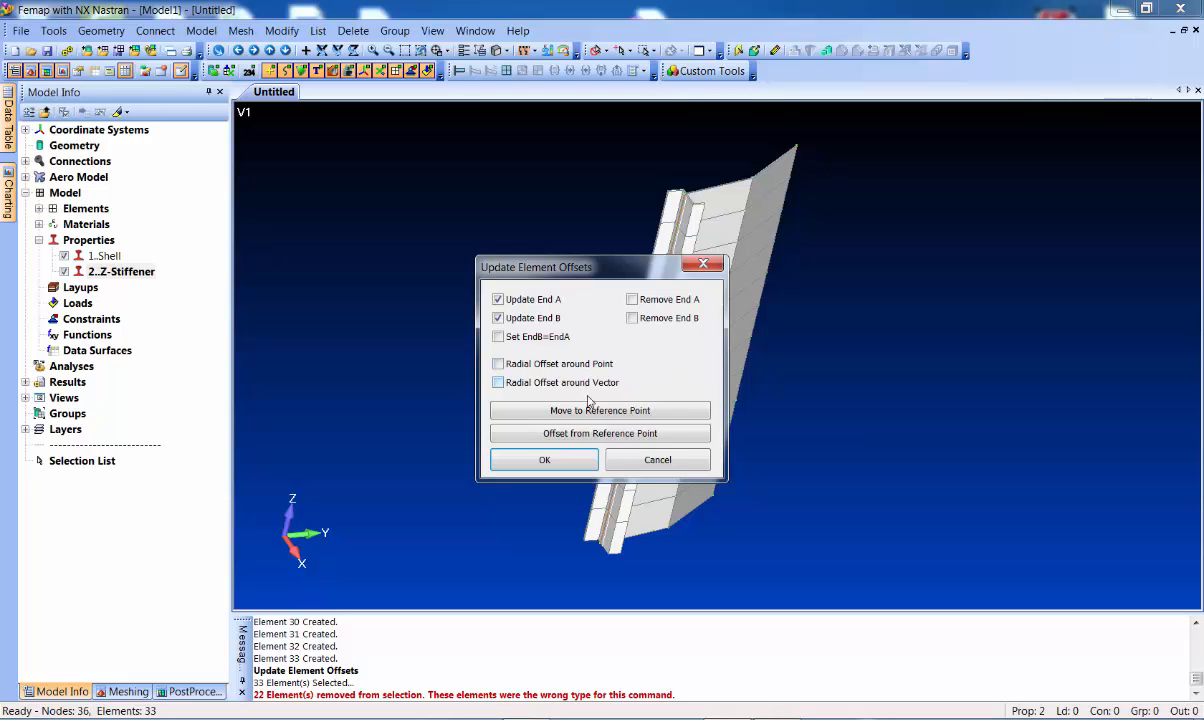
click(574, 414)
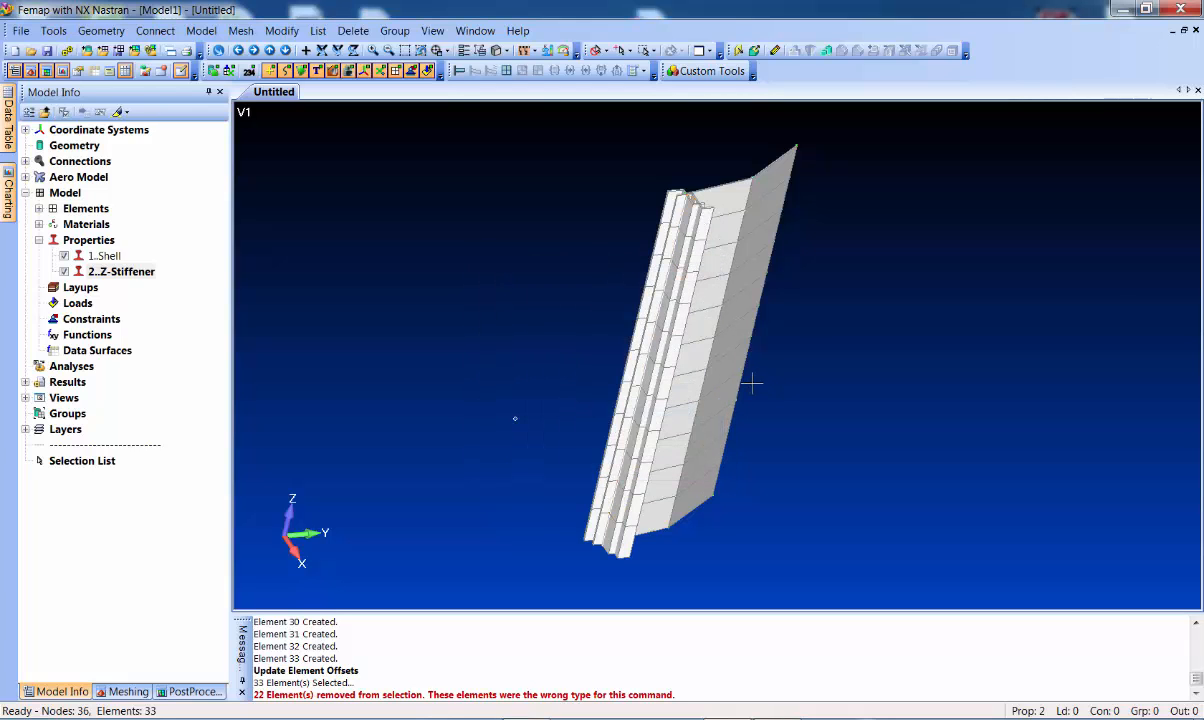
Examine up close how the offset Z-stiffener sits against the shell panel's edge
middle_drag(664, 194, 670, 222)
scroll(671, 219, up, 5)
mouse_move(640, 170)
ctrl+middle_down()
mouse_move(670, 400)
mouse_move(697, 494)
ctrl+middle_up()
scroll(650, 285, up, 3)
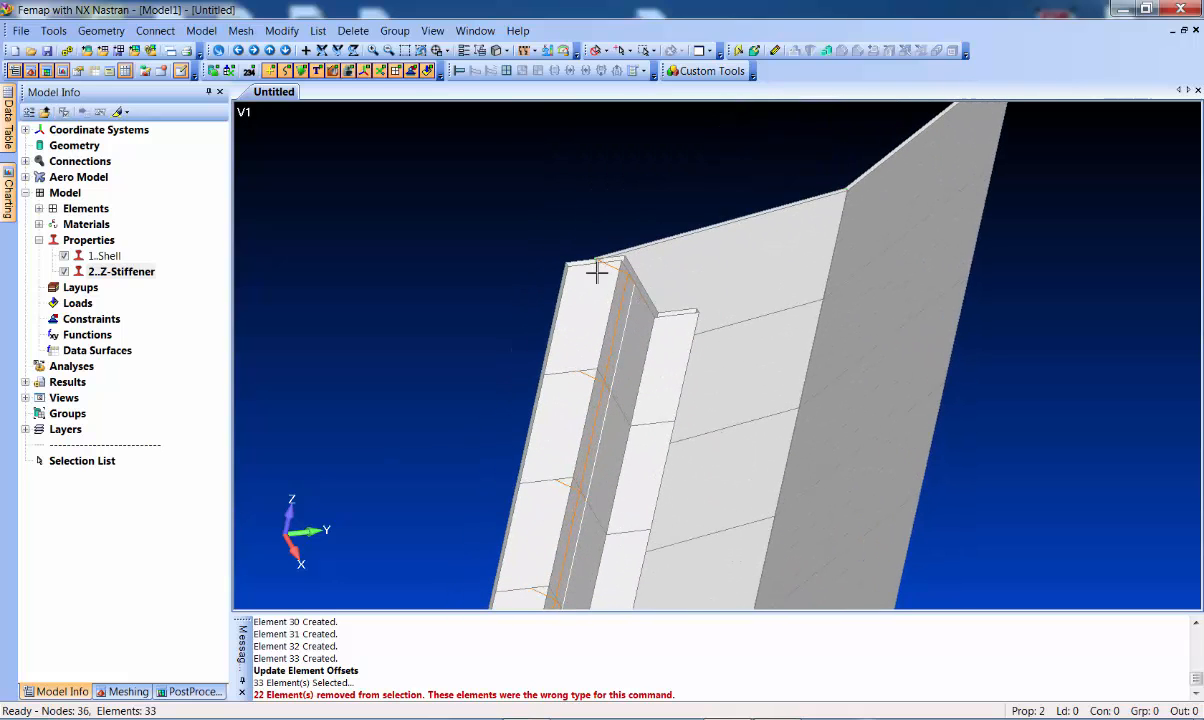
scroll(640, 323, down, 3)
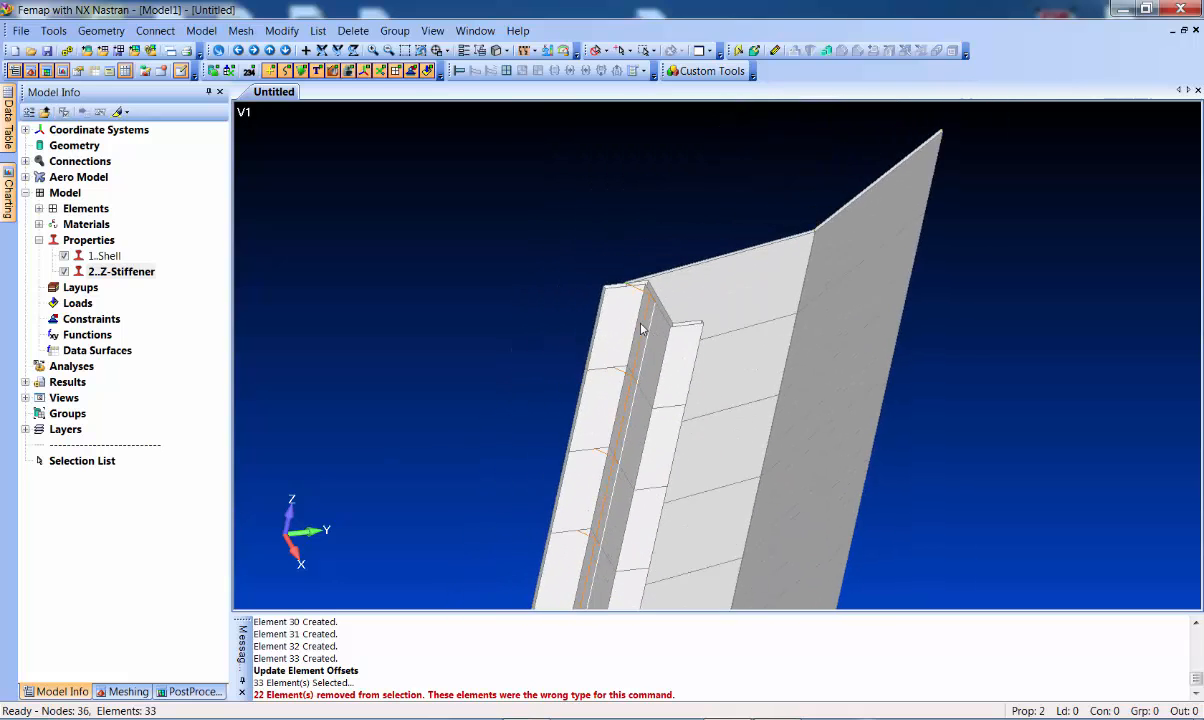
scroll(812, 398, down, 4)
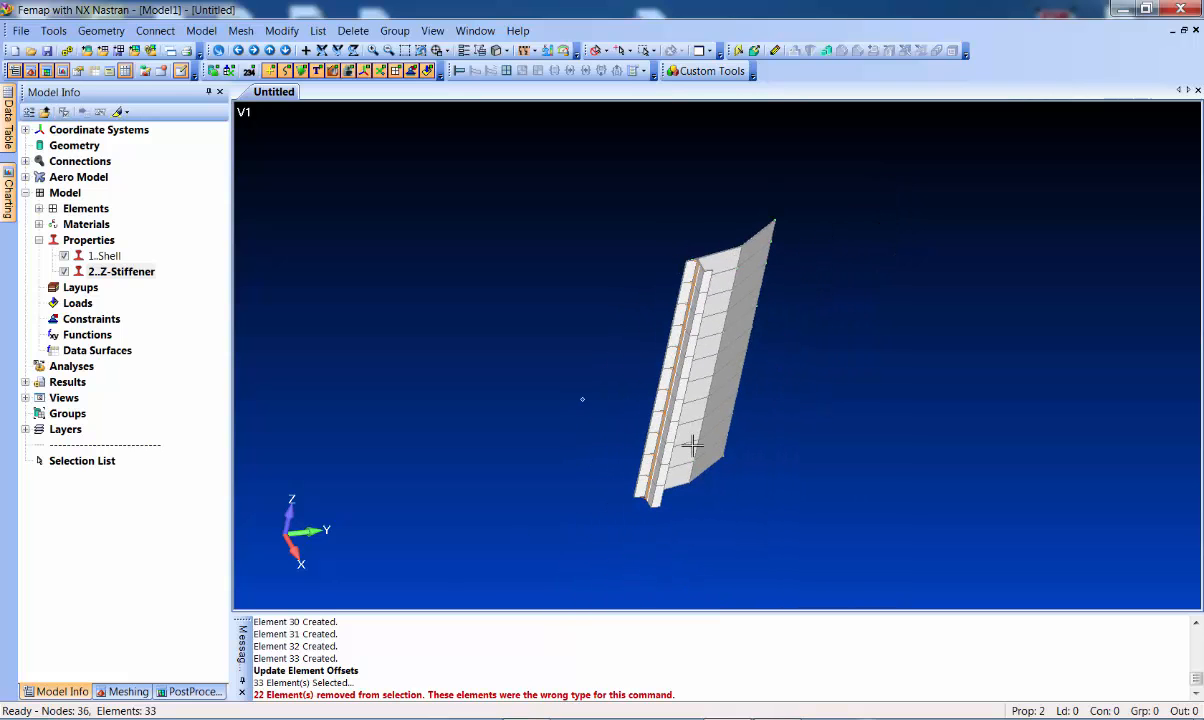
scroll(693, 446, up, 2)
middle_drag(652, 289, 628, 256)
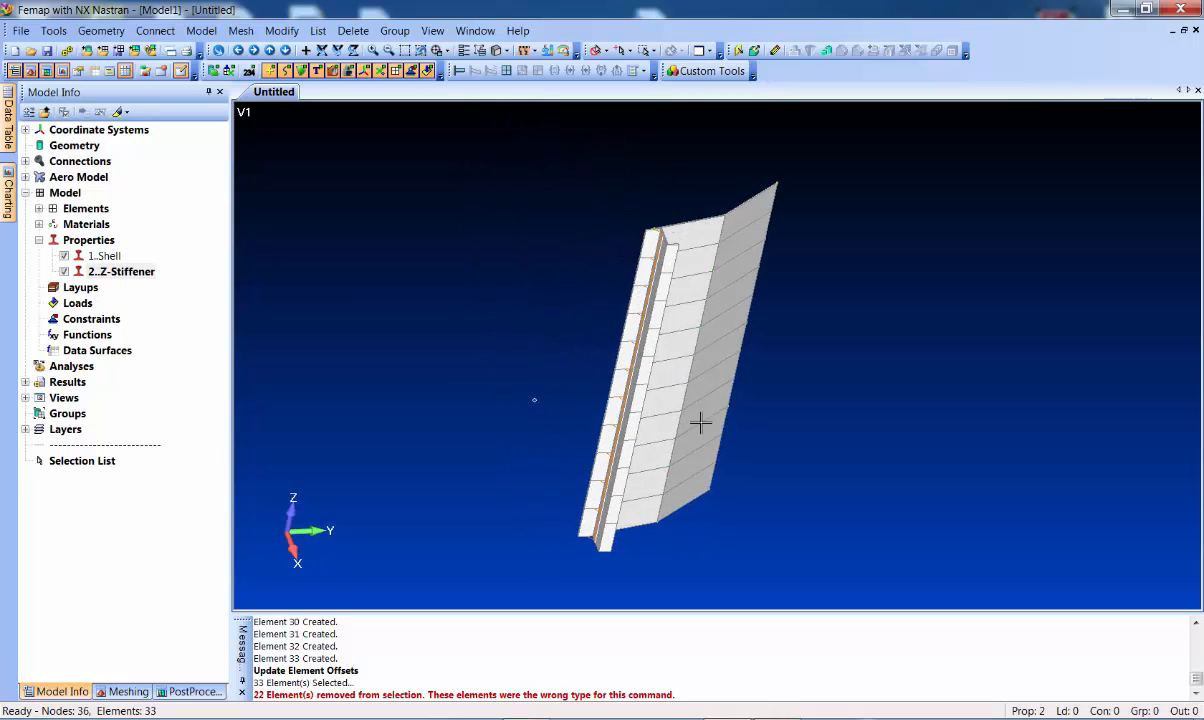
Split both columns of shell elements across the panel's curved end, using one equal split per element edge
click(242, 33)
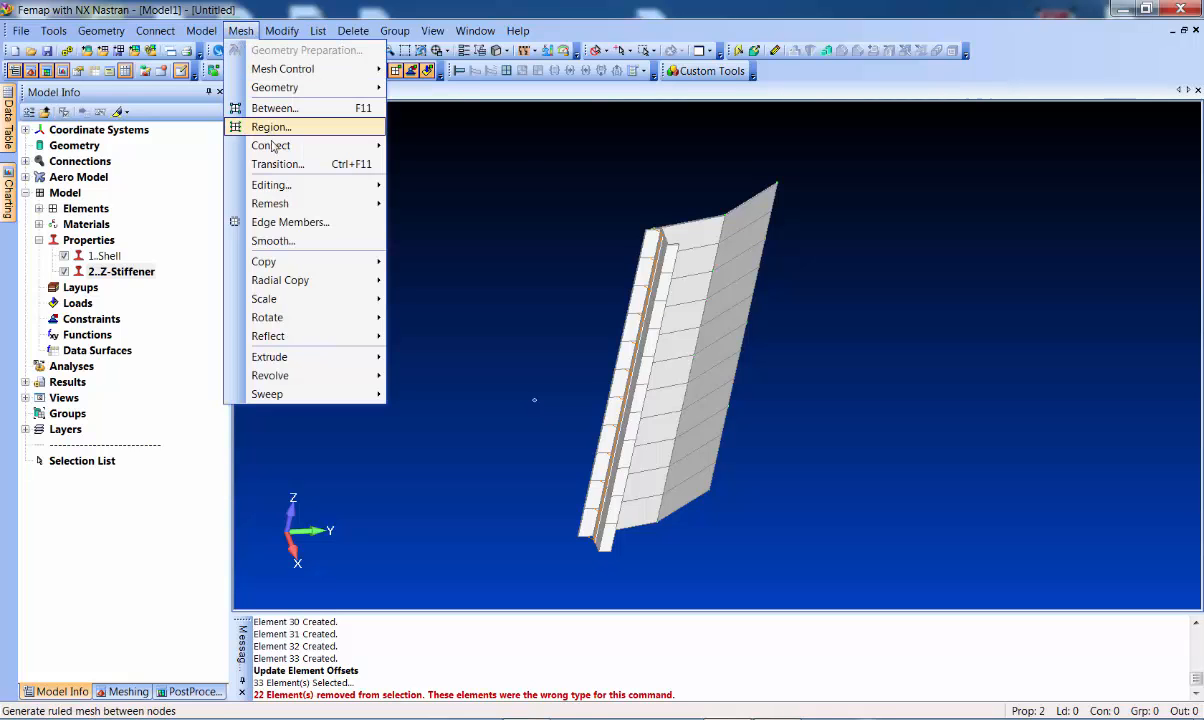
mouse_move(286, 191)
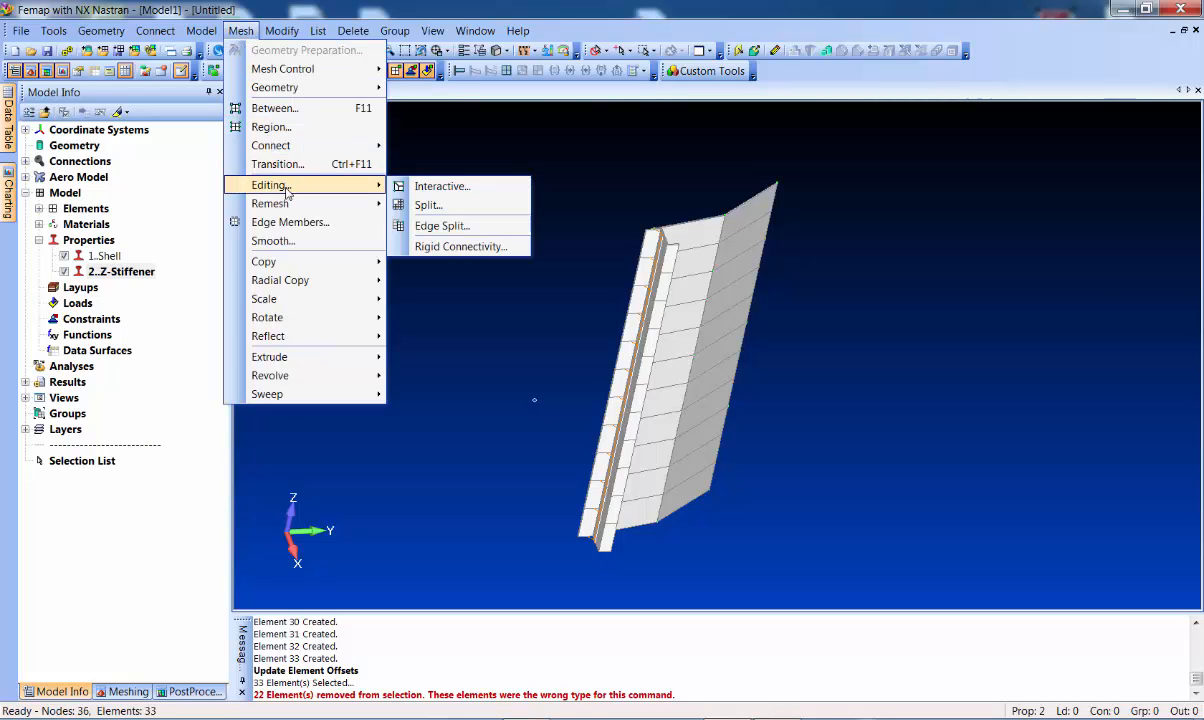
click(443, 227)
click(641, 187)
click(710, 187)
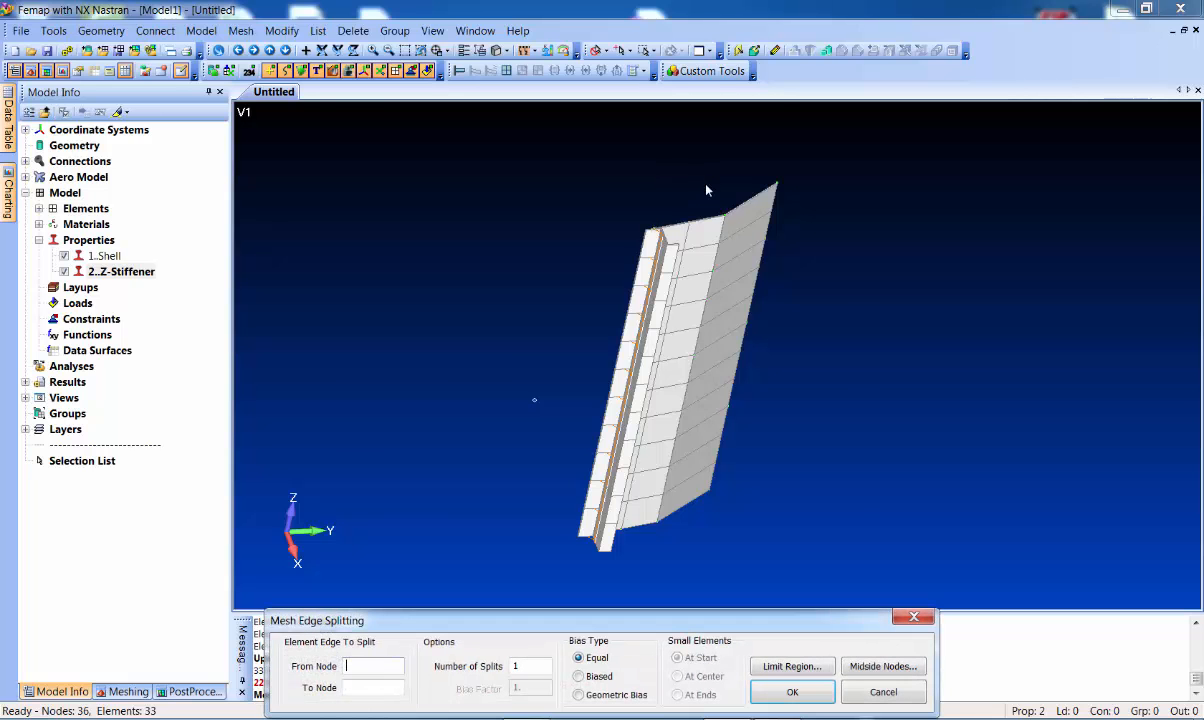
click(710, 195)
click(755, 185)
key(Return)
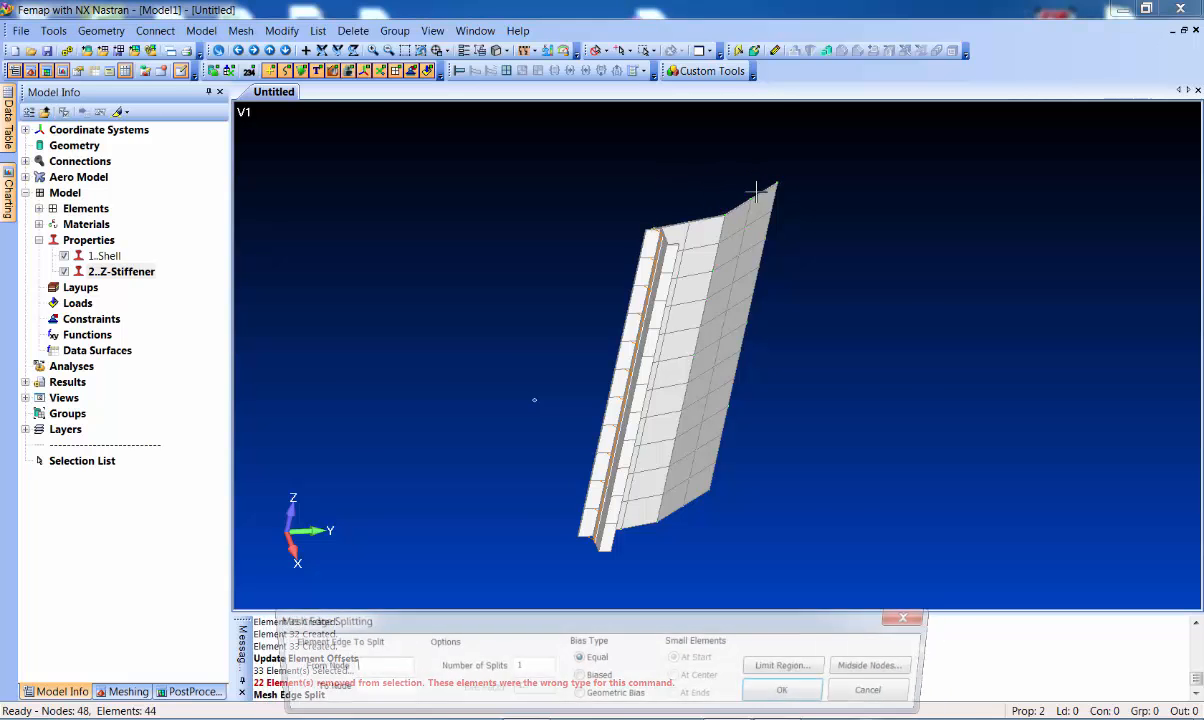
Try one equal split on a lengthwise element edge near the panel's mid-height, end edge splitting, and undo that split
scroll(838, 391, up, 4)
middle_drag(820, 314, 704, 325)
click(704, 325)
click(691, 365)
key(Return)
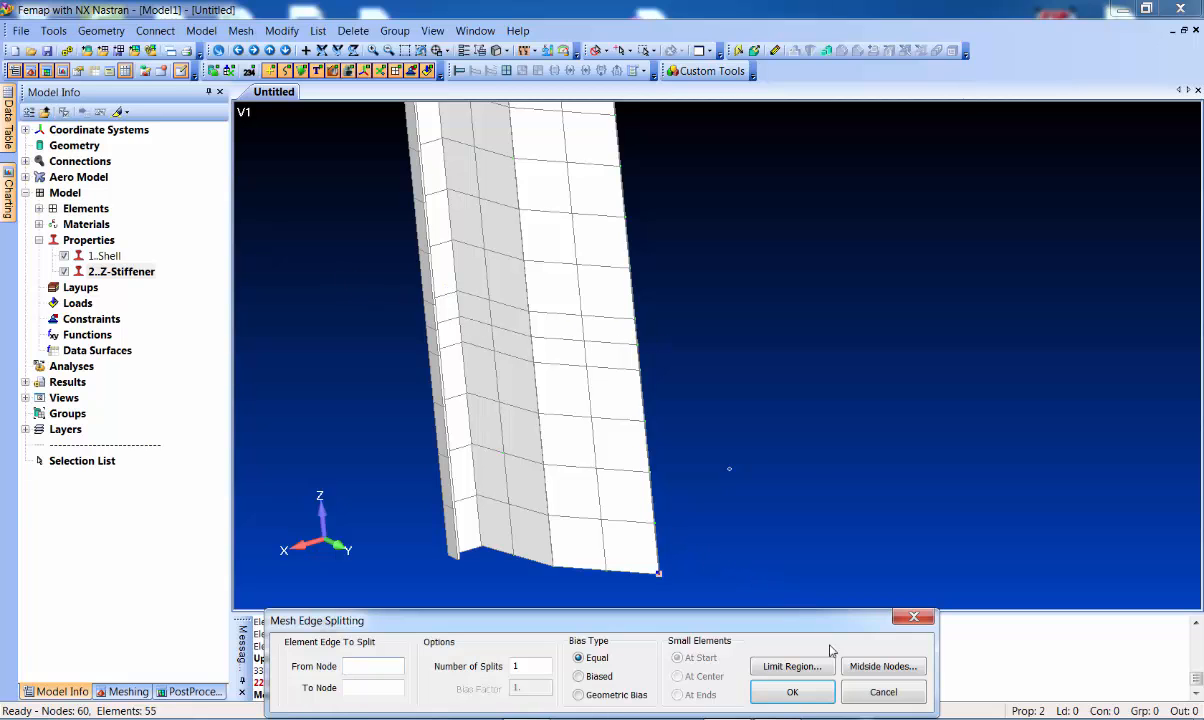
click(878, 688)
key(ctrl+z)
middle_drag(384, 336, 558, 320)
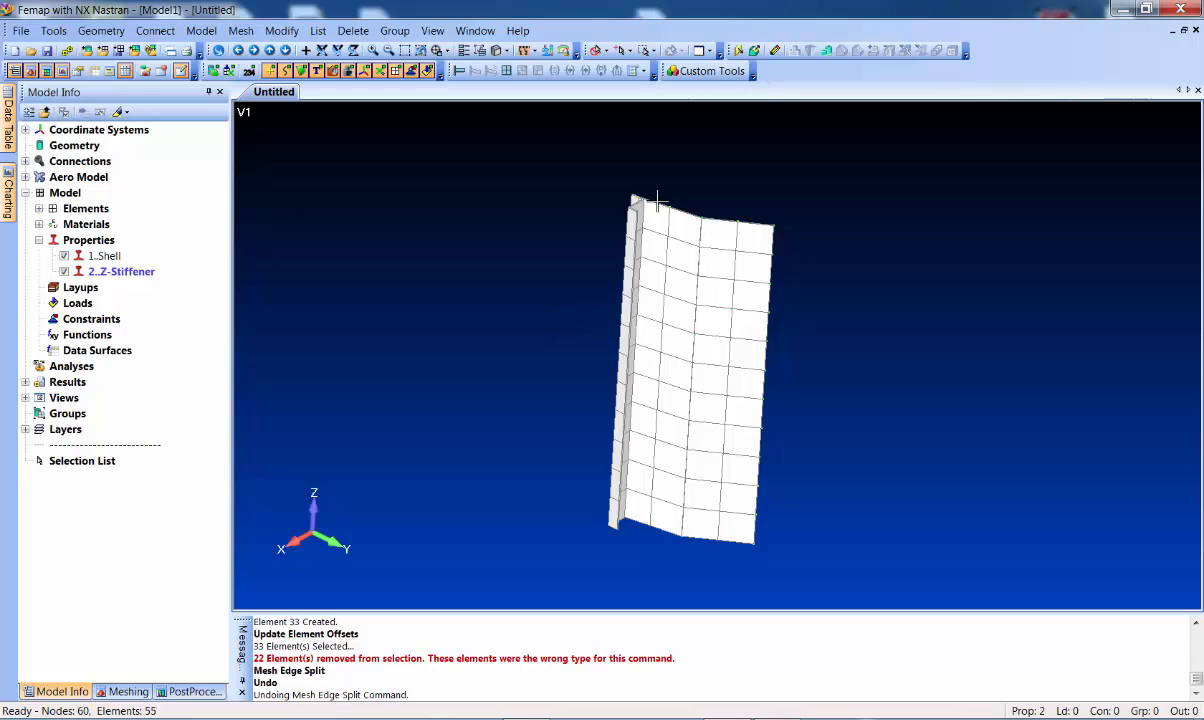
Move all nodes to radius 12 in the Basic Cylindrical coordinate system so the split mesh follows the curvature
click(280, 31)
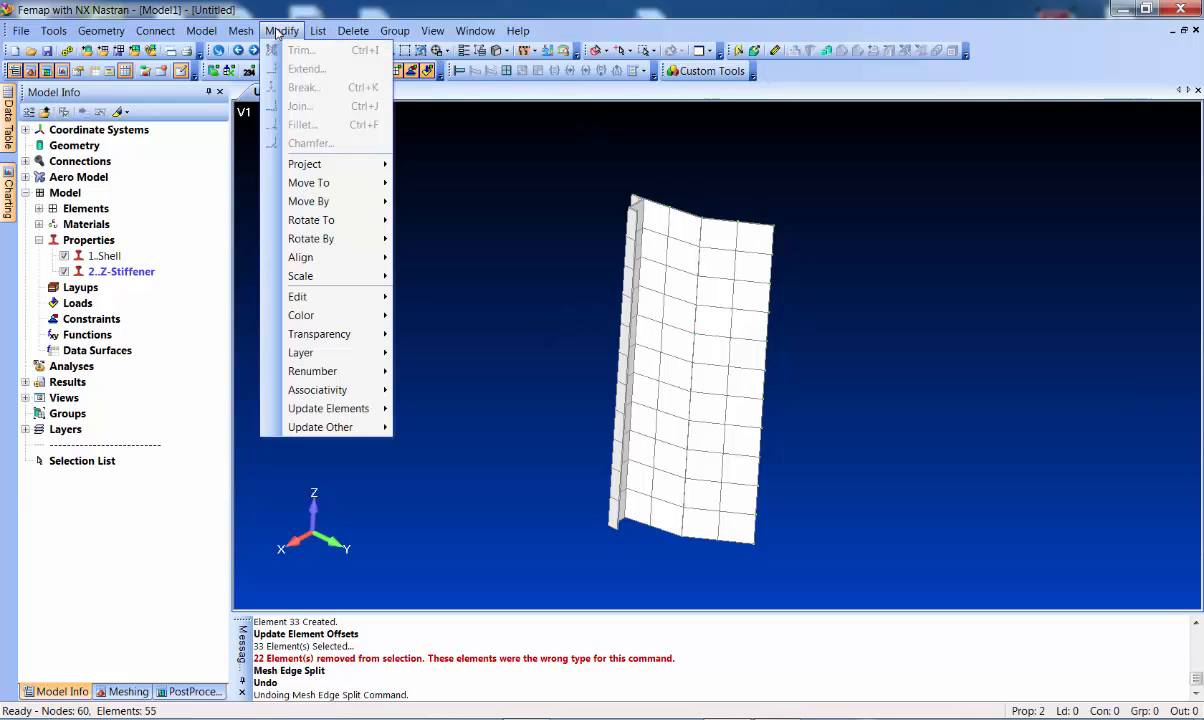
mouse_move(330, 183)
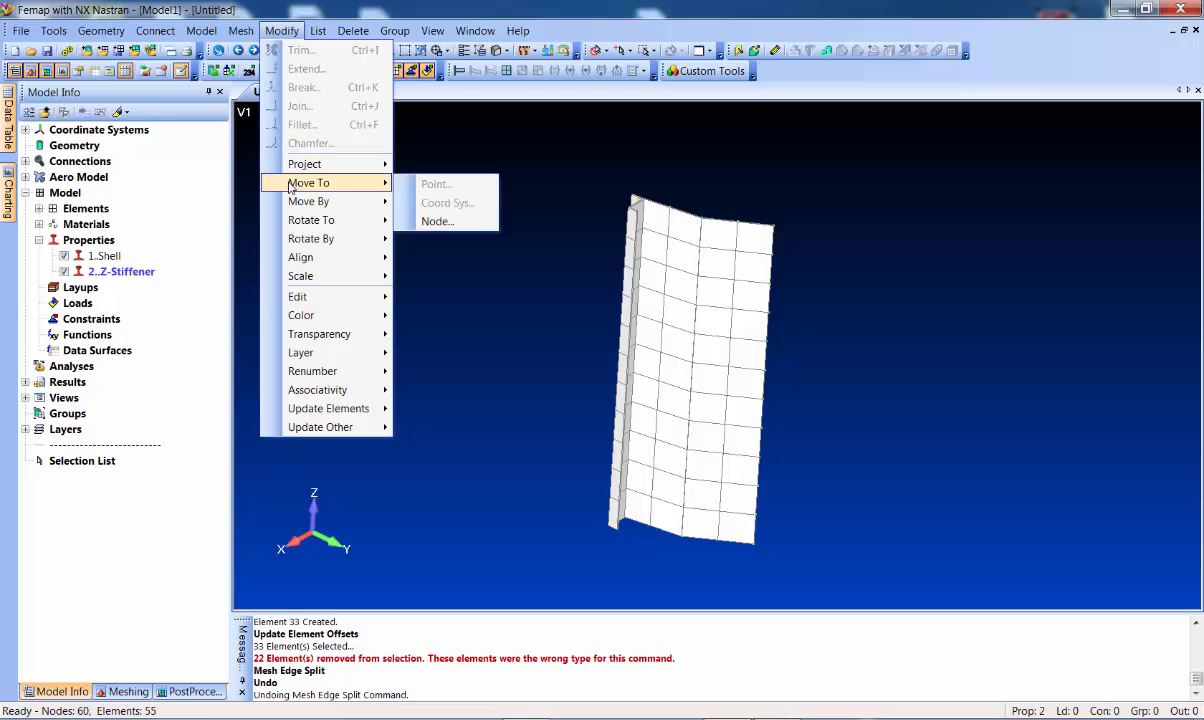
click(459, 228)
click(687, 651)
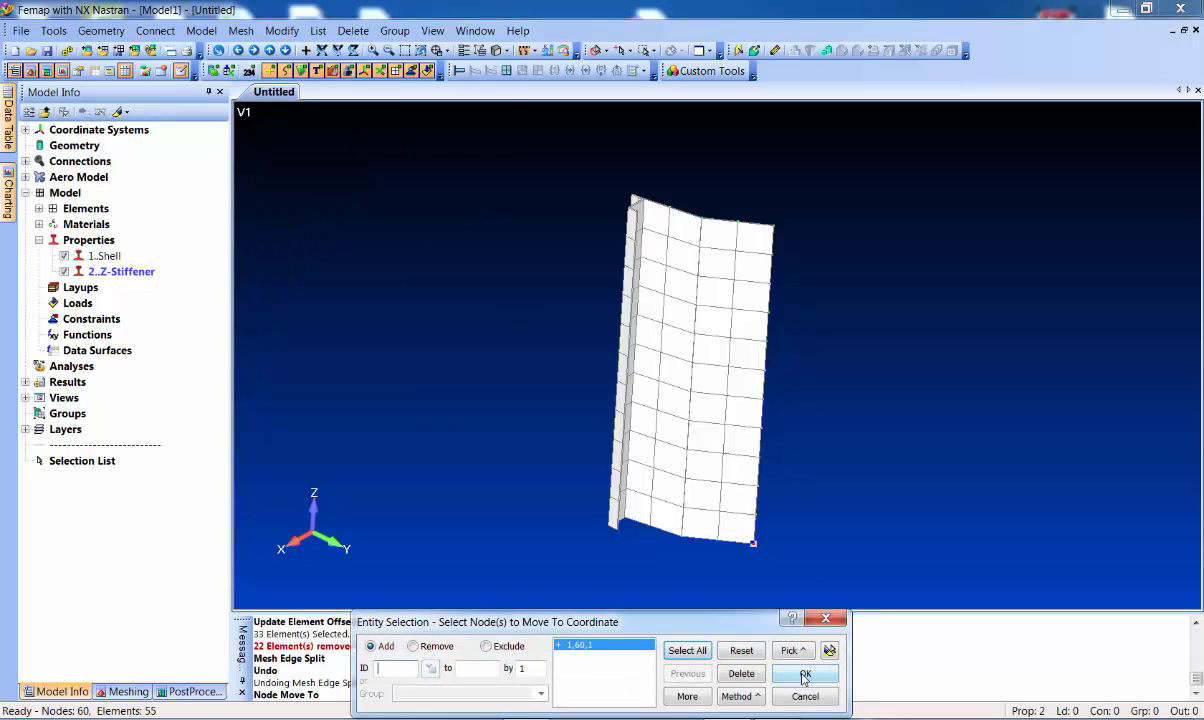
click(805, 677)
click(592, 693)
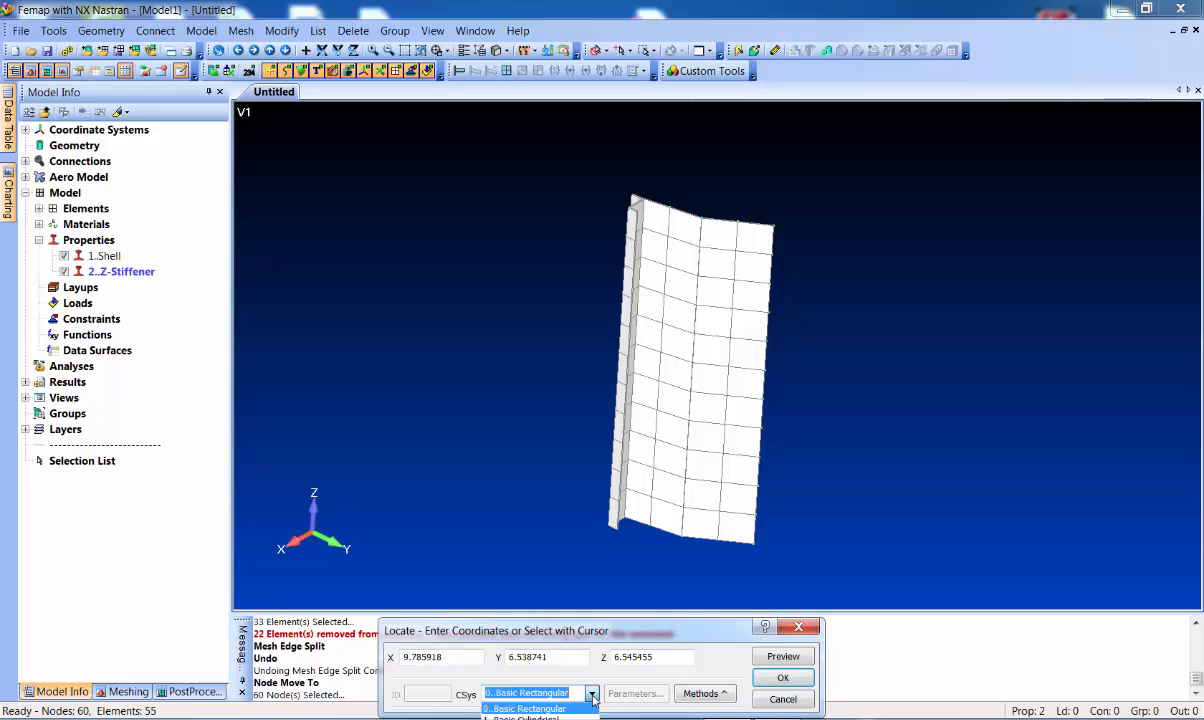
click(525, 716)
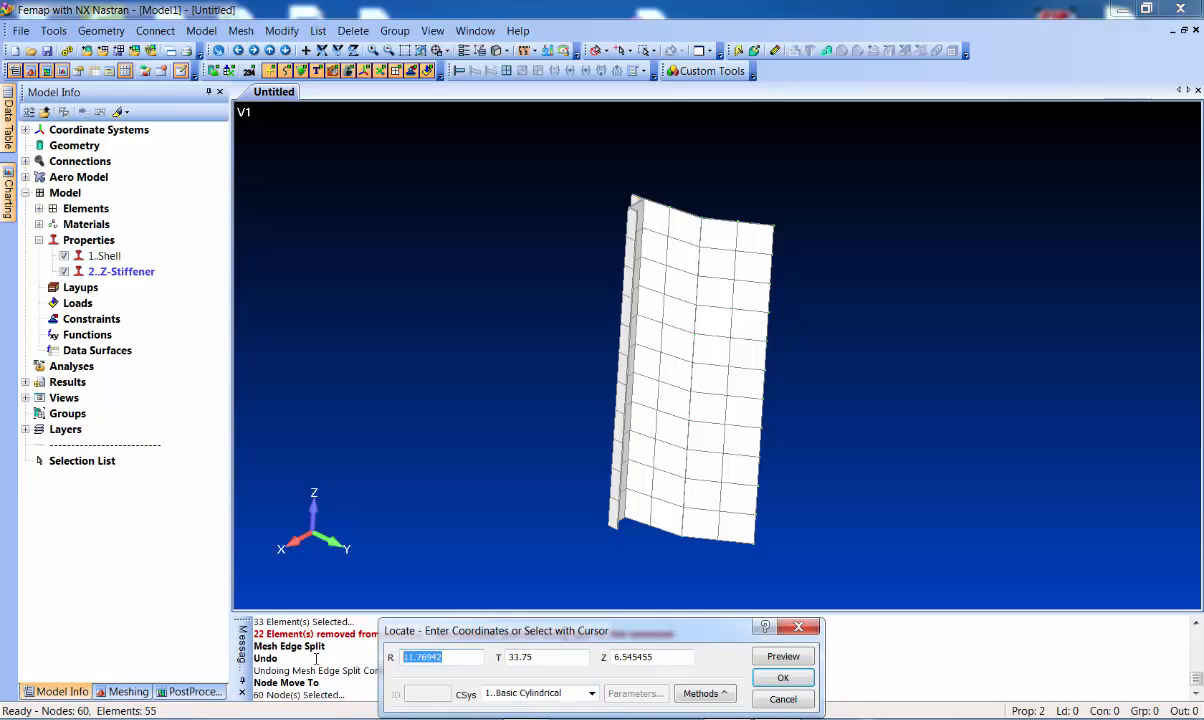
text(12)
key(Return)
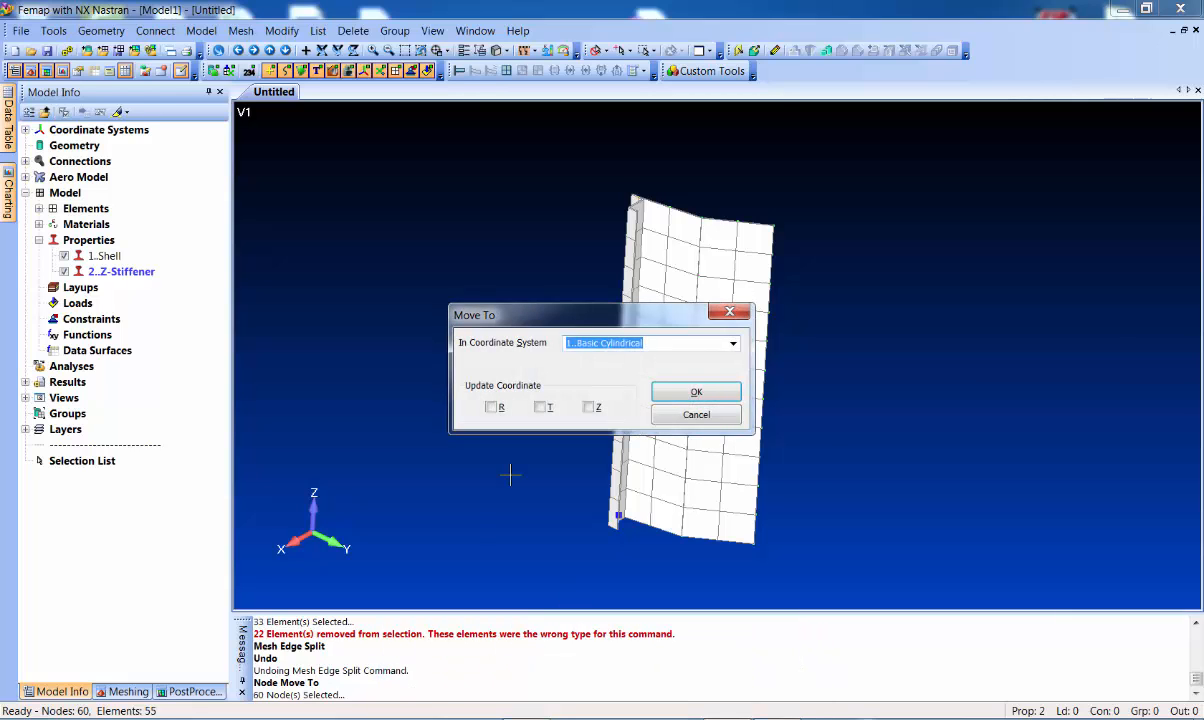
click(672, 394)
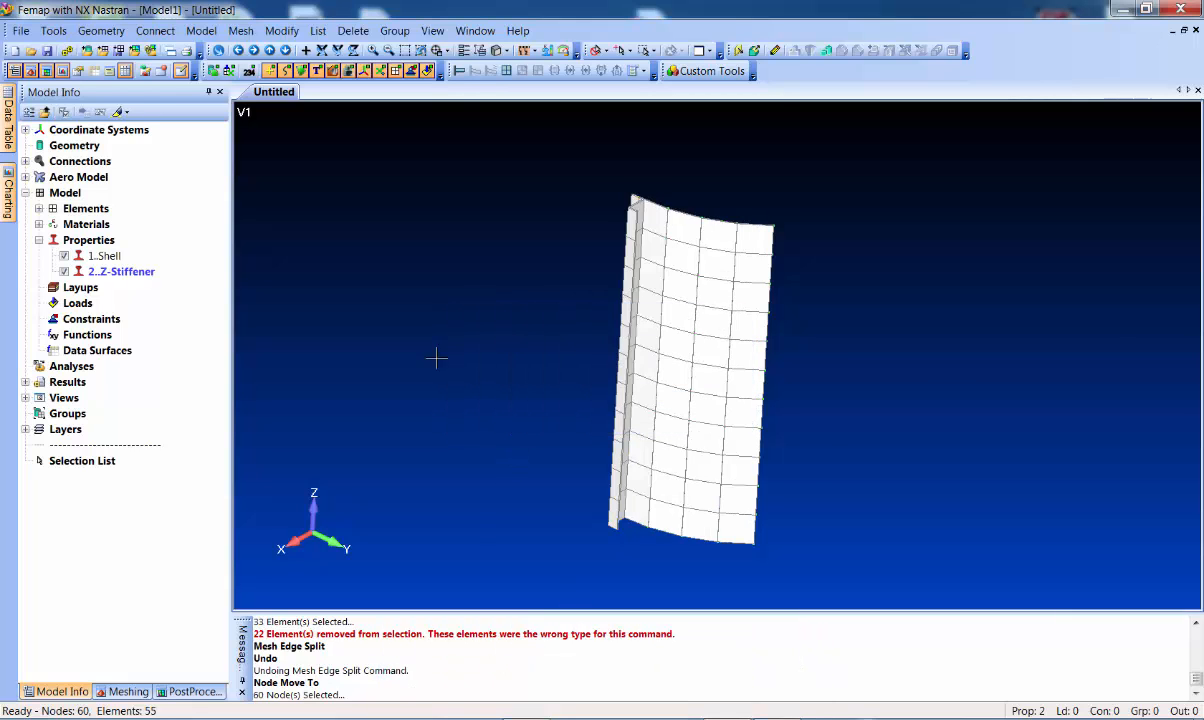
middle_drag(481, 312, 455, 238)
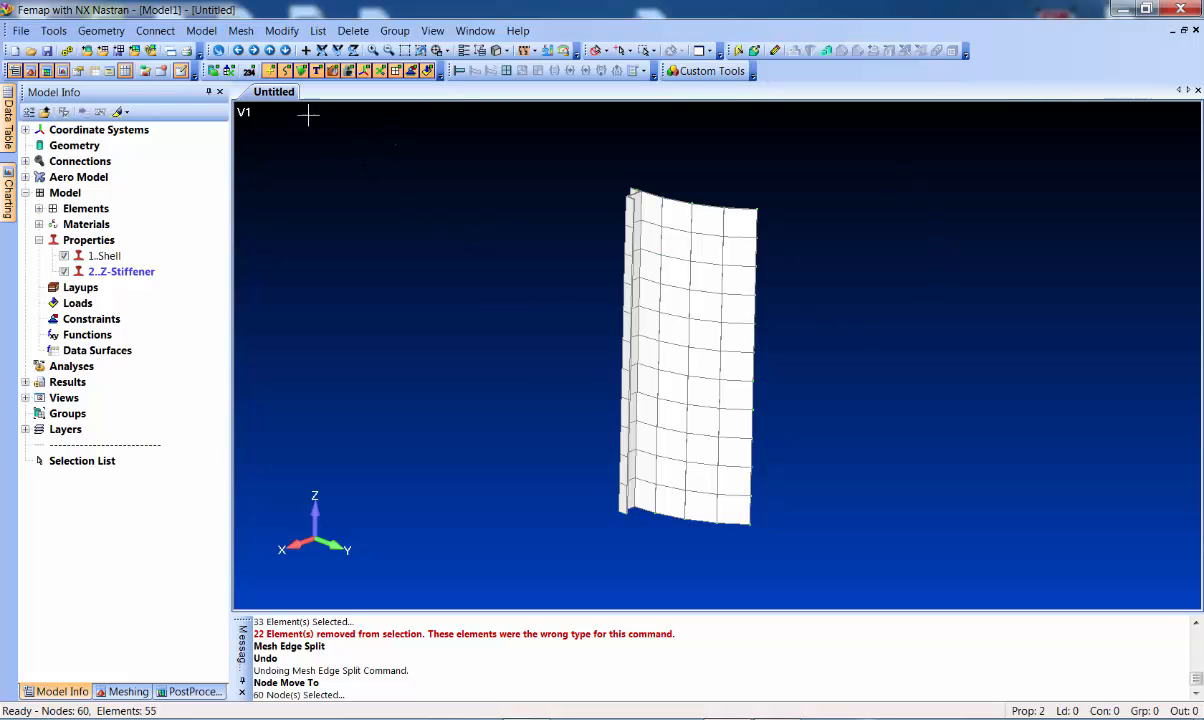
Begin a rotational copy of all panel and stiffener elements with 7 repetitions, matching the original properties
click(241, 31)
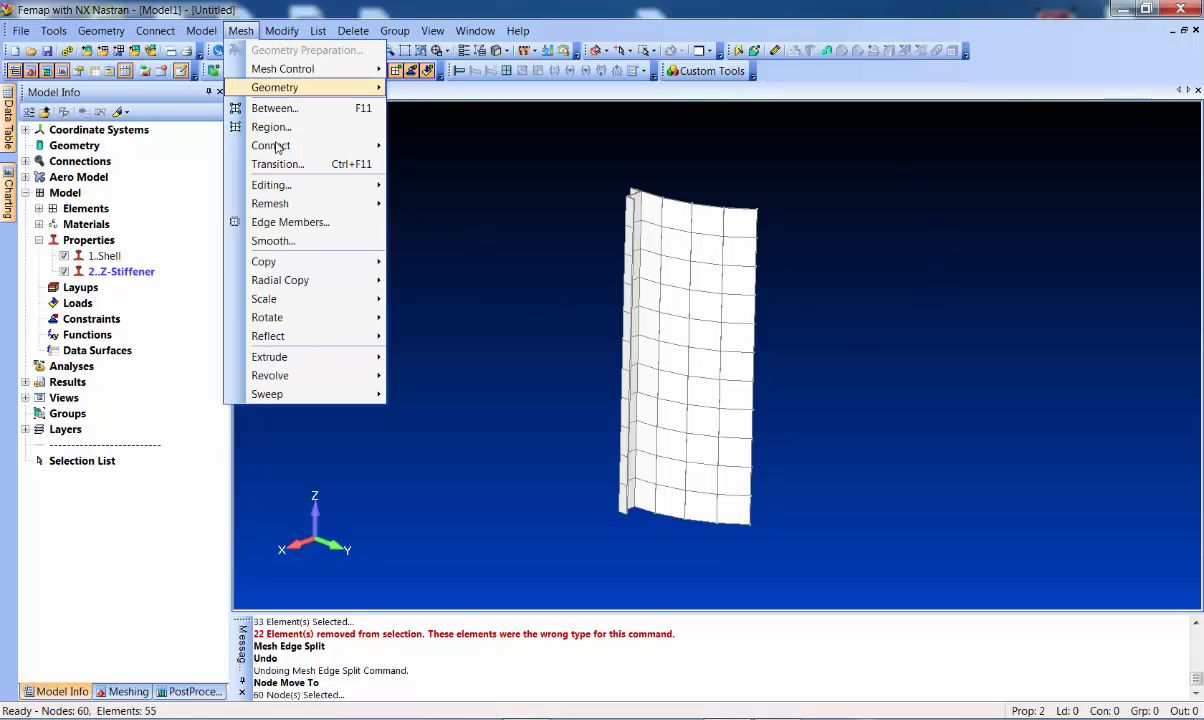
mouse_move(317, 317)
click(432, 334)
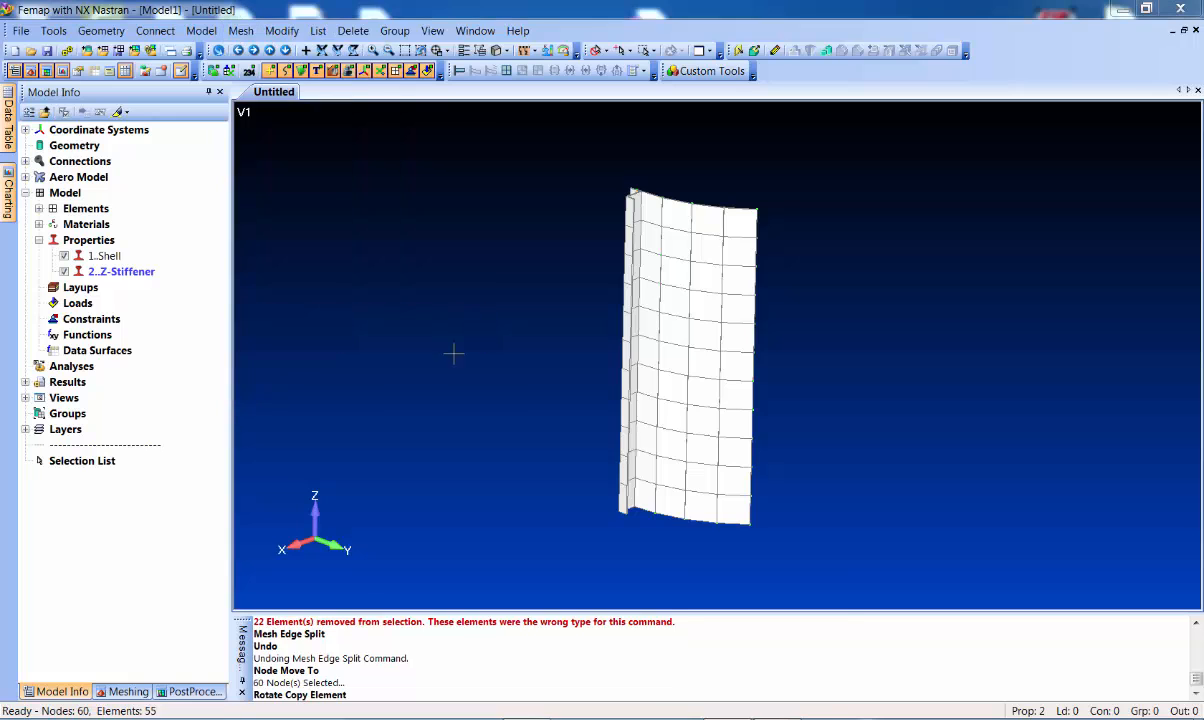
drag(532, 133, 791, 556)
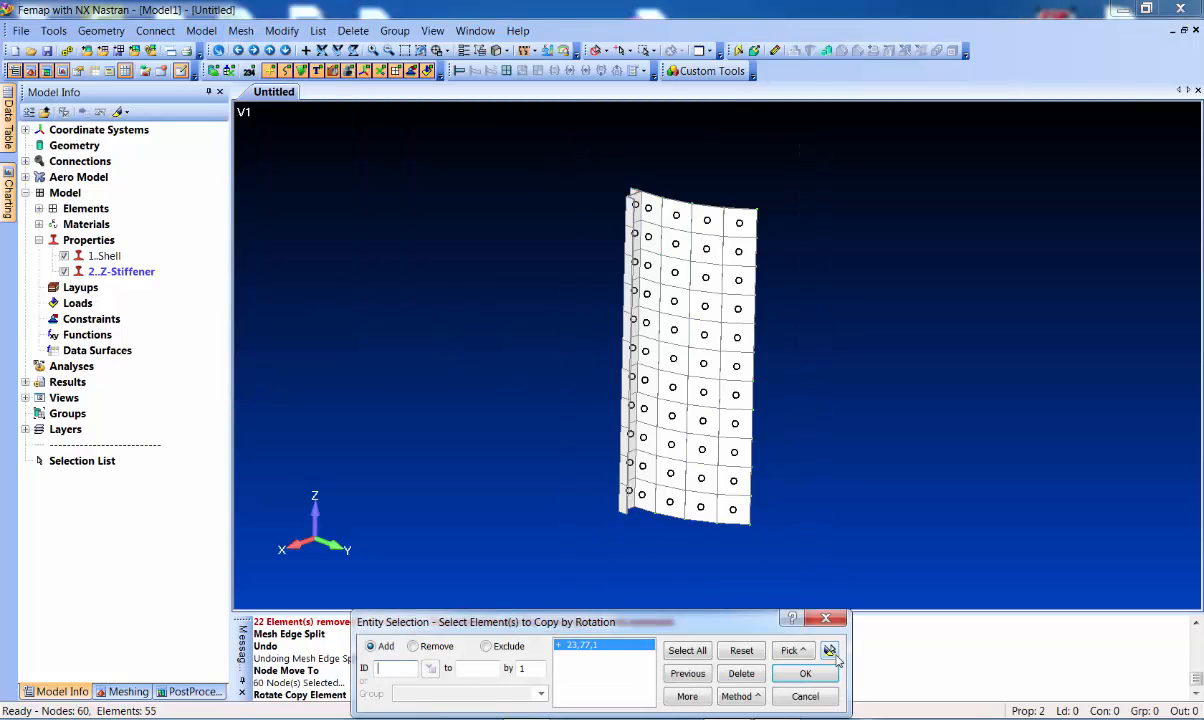
click(805, 673)
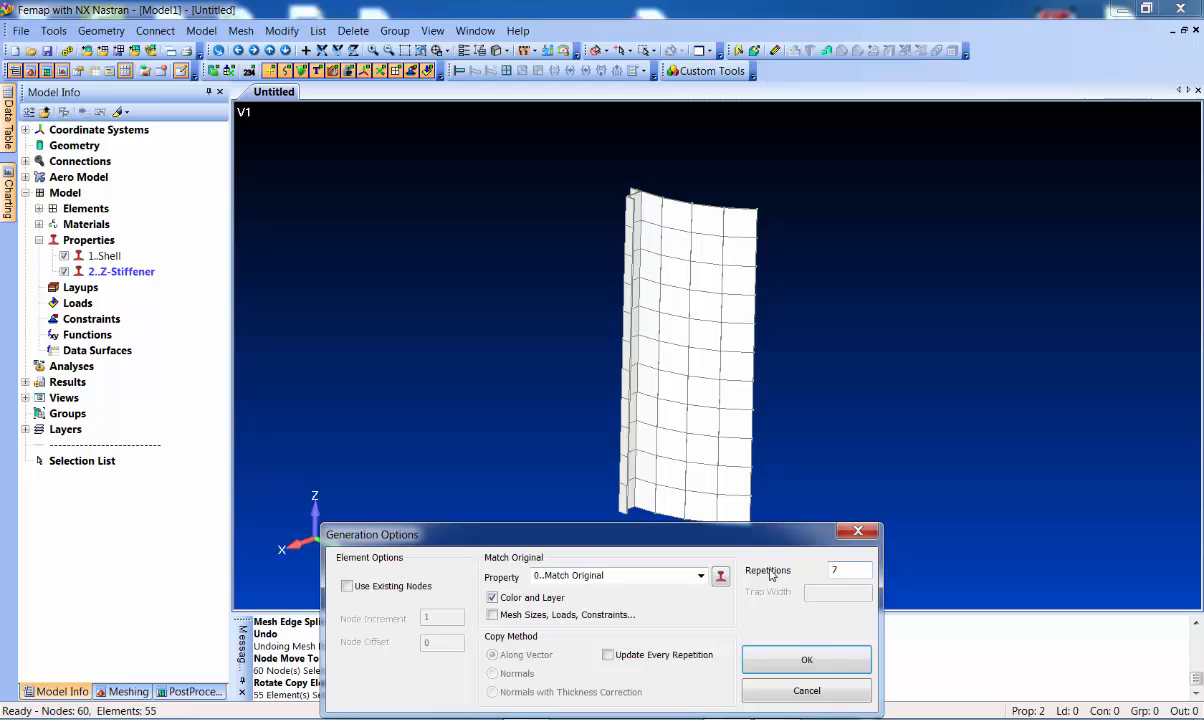
click(805, 659)
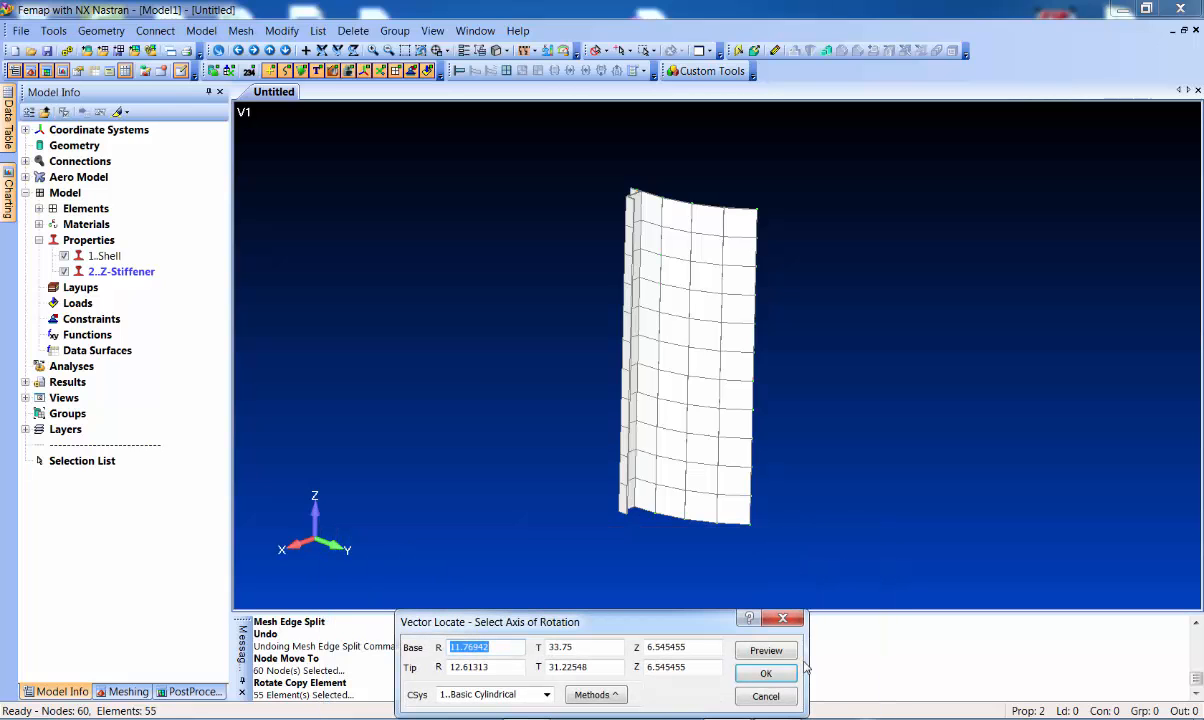
Define the rotation axis in Basic Rectangular coordinates, with base 0, 0, 0 and tip 0, 0, 1
click(596, 694)
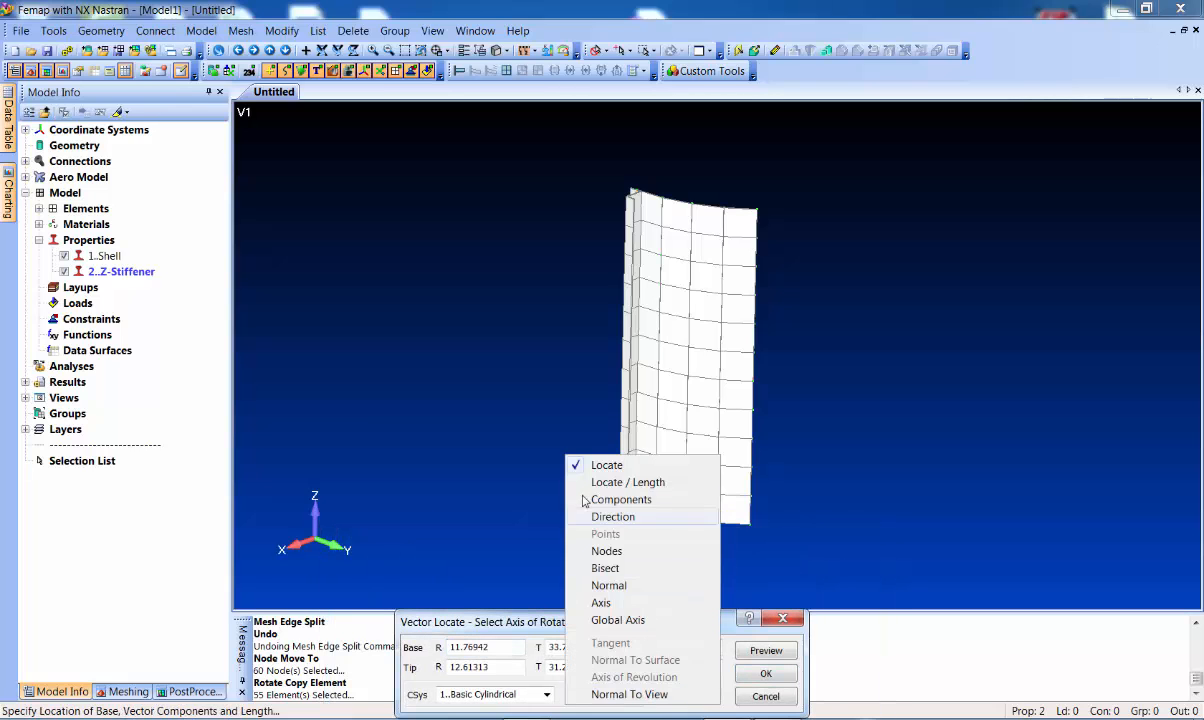
click(590, 521)
click(496, 694)
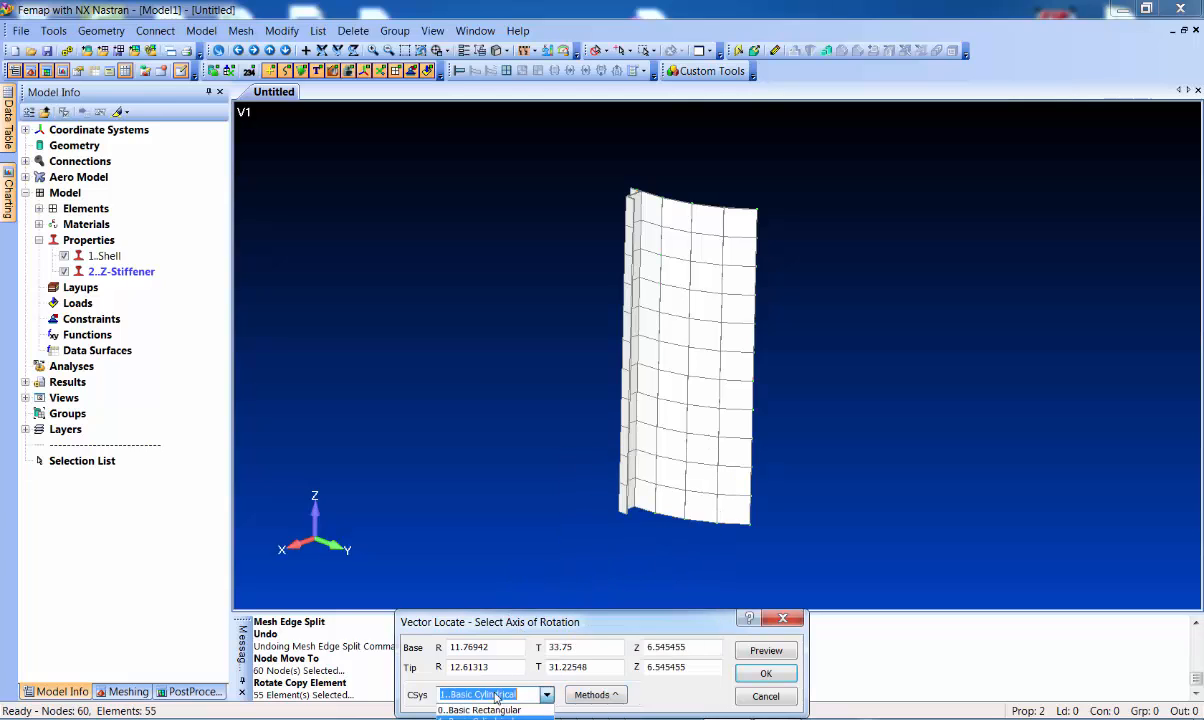
click(508, 666)
drag(499, 648, 432, 640)
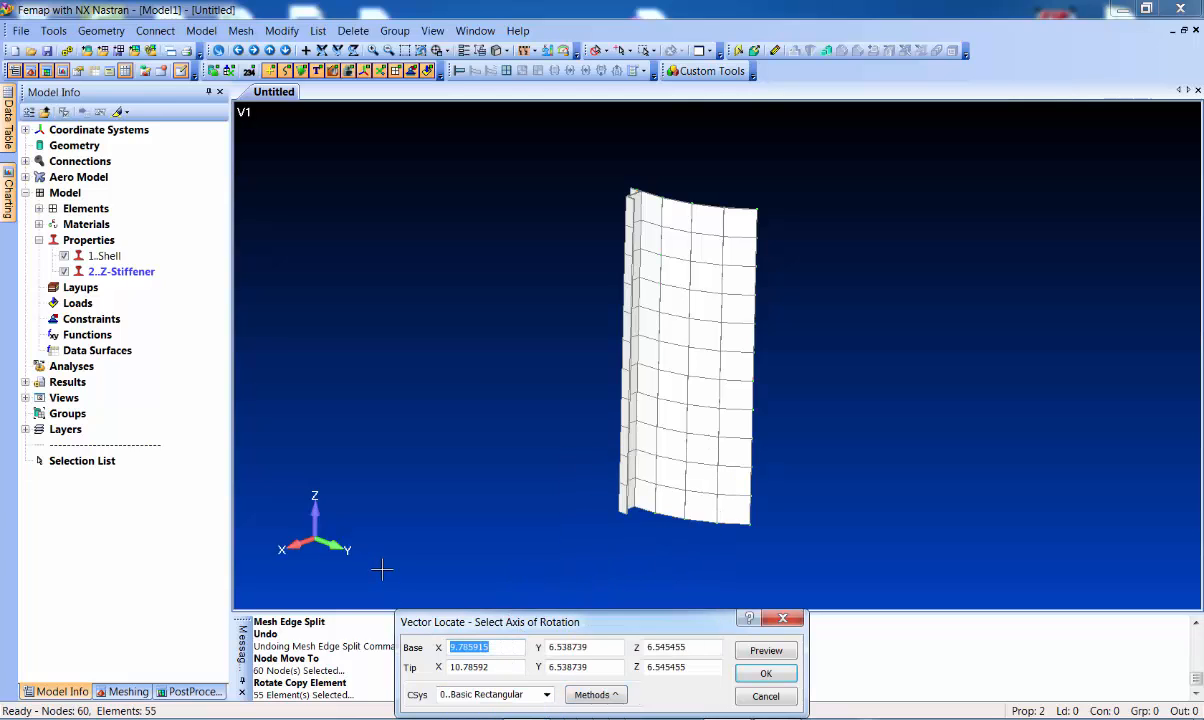
text(0	0	0	0	0	1)
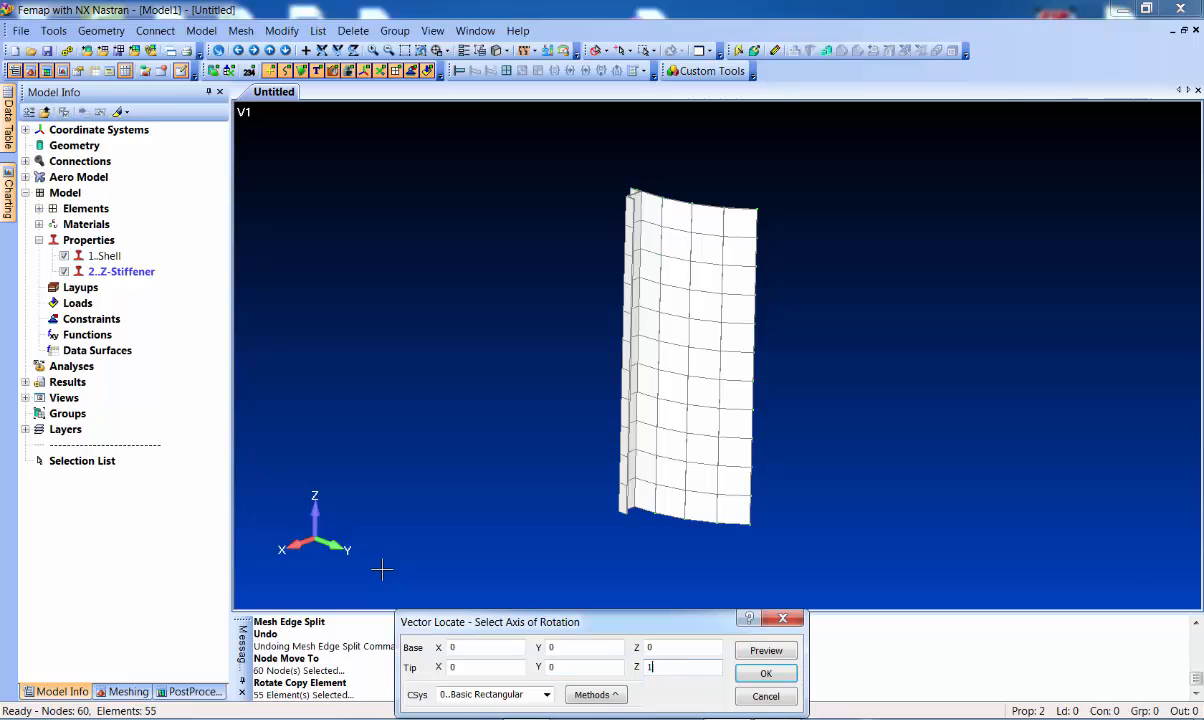
key(Return)
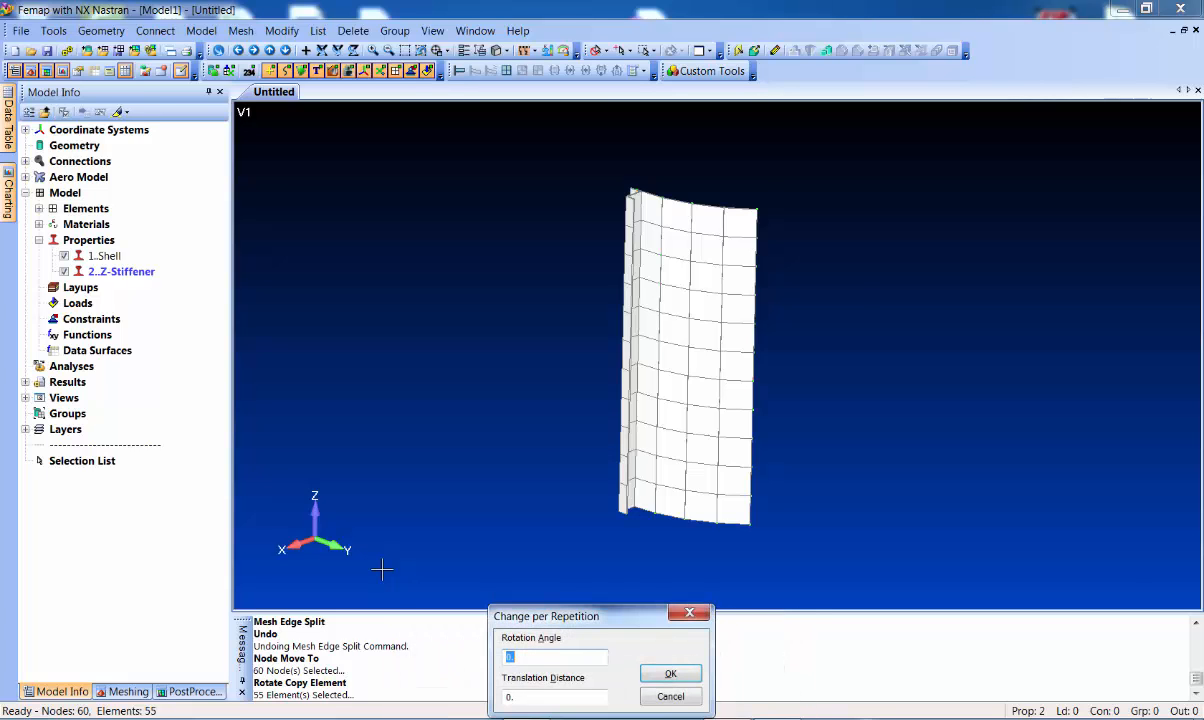
Apply the rotation angle per repetition that spaces the copied stiffened panels evenly into a full cylinder
key(Return)
middle_drag(750, 242, 726, 295)
scroll(726, 295, up, 5)
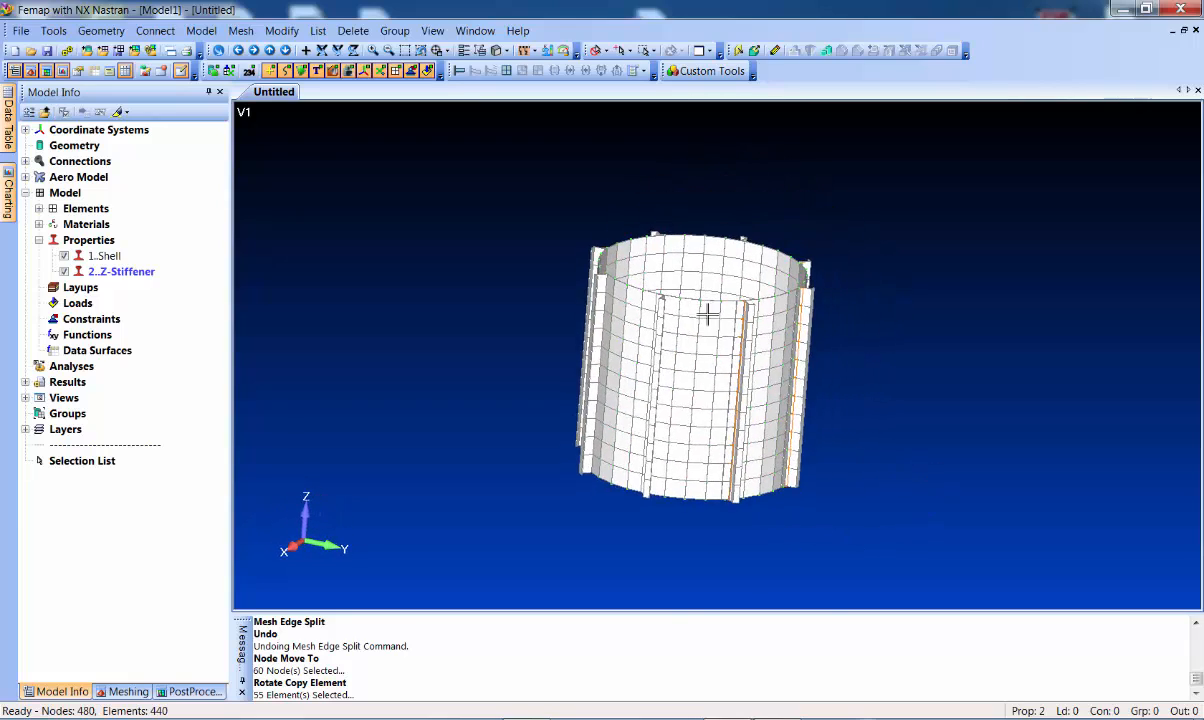
Start a coincident node check on all nodes of the stiffened cylinder
mouse_move(619, 428)
middle_down()
mouse_move(640, 422)
mouse_move(621, 443)
mouse_move(600, 420)
middle_up()
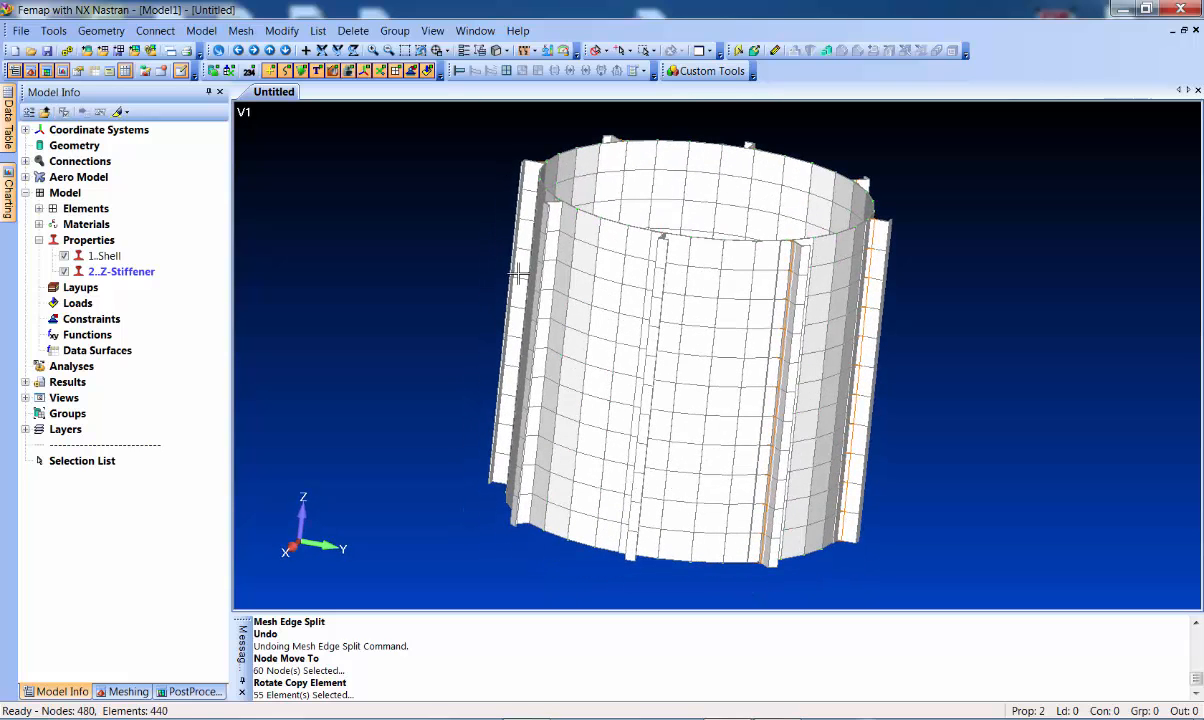
click(53, 30)
mouse_move(140, 472)
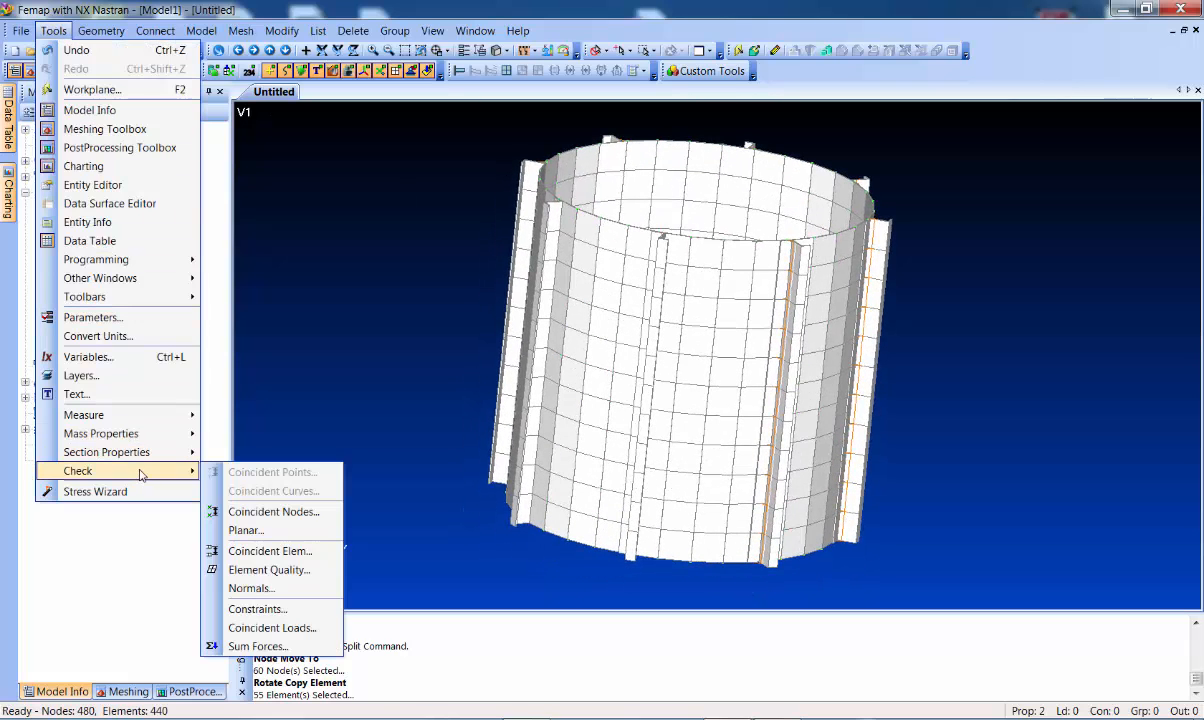
click(272, 511)
click(686, 651)
click(805, 673)
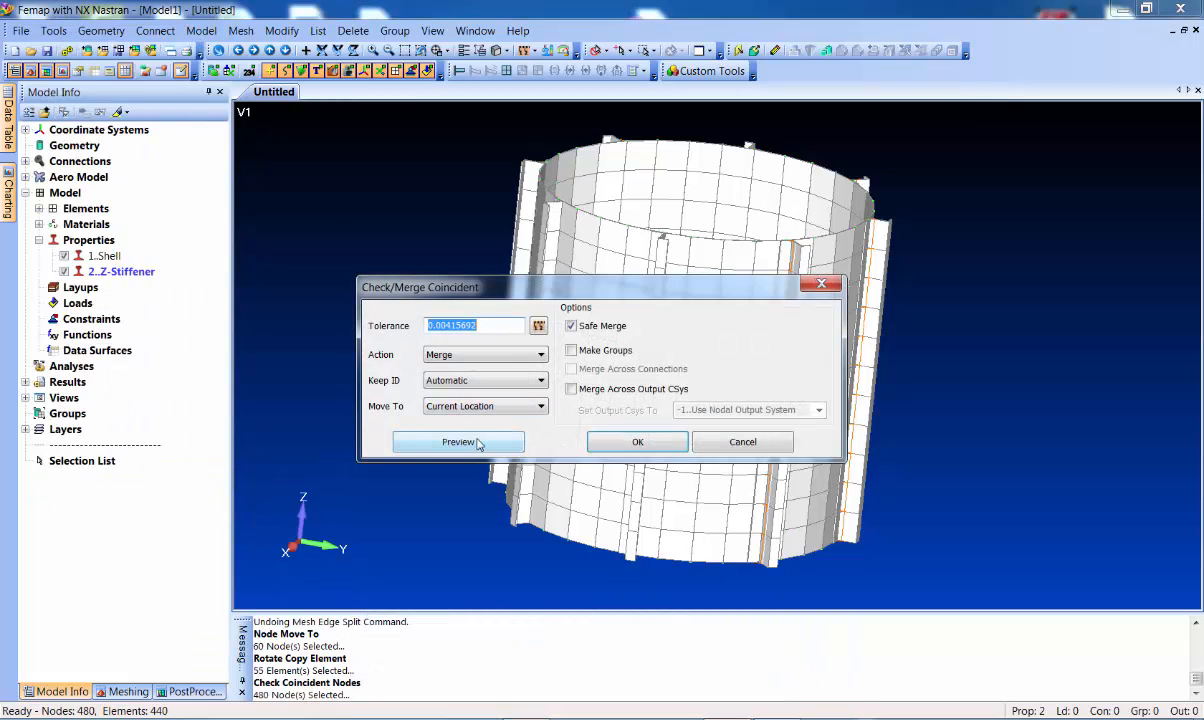
Preview which coincident nodes are kept and merged, then merge them with tolerance 0.00415692 and Safe Merge
click(477, 443)
mouse_move(697, 334)
middle_down()
mouse_move(701, 347)
mouse_move(756, 350)
mouse_move(680, 322)
middle_up()
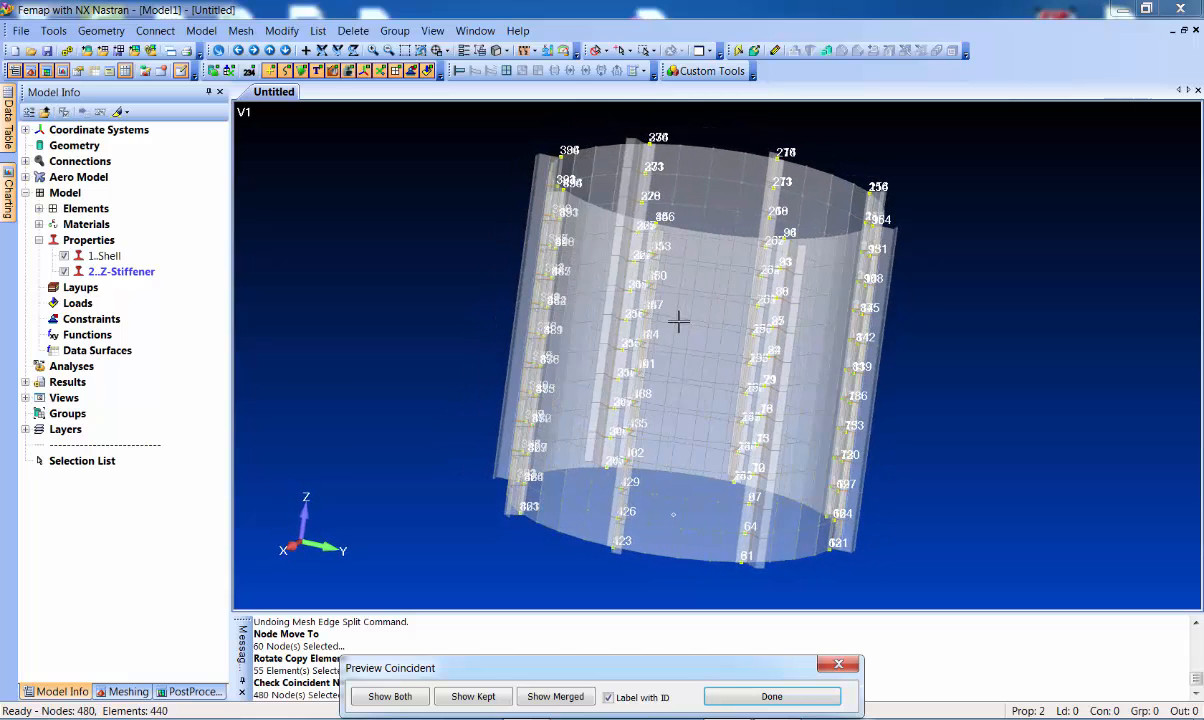
click(472, 697)
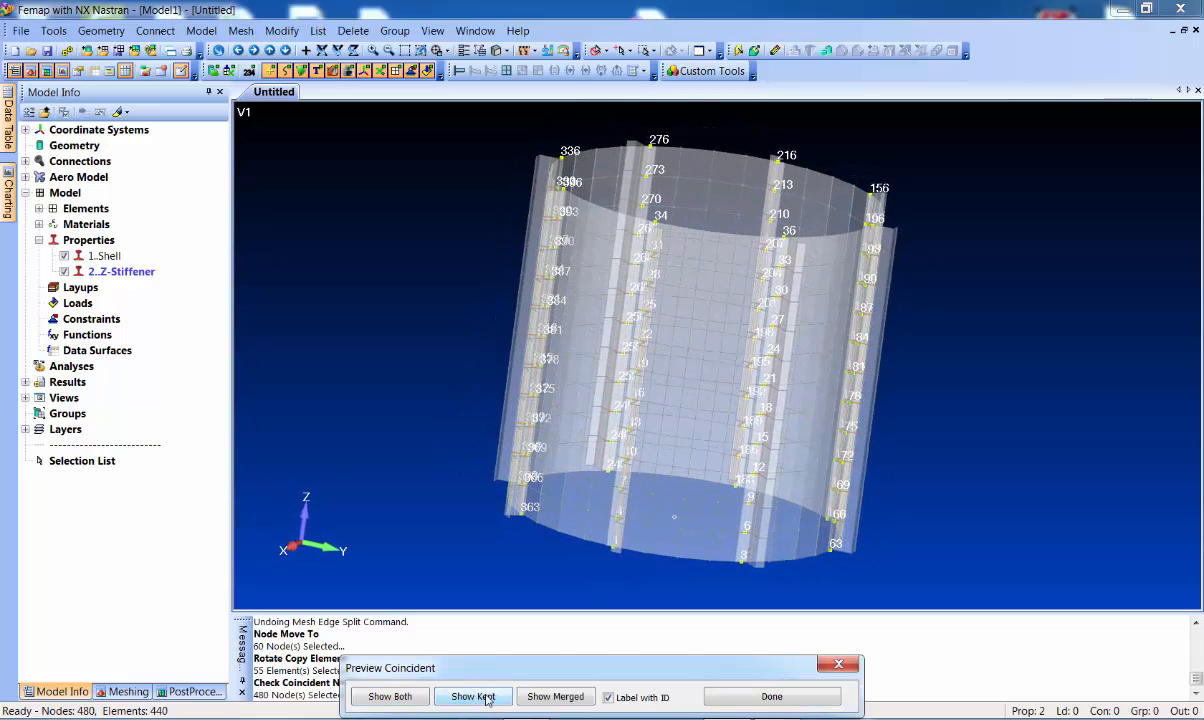
click(556, 700)
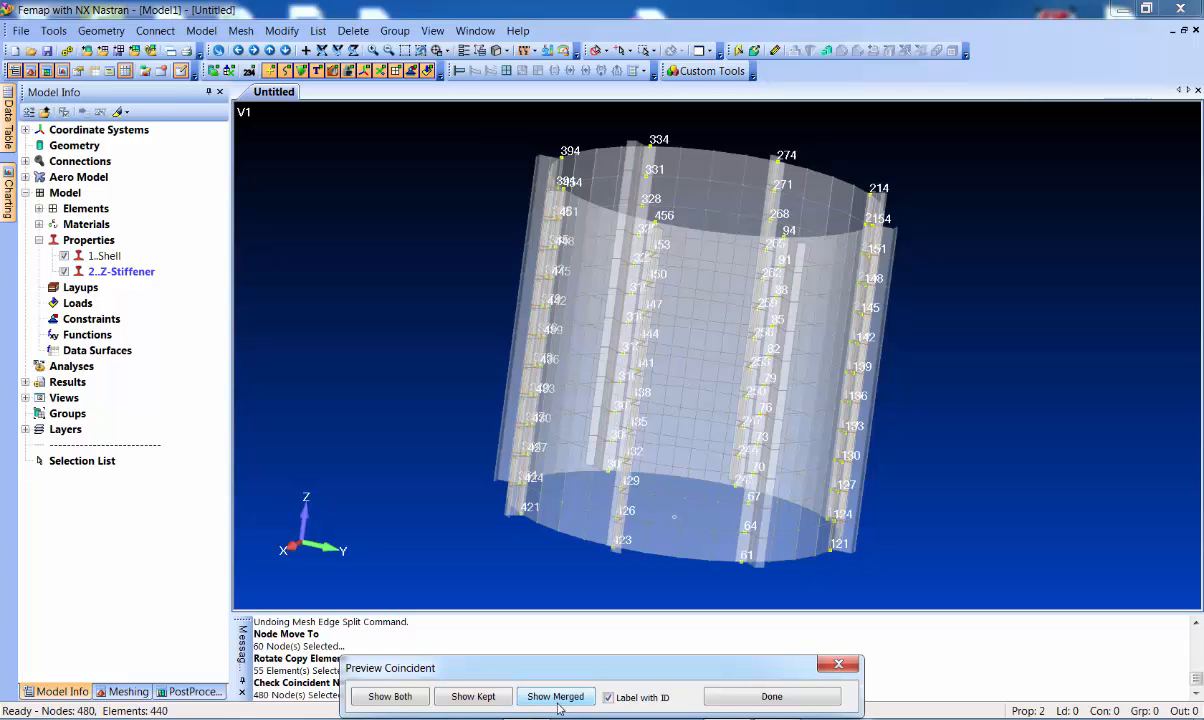
click(714, 696)
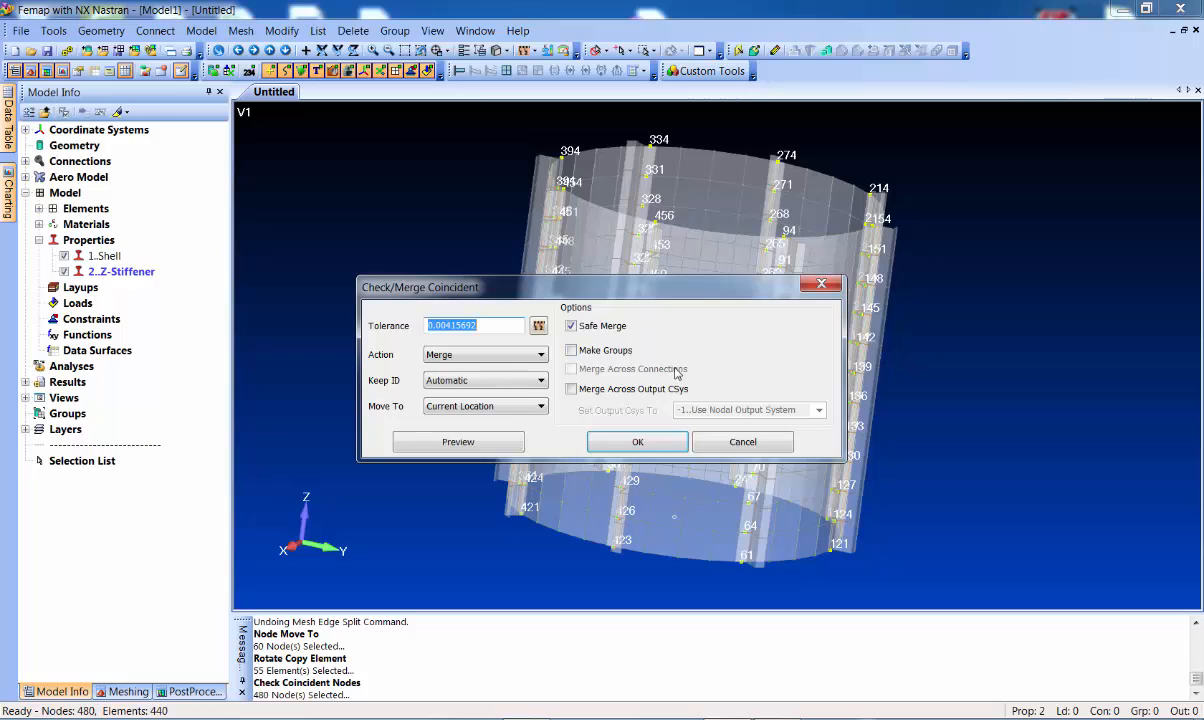
click(657, 440)
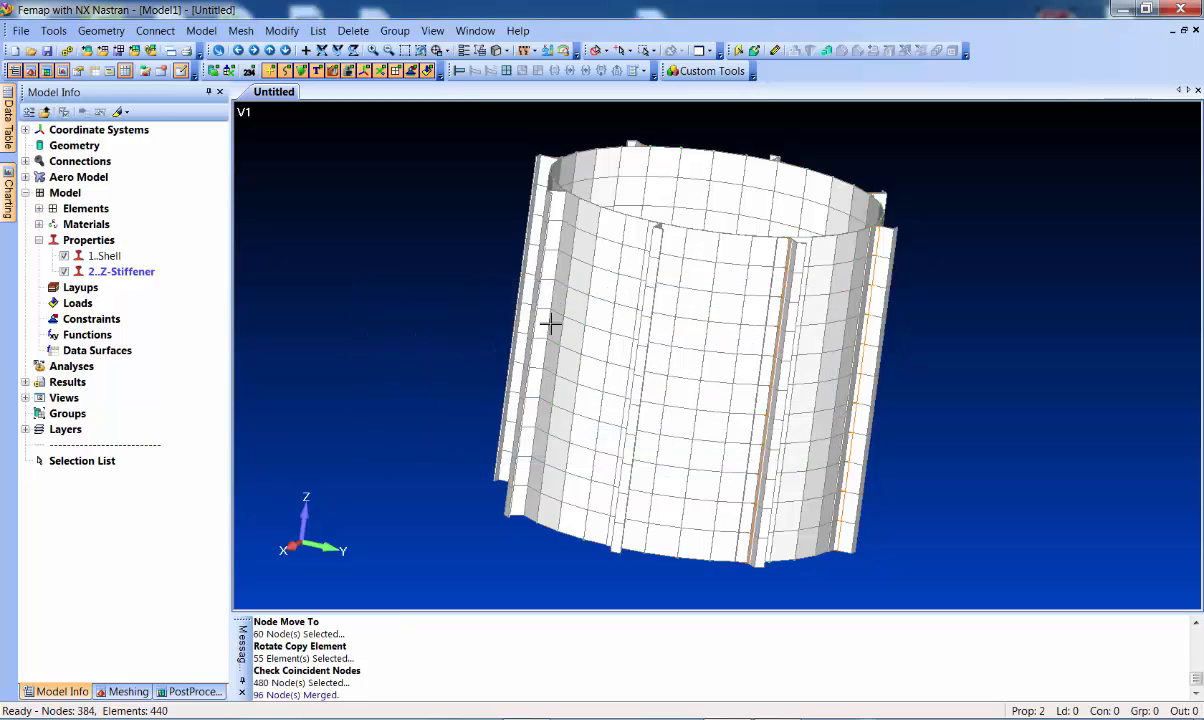
Begin creating a node with the Between method and enable snapping to existing nodes
middle_drag(551, 290, 606, 431)
middle_drag(618, 256, 574, 397)
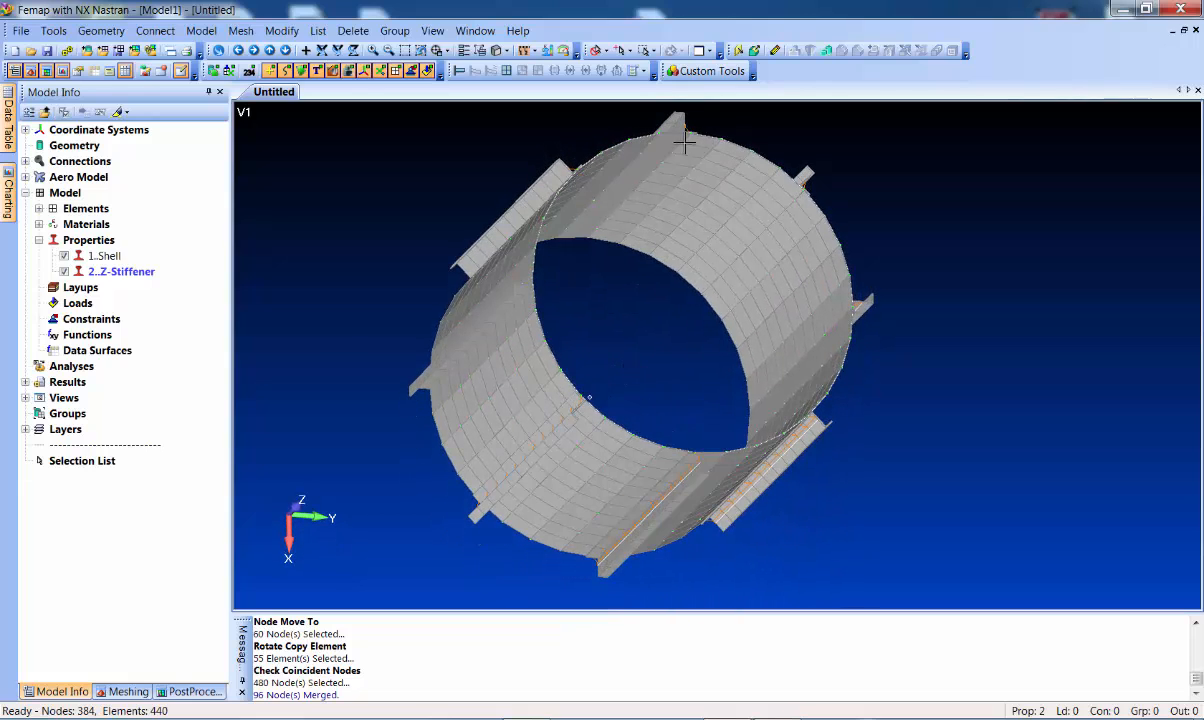
middle_drag(683, 336, 648, 405)
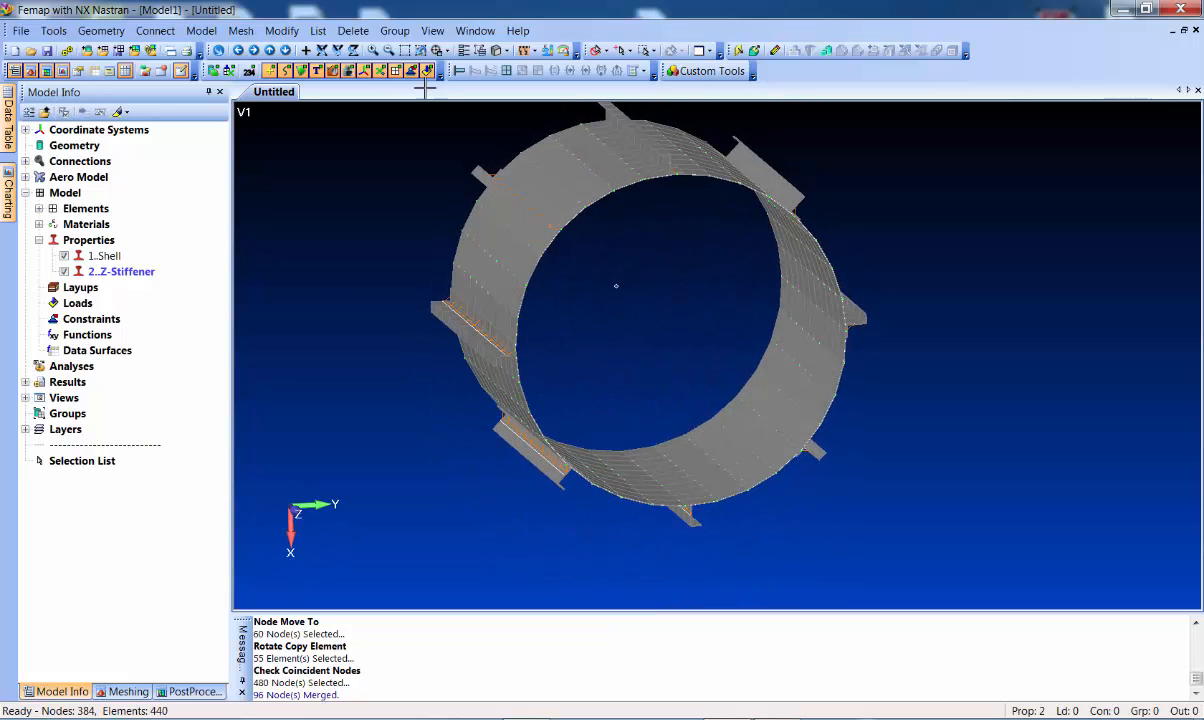
click(201, 30)
click(226, 70)
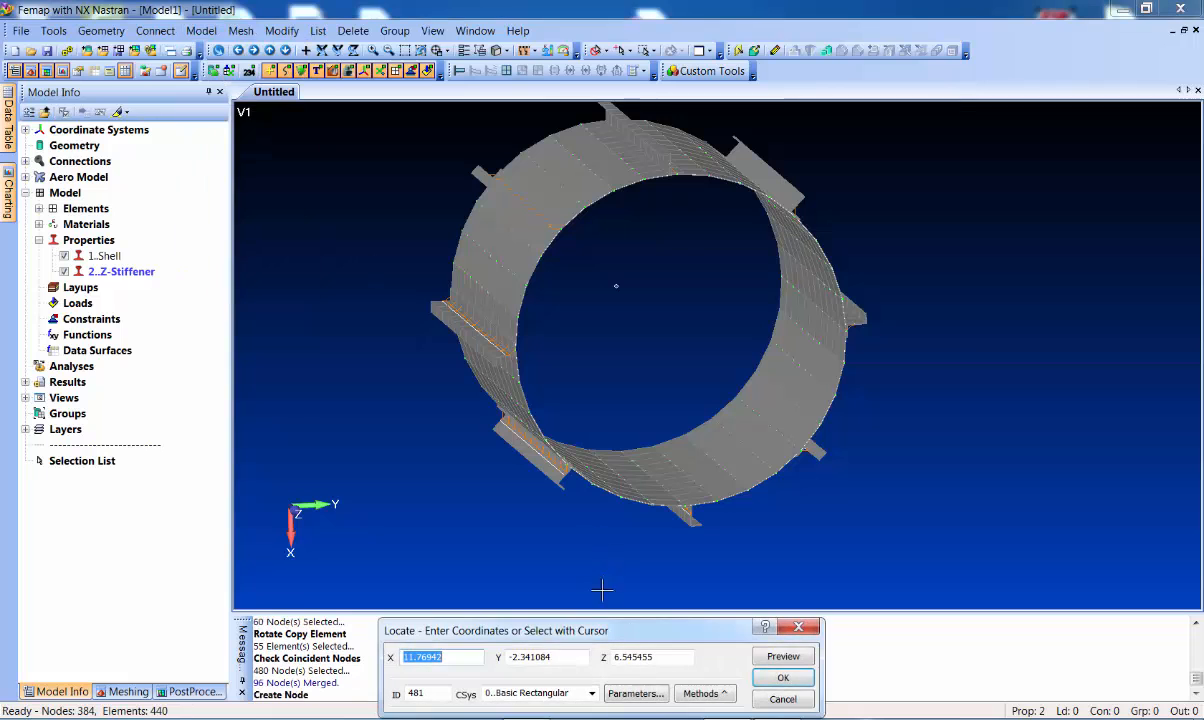
click(704, 693)
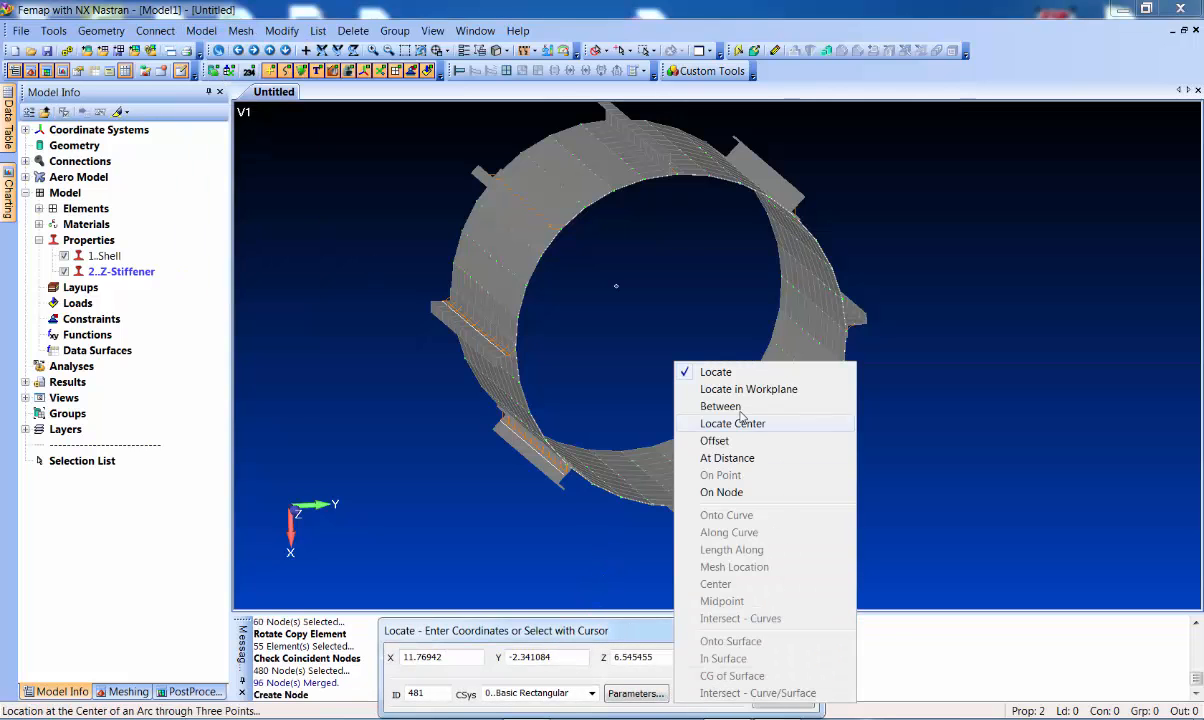
click(738, 408)
middle_drag(601, 331, 619, 341)
right_click(619, 341)
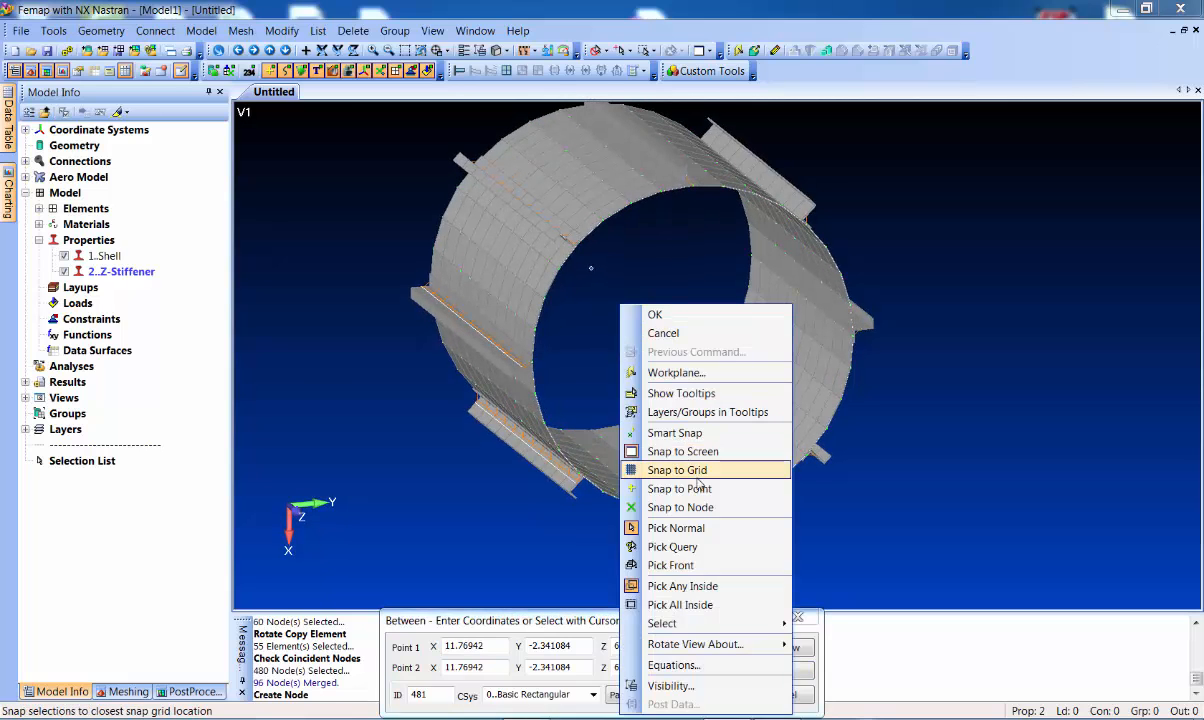
click(680, 507)
Create a node at 50% between two diametrically opposite nodes on the cylinder's upper rim
middle_drag(550, 392, 553, 499)
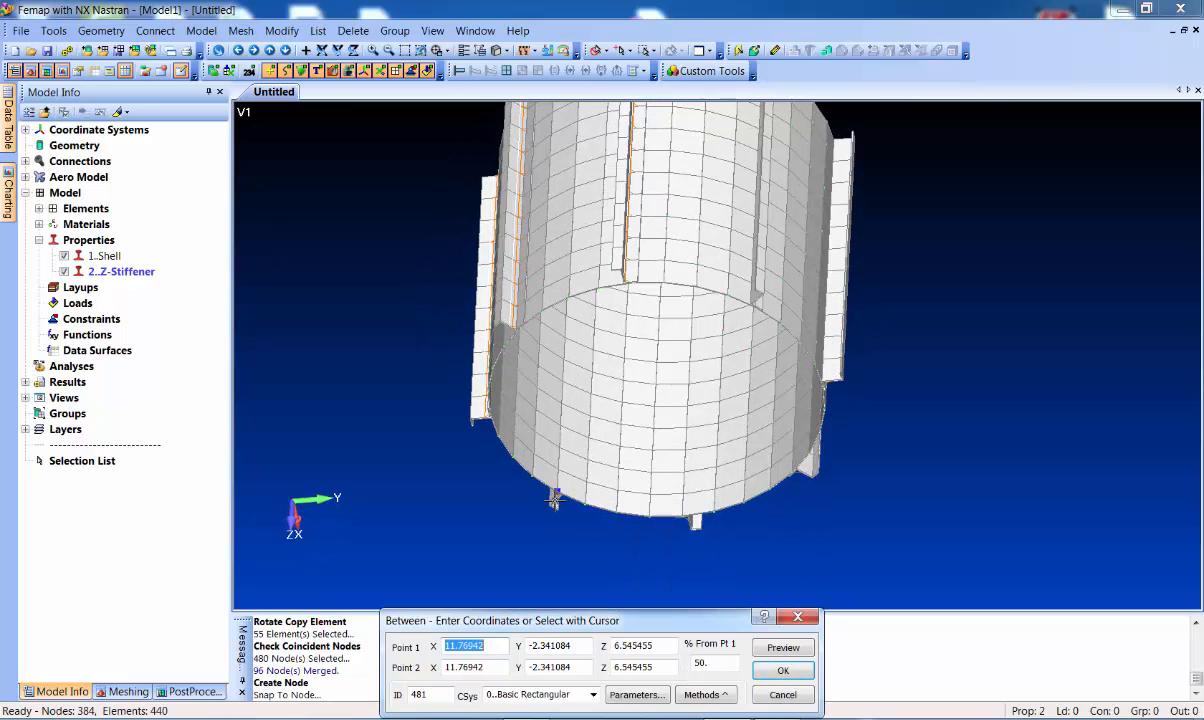
click(559, 507)
middle_drag(618, 403, 682, 178)
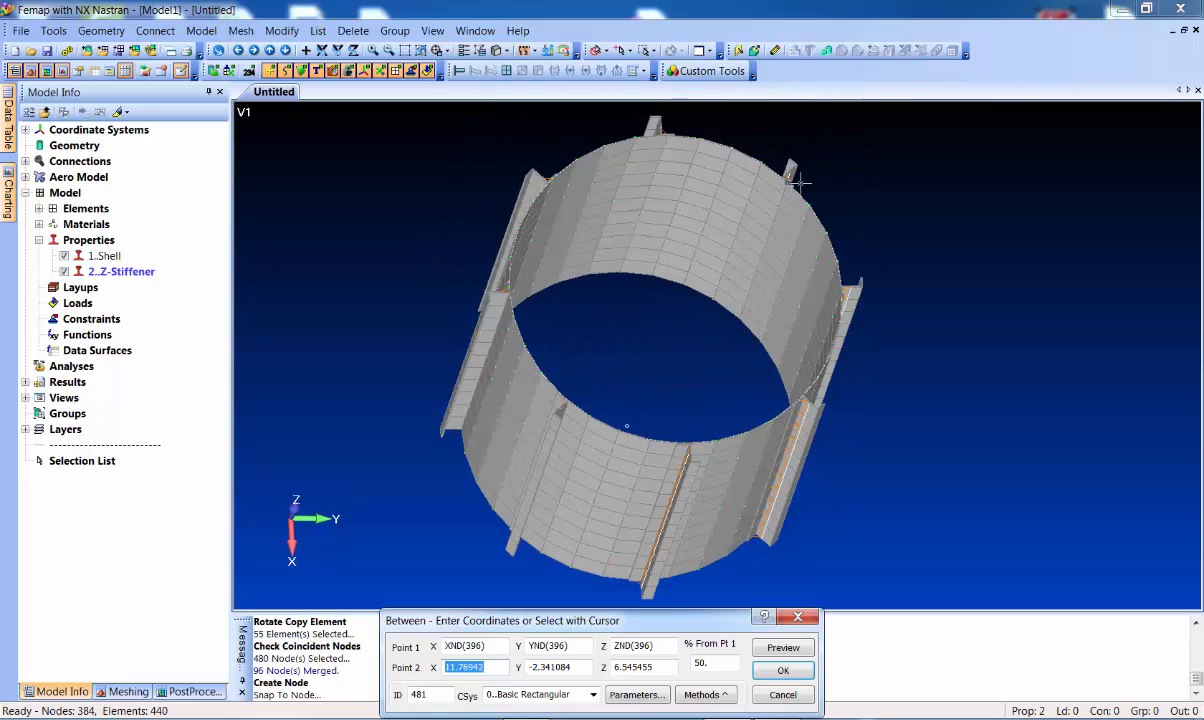
click(799, 181)
click(795, 648)
middle_drag(630, 314, 643, 374)
click(783, 671)
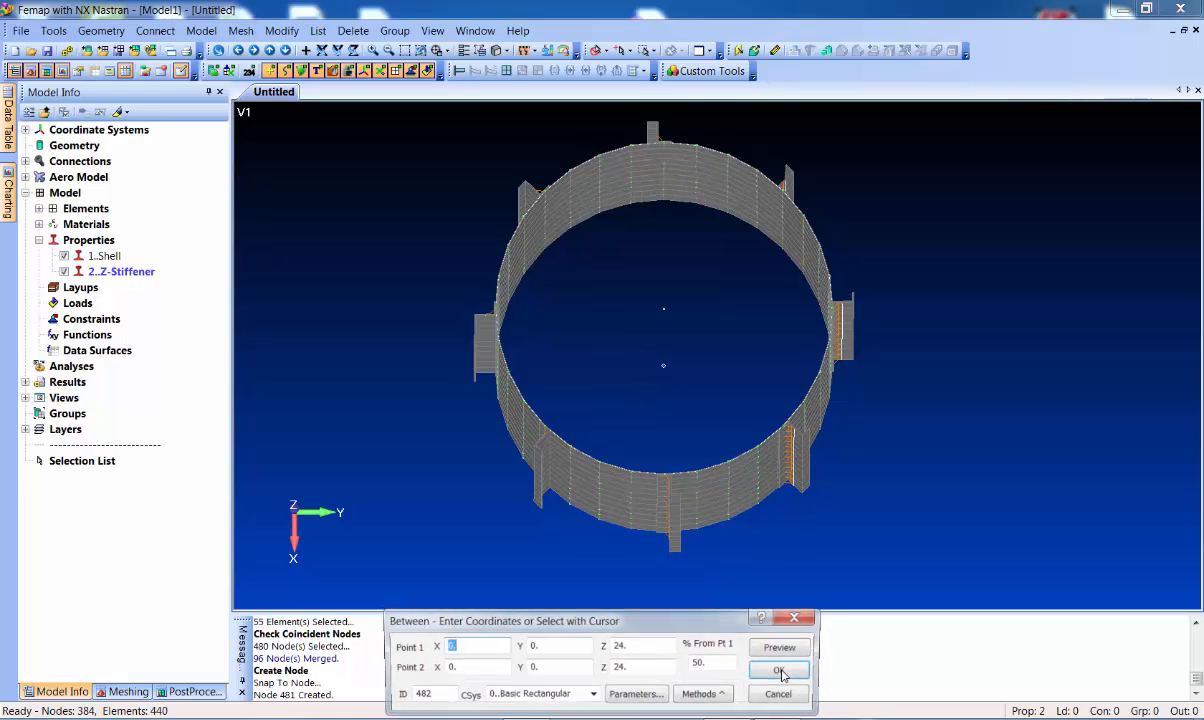
click(800, 696)
Start a mesh between corners and define a new beam property for it with a Circular Tube cross section
mouse_move(344, 368)
middle_down()
mouse_move(328, 296)
mouse_move(403, 258)
mouse_move(417, 175)
mouse_move(368, 287)
mouse_move(363, 384)
mouse_move(363, 371)
middle_up()
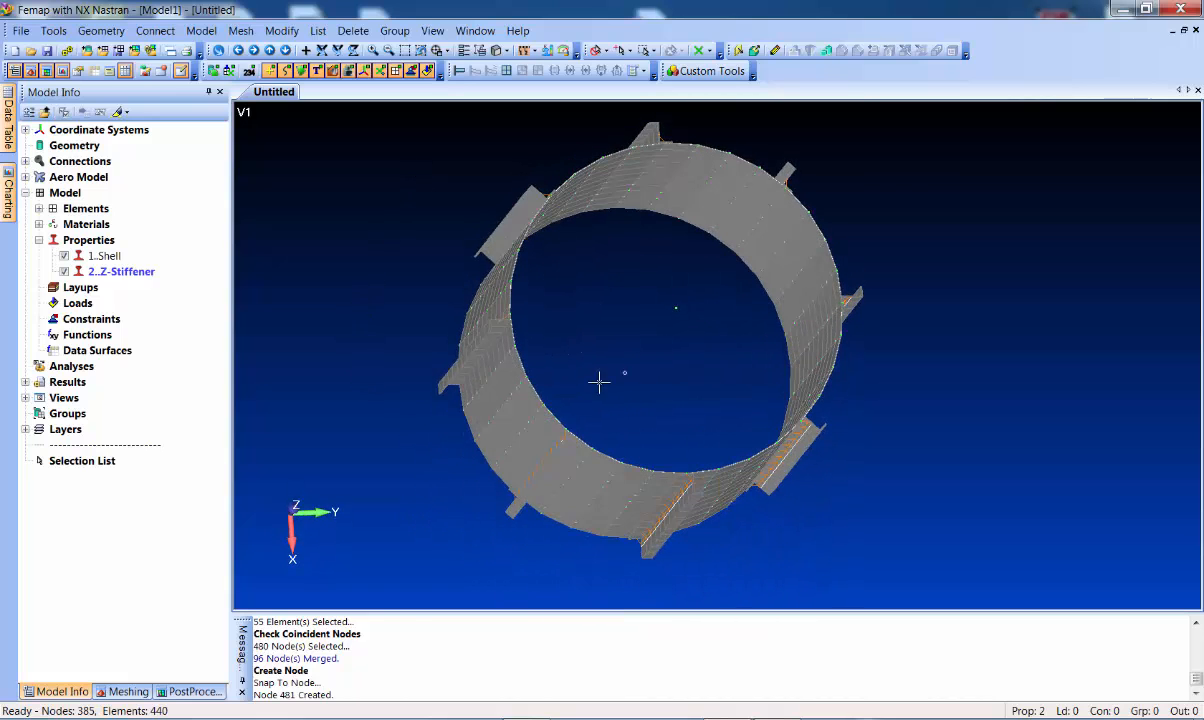
middle_drag(654, 236, 624, 377)
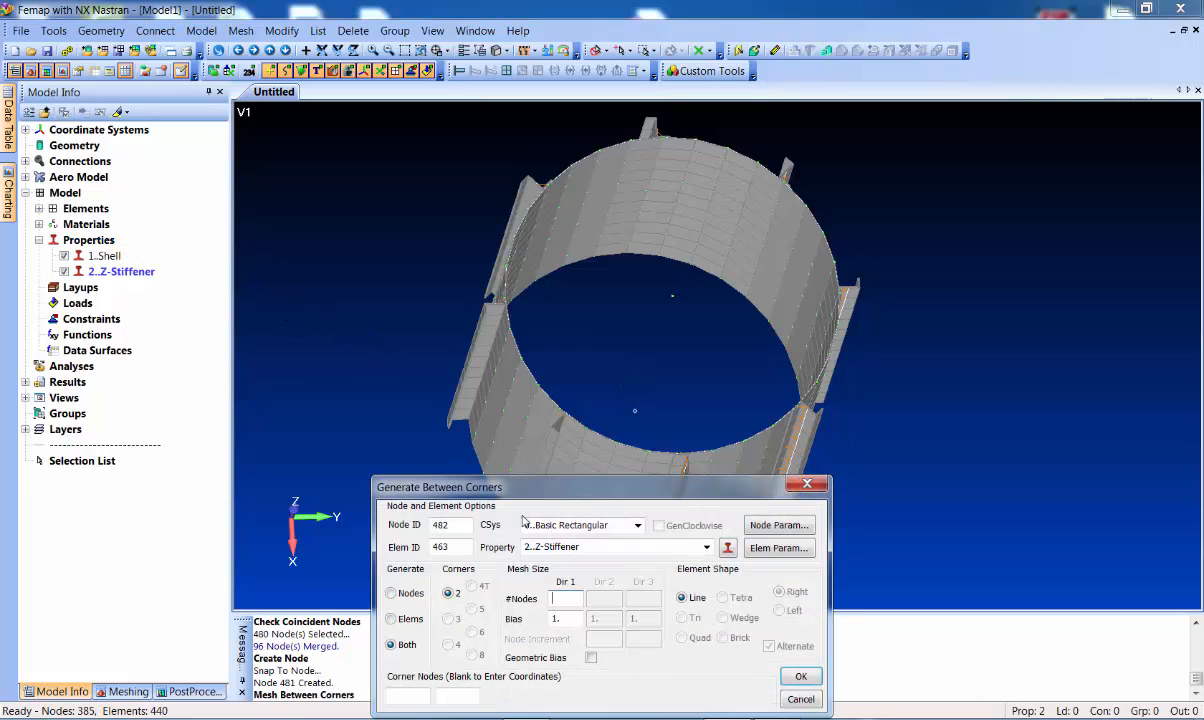
click(727, 549)
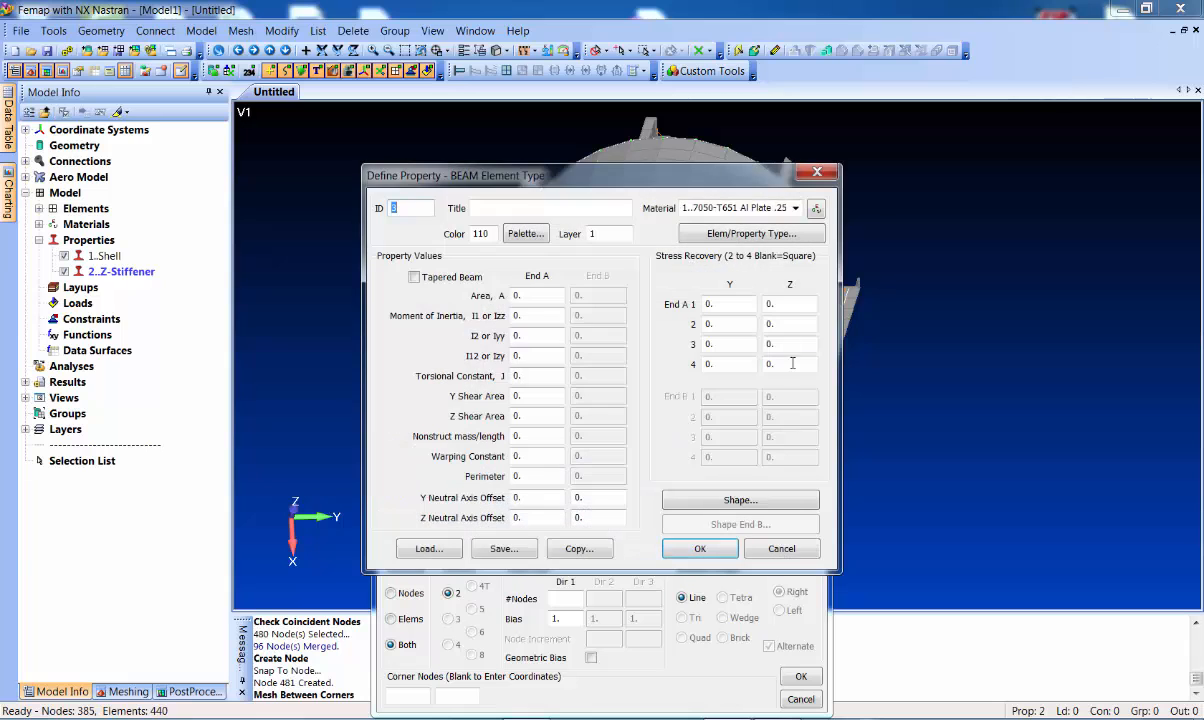
click(737, 500)
click(739, 196)
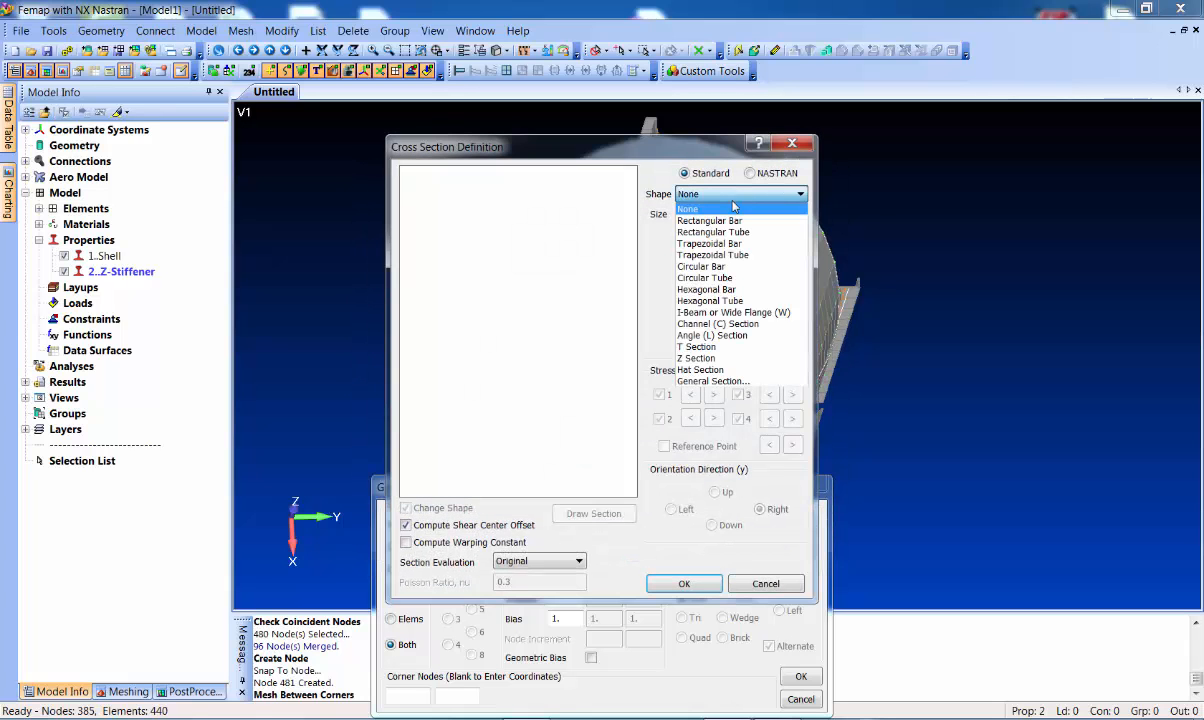
click(692, 278)
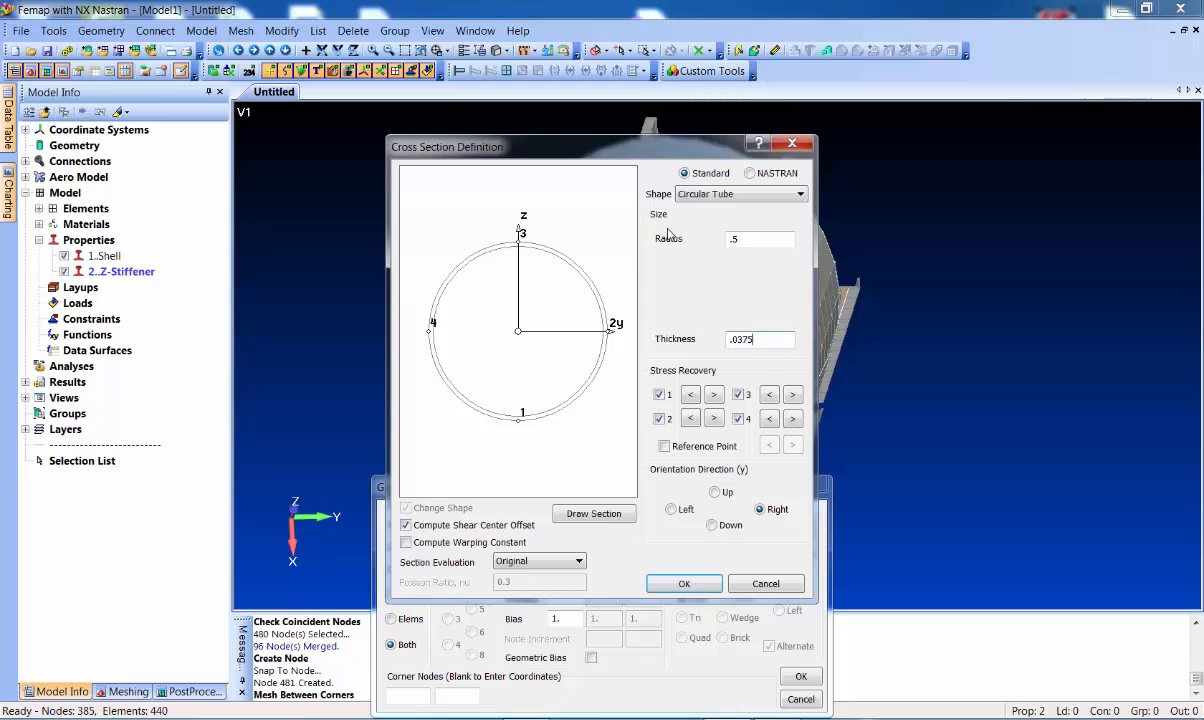
Give the tube section a radius of .5, a thickness of .0375 and an upward y orientation, and save the beam property
text(.0375)
key(Tab)
click(714, 492)
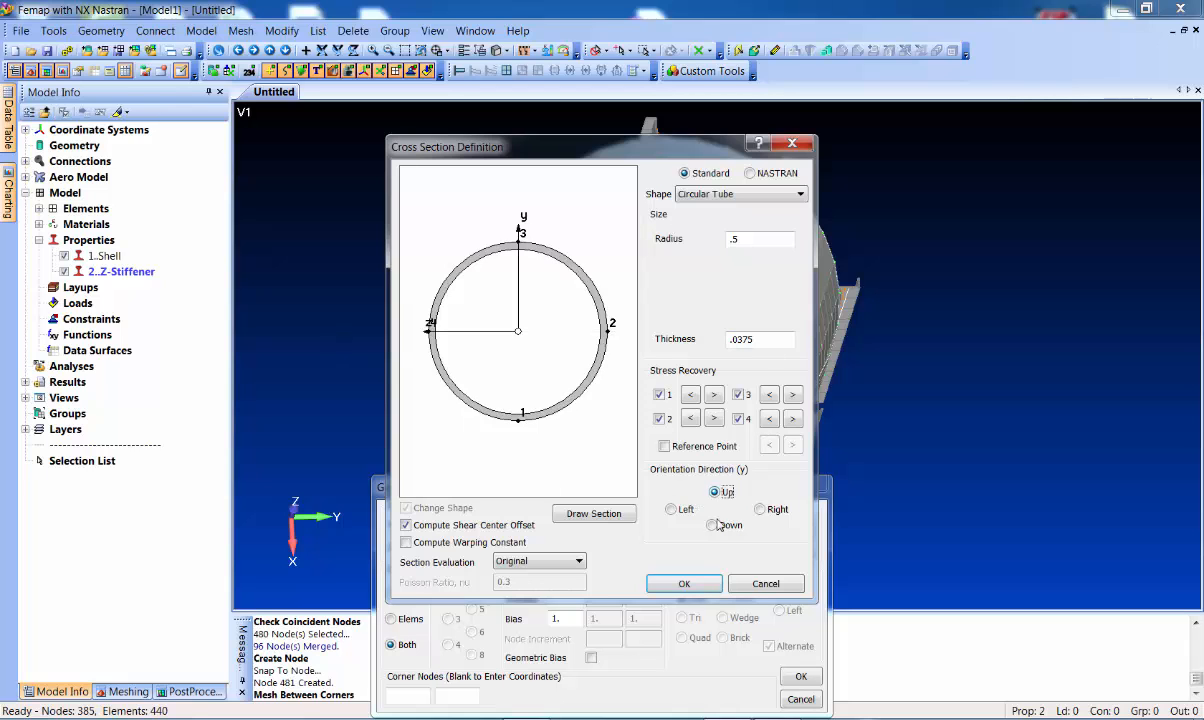
click(694, 587)
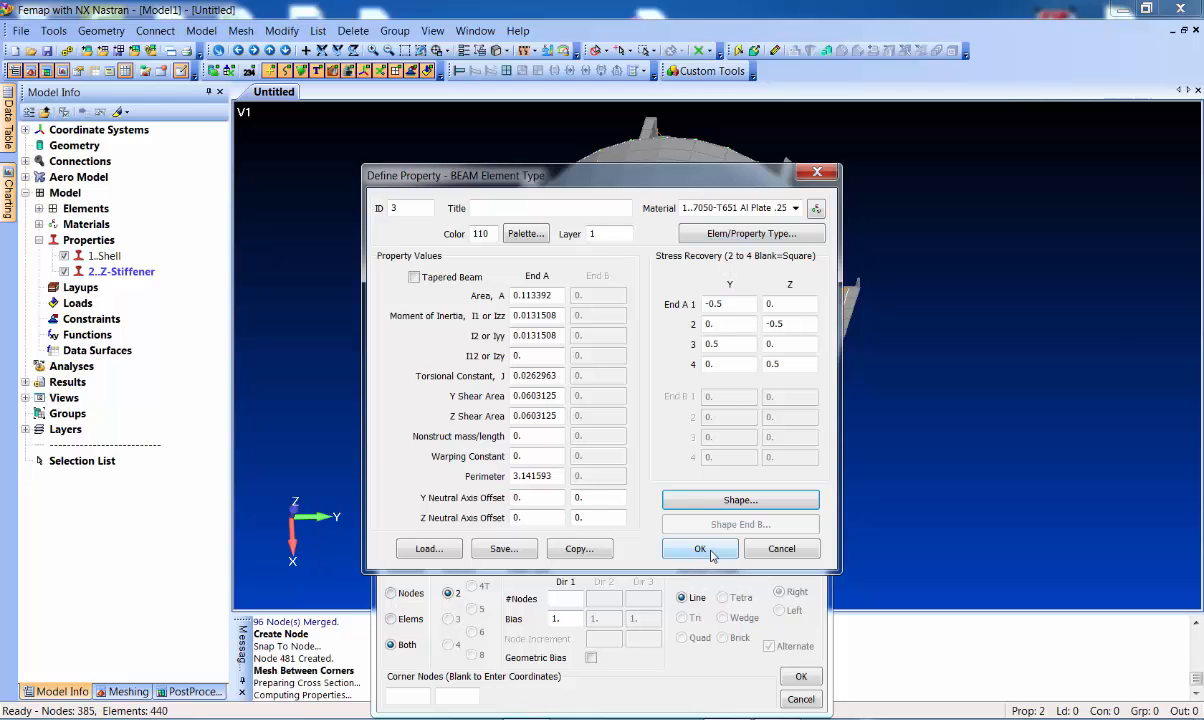
click(700, 549)
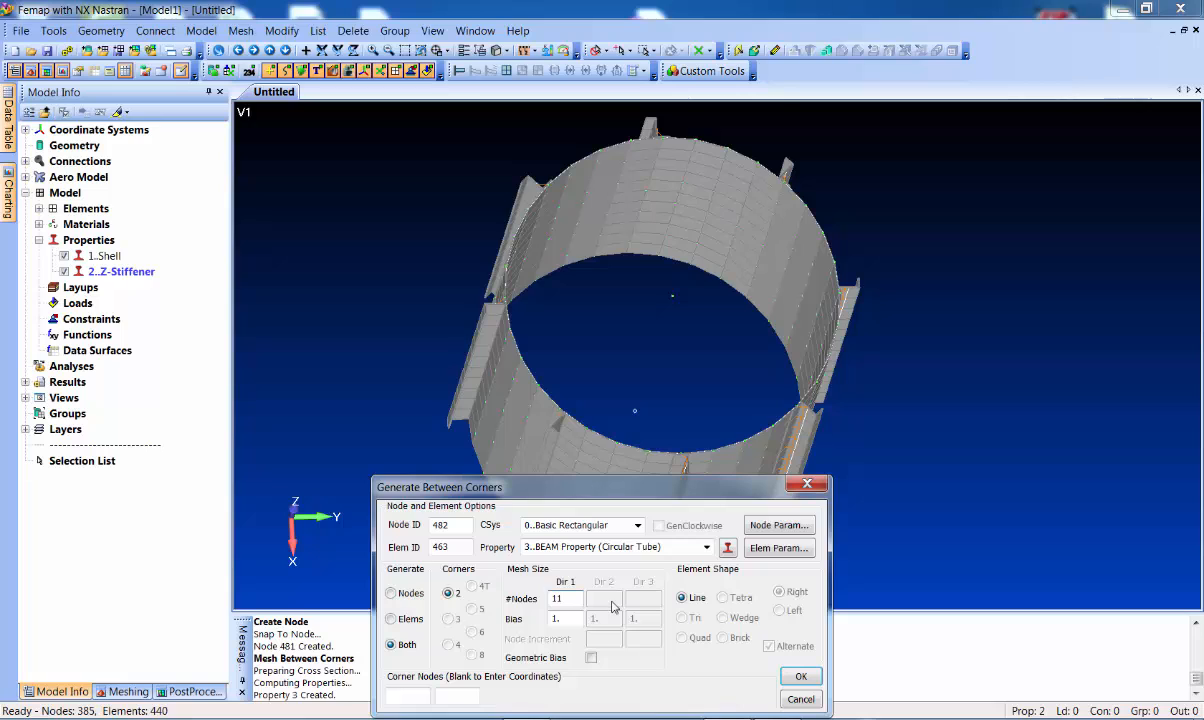
Set the tube mesh to 11 nodes and begin locating its first corner at a stiffener node on the upper rim
middle_drag(472, 424, 483, 367)
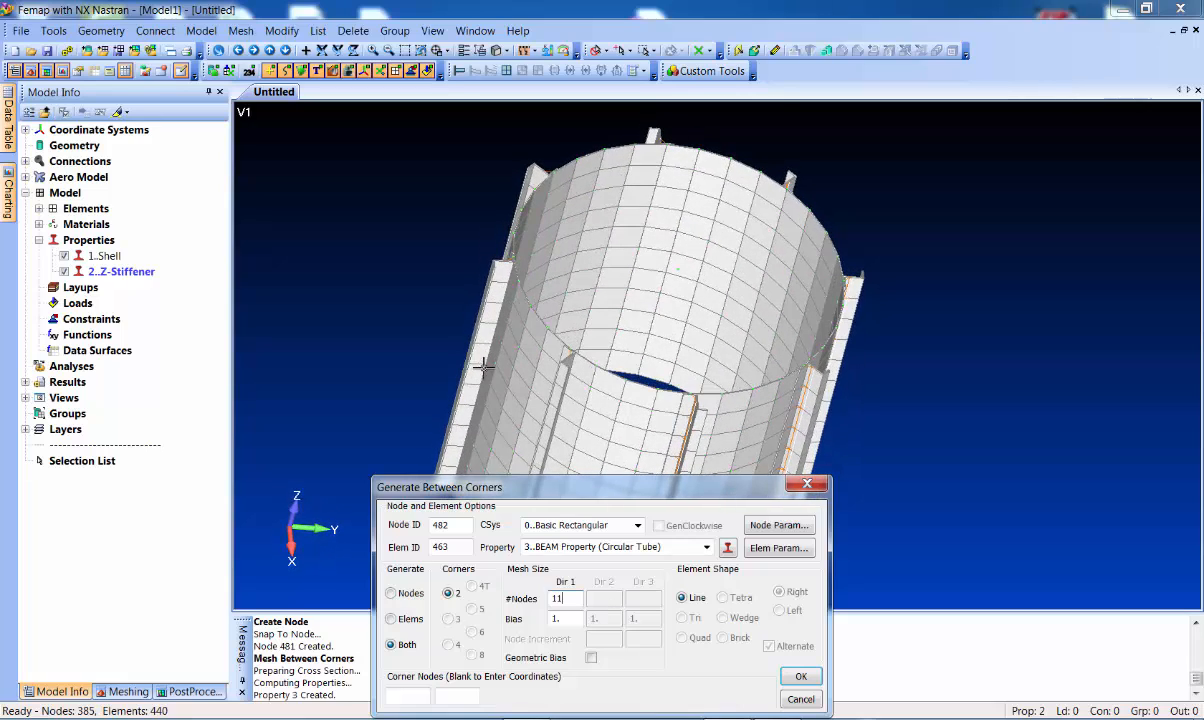
click(797, 677)
middle_drag(633, 365, 616, 366)
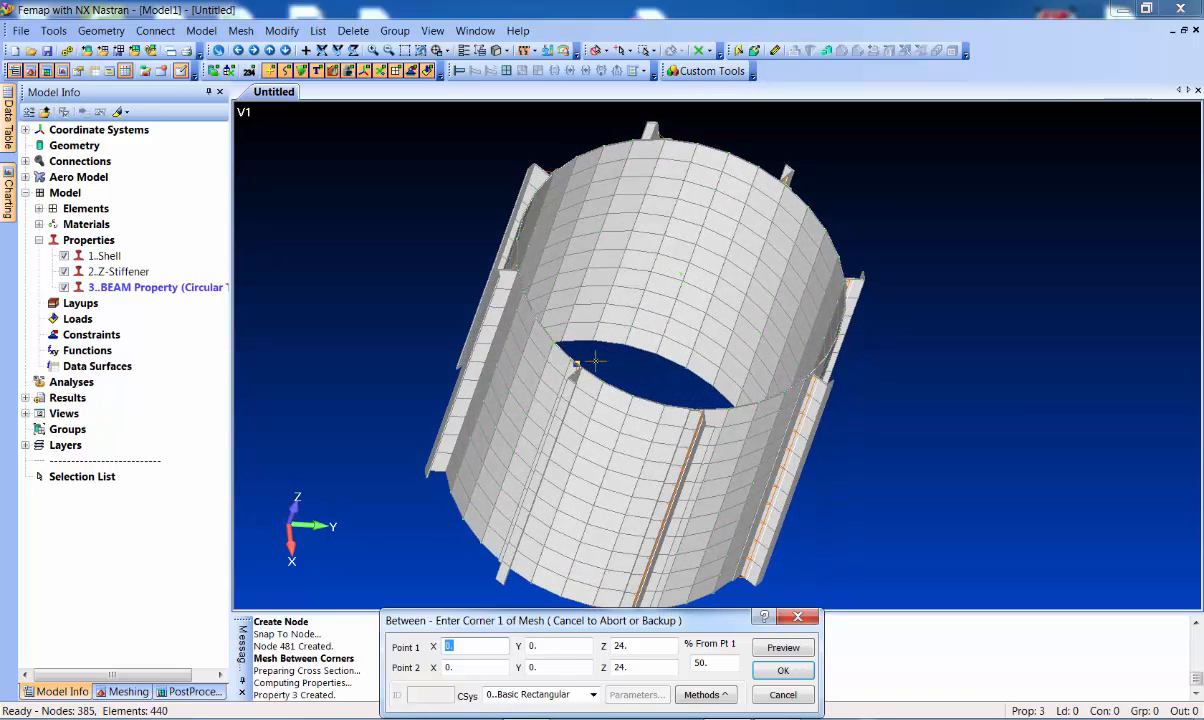
middle_drag(603, 369, 603, 389)
scroll(603, 389, up, 4)
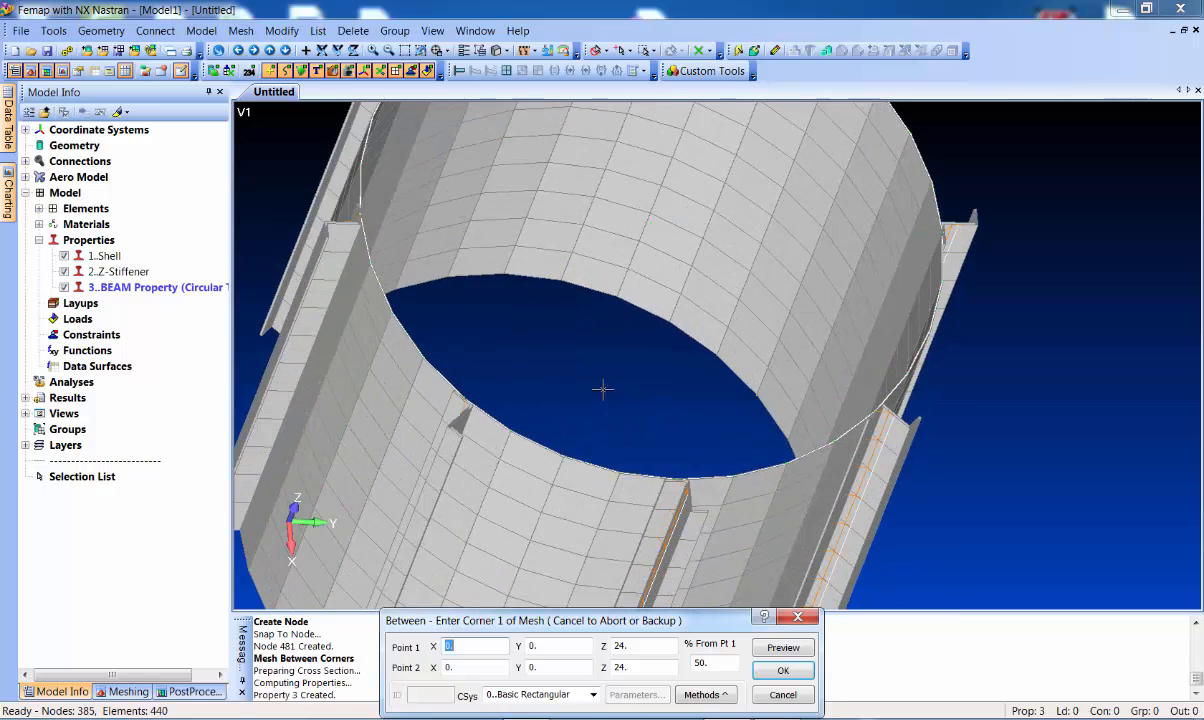
click(507, 363)
scroll(606, 445, down, 4)
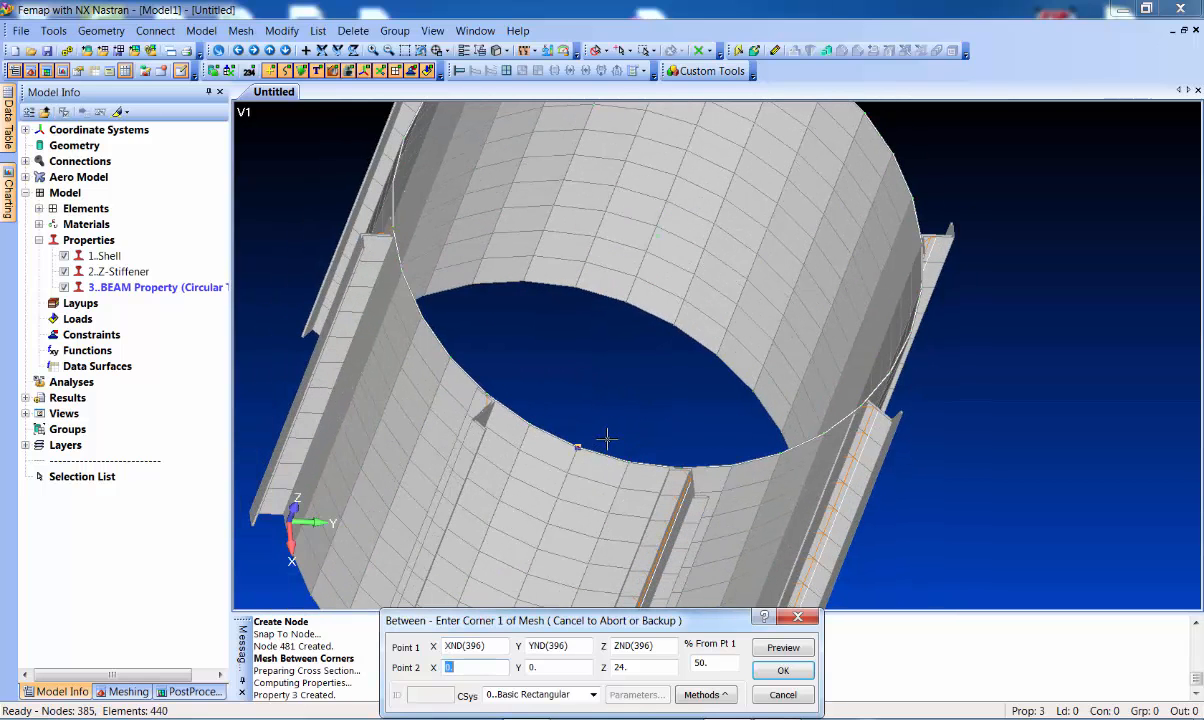
Switch to the Locate method and define the two mesh corners at the upper-rim stiffener node and the centre node
click(703, 694)
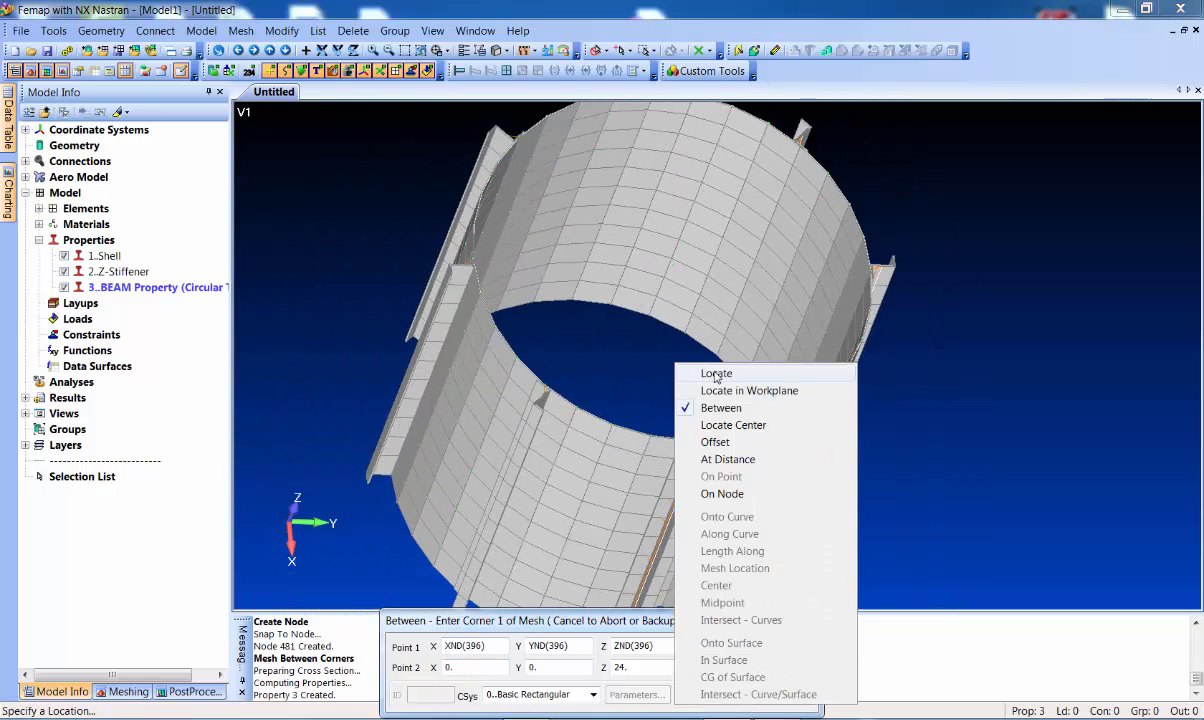
click(676, 357)
click(562, 381)
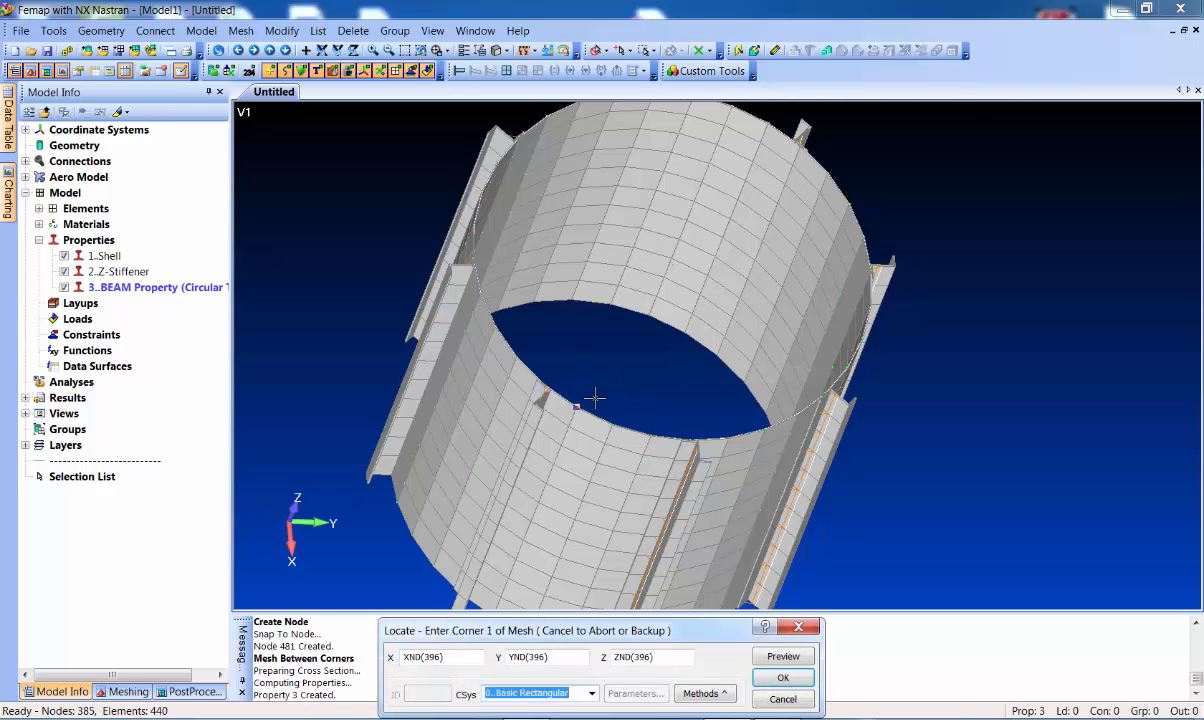
middle_drag(595, 398, 598, 395)
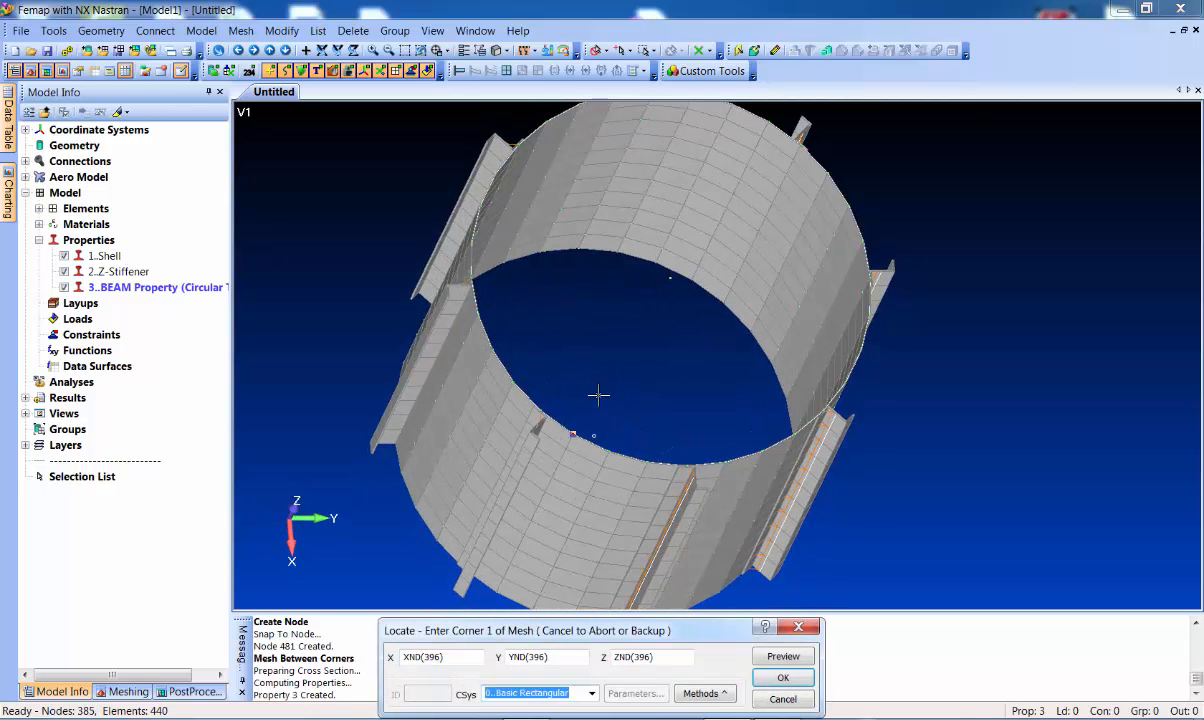
click(775, 684)
key(Return)
Define the tube elements' orientation vector along Z in Basic Rectangular coordinates from base 0, 0, 0
middle_drag(653, 446, 634, 362)
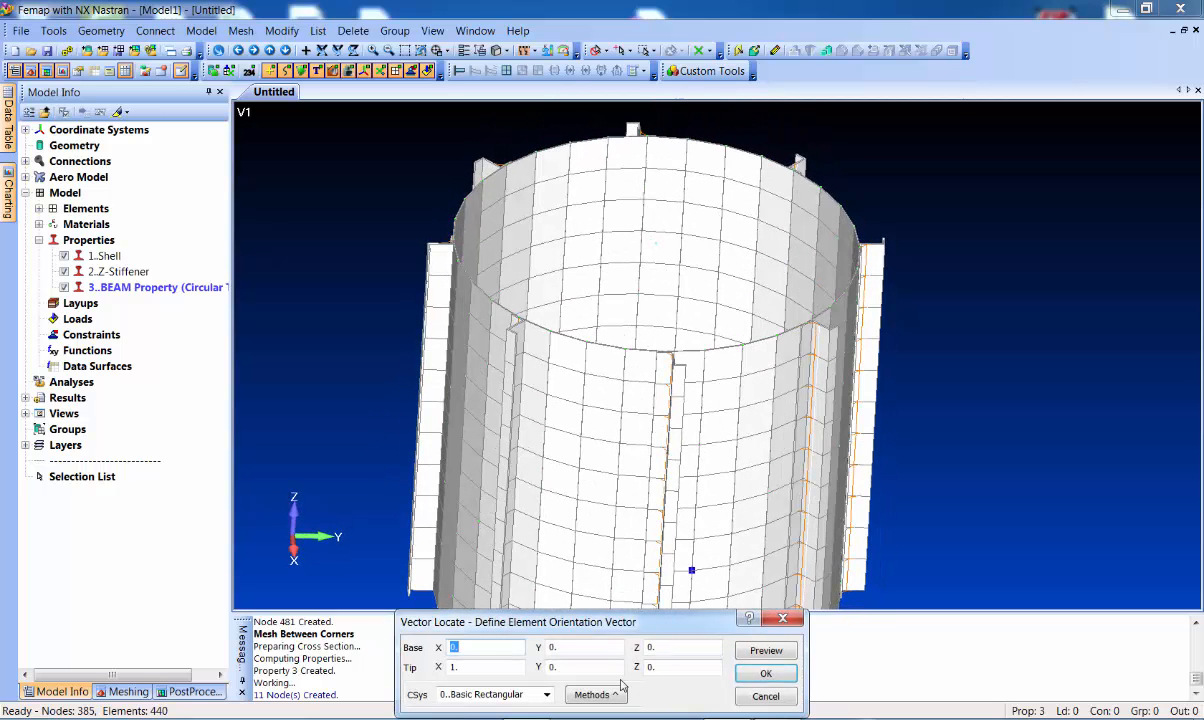
text(0)
key(Tab)
text(0)
key(Tab)
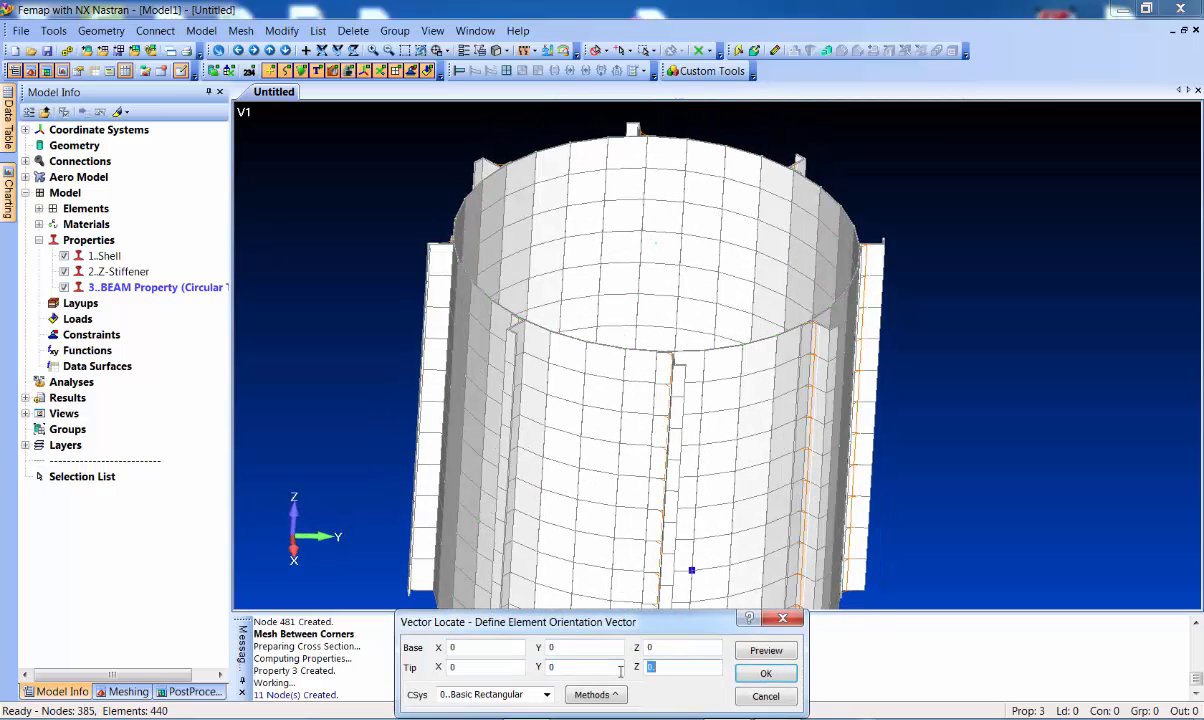
key(Return)
Start a rotated element copy and select all the tube elements by their circular-tube property, highlighting the selection to check it
middle_drag(530, 381, 567, 305)
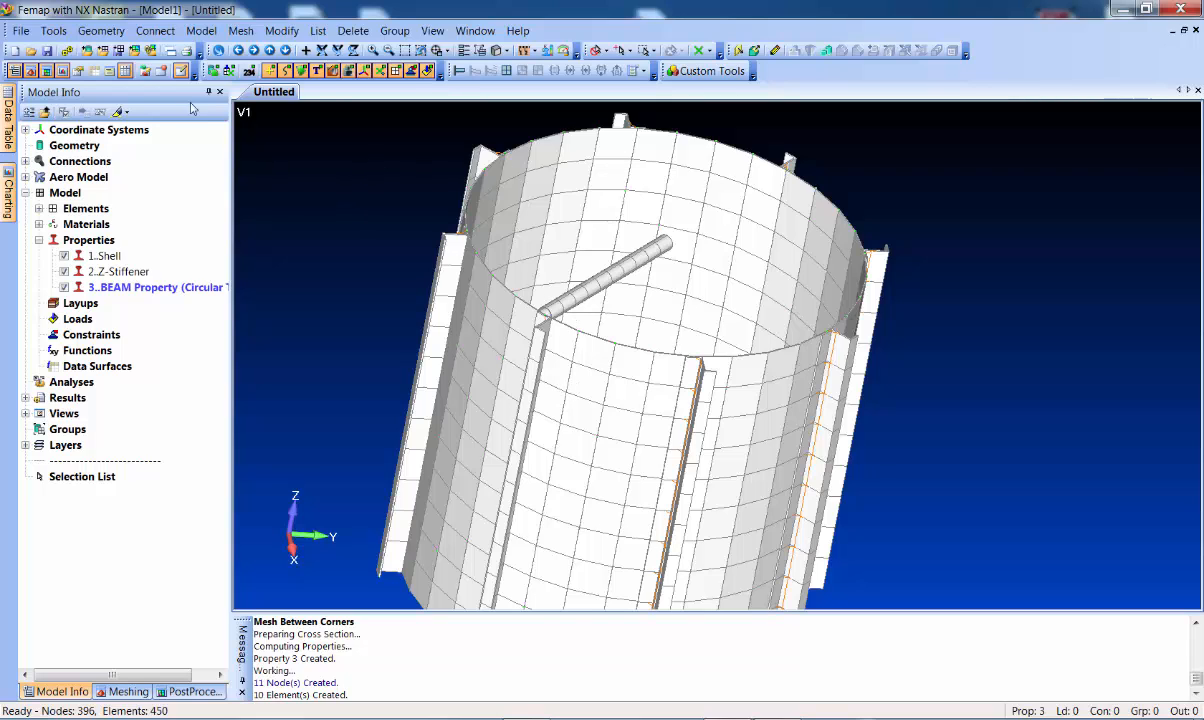
click(240, 32)
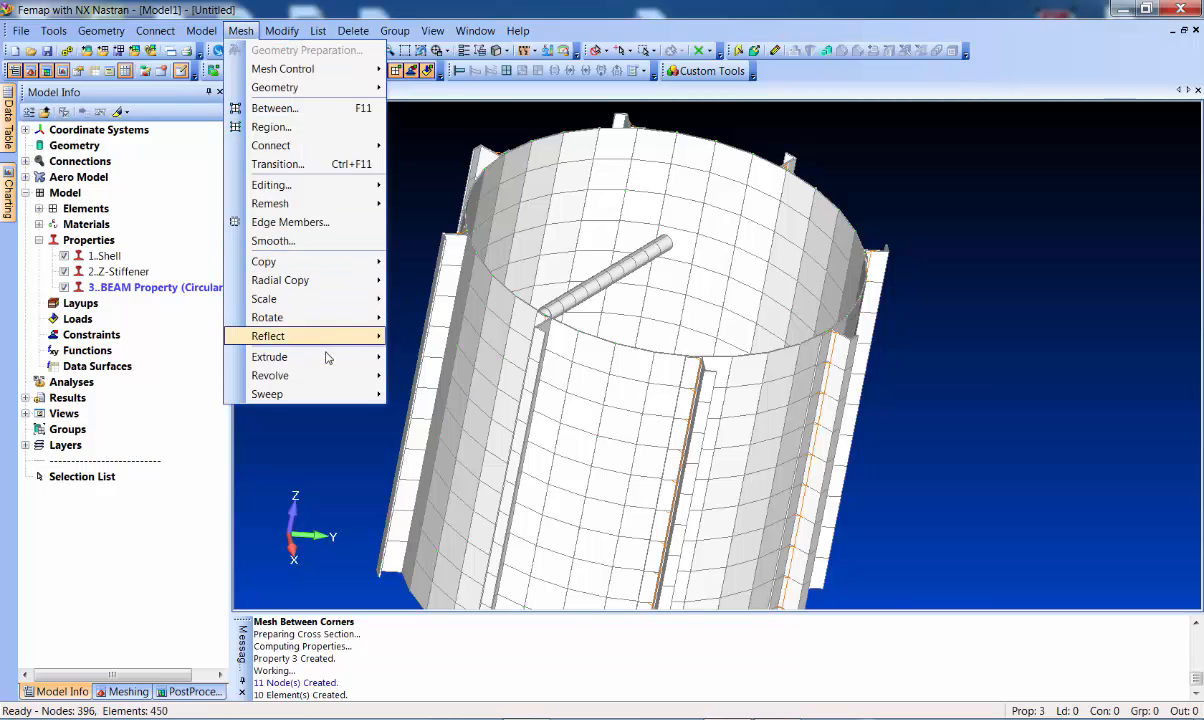
mouse_move(348, 319)
click(435, 337)
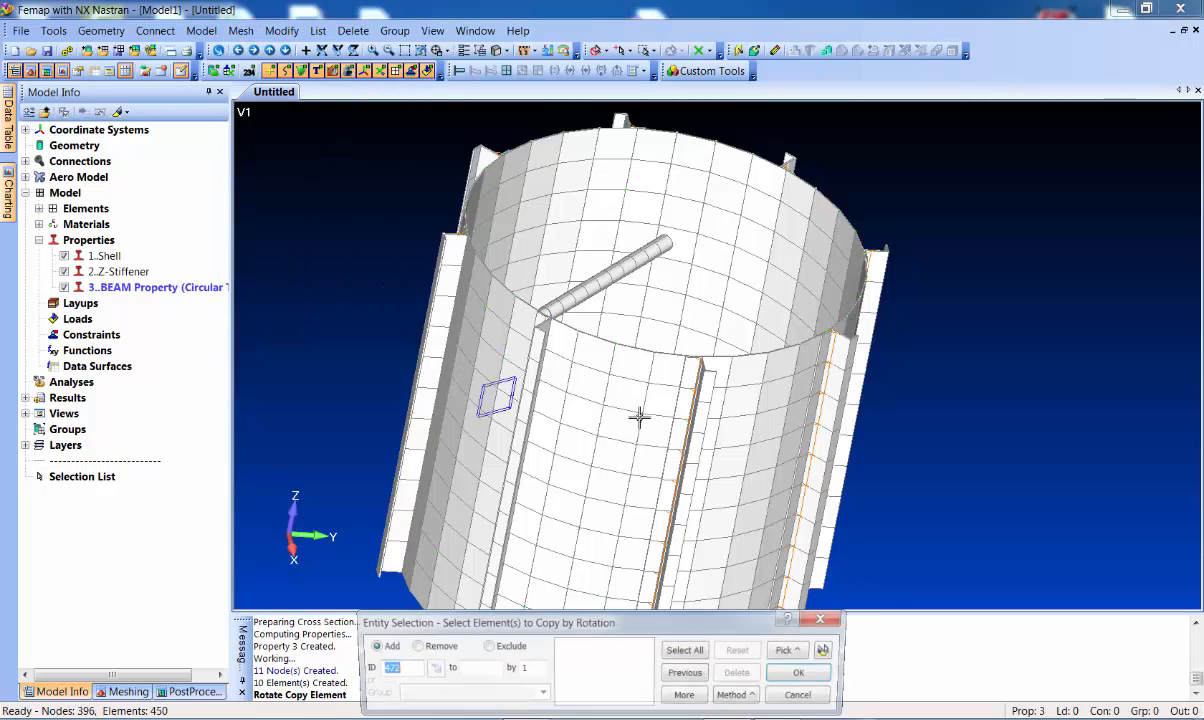
click(757, 705)
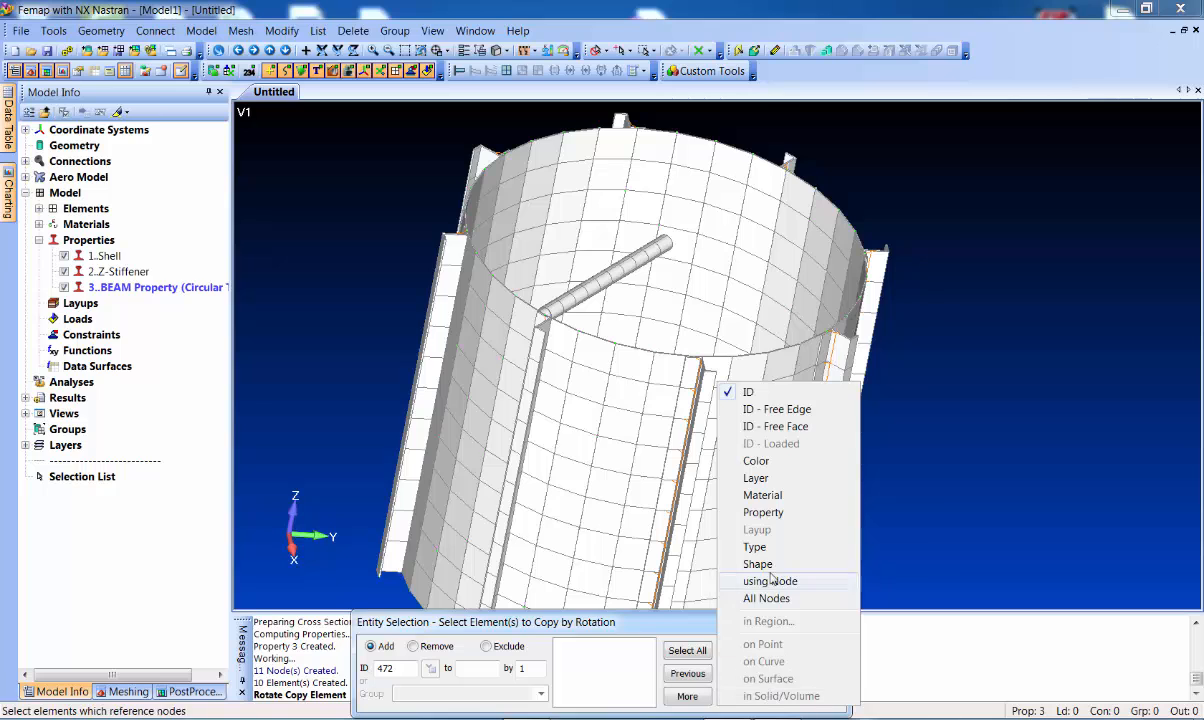
click(763, 512)
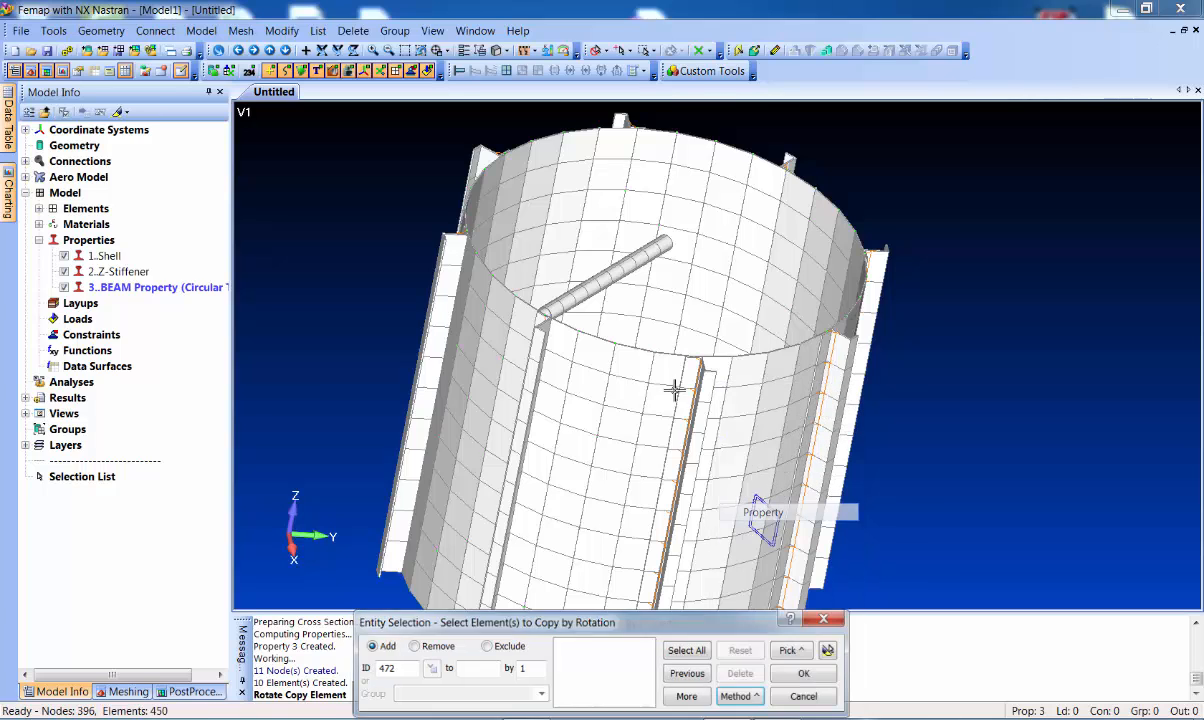
click(610, 274)
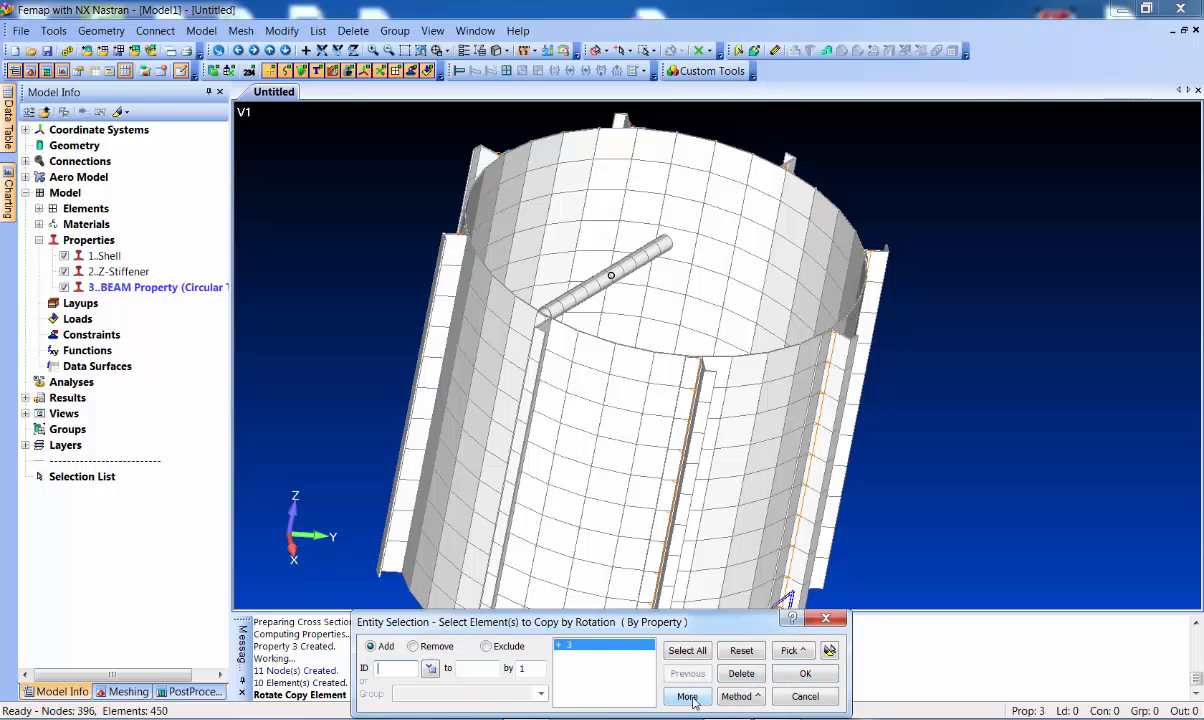
click(741, 697)
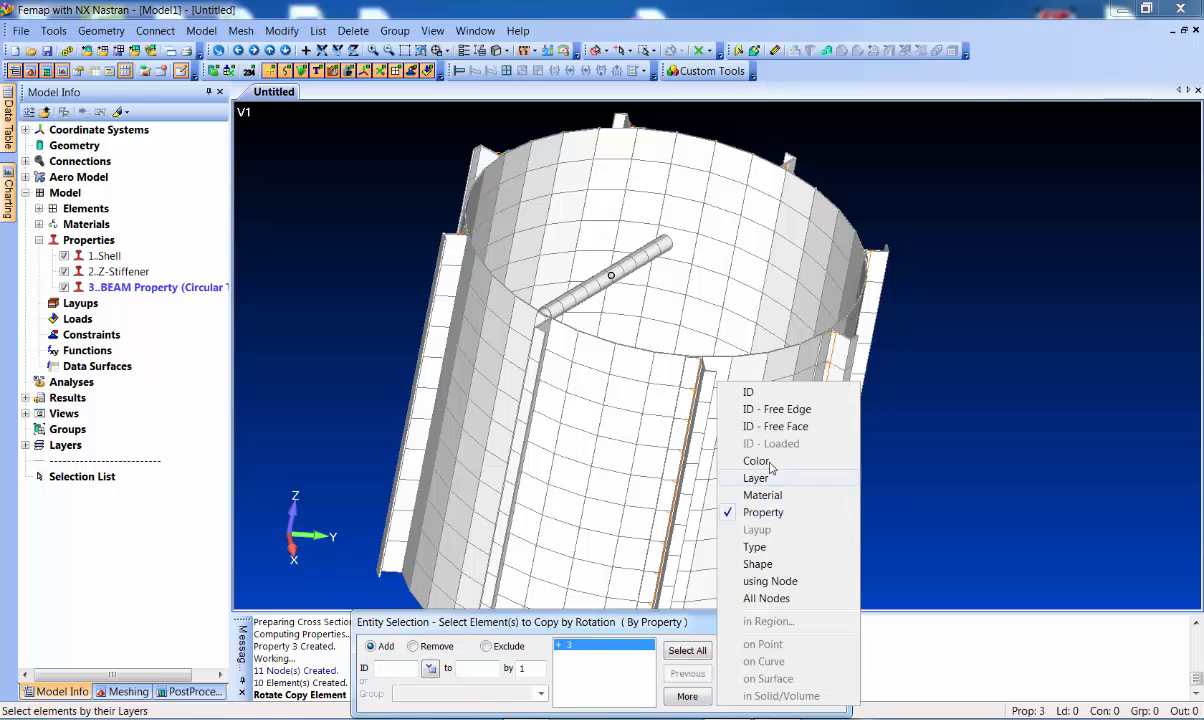
click(710, 382)
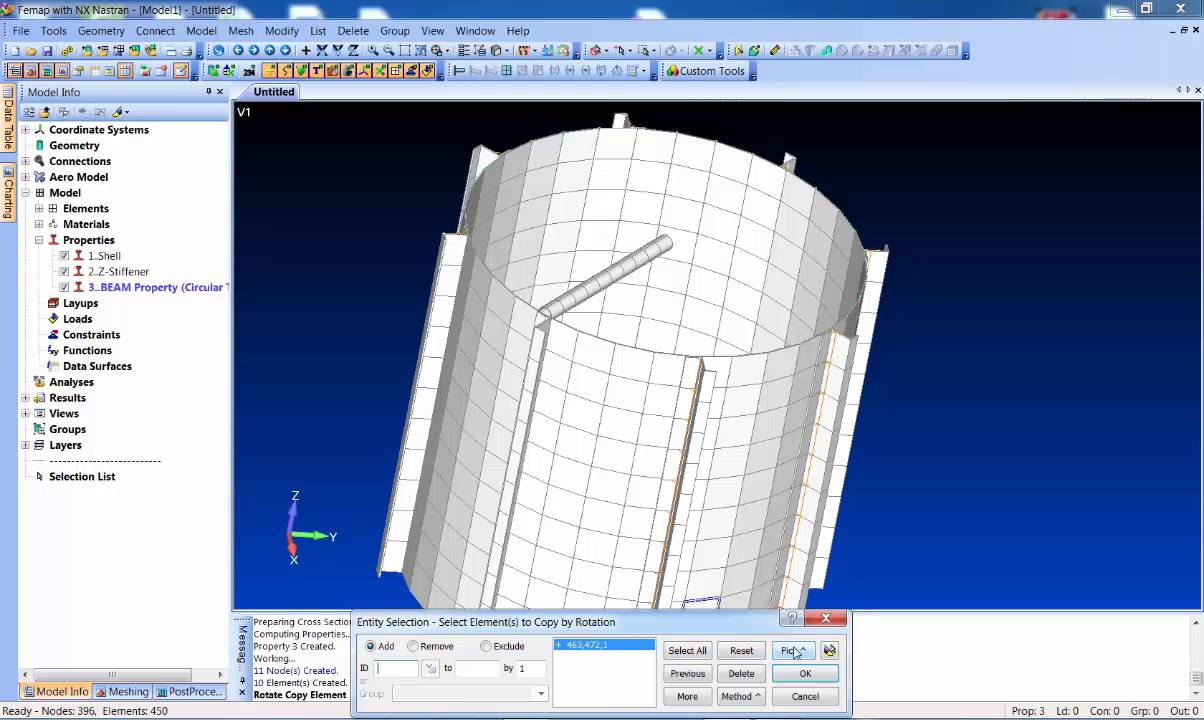
click(831, 650)
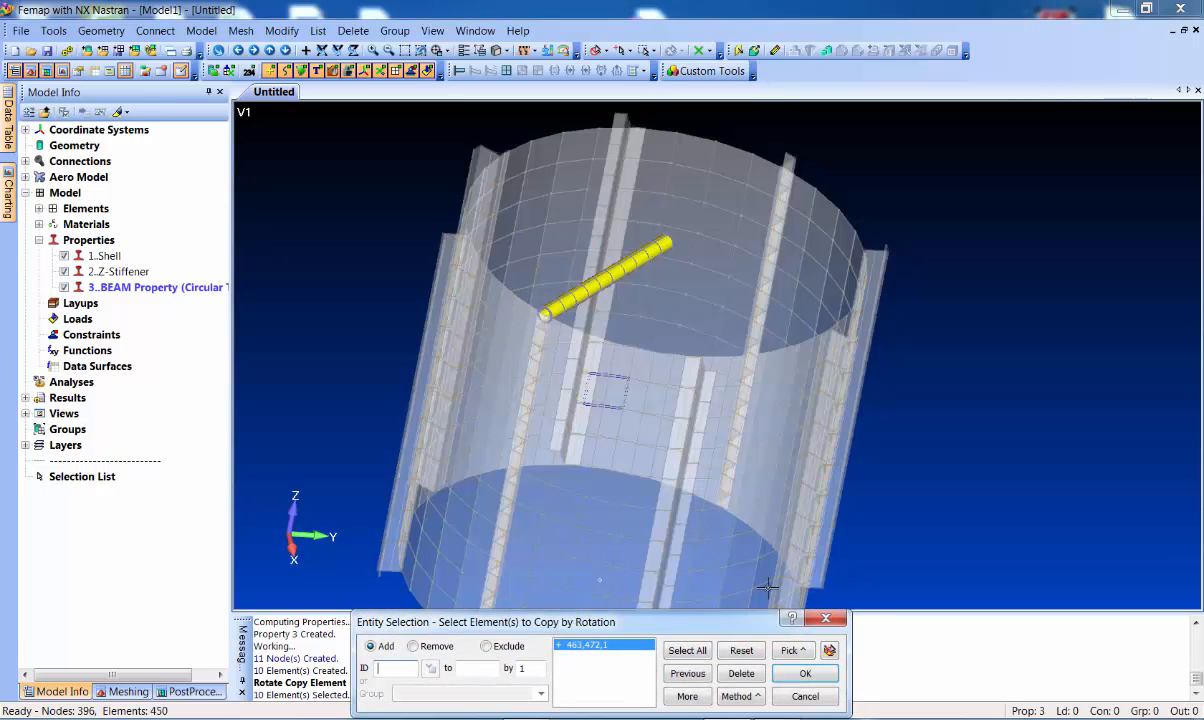
click(805, 674)
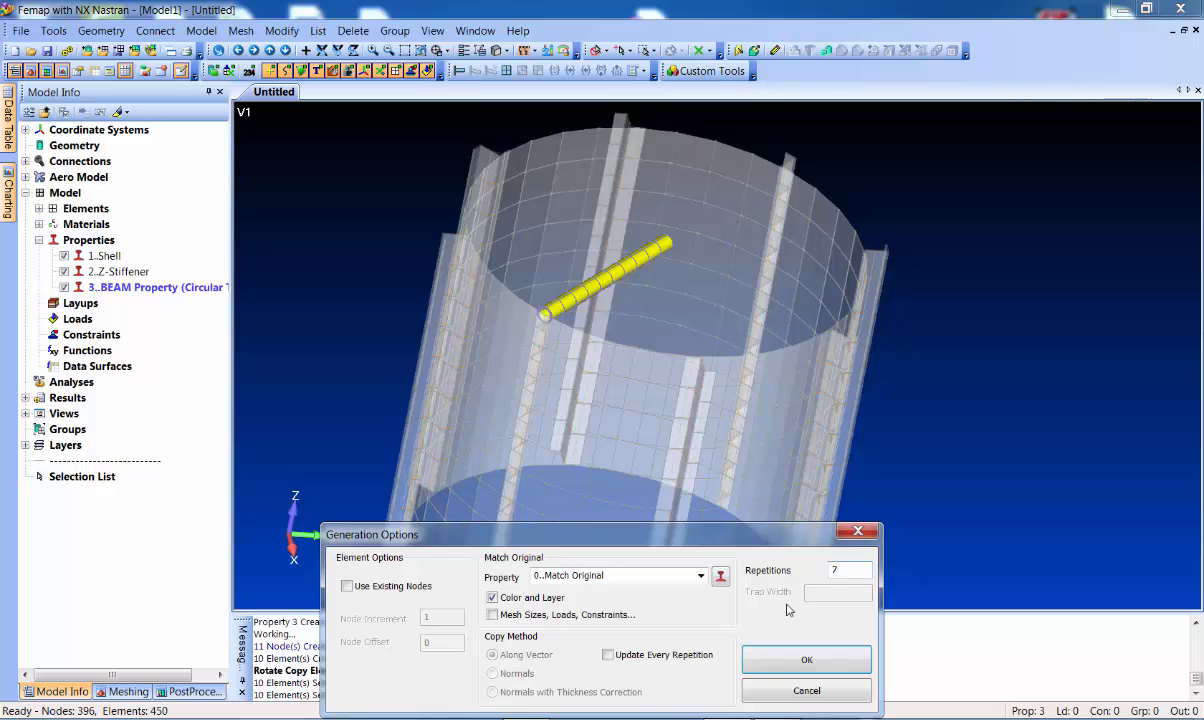
Copy the tube spoke around the cylinder's axis with 7 repetitions and a rotation angle of 45 per repetition
click(805, 660)
key(Tab)
key(Tab)
key(Tab)
key(Tab)
key(Return)
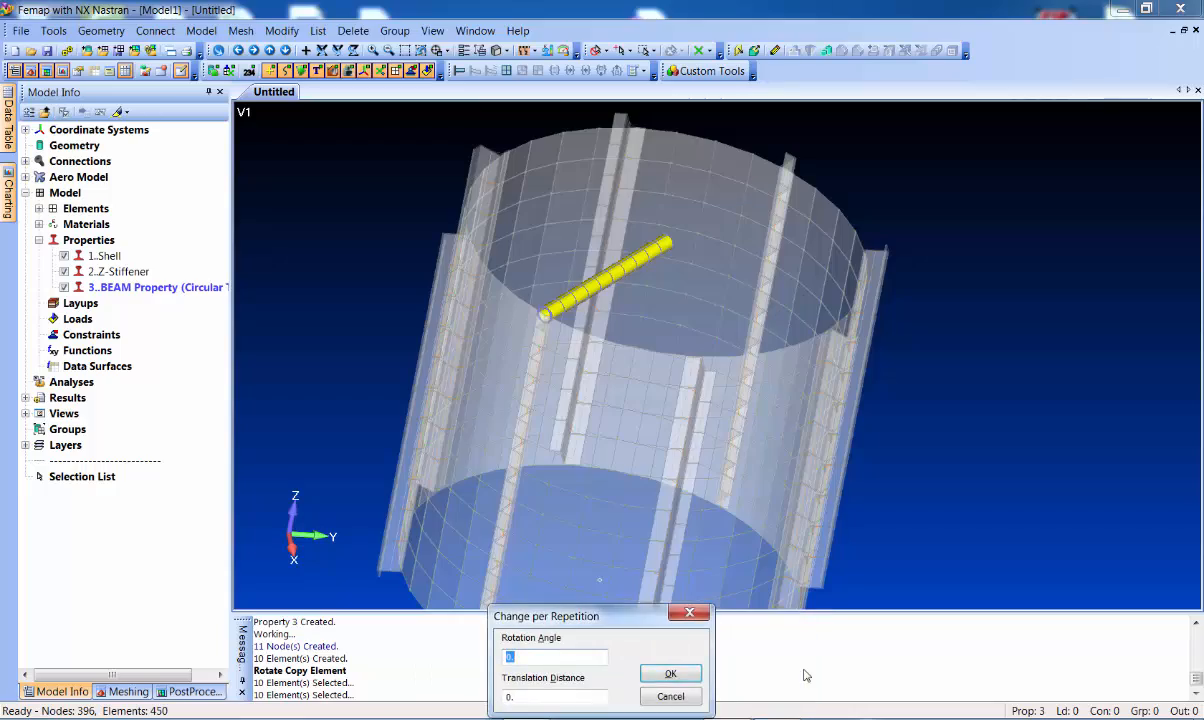
text(45)
key(Return)
Check all nodes for coincidence, preview the duplicates at the spoke ends and shared centre, and merge them
middle_drag(673, 322, 650, 311)
click(54, 30)
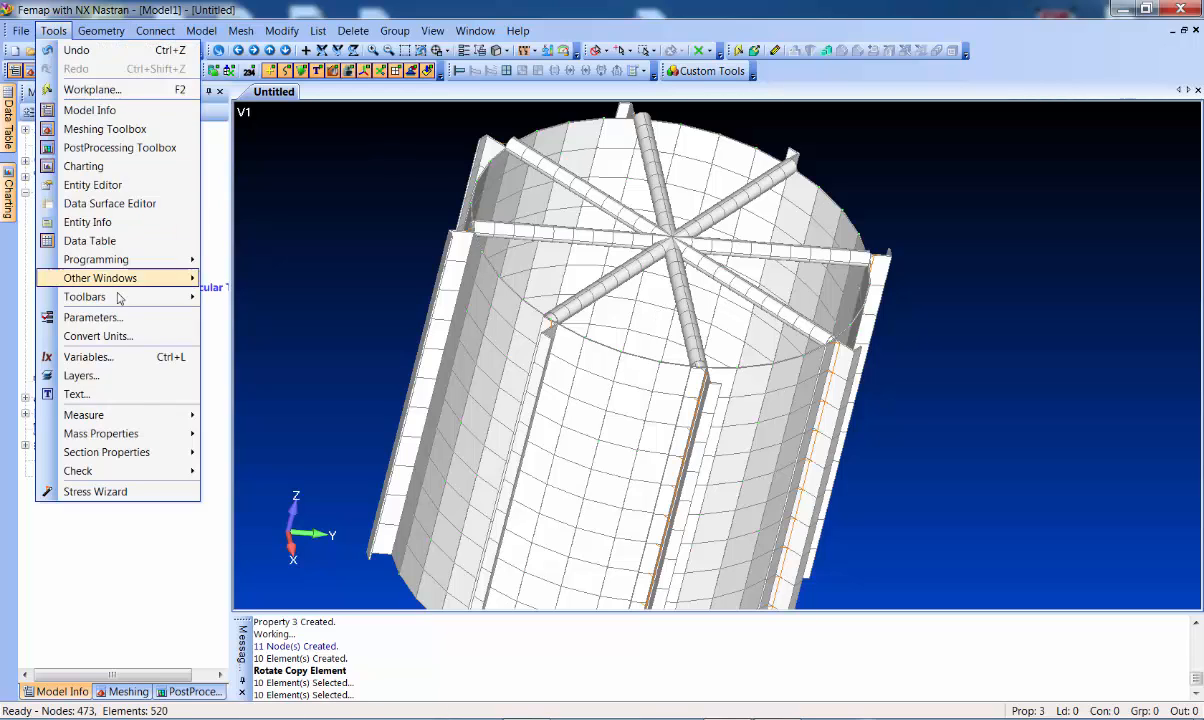
mouse_move(150, 470)
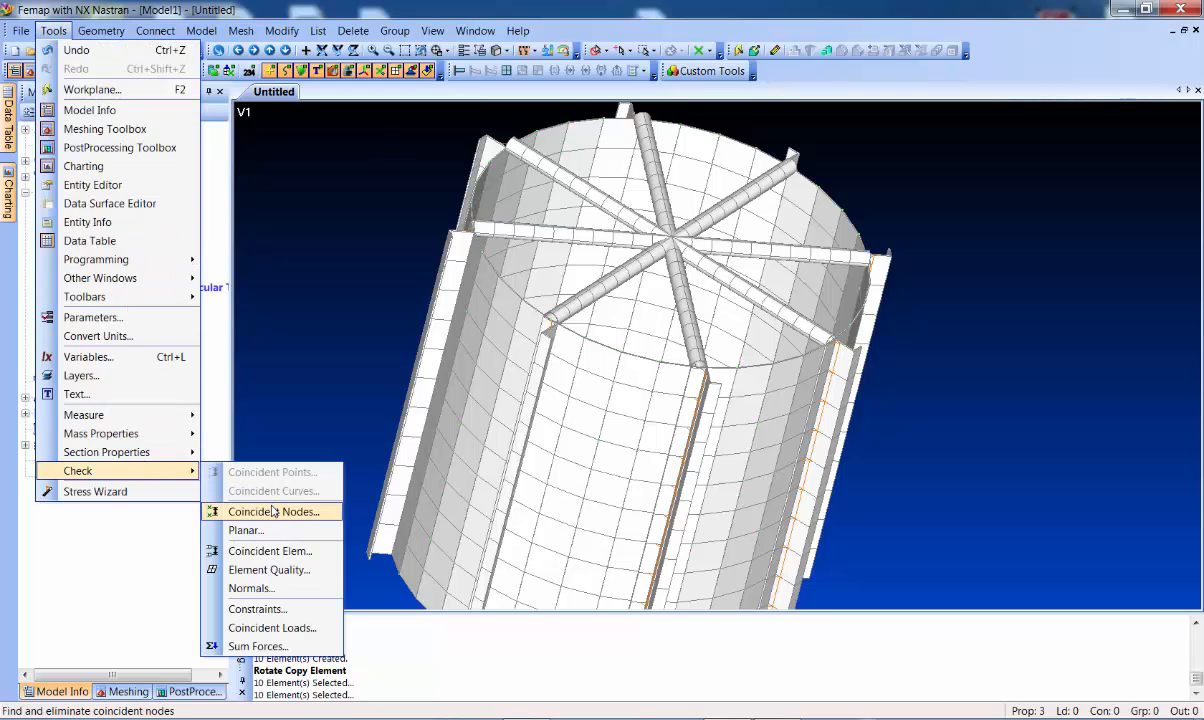
click(272, 513)
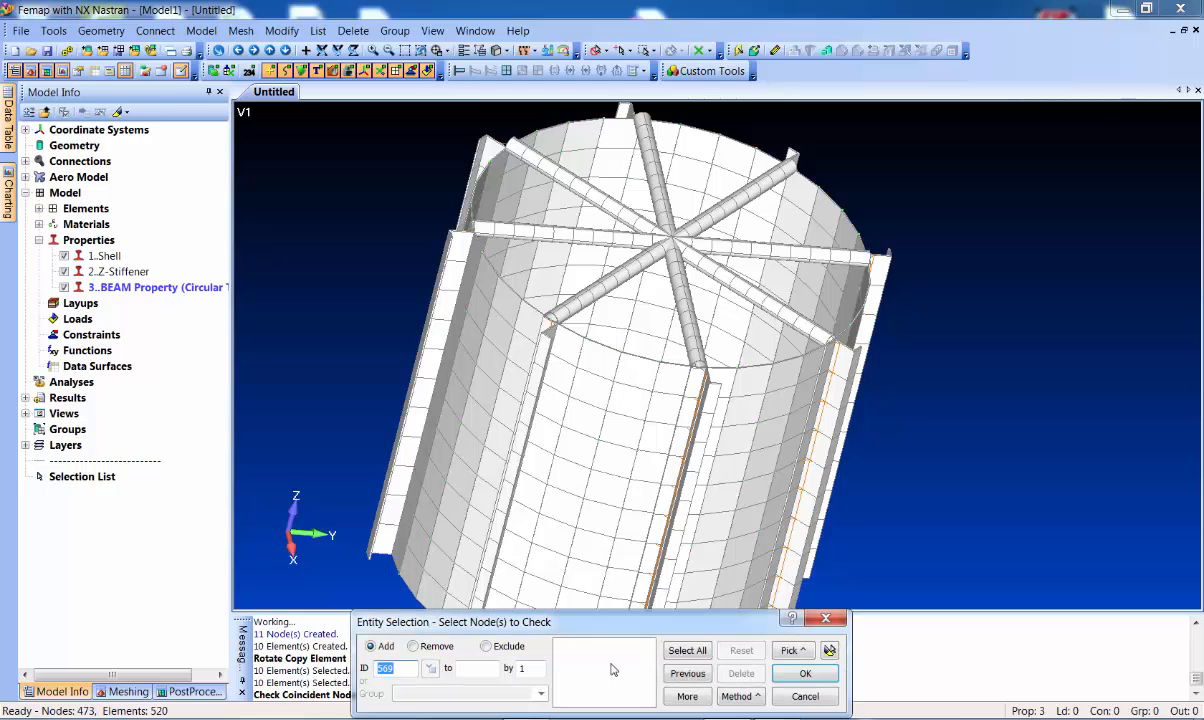
click(687, 650)
click(805, 673)
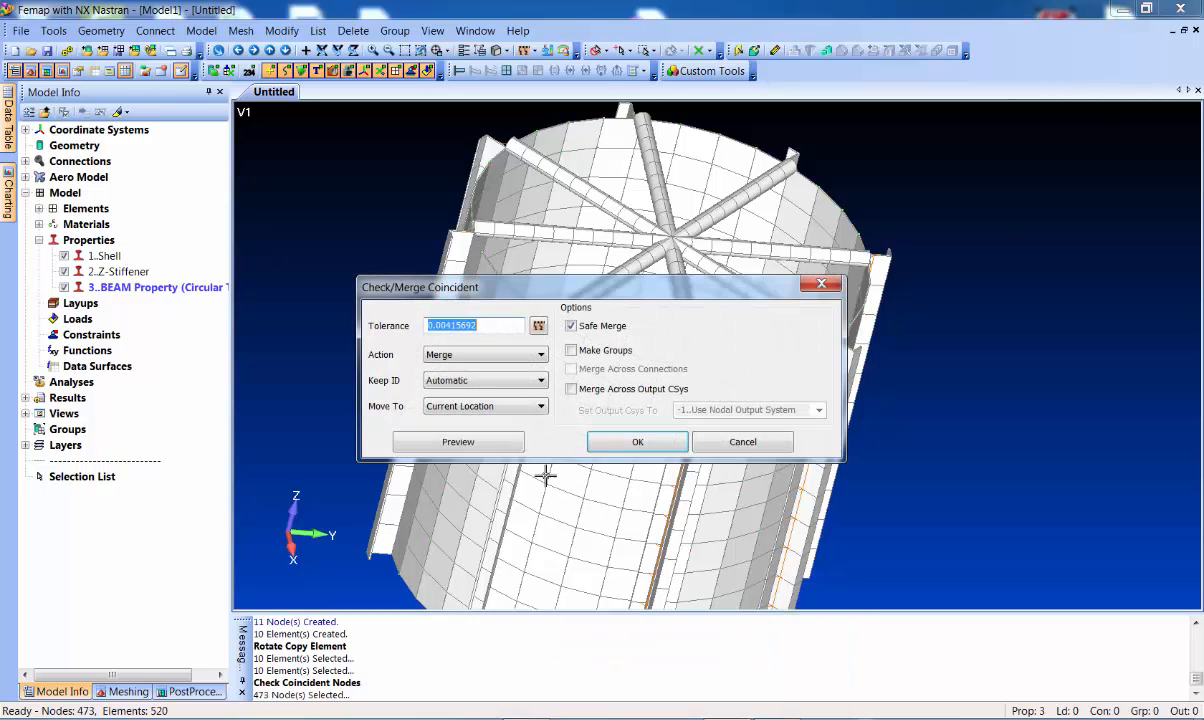
click(476, 442)
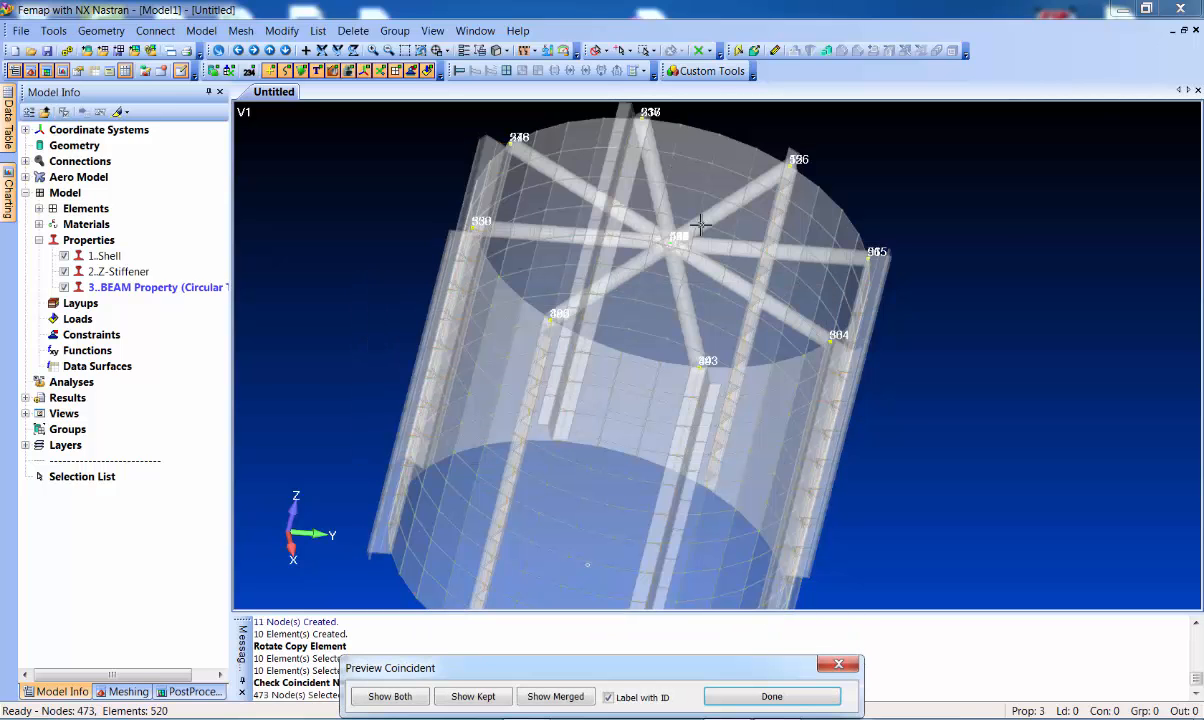
click(737, 660)
click(627, 443)
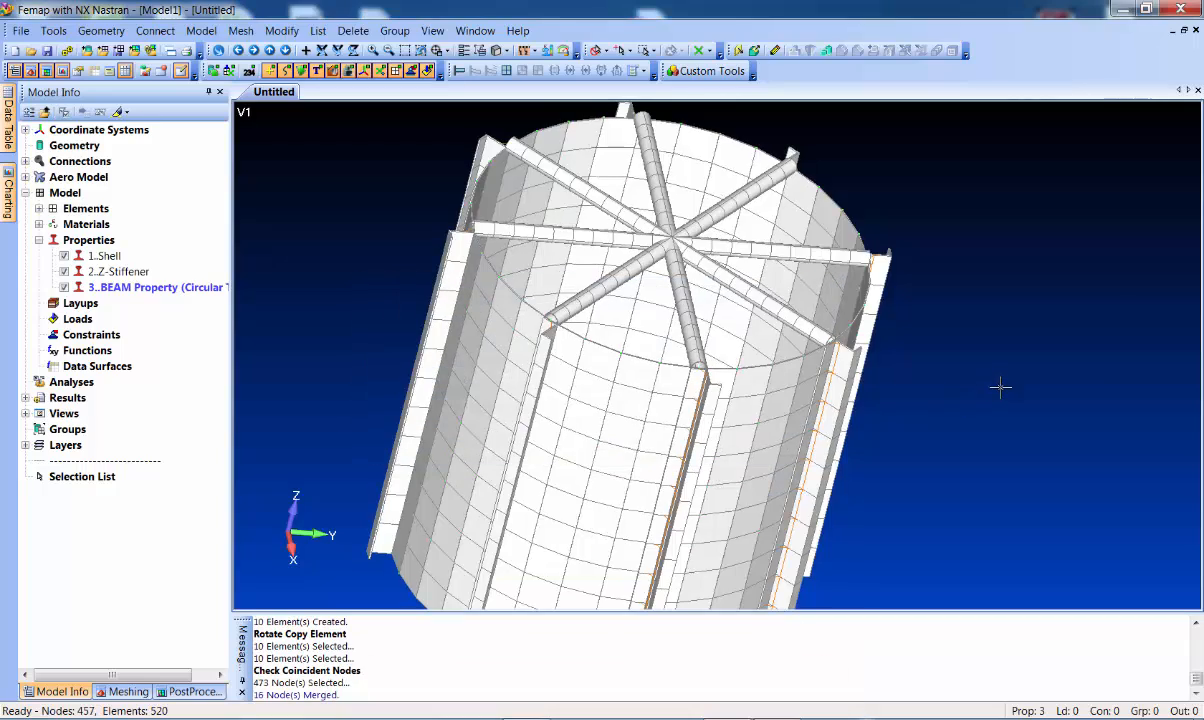
Start an element copy and select all eight tube spokes by their circular-tube beam property
middle_drag(1008, 389, 1040, 560)
click(241, 30)
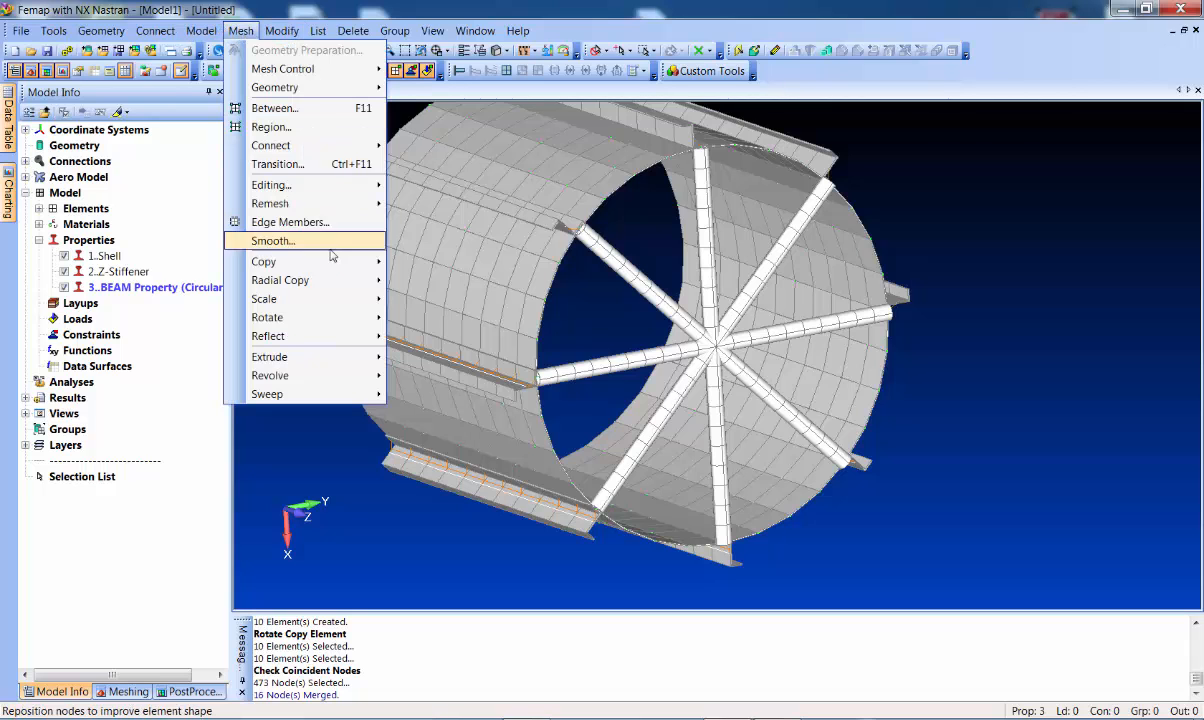
mouse_move(320, 261)
click(456, 284)
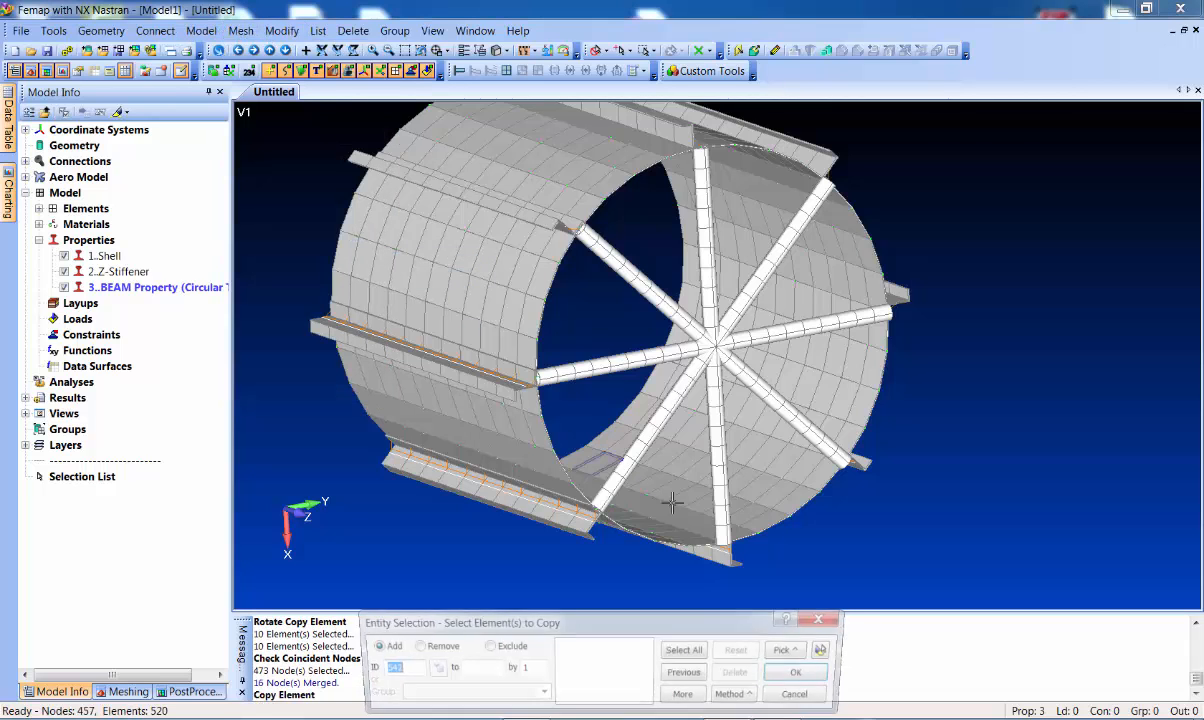
click(750, 695)
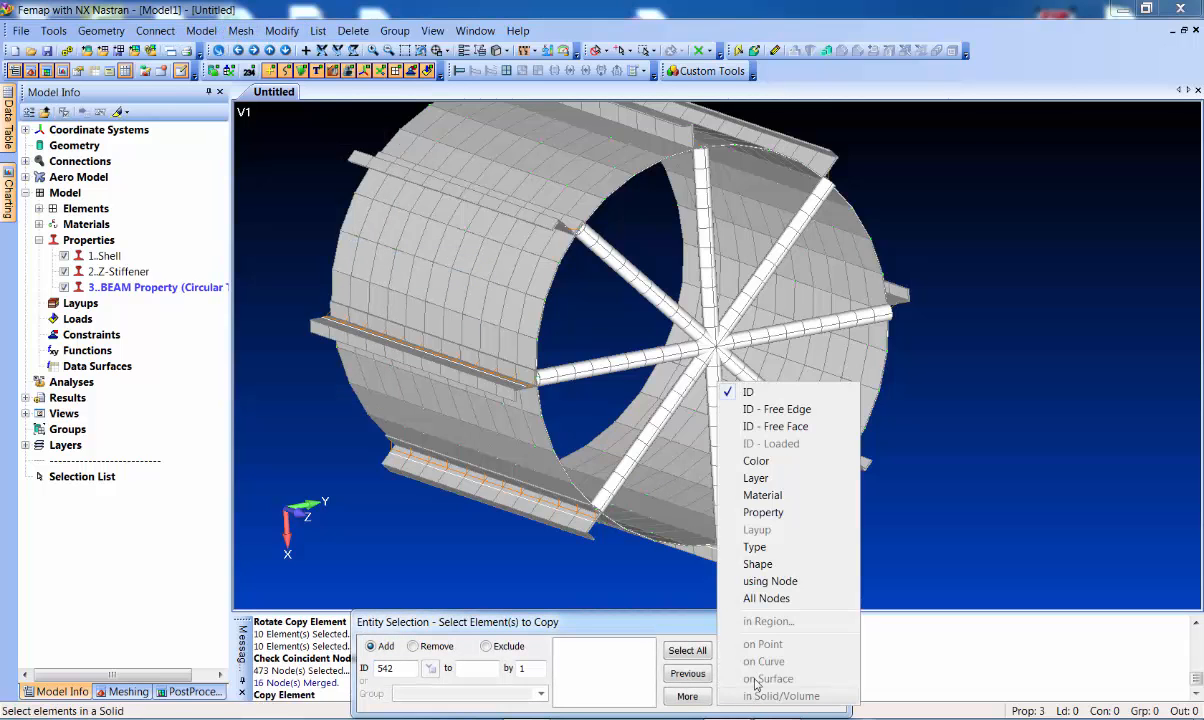
click(762, 512)
click(630, 362)
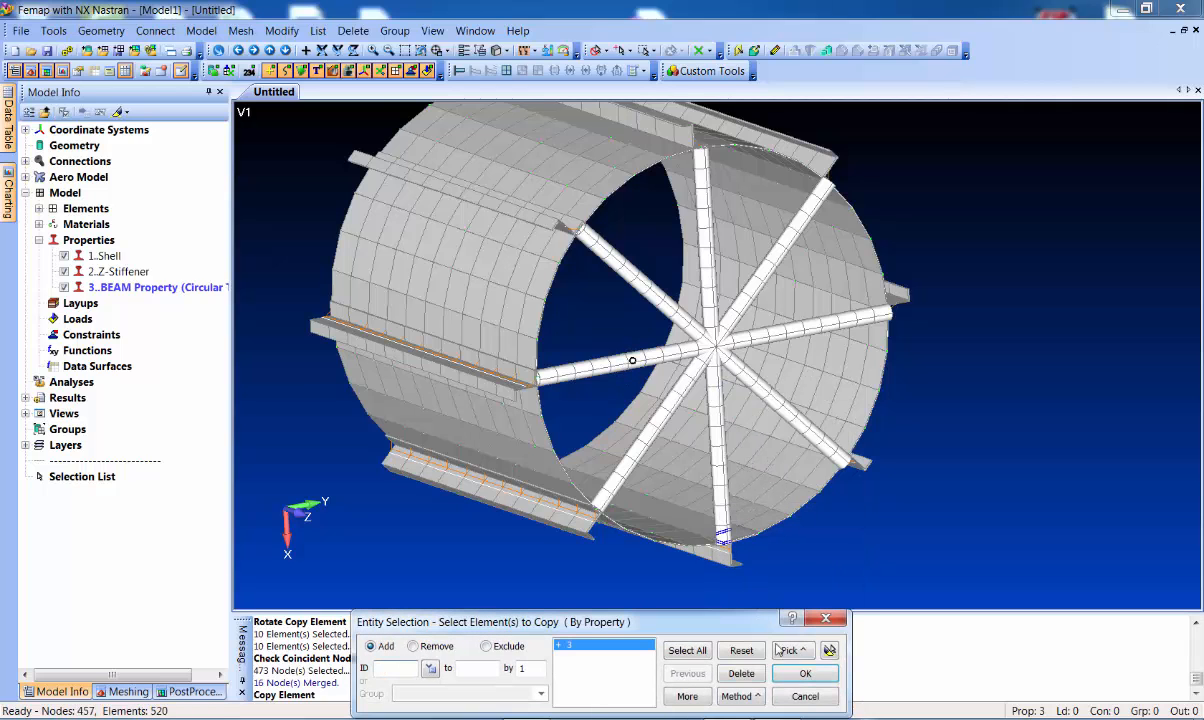
click(798, 674)
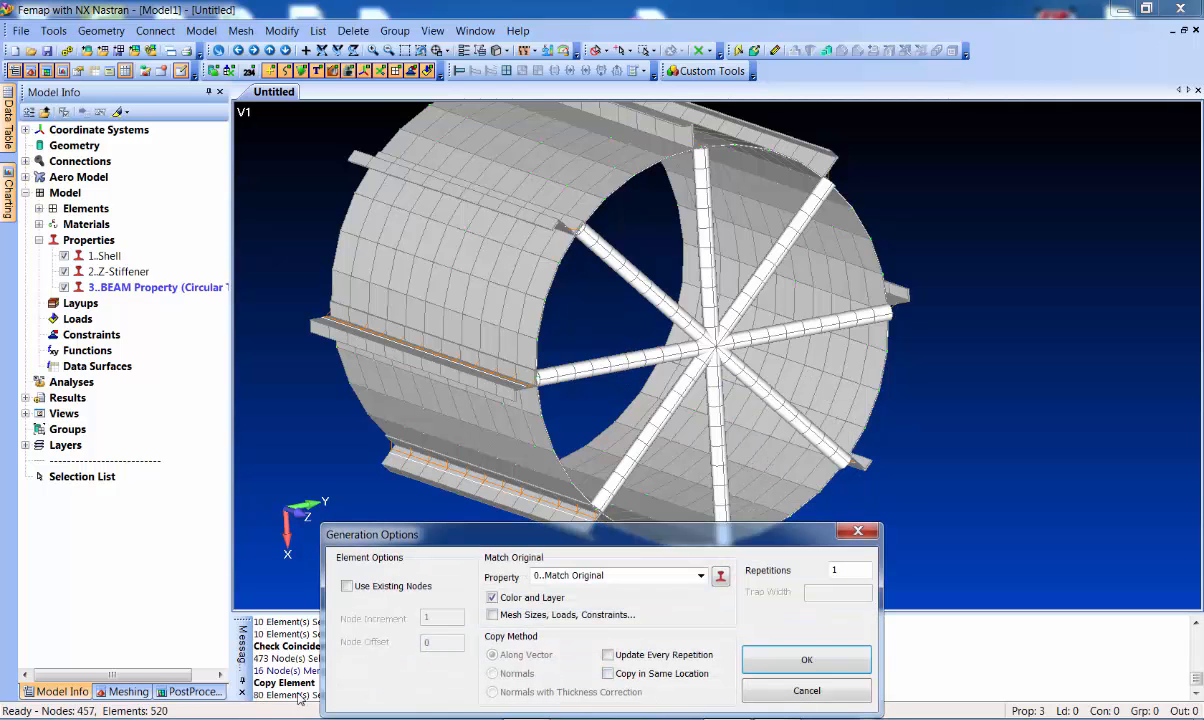
Copy the spokes once along a vector from a stiffener's node on the spoked rim to its node on the opposite rim
click(806, 660)
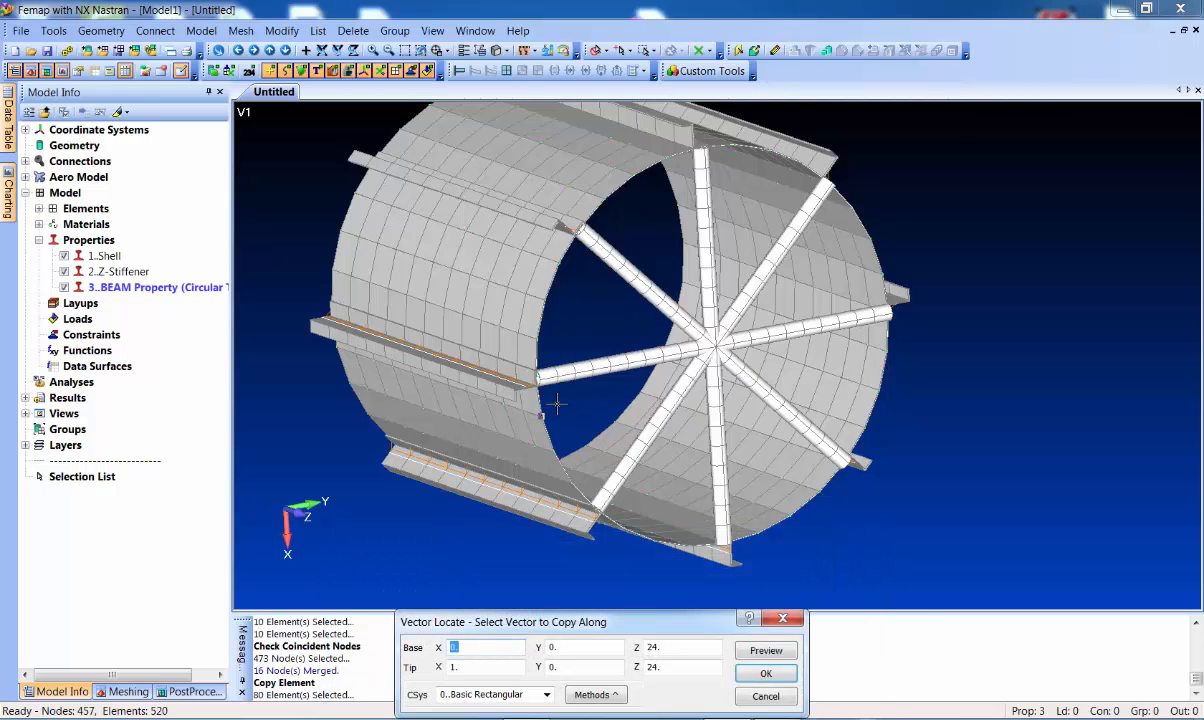
click(535, 378)
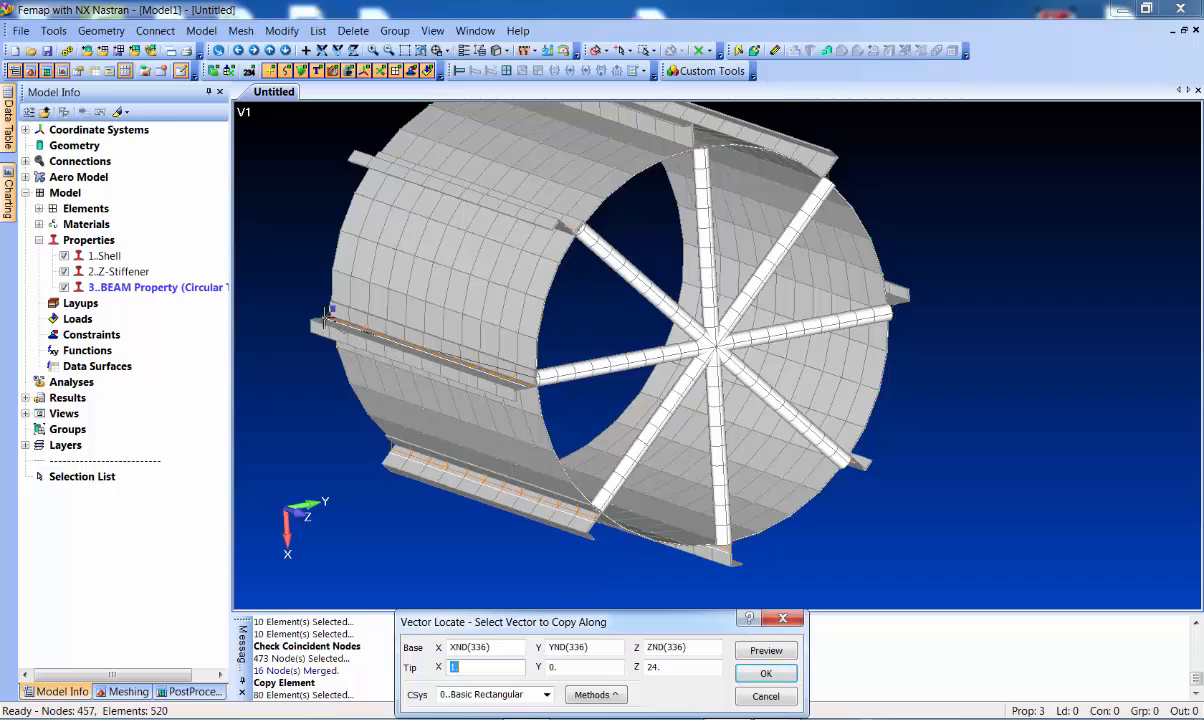
click(326, 317)
key(Return)
Check all nodes again, preview the coincident nodes where the copied spokes meet the opposite rim, and merge them
middle_drag(247, 289, 613, 298)
click(53, 30)
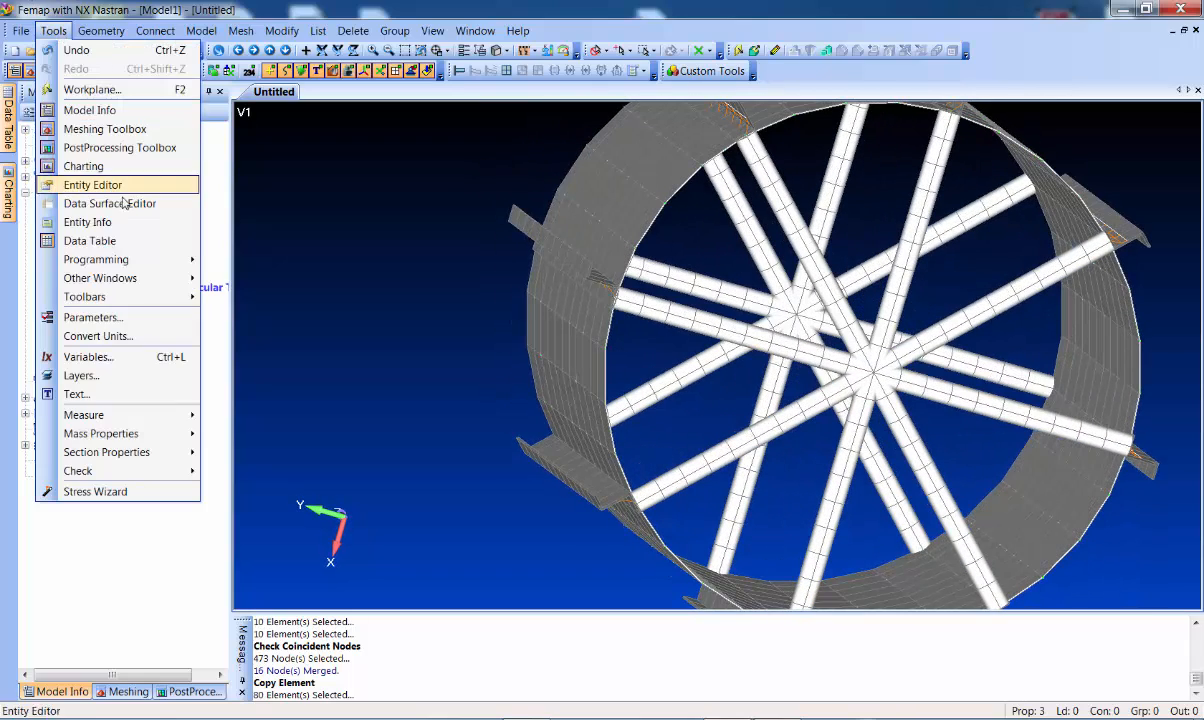
mouse_move(155, 470)
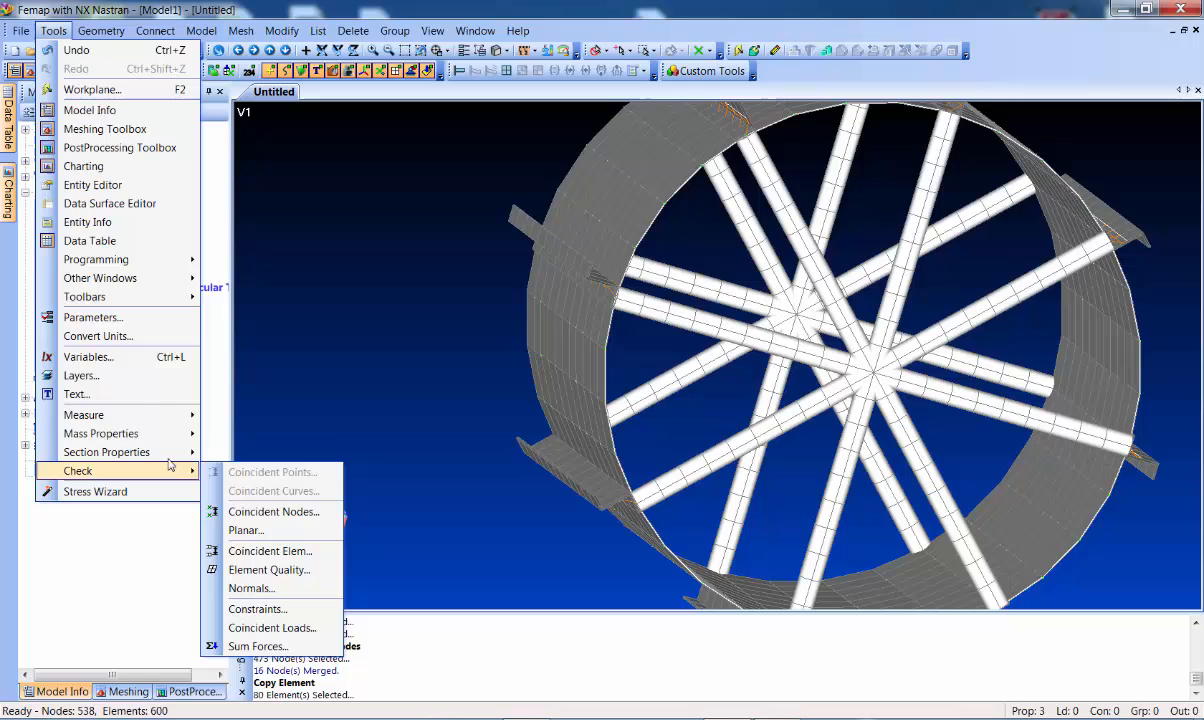
click(290, 512)
click(687, 650)
click(797, 680)
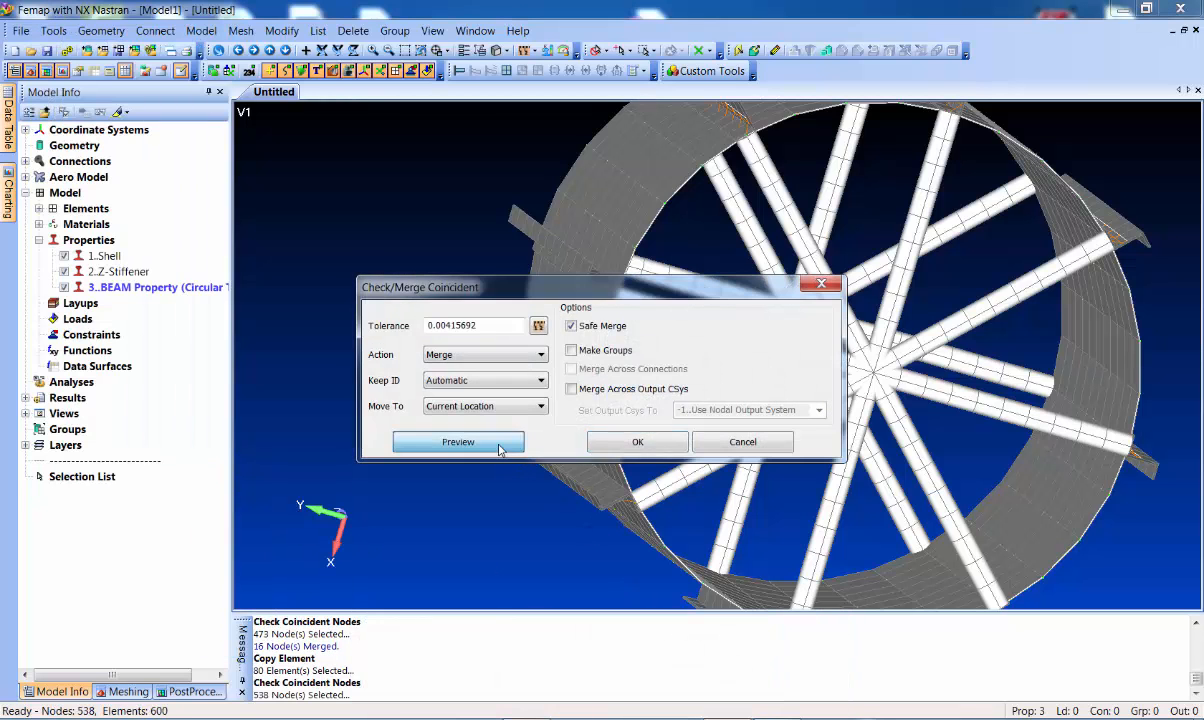
click(500, 445)
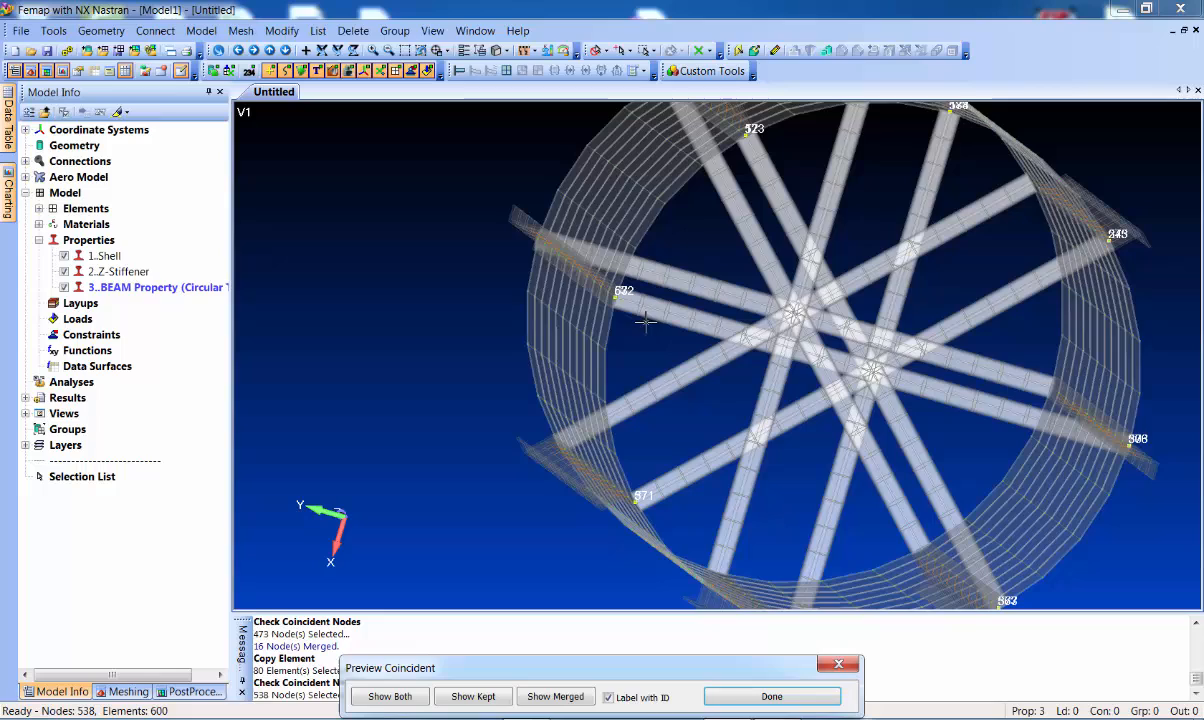
click(770, 697)
click(657, 446)
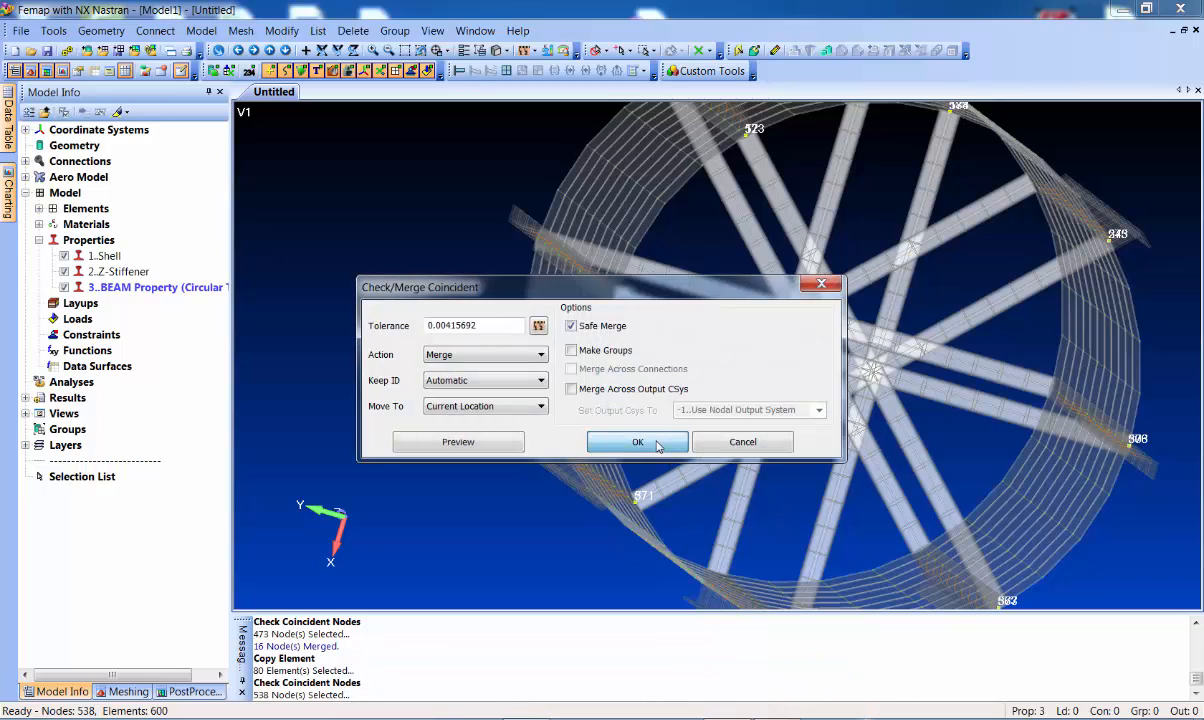
Show the elements shrunken with their thickness and cross sections hidden, and examine the spoke connections around the centre node
middle_drag(501, 360, 686, 340)
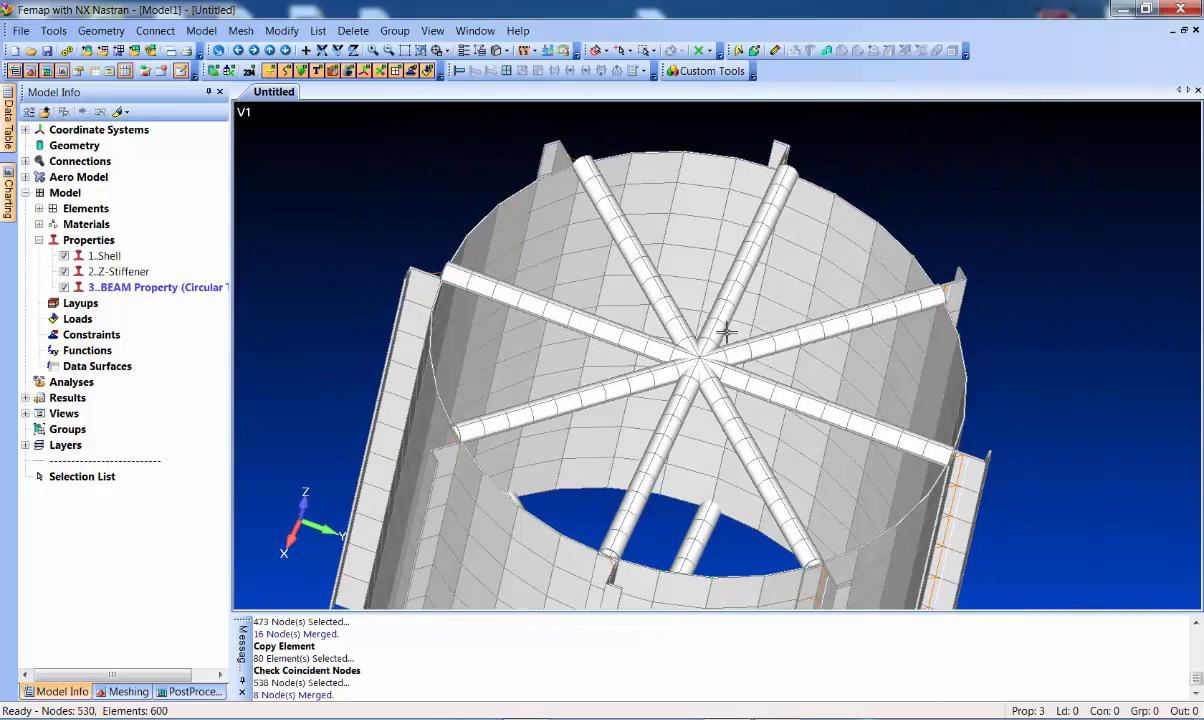
middle_drag(734, 395, 752, 406)
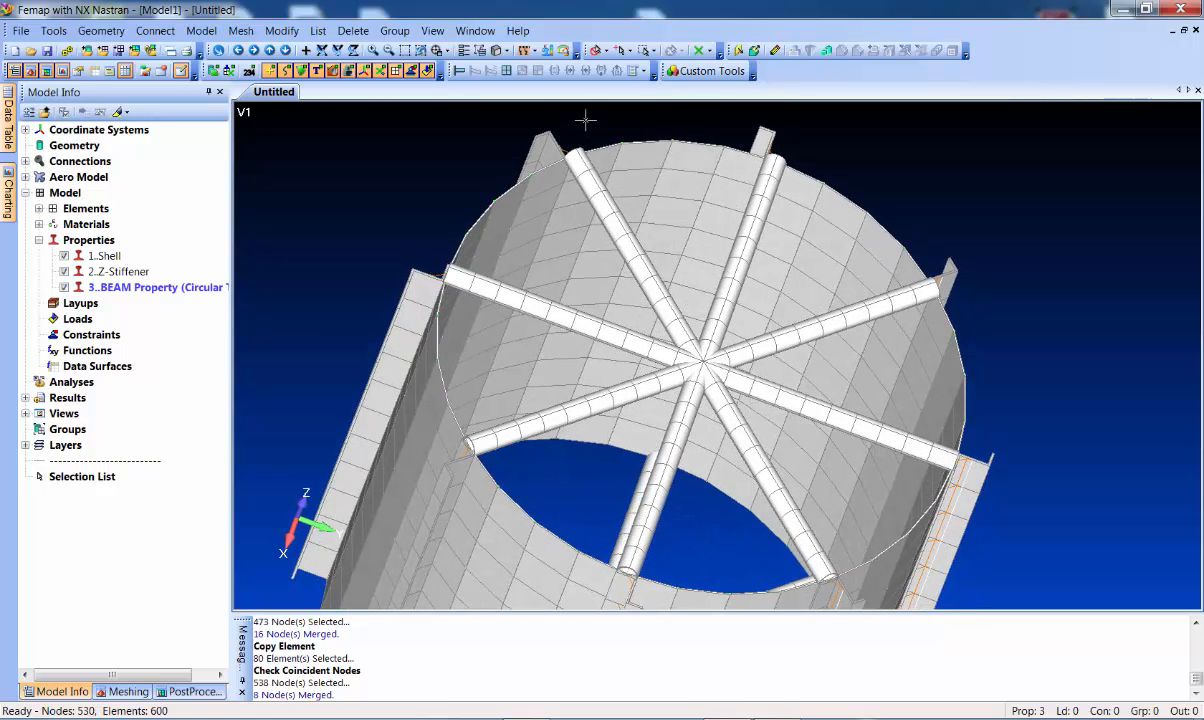
click(500, 50)
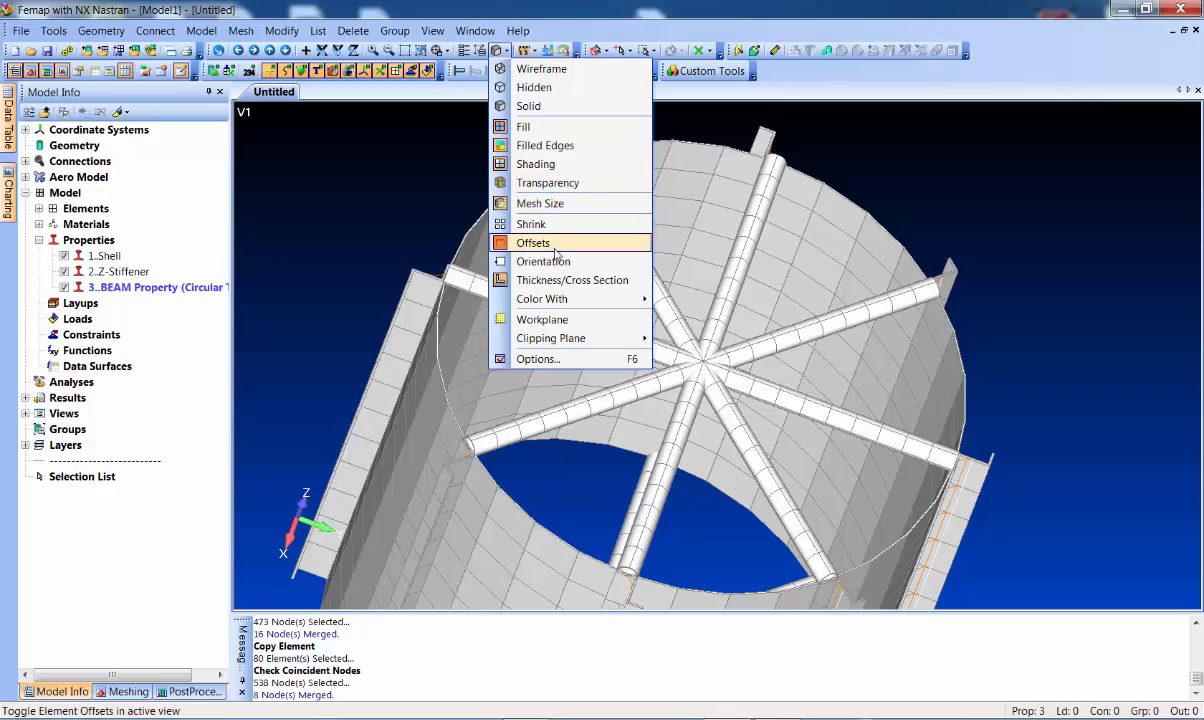
click(535, 224)
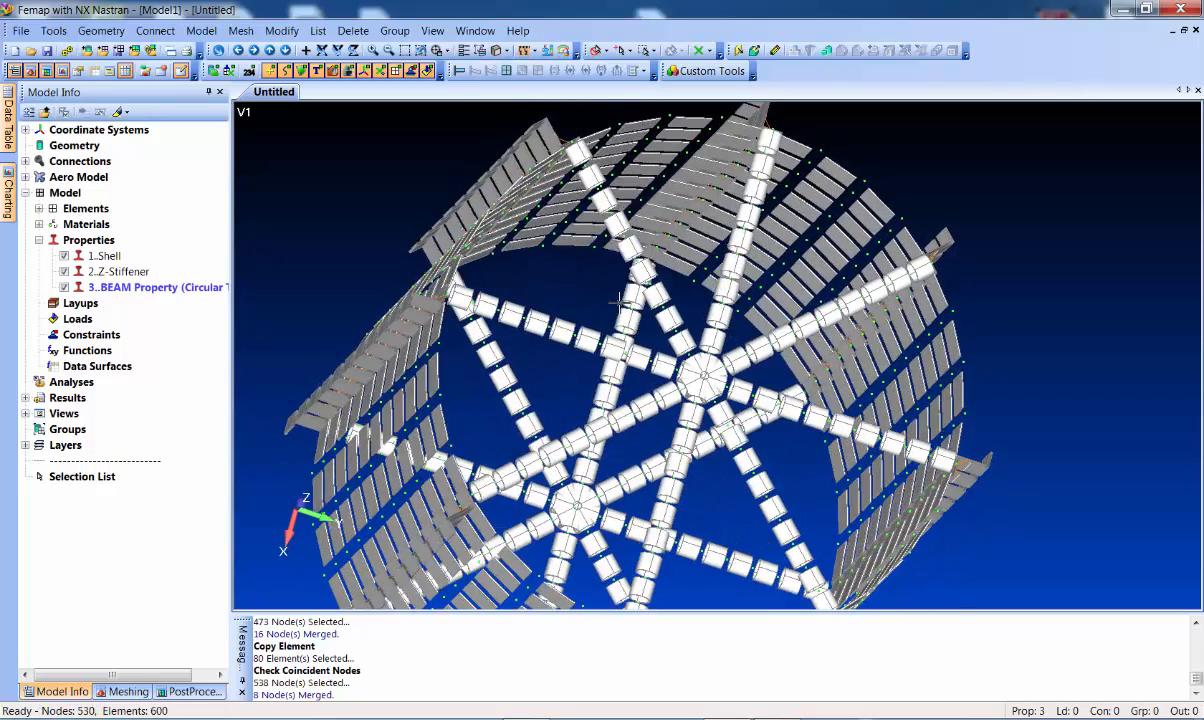
click(500, 50)
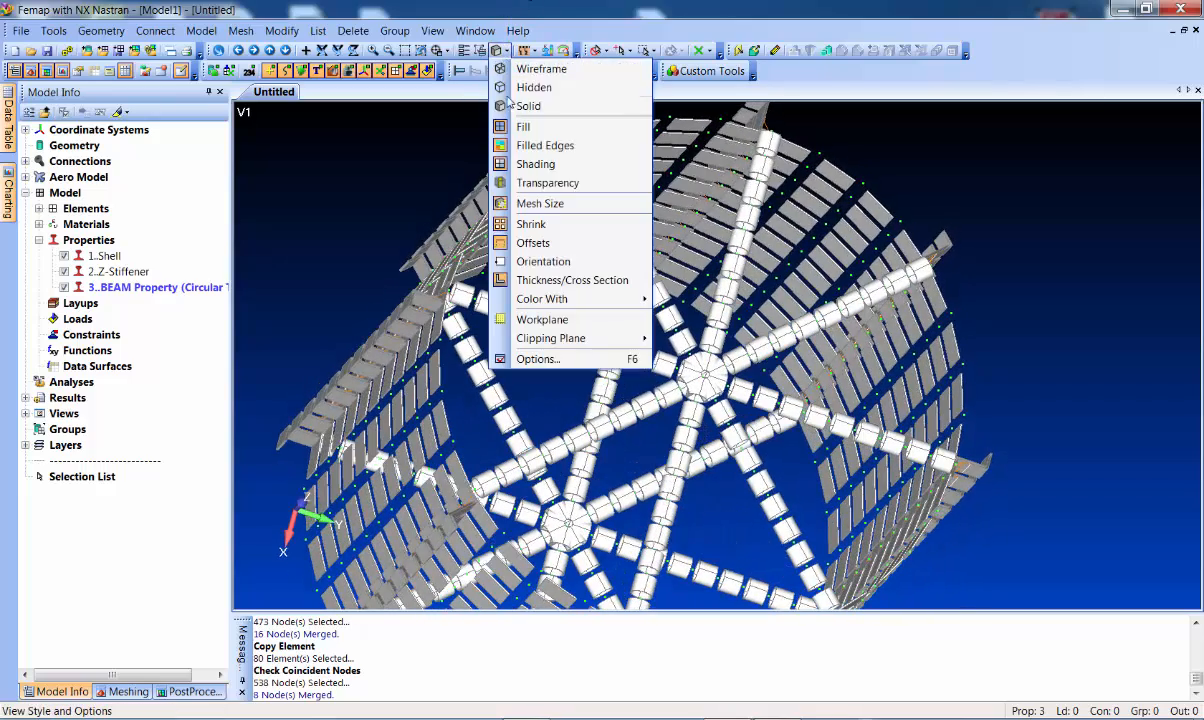
click(540, 280)
scroll(655, 390, up, 5)
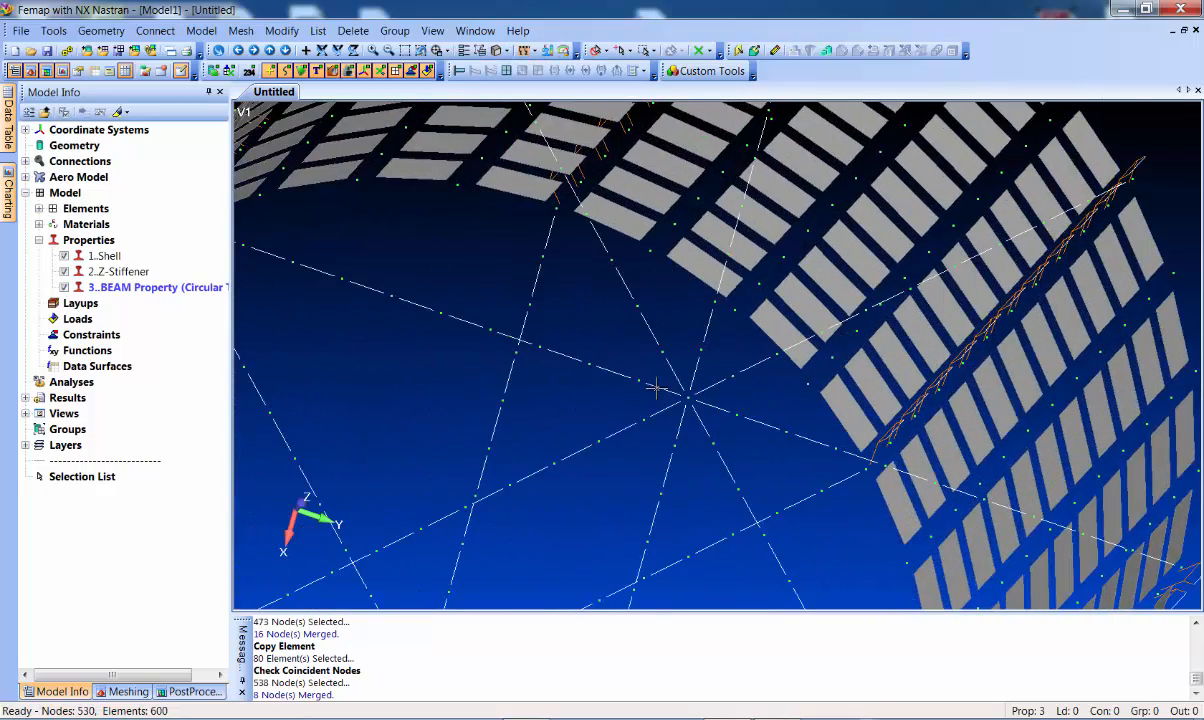
Start creating a new element as a Plate type with the Shell property
scroll(655, 390, up, 3)
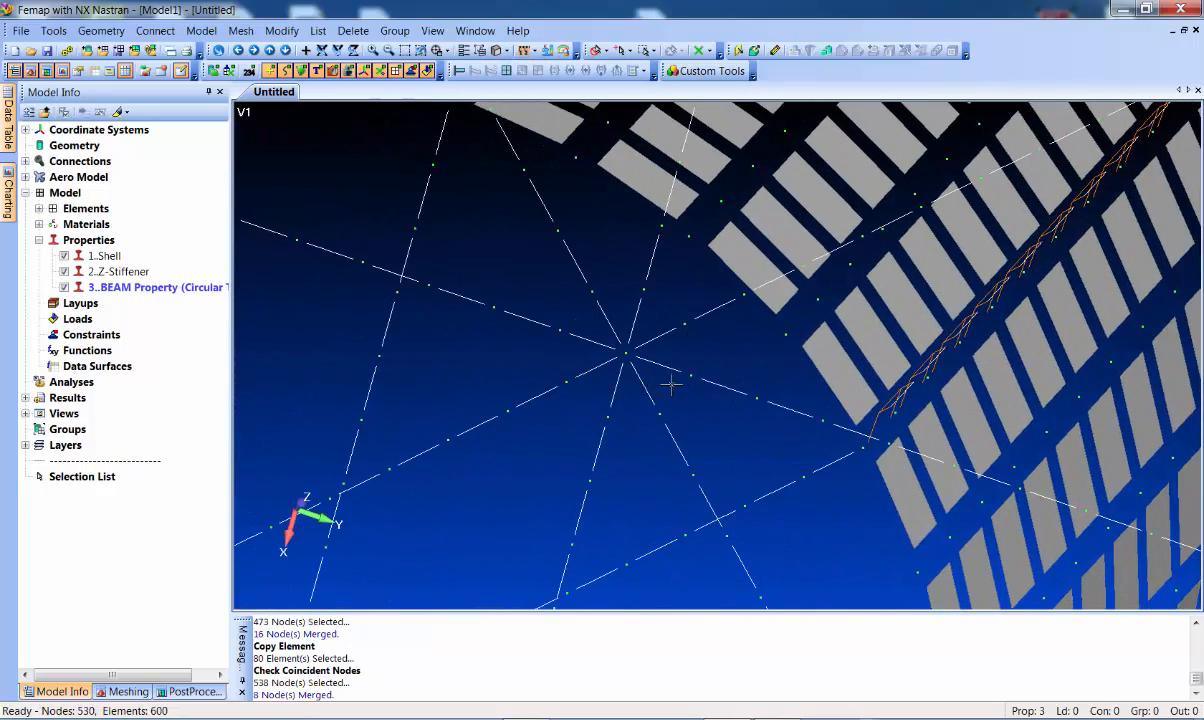
key(ctrl+e)
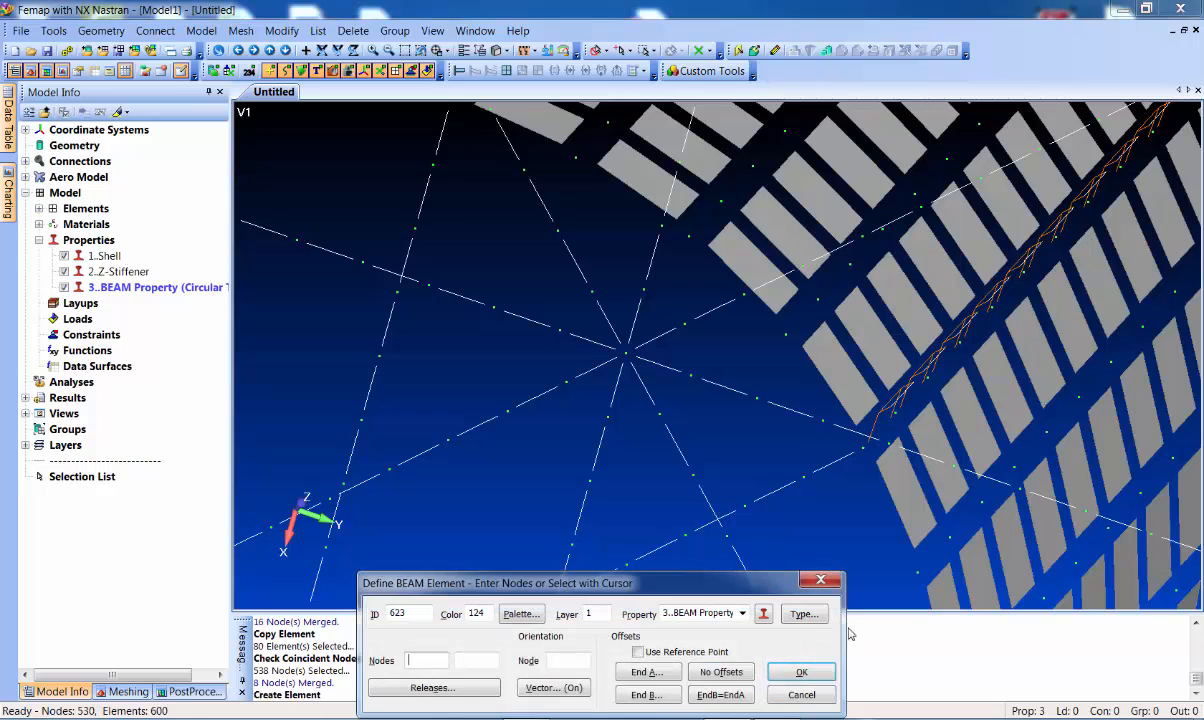
click(741, 615)
click(703, 628)
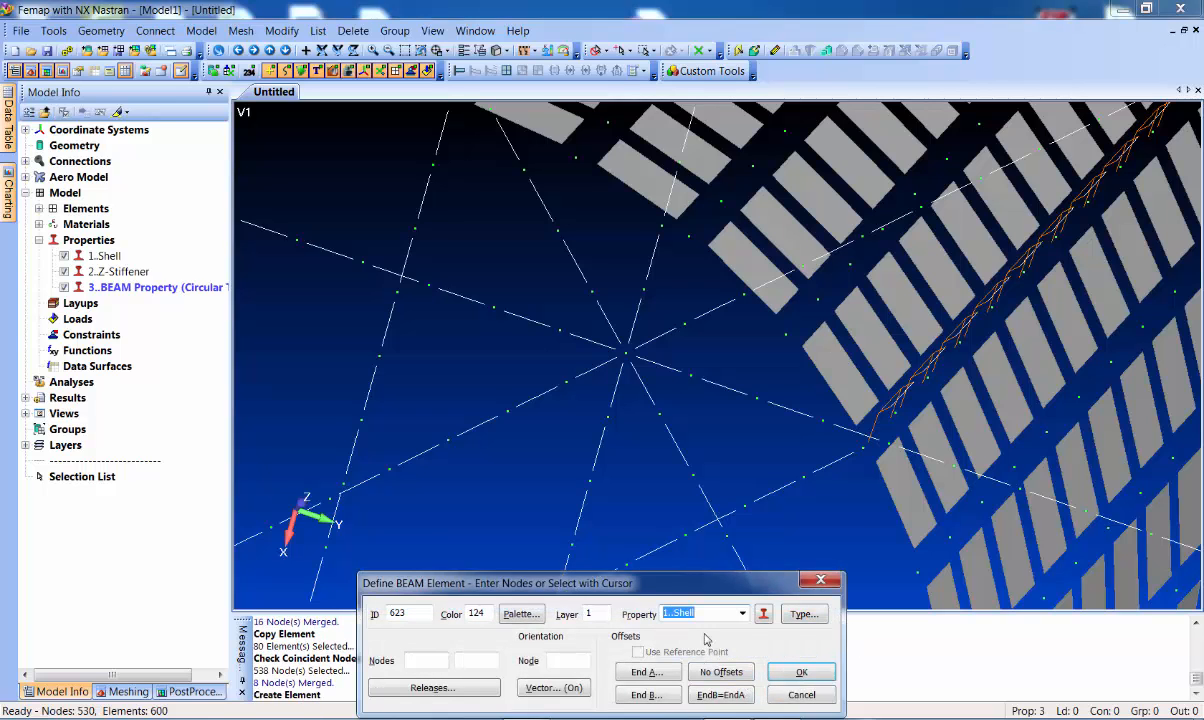
click(803, 614)
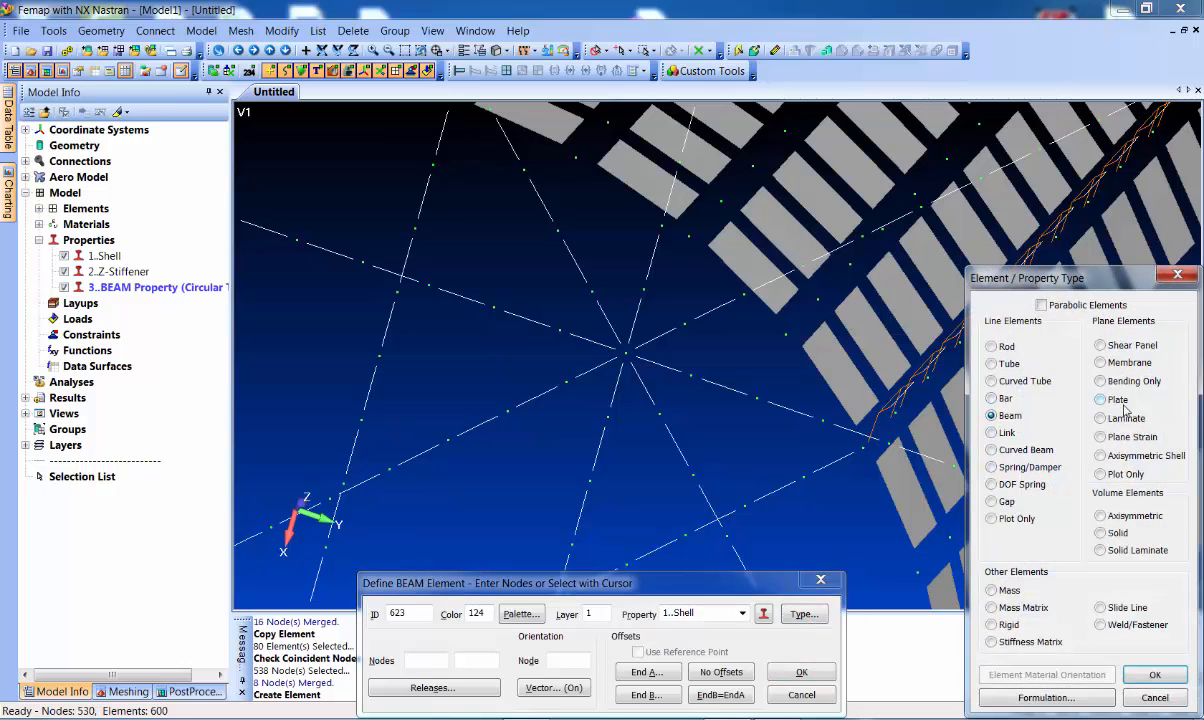
click(1112, 399)
click(1152, 675)
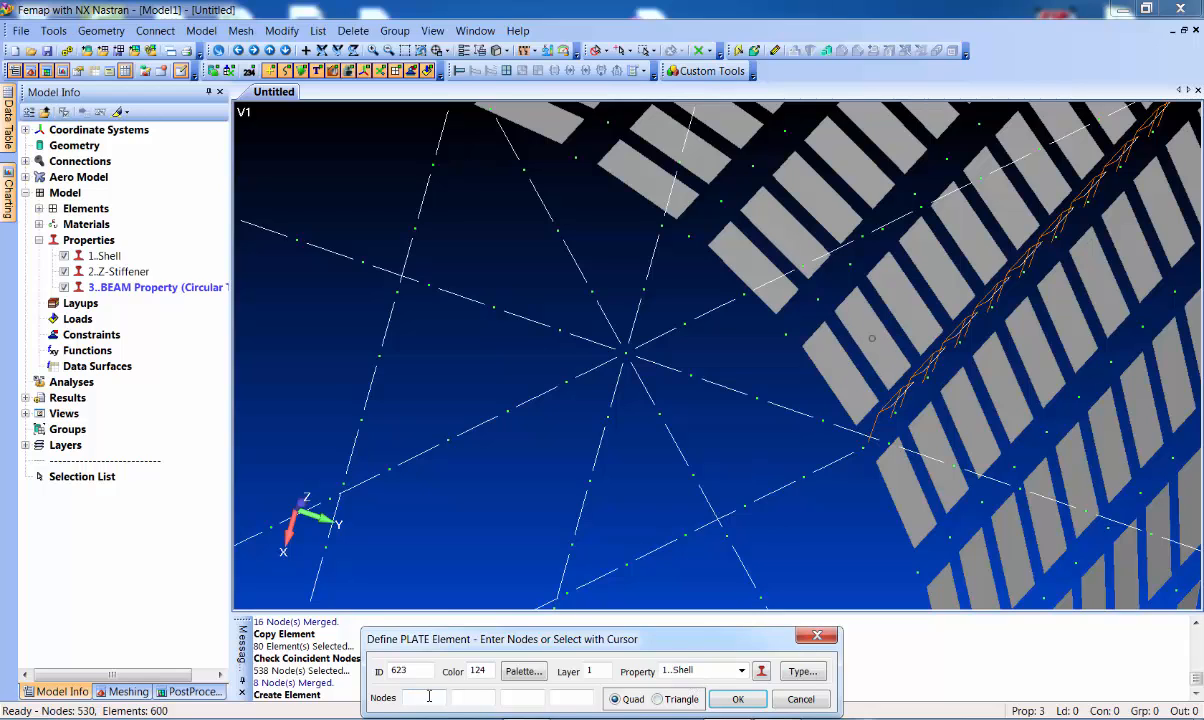
Create three adjacent triangular plates, each joining the spokes' centre node to the first nodes on two neighbouring spokes
click(676, 700)
click(610, 420)
click(656, 413)
click(625, 354)
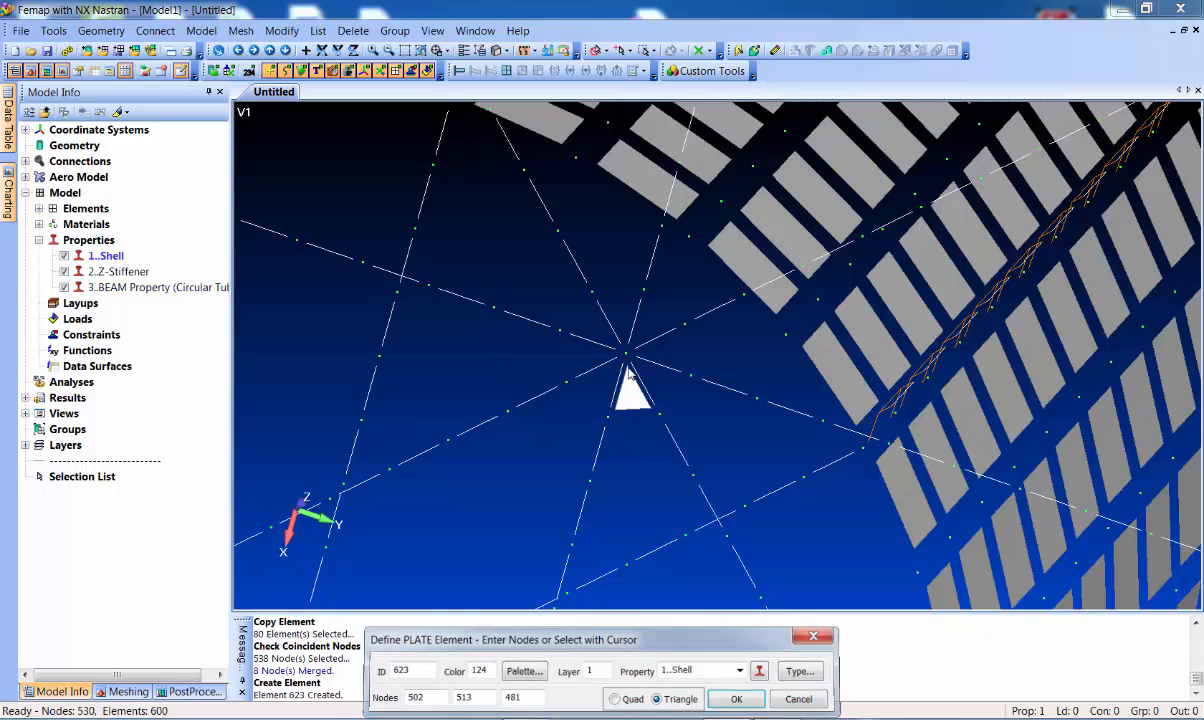
click(659, 413)
click(690, 375)
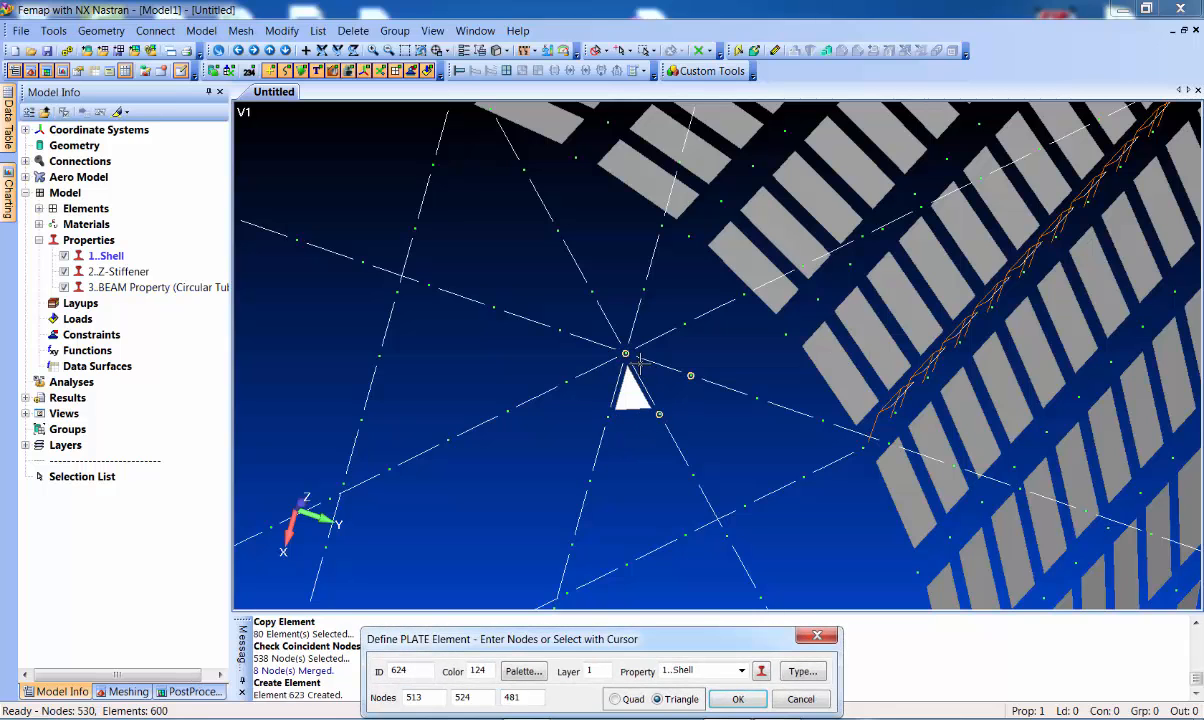
click(690, 375)
click(684, 325)
click(627, 353)
Continue around the centre node with three more triangular plates between the first nodes of neighbouring spokes
click(684, 325)
click(643, 290)
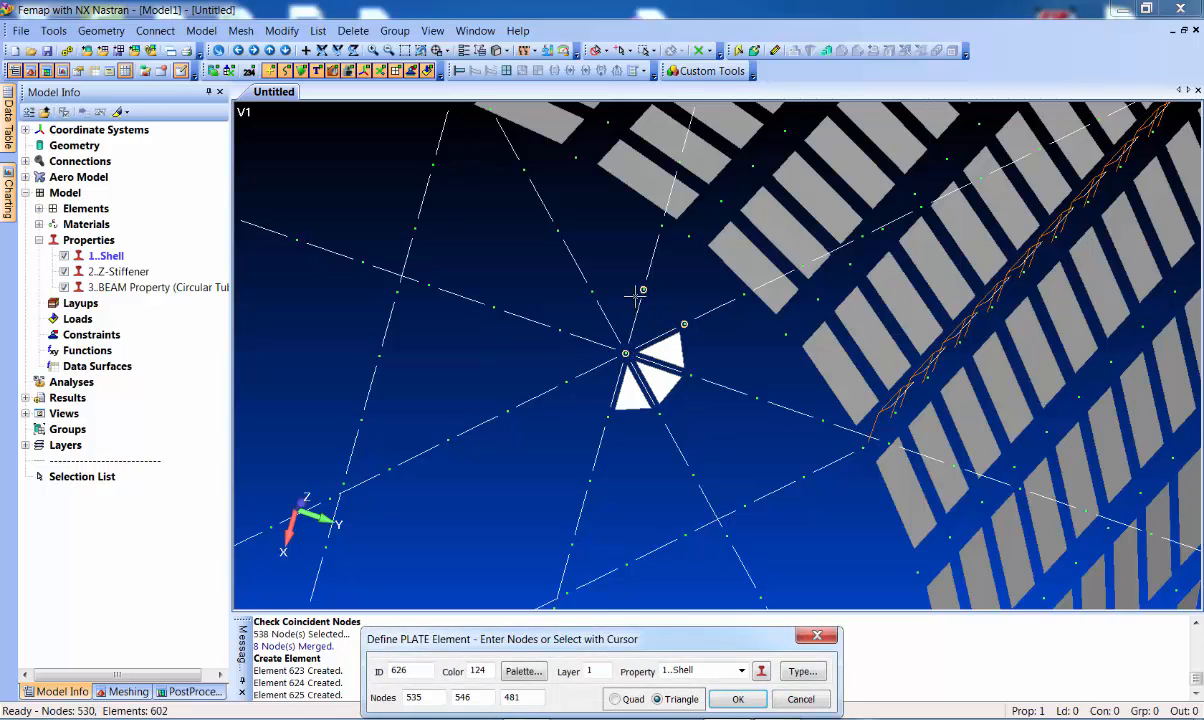
click(752, 698)
click(643, 290)
click(591, 291)
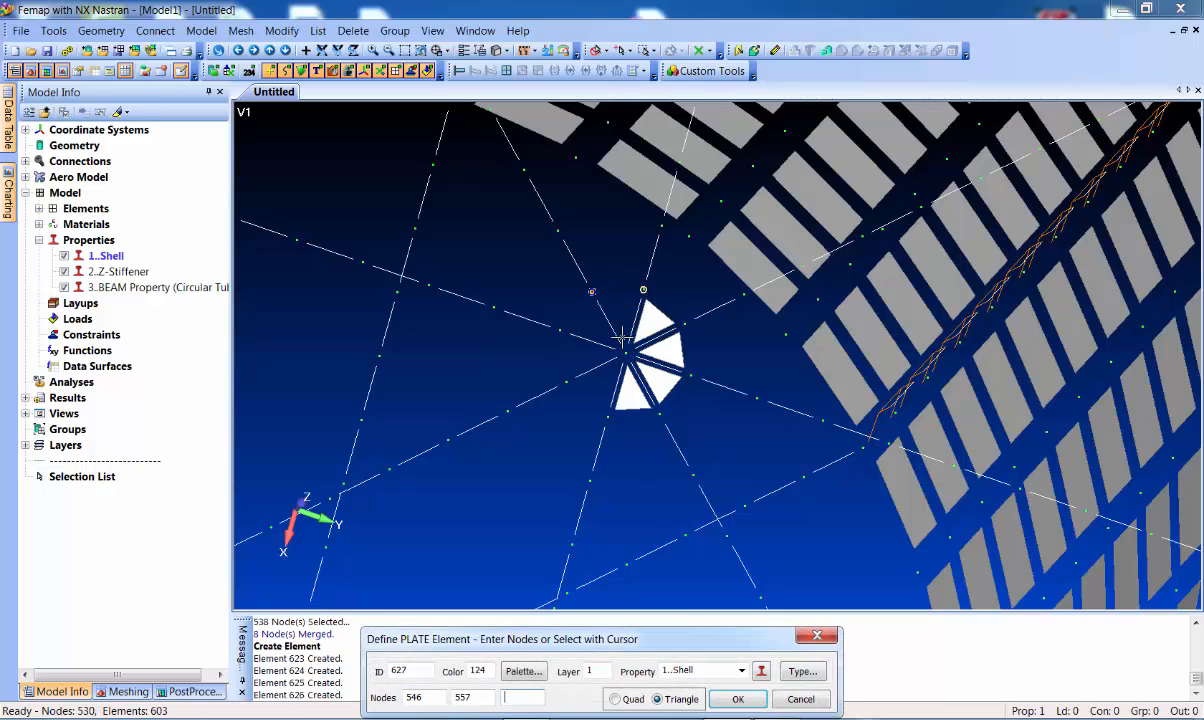
click(625, 350)
click(591, 291)
click(561, 329)
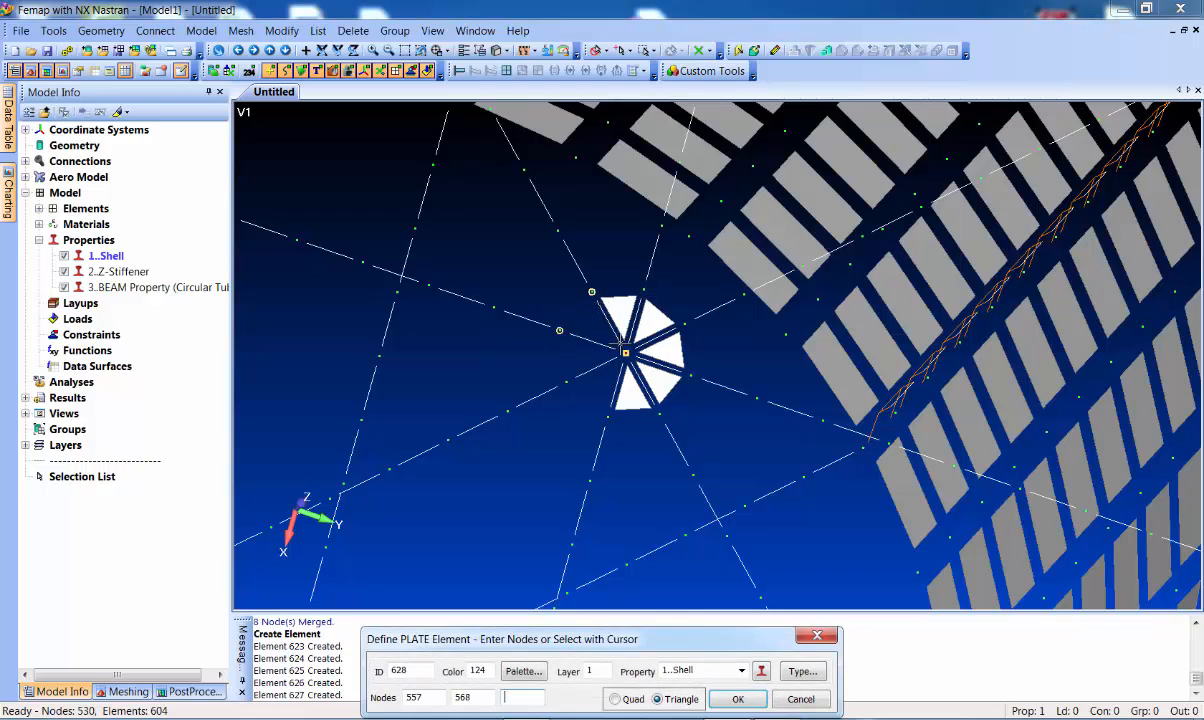
click(624, 346)
Add the last two triangular plates between neighbouring spokes to close the ring around the centre node
click(559, 330)
click(566, 382)
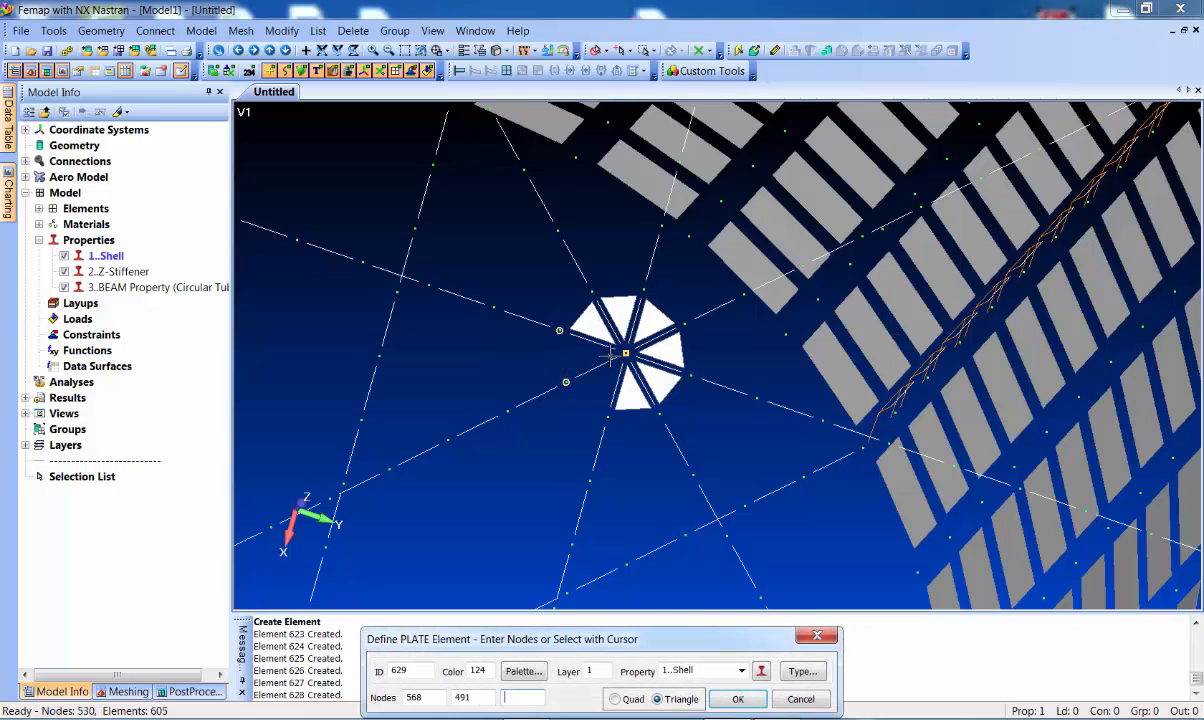
click(609, 356)
click(566, 382)
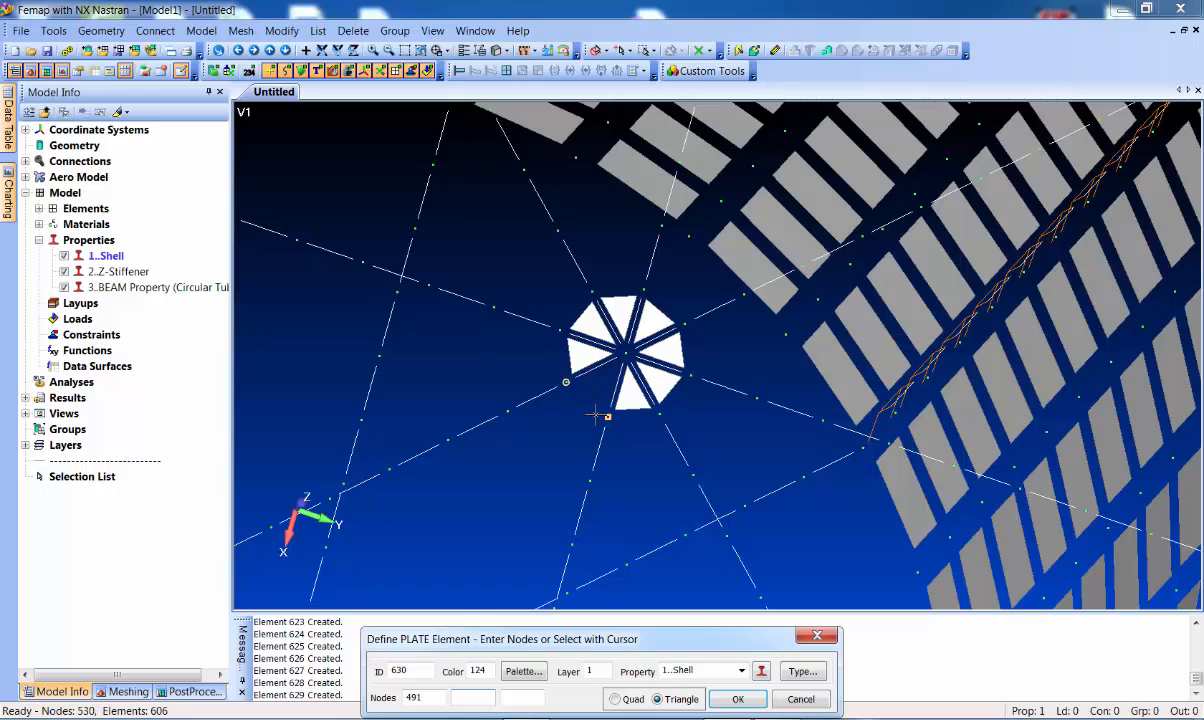
click(605, 416)
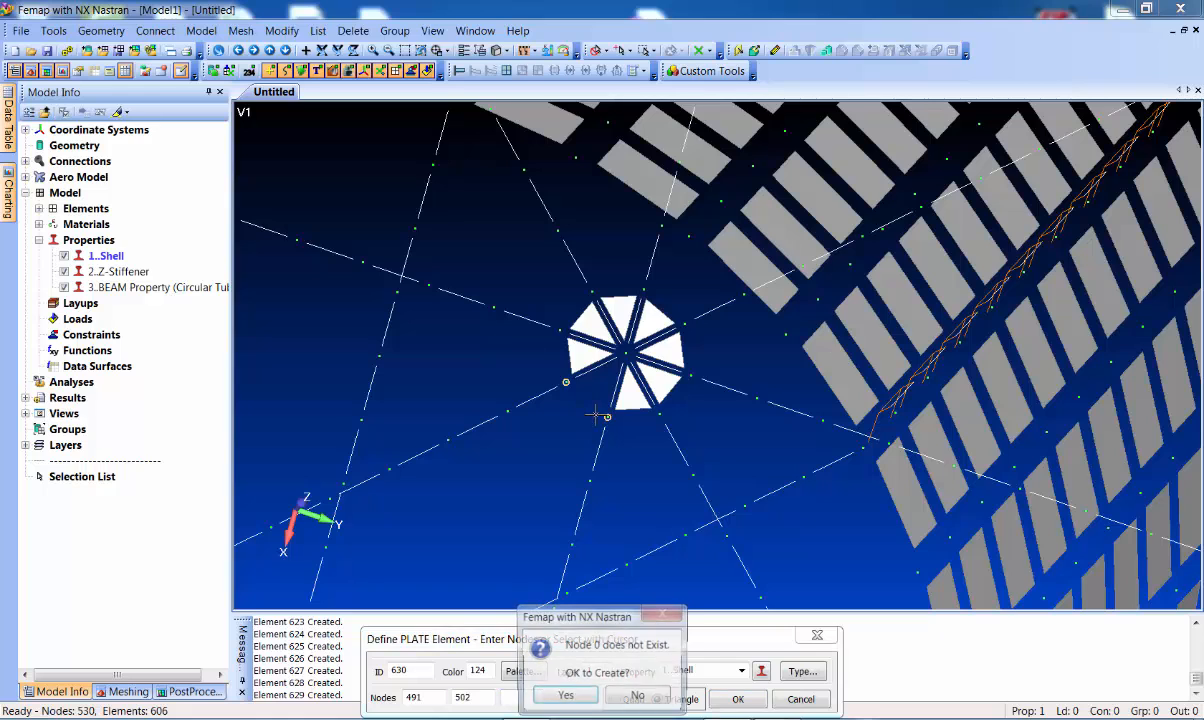
click(596, 700)
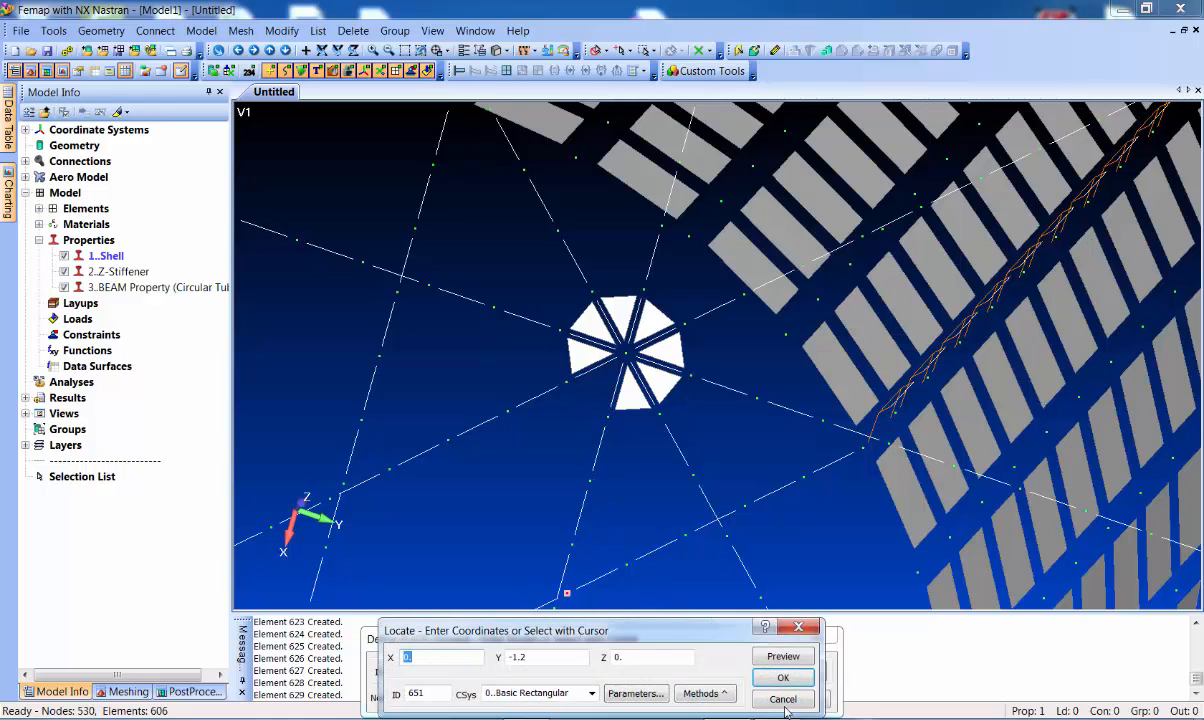
click(784, 704)
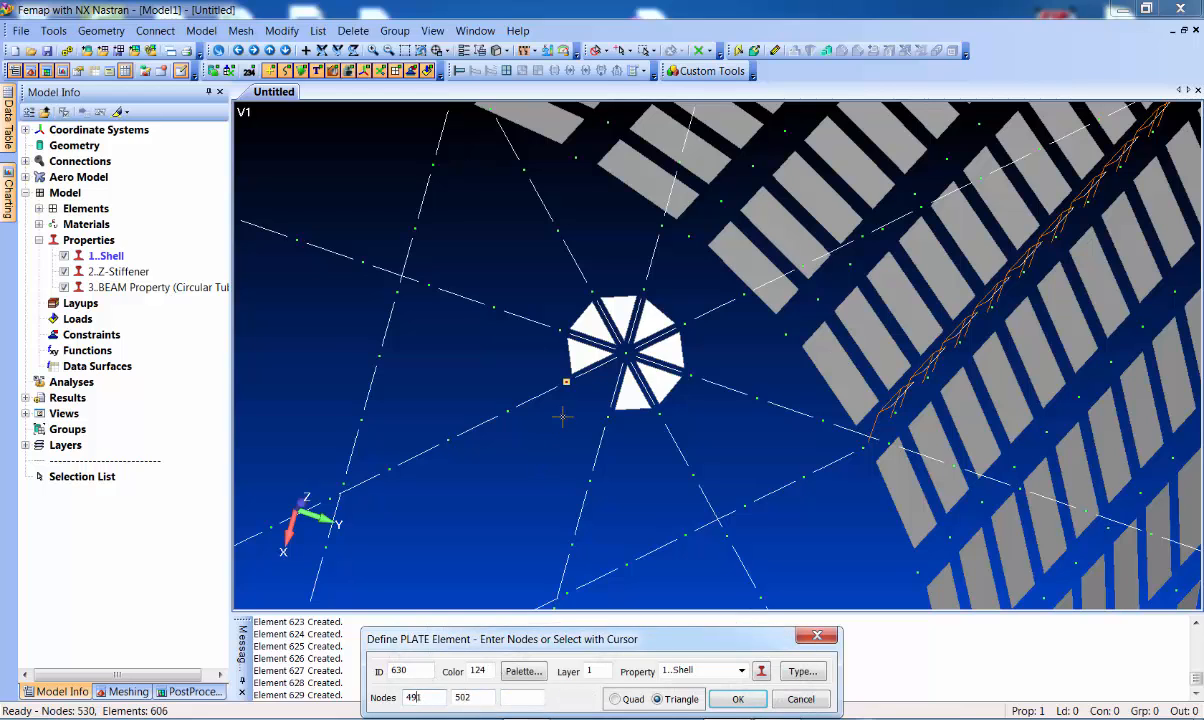
click(566, 384)
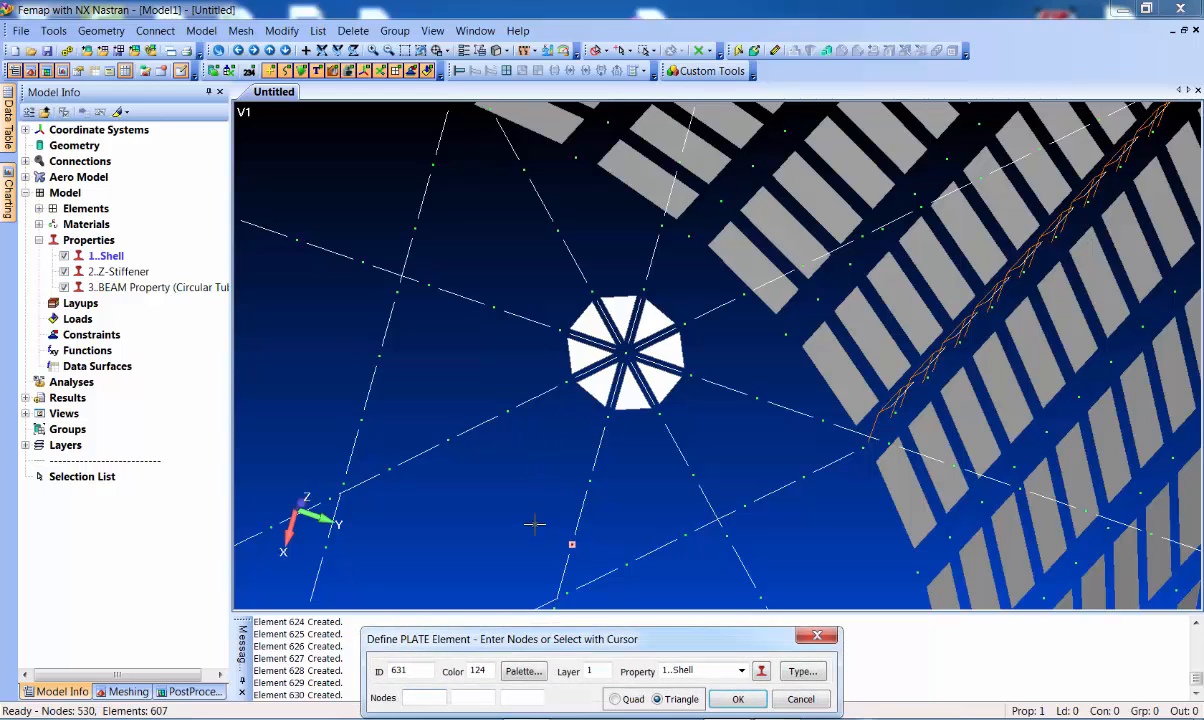
Switch to quad plates and create two adjacent ones outside the triangles, between the first and second nodes of neighbouring spokes
click(631, 700)
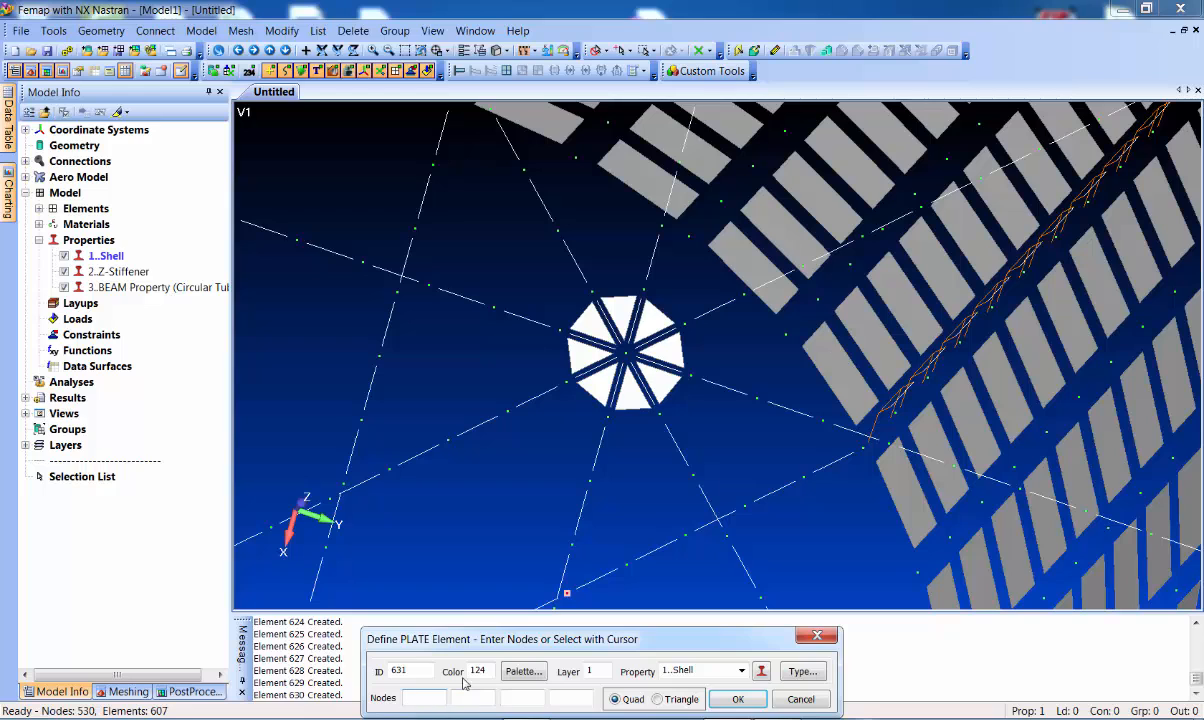
click(604, 488)
click(690, 480)
click(666, 434)
click(627, 422)
click(692, 475)
click(756, 398)
click(690, 376)
click(659, 413)
Create the third and fourth quad plates of the outer ring between the first and second nodes of neighbouring spokes
click(756, 398)
click(743, 295)
click(683, 323)
double_click(690, 392)
middle_drag(696, 393, 681, 390)
click(681, 338)
click(733, 305)
click(668, 237)
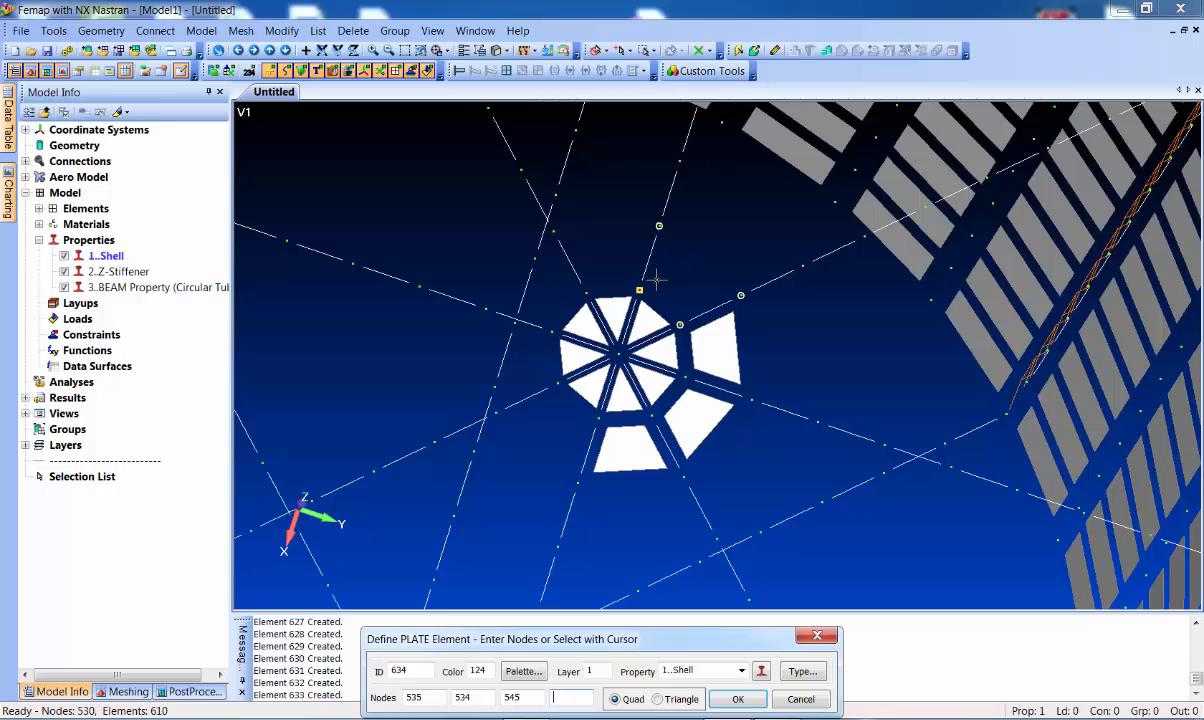
click(649, 287)
Create the fifth and sixth quad plates, continuing the outer ring around the triangular plates
click(647, 288)
click(660, 222)
click(558, 222)
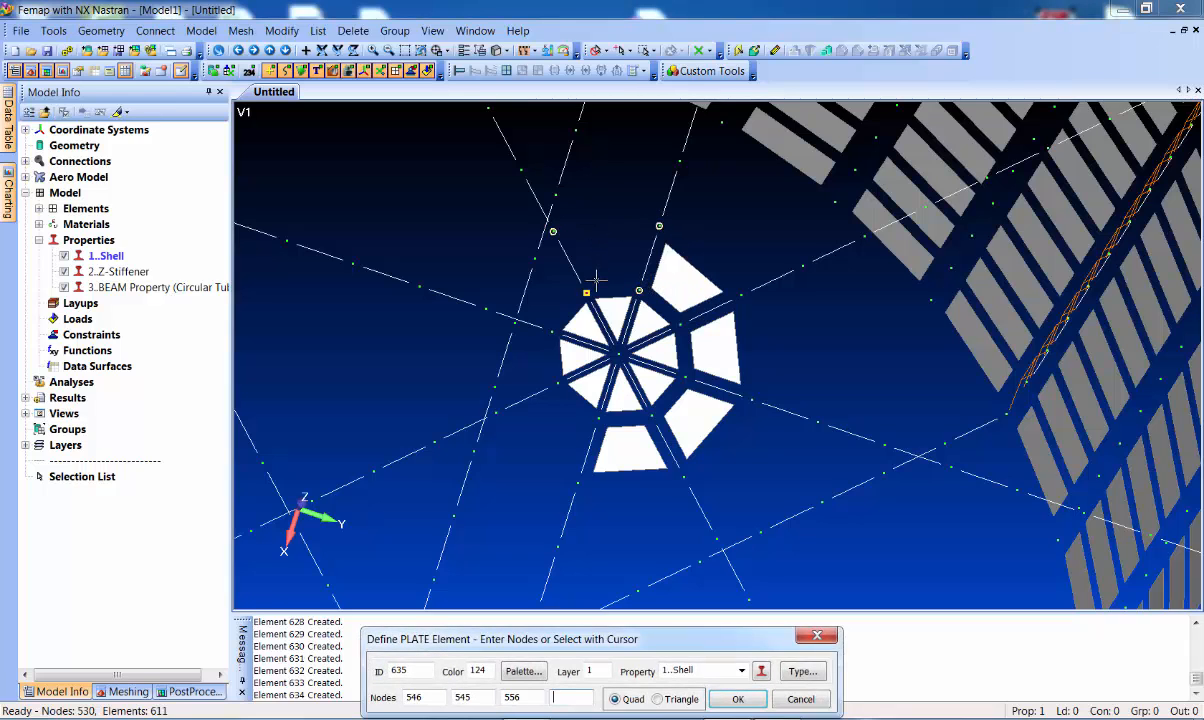
click(587, 291)
click(593, 288)
click(554, 230)
click(490, 293)
click(548, 327)
Create the seventh and eighth quad plates to close the outer ring, and finish creating elements
click(485, 309)
click(495, 412)
key(Return)
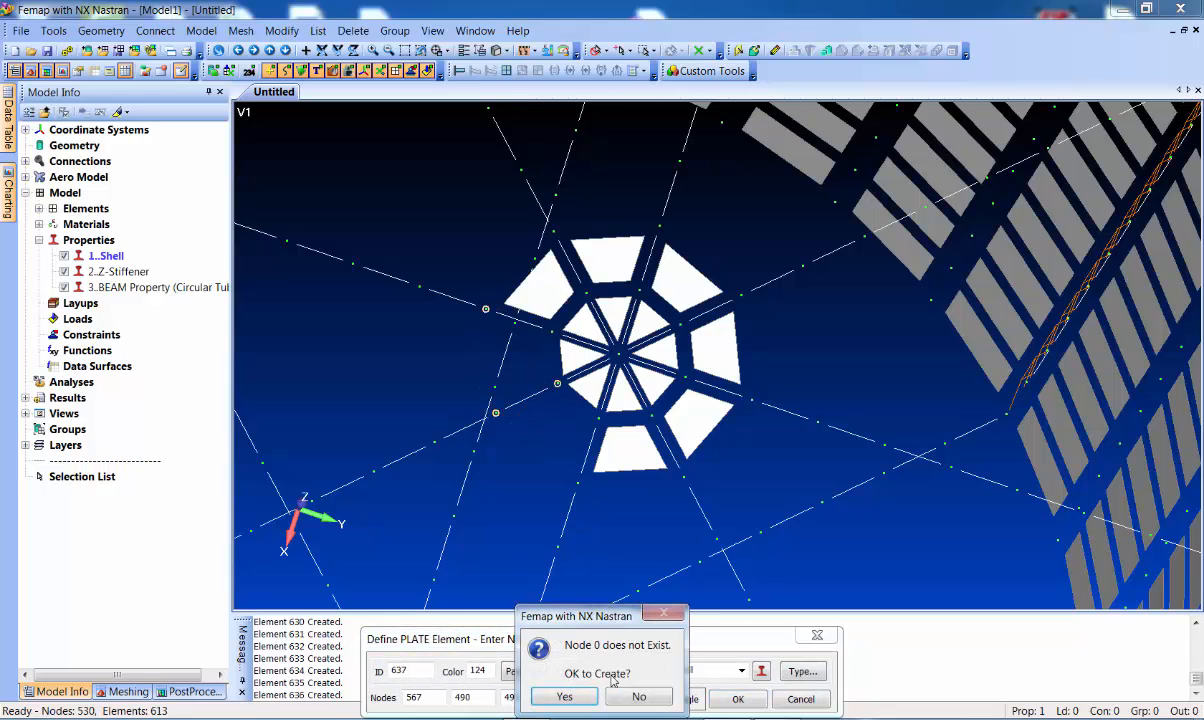
click(630, 700)
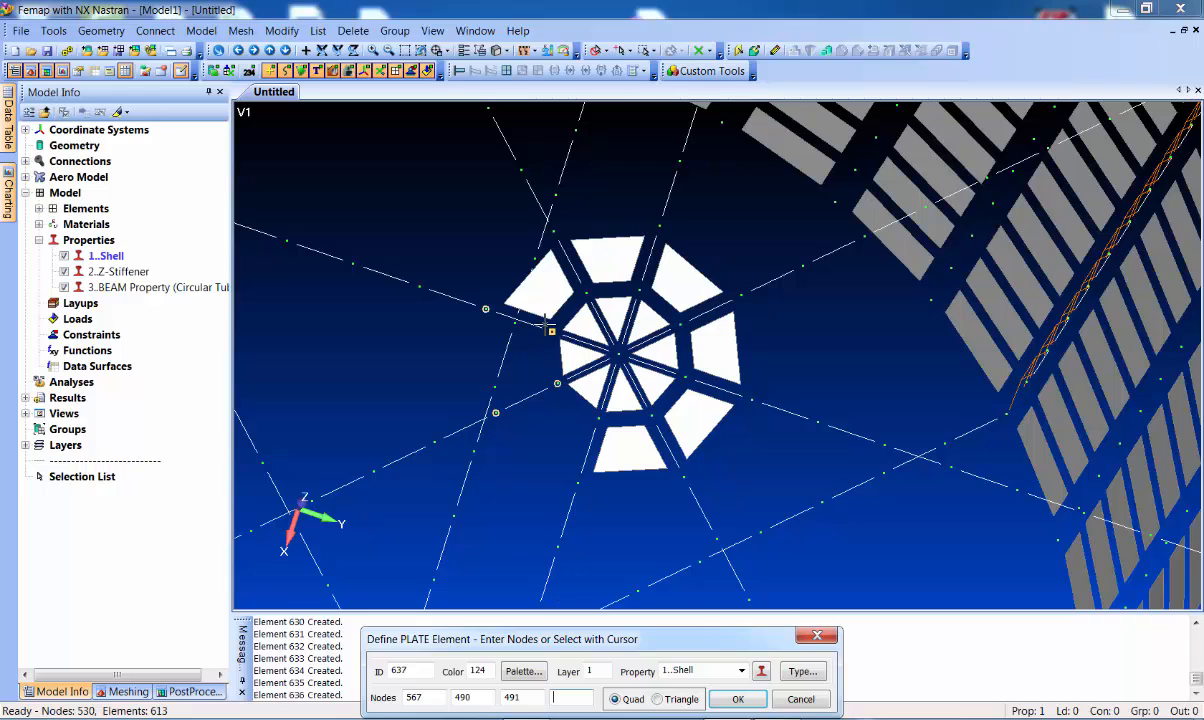
click(738, 700)
click(512, 420)
click(573, 482)
click(592, 430)
double_click(563, 407)
middle_drag(666, 548, 621, 516)
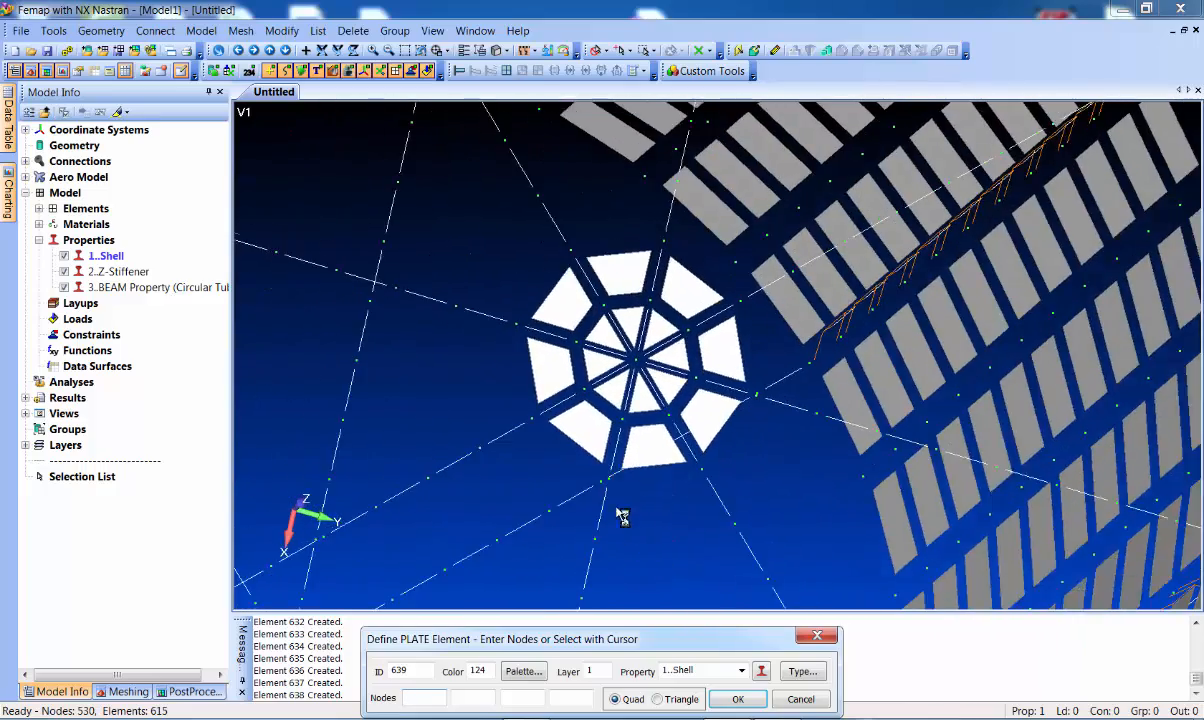
scroll(623, 514, down, 8)
click(811, 700)
Start an element copy and hide the elements with the Z-Stiffener and circular-tube beam properties
middle_drag(731, 465, 644, 454)
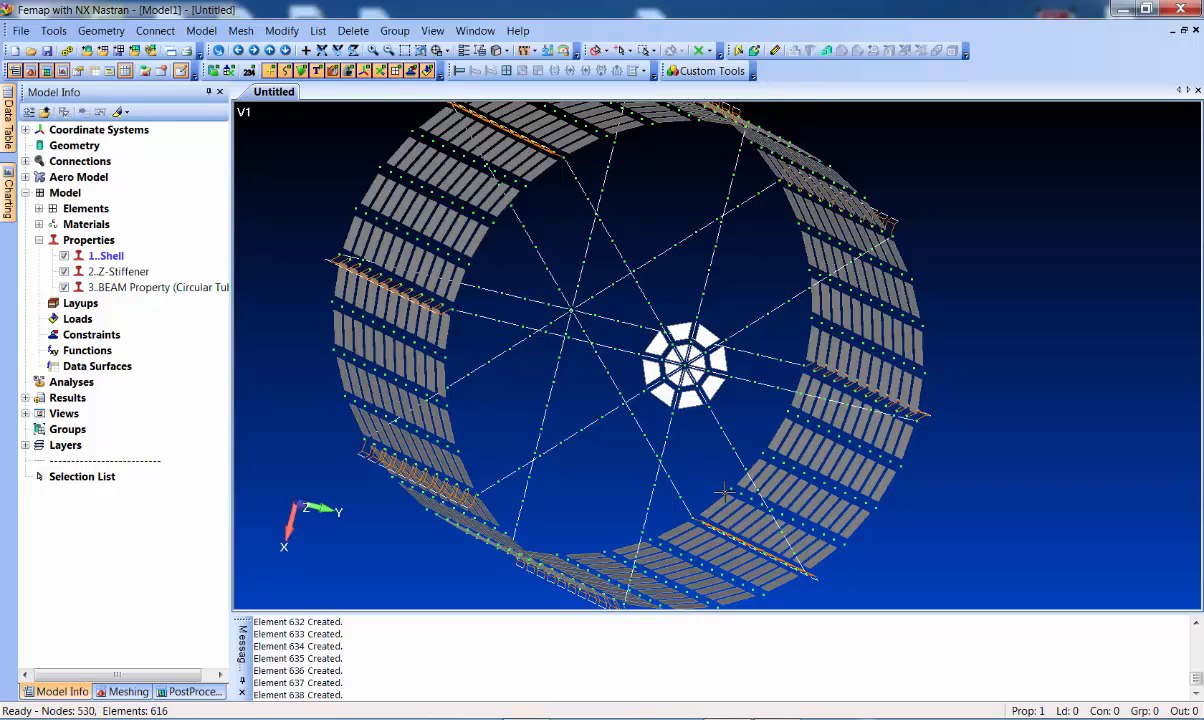
click(241, 30)
mouse_move(300, 261)
click(406, 282)
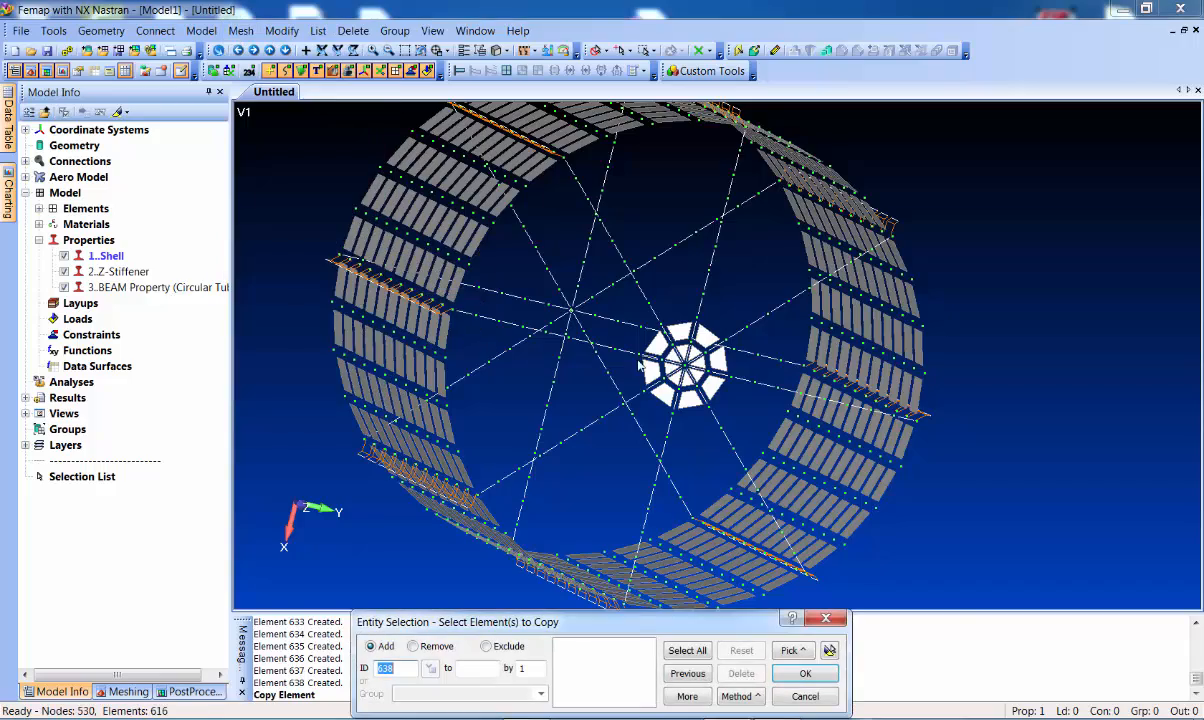
scroll(640, 322, up, 3)
middle_drag(643, 325, 603, 350)
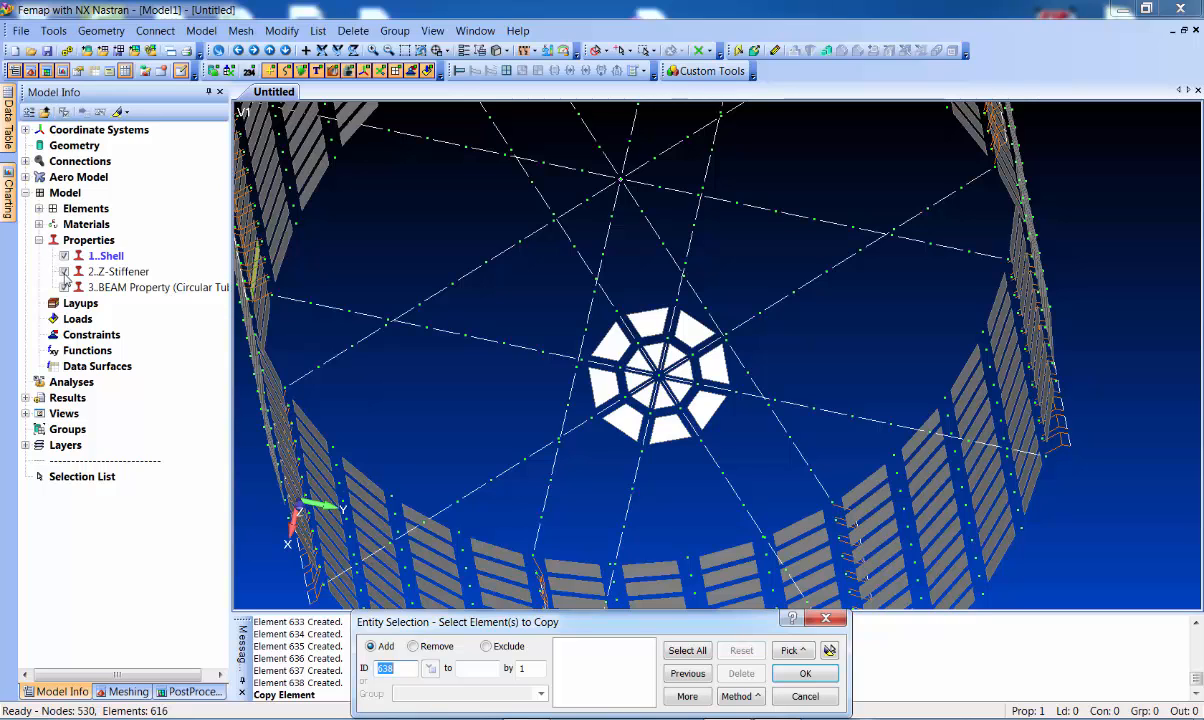
click(64, 271)
click(64, 287)
Select all 16 triangular and quad hub plates around the centre node as the elements to copy
middle_drag(660, 358, 643, 346)
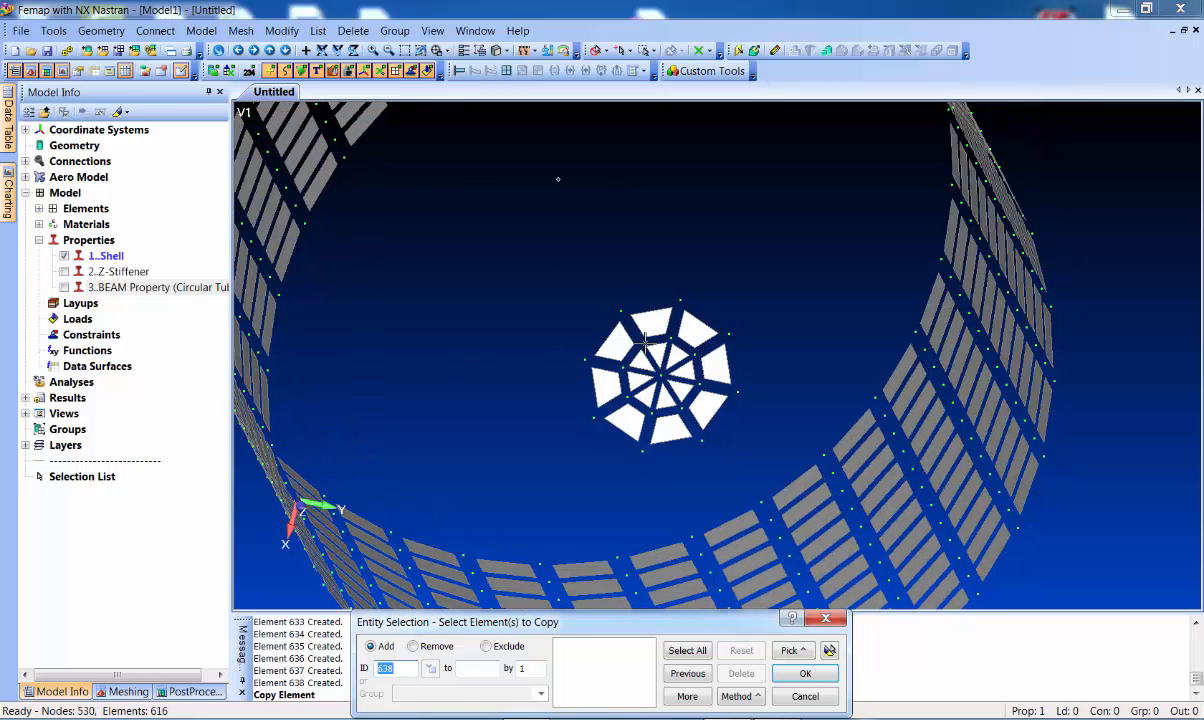
shift+drag(541, 257, 710, 445)
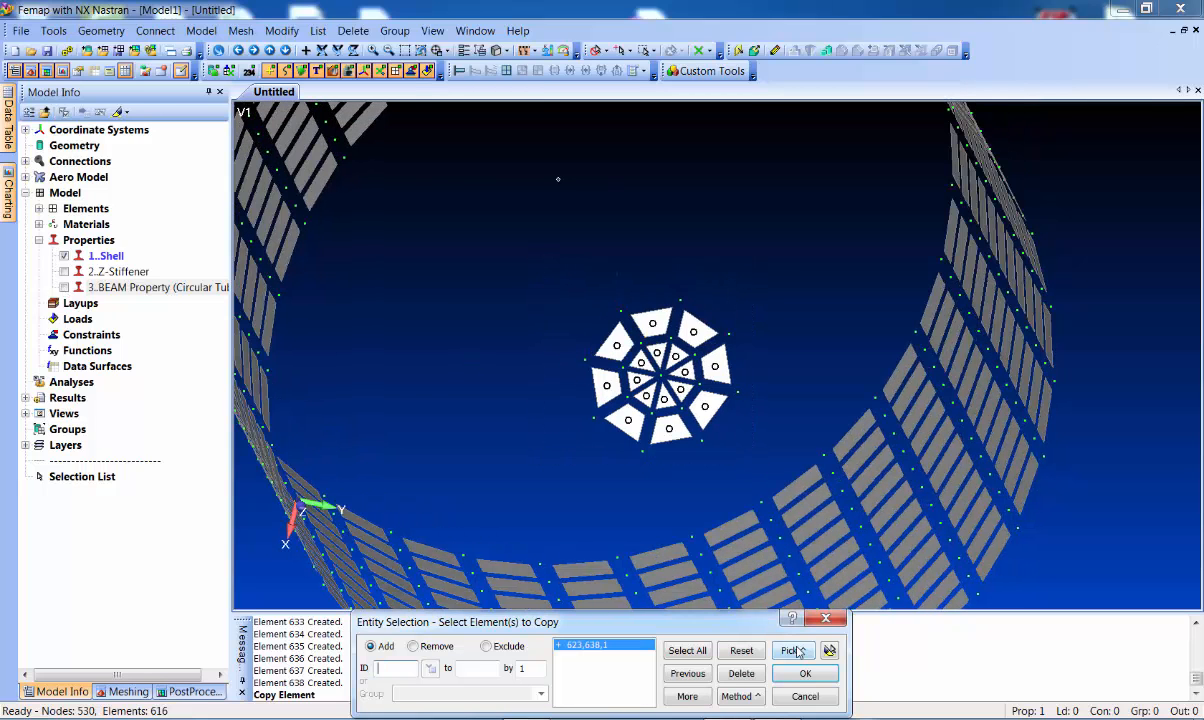
click(805, 675)
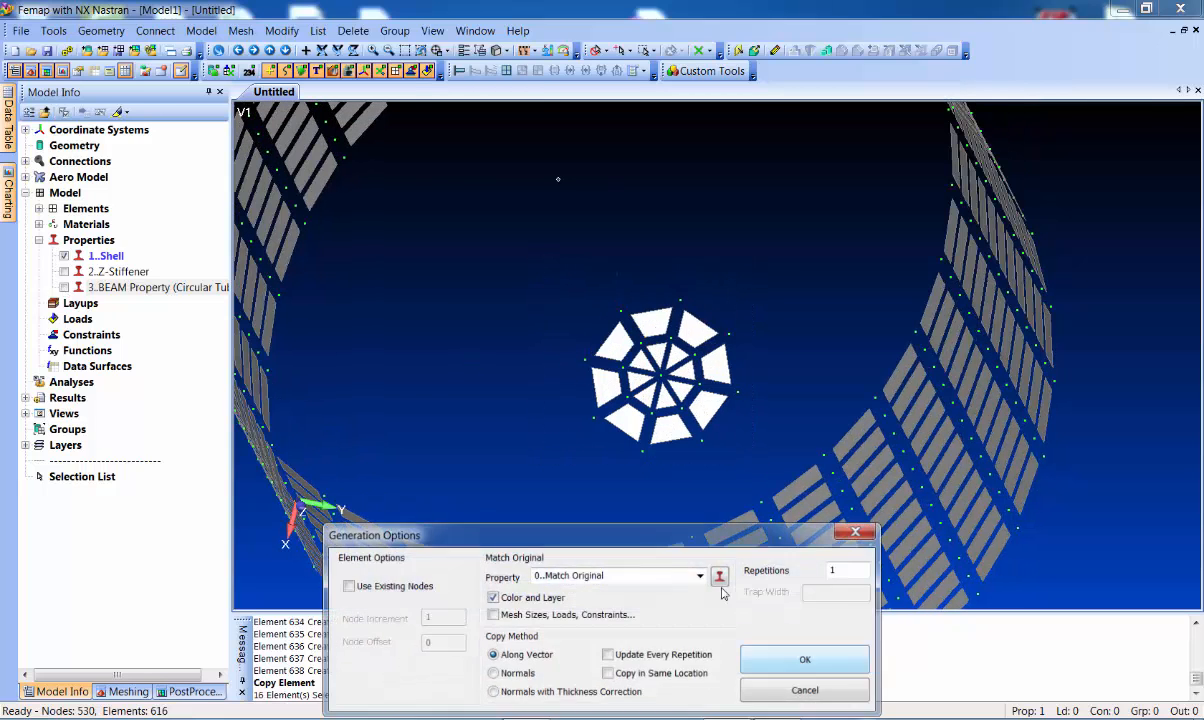
Show the stiffeners and tube beams again, and copy the hub plates once along the vector between the two spoke centre nodes
click(64, 271)
click(64, 287)
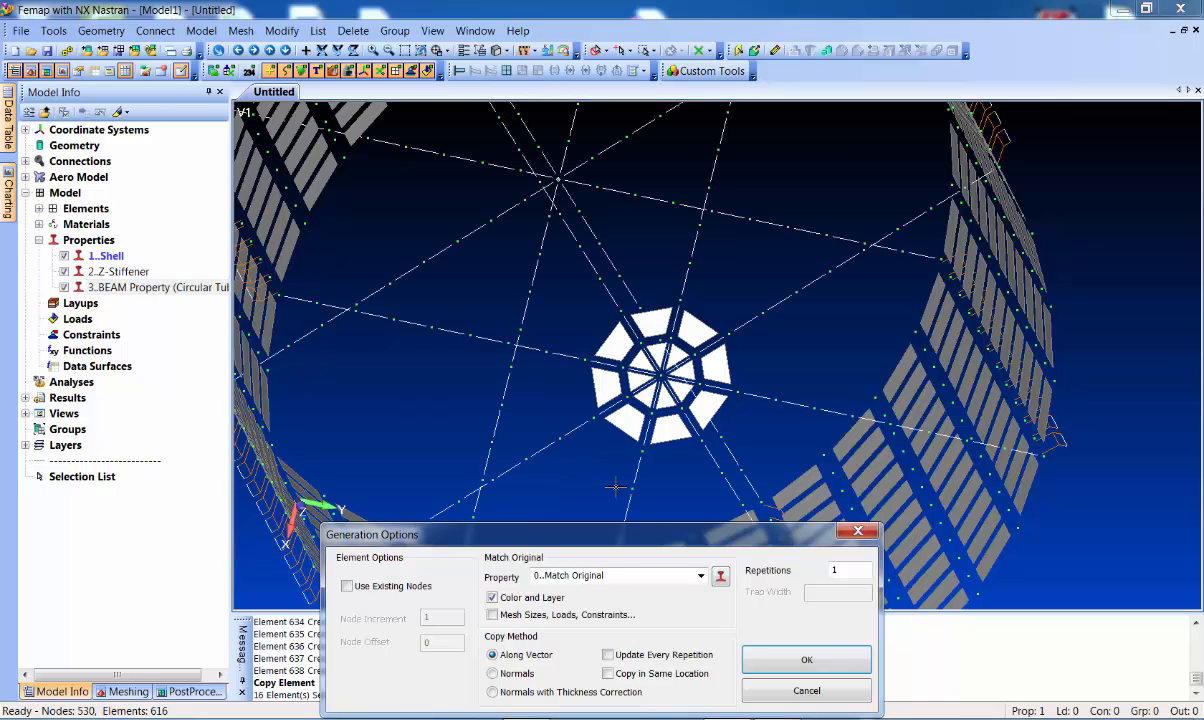
middle_drag(560, 410, 697, 516)
click(775, 655)
click(491, 166)
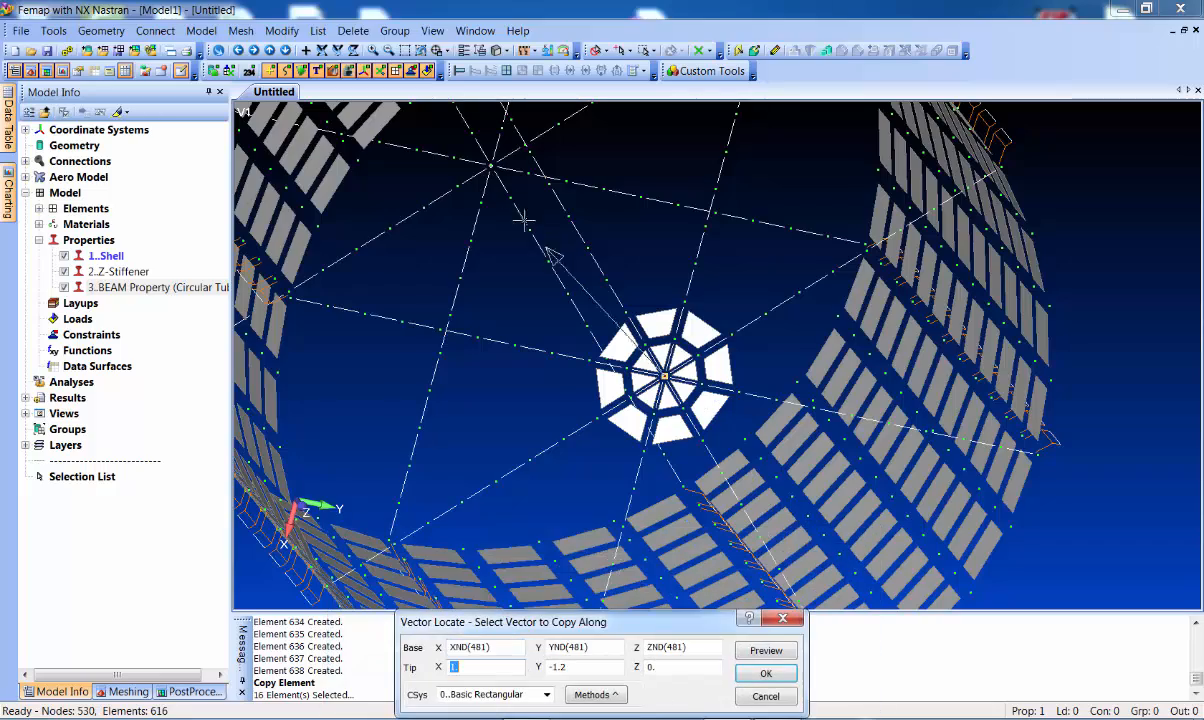
double_click(491, 167)
scroll(486, 273, down, 4)
mouse_move(348, 272)
middle_down()
mouse_move(352, 236)
mouse_move(371, 226)
mouse_move(352, 236)
mouse_move(362, 253)
middle_up()
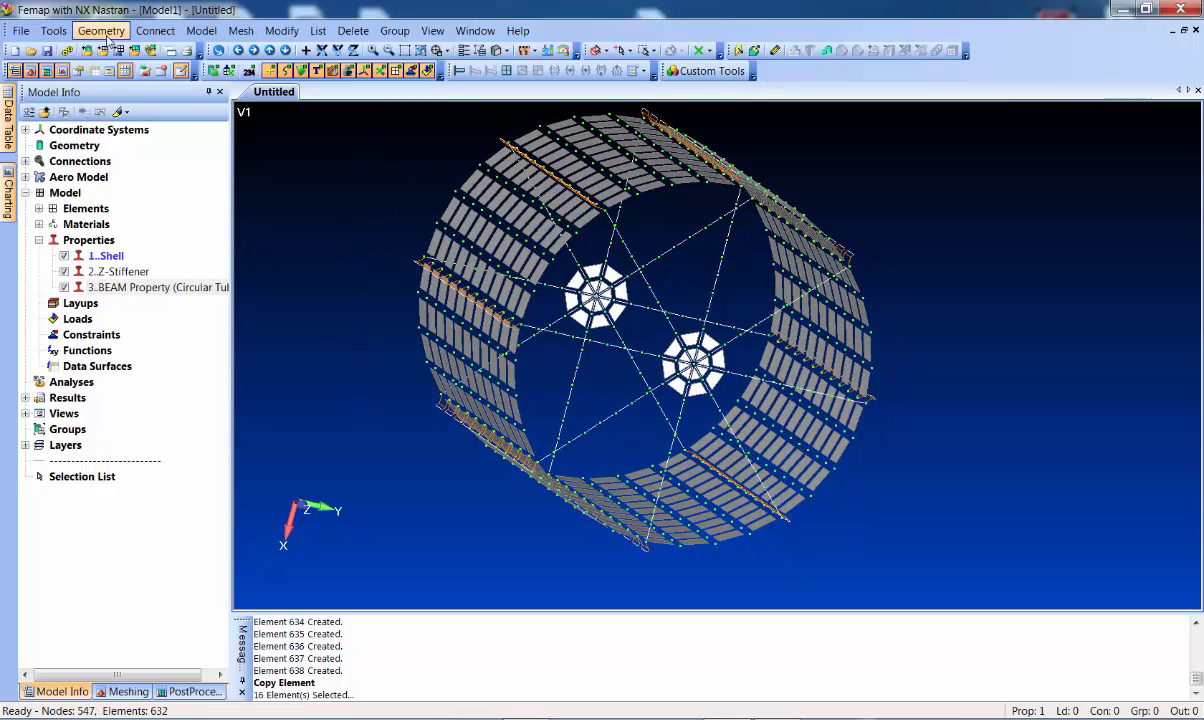
Check all nodes for coincidence, preview the coincident pairs, and merge them with Safe Merge at the default tolerance
click(53, 30)
mouse_move(126, 477)
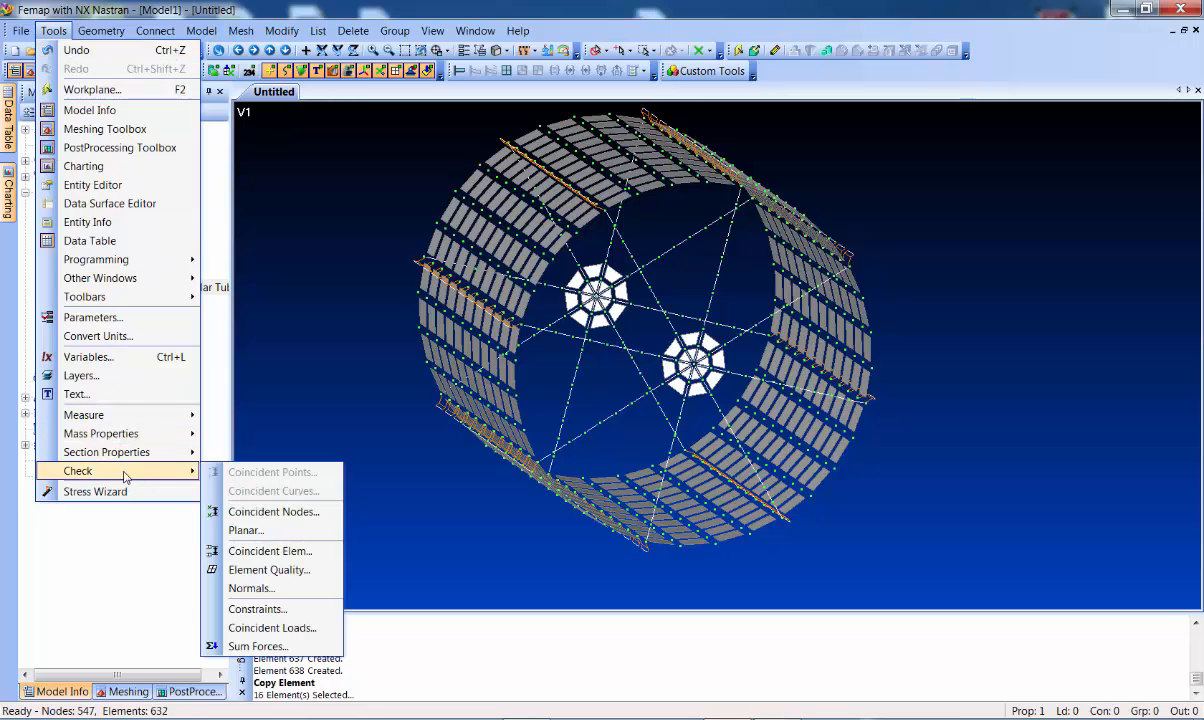
click(262, 511)
click(680, 651)
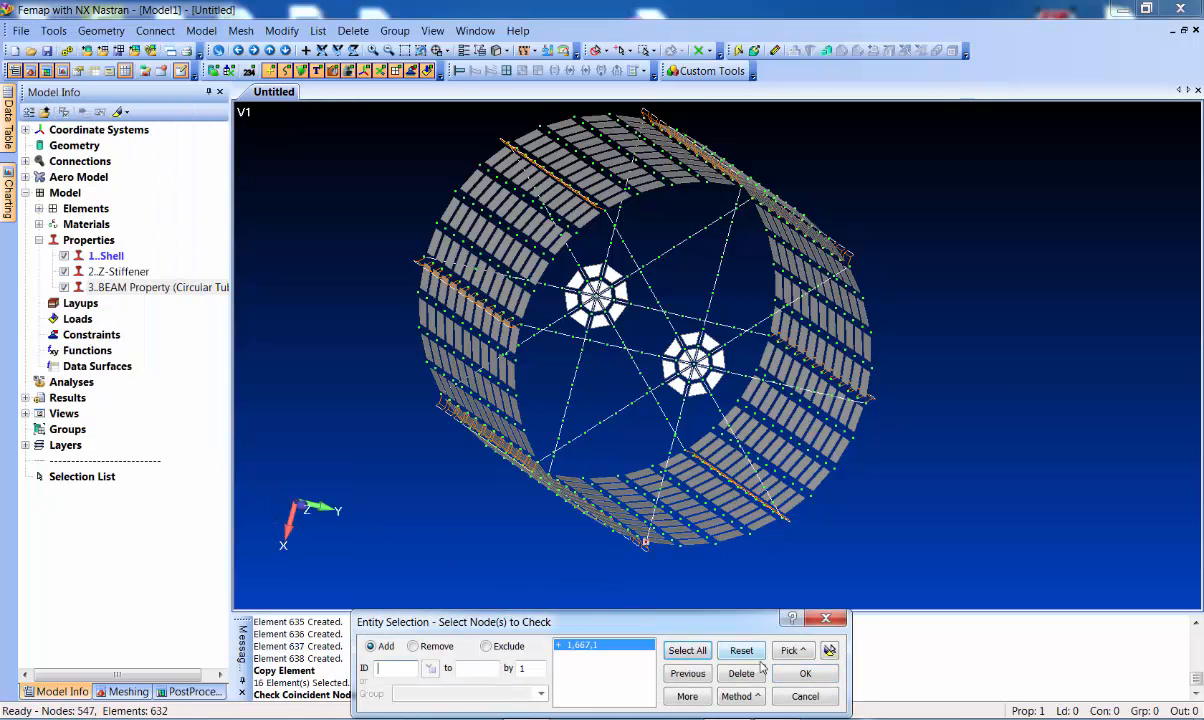
click(805, 673)
click(458, 442)
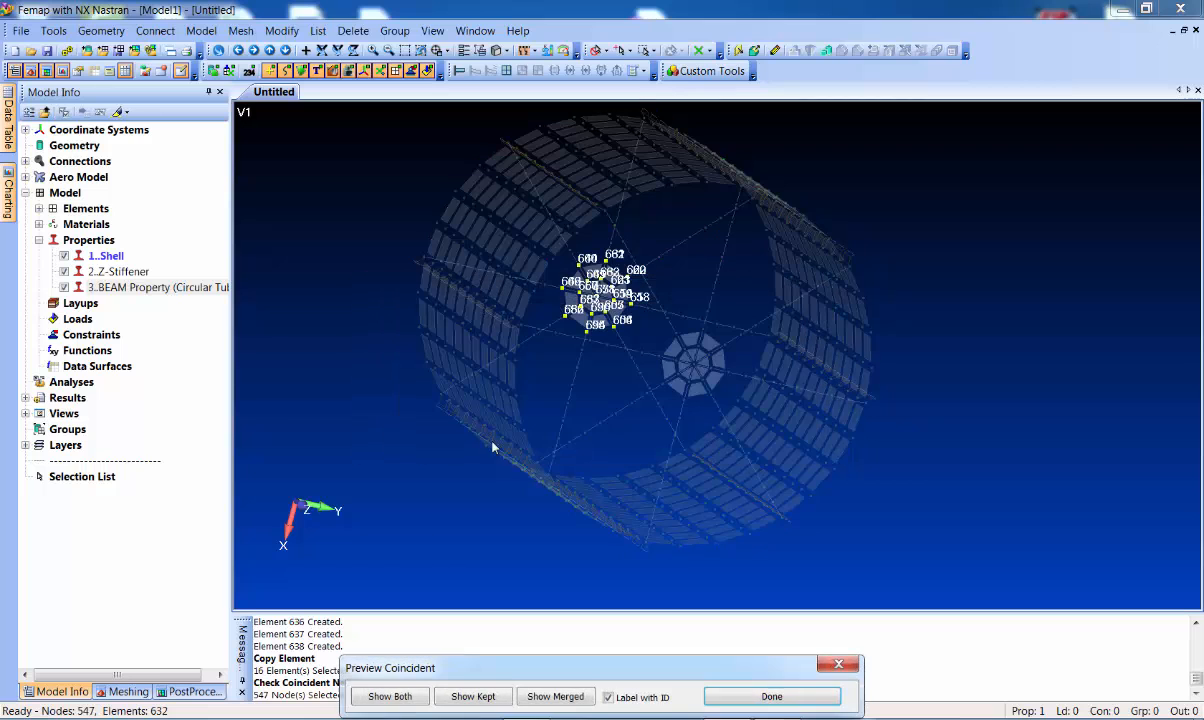
click(752, 700)
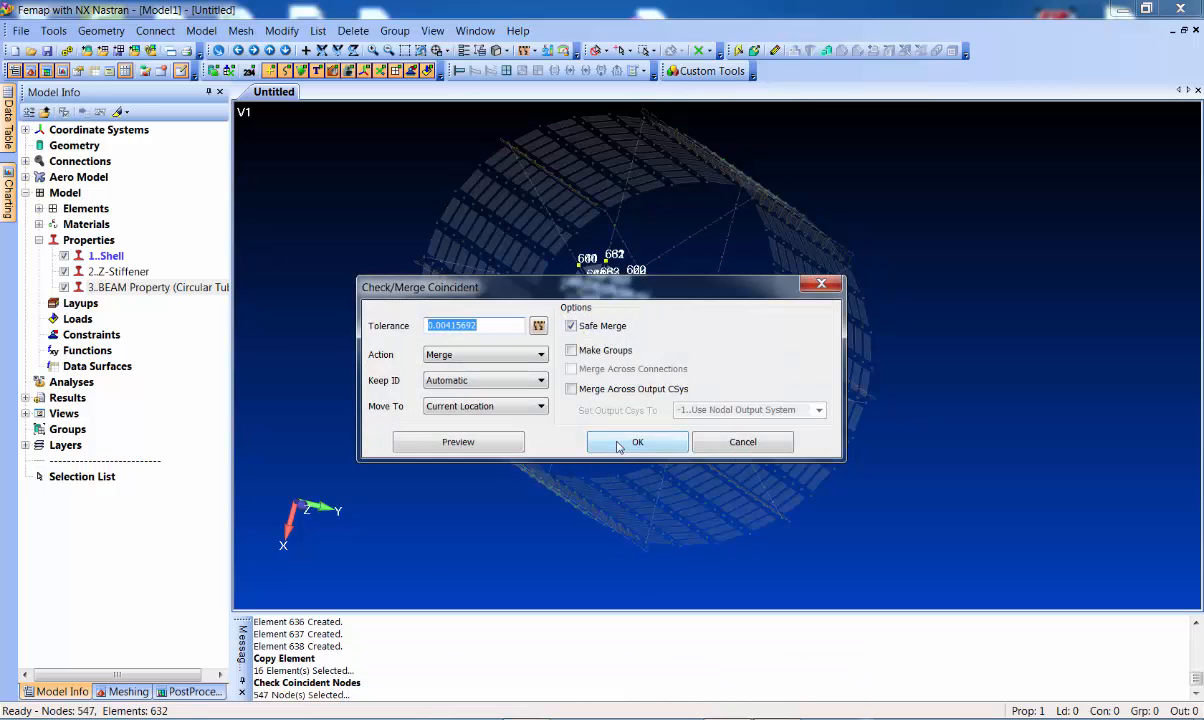
click(622, 444)
Create a constraint set titled "Fixed At base" and start defining a nodal constraint
middle_drag(408, 345, 414, 352)
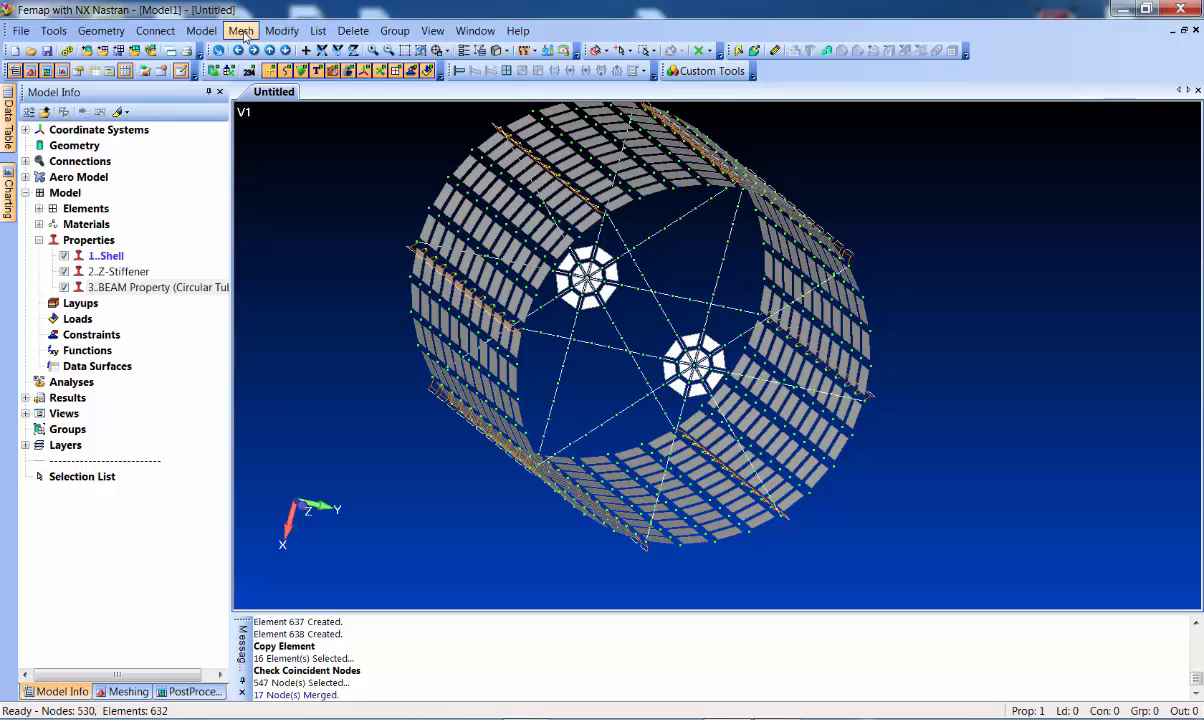
click(202, 31)
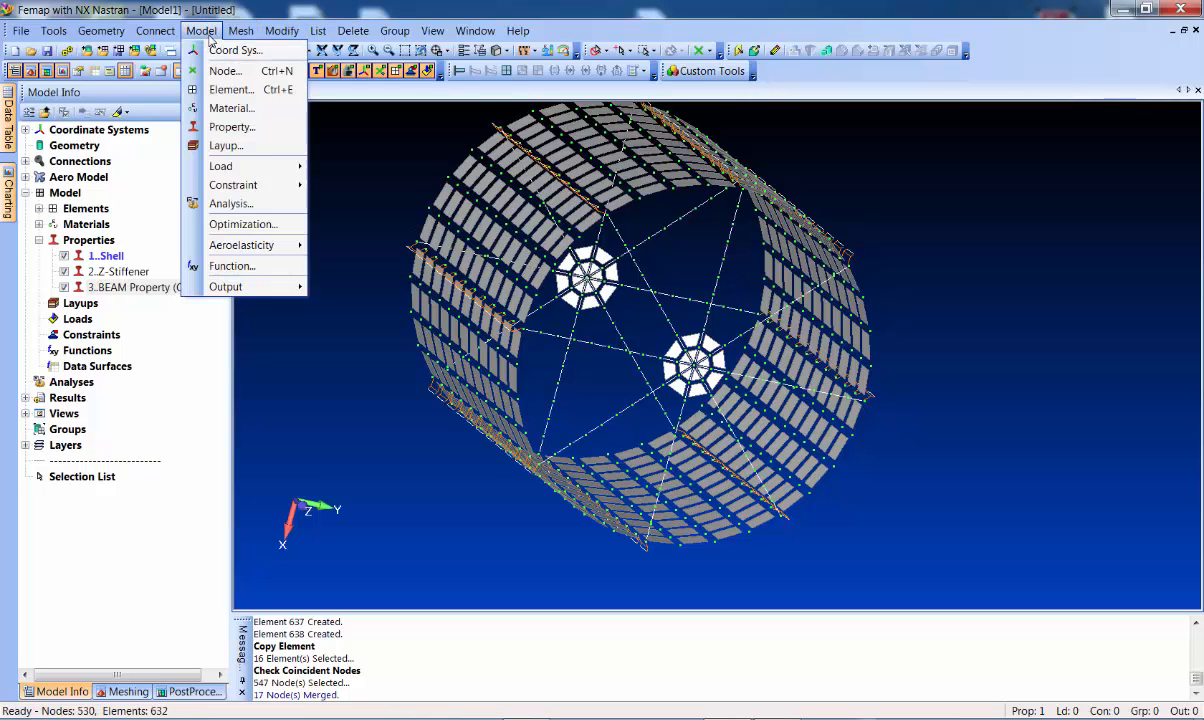
mouse_move(240, 185)
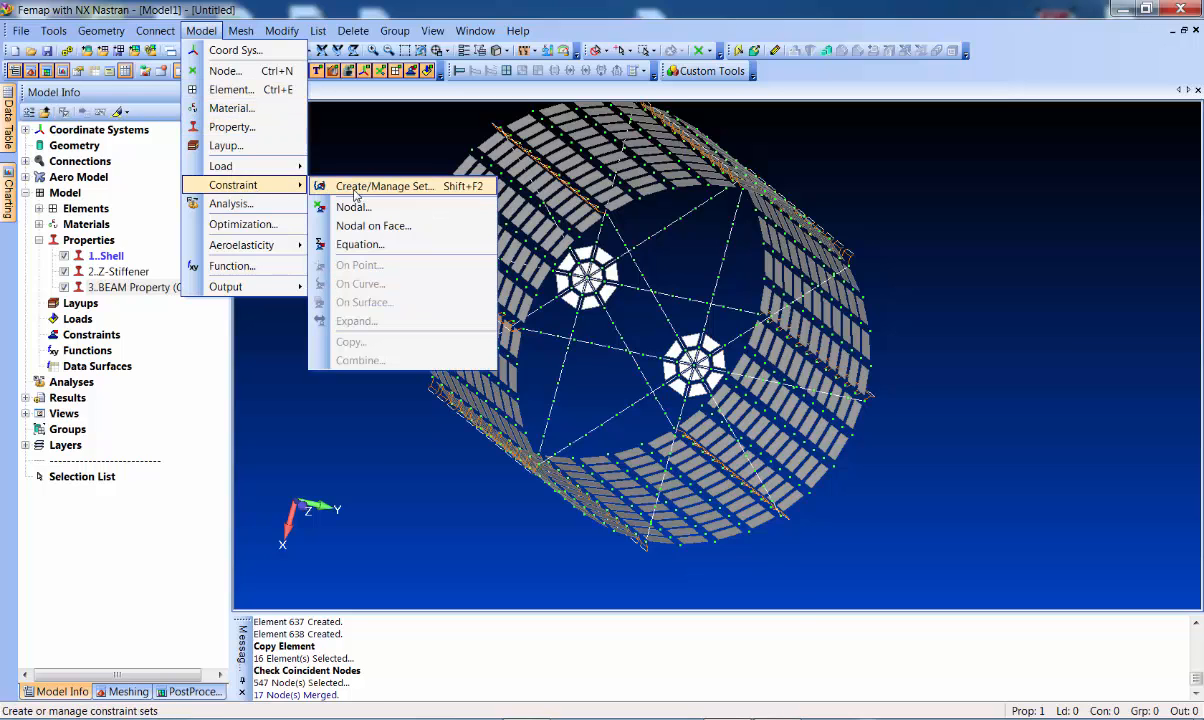
click(370, 186)
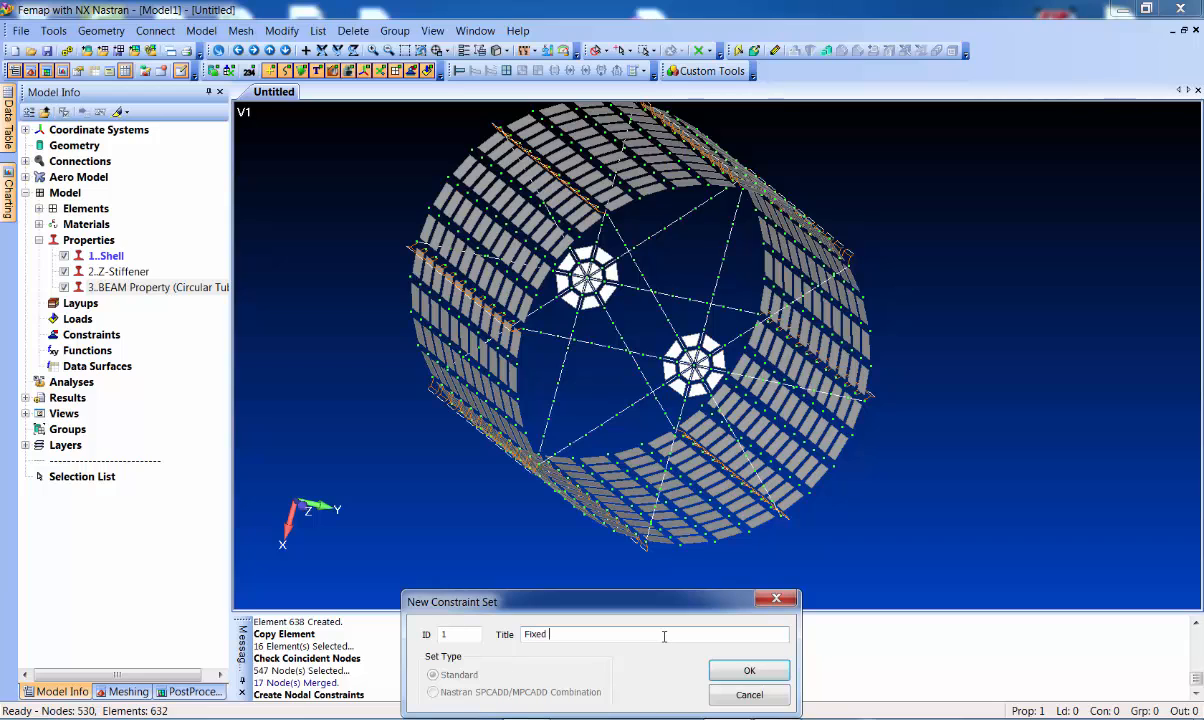
text(Fixed At base)
key(Return)
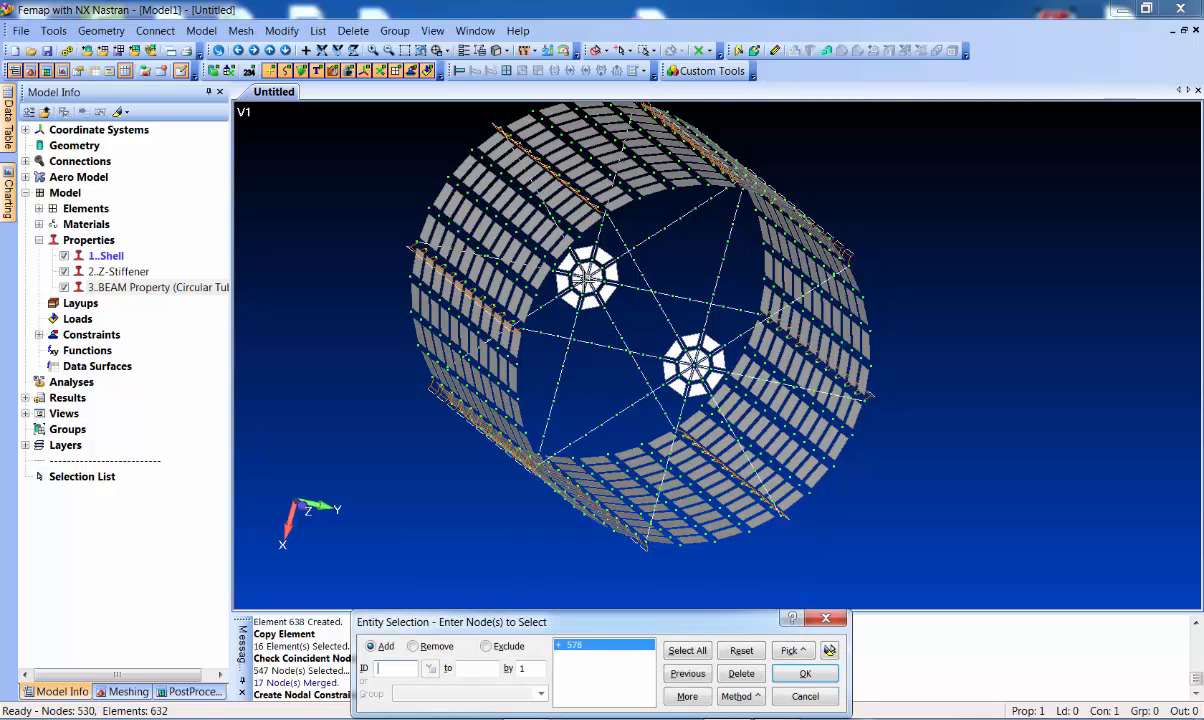
Apply a fully fixed nodal constraint to hub centre node 578 and finish creating constraints
click(805, 673)
click(554, 669)
click(794, 666)
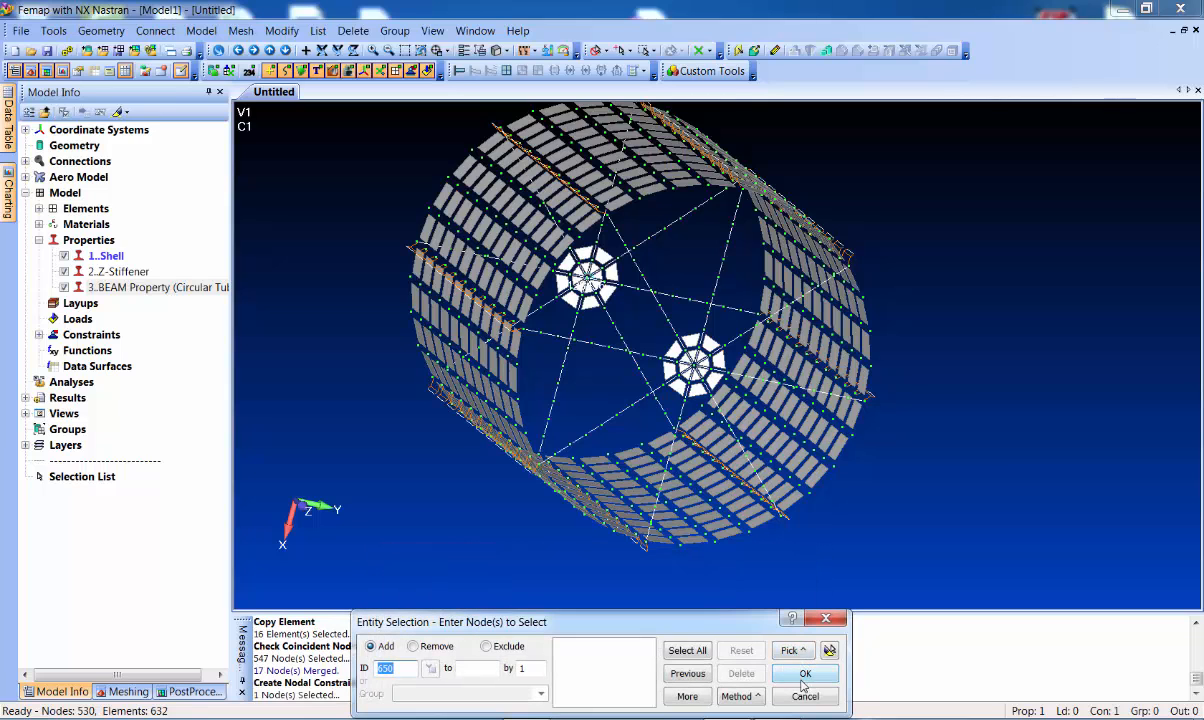
click(800, 695)
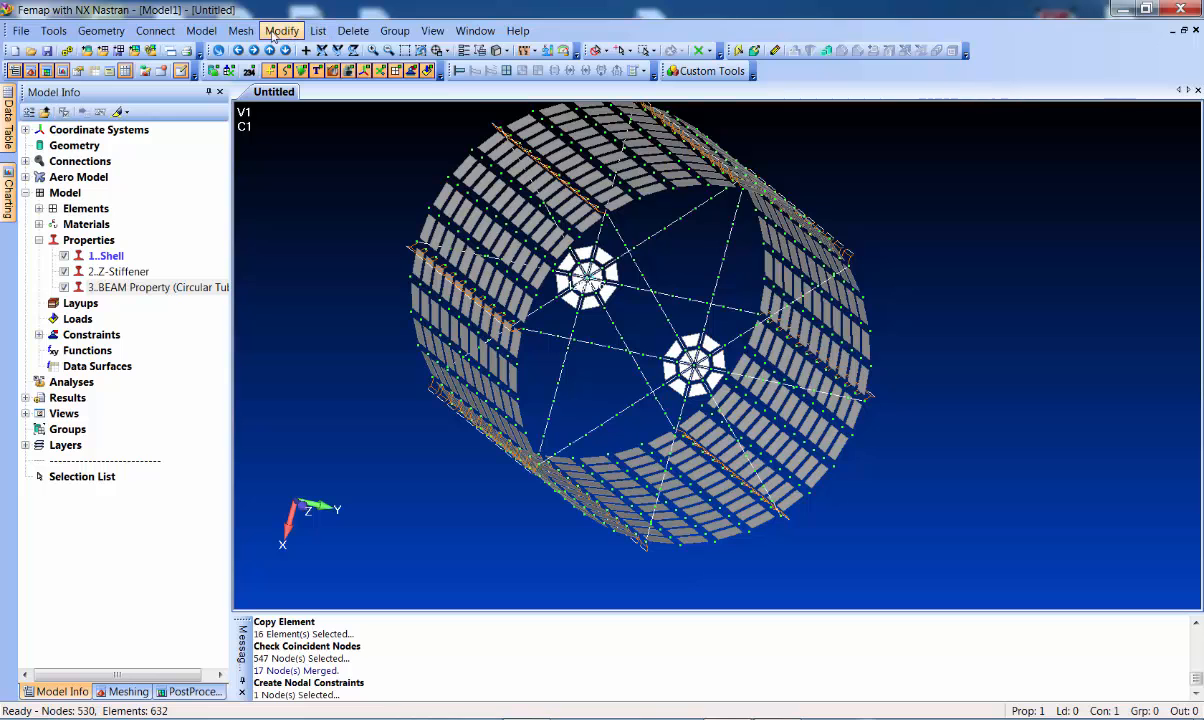
Create an analysis set for NX Nastran with the analysis type Normal Modes/Eigenvalue, leaving its title blank
click(201, 30)
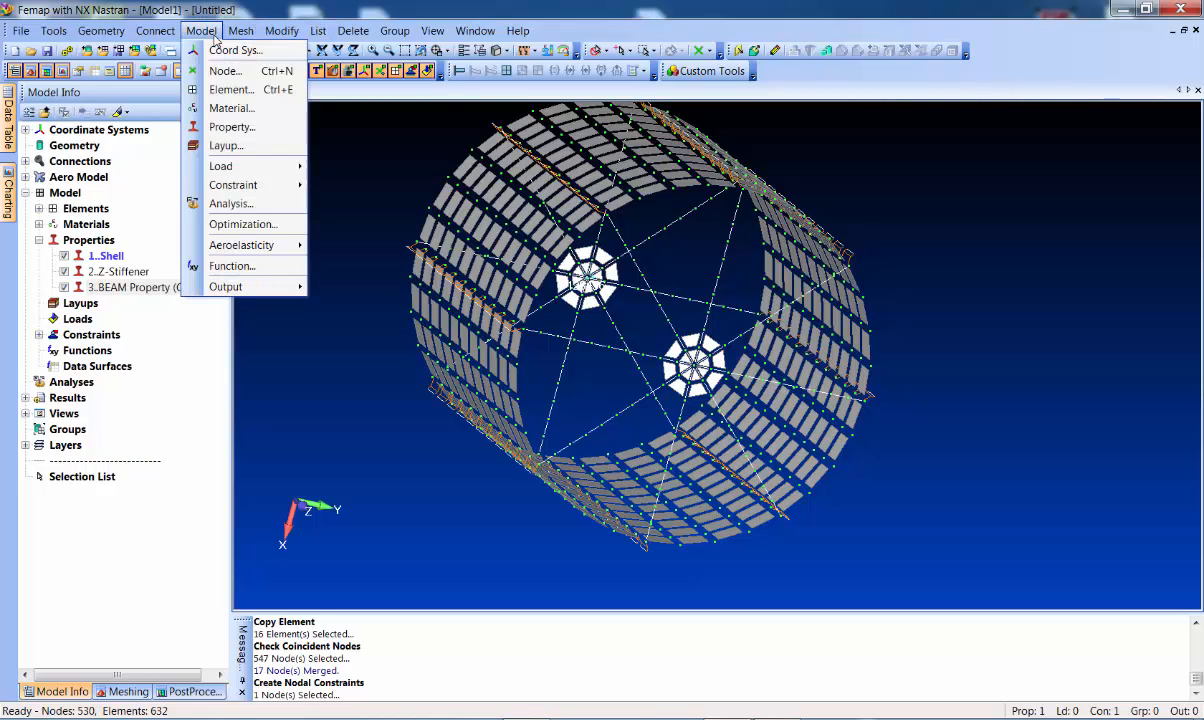
click(250, 201)
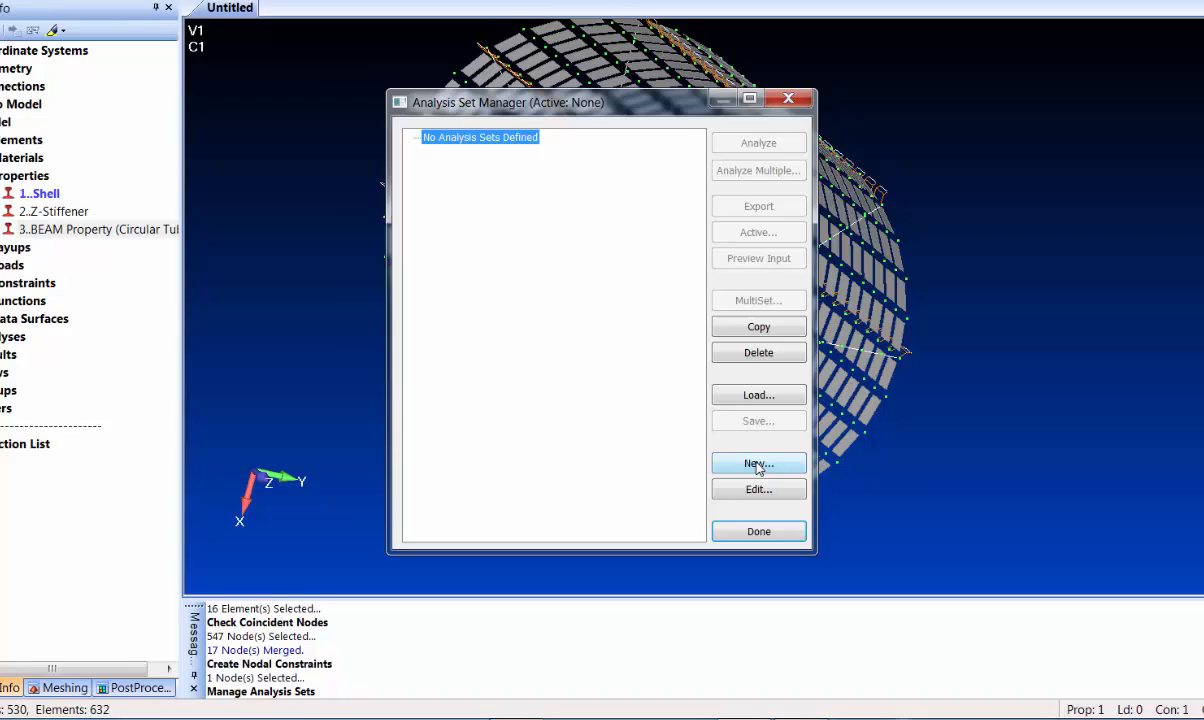
click(739, 494)
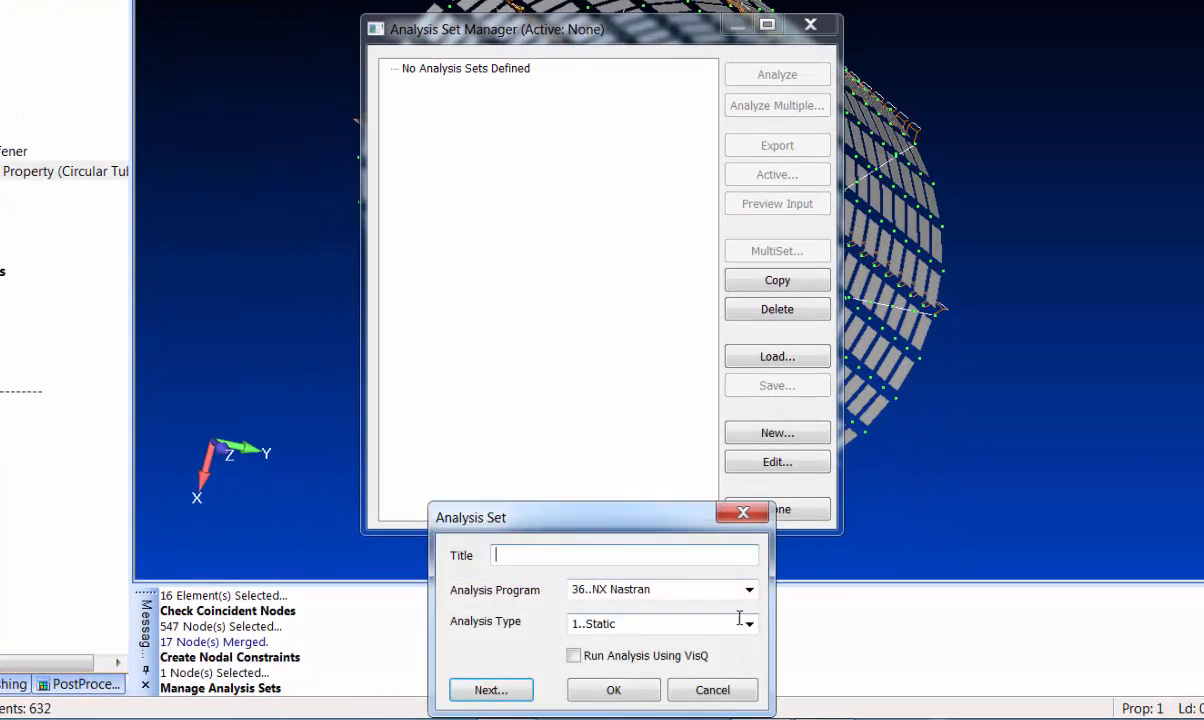
click(739, 620)
click(687, 390)
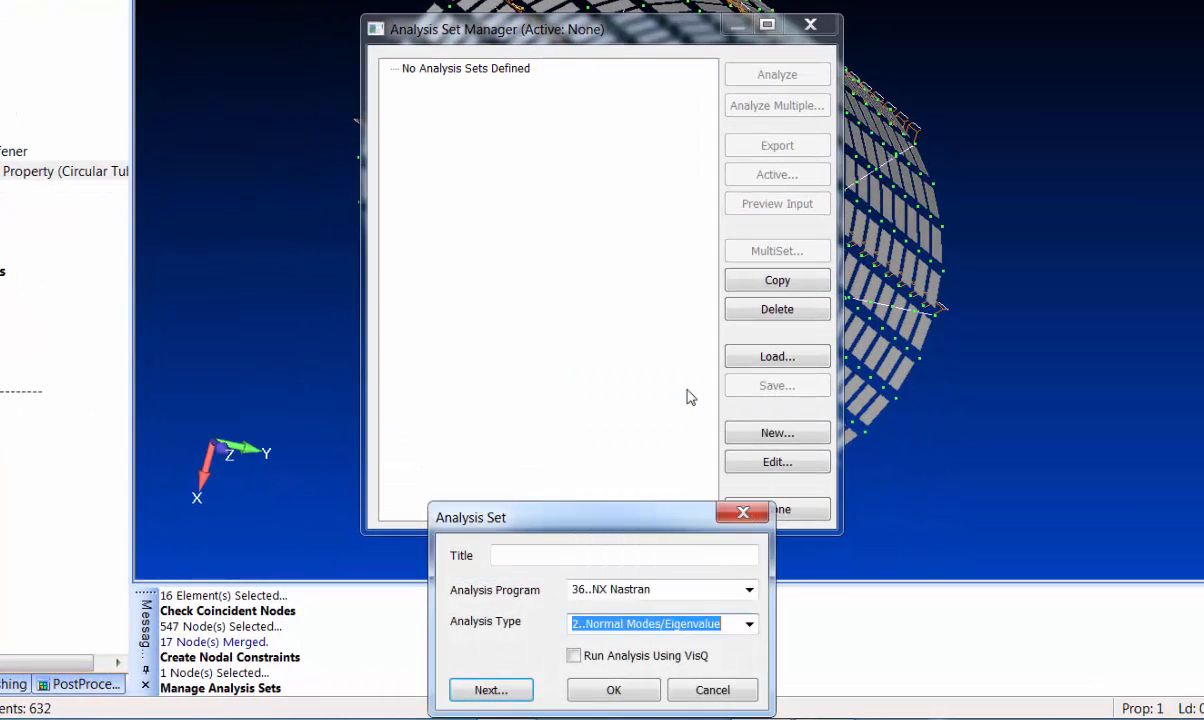
click(645, 680)
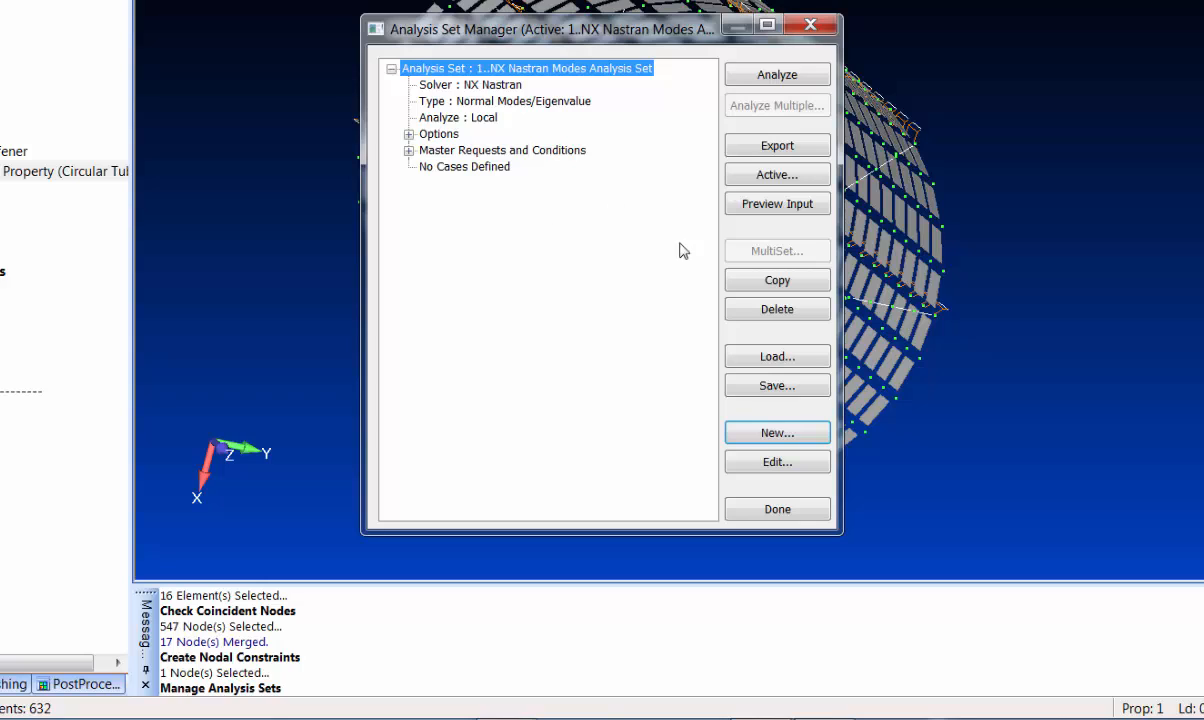
Review the constraint, property, material and grid entries in the analysis input file preview, and run the modes analysis
click(801, 204)
drag(905, 78, 860, 86)
scroll(485, 261, down, 2)
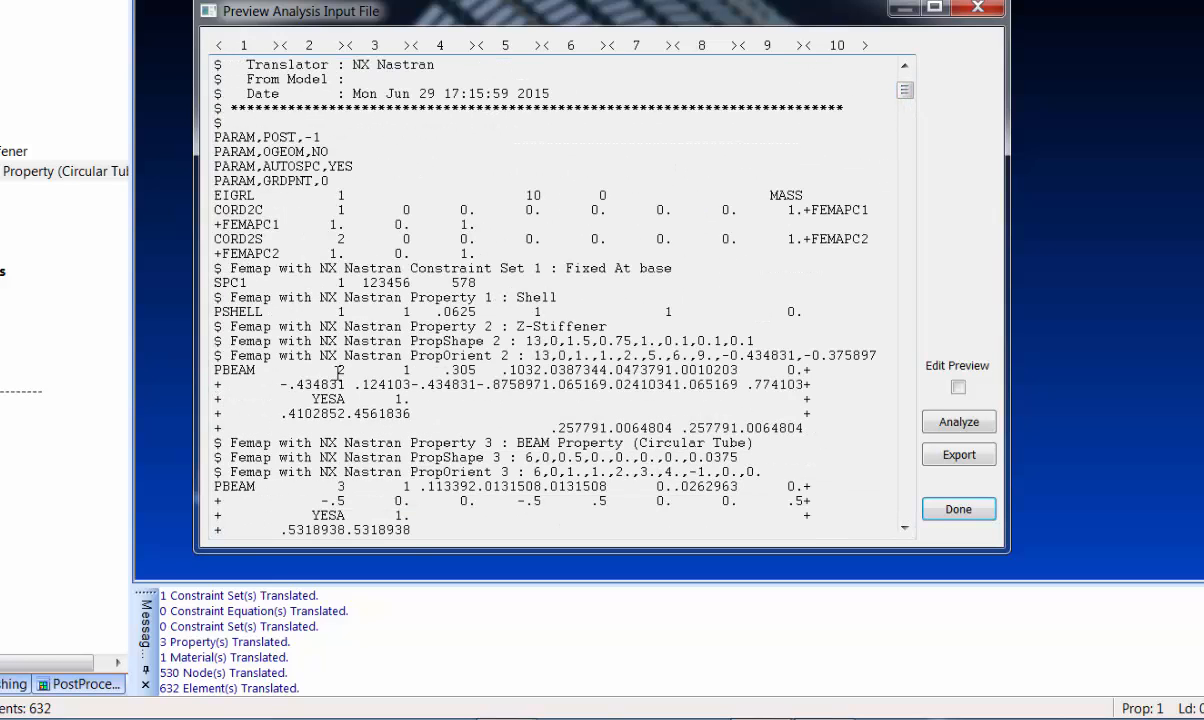
scroll(333, 390, down, 5)
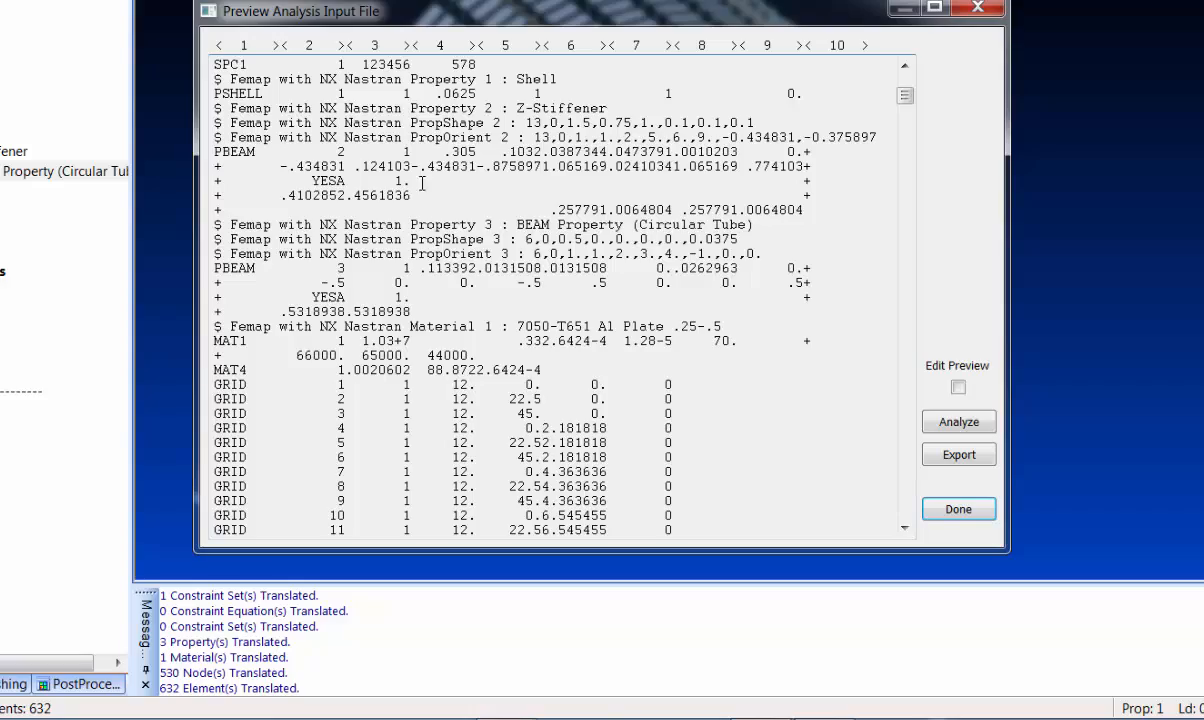
scroll(301, 459, up, 5)
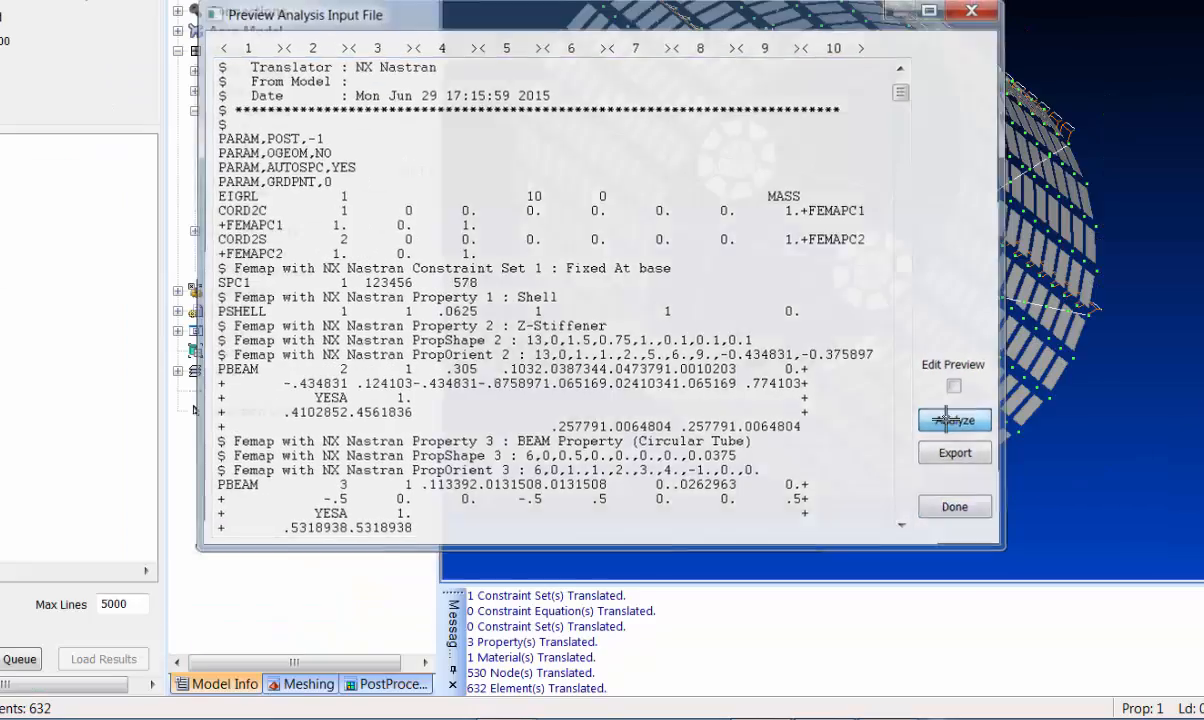
click(947, 423)
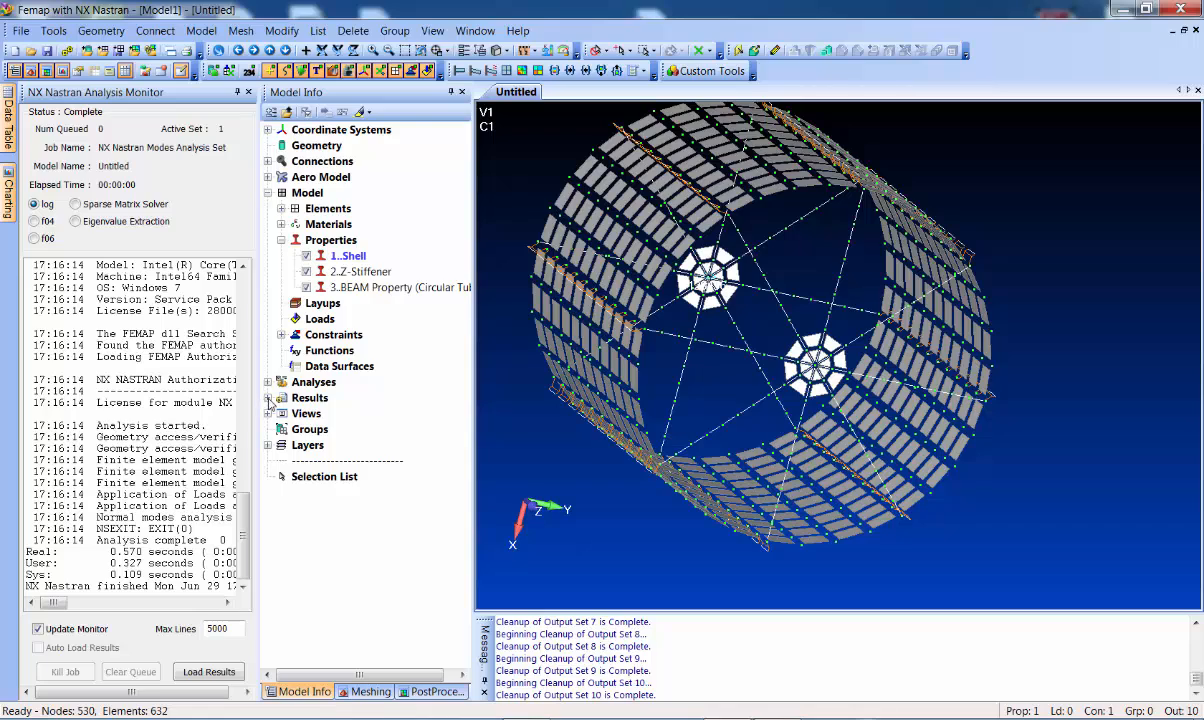
List the result categories in the model tree and turn off the element shrink display
click(268, 399)
middle_drag(591, 261, 742, 272)
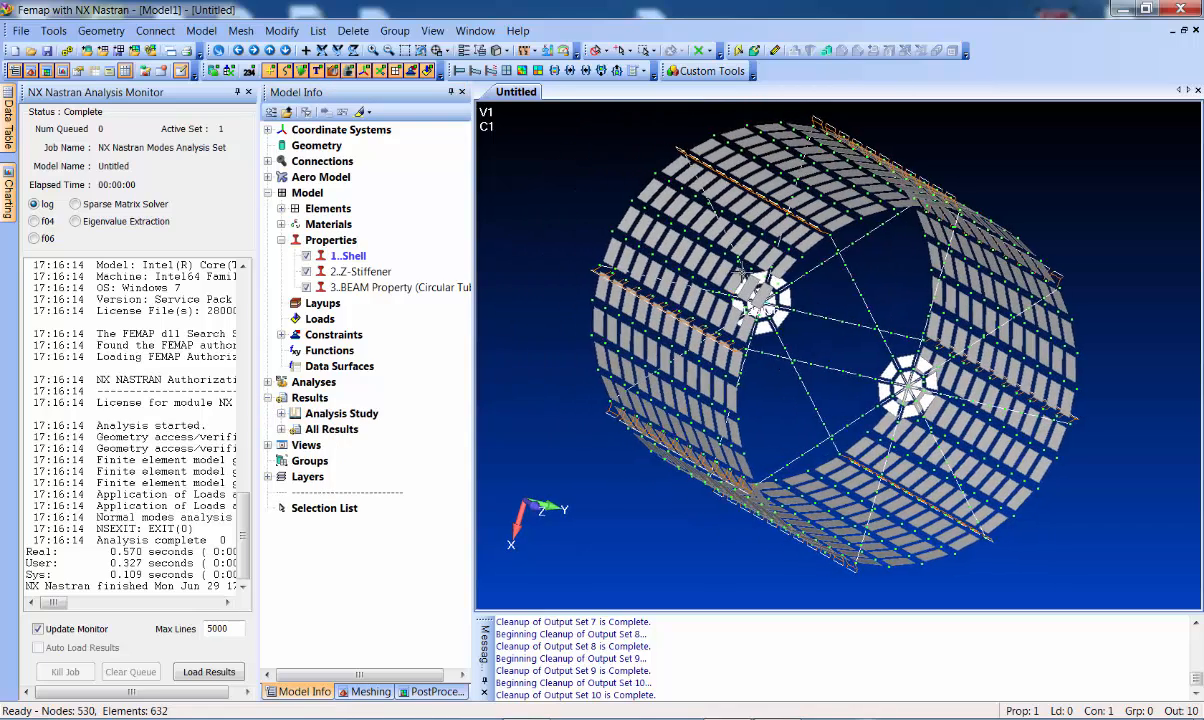
click(507, 51)
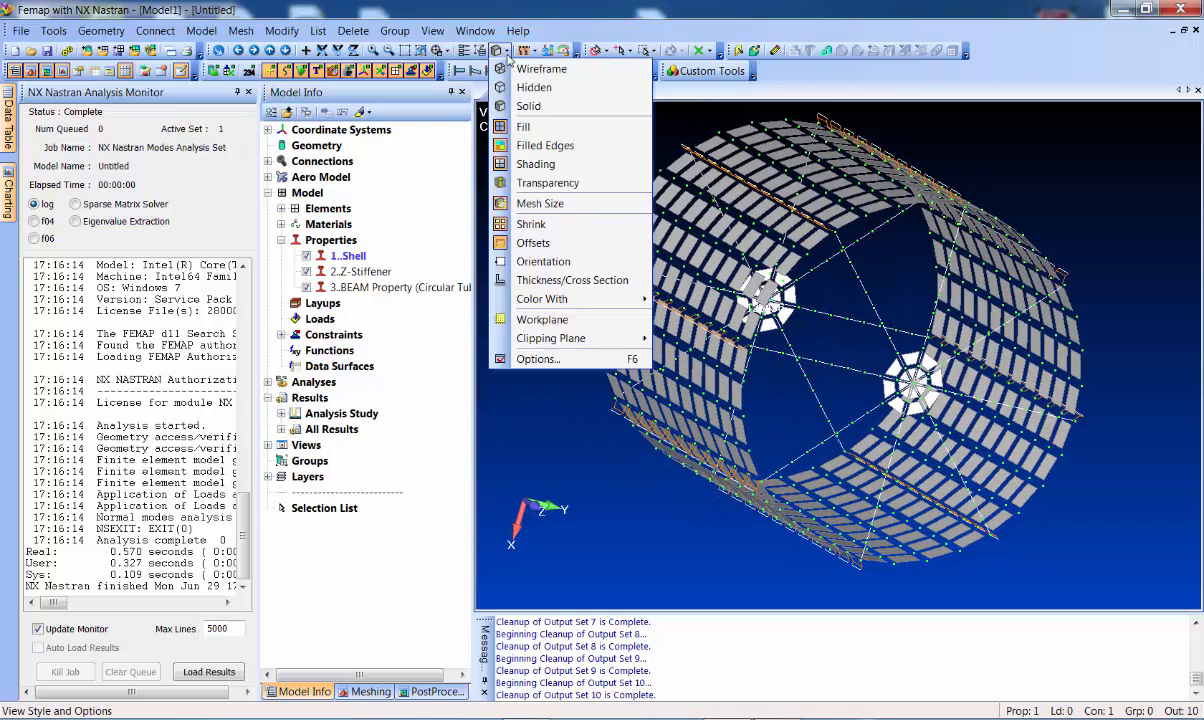
click(574, 227)
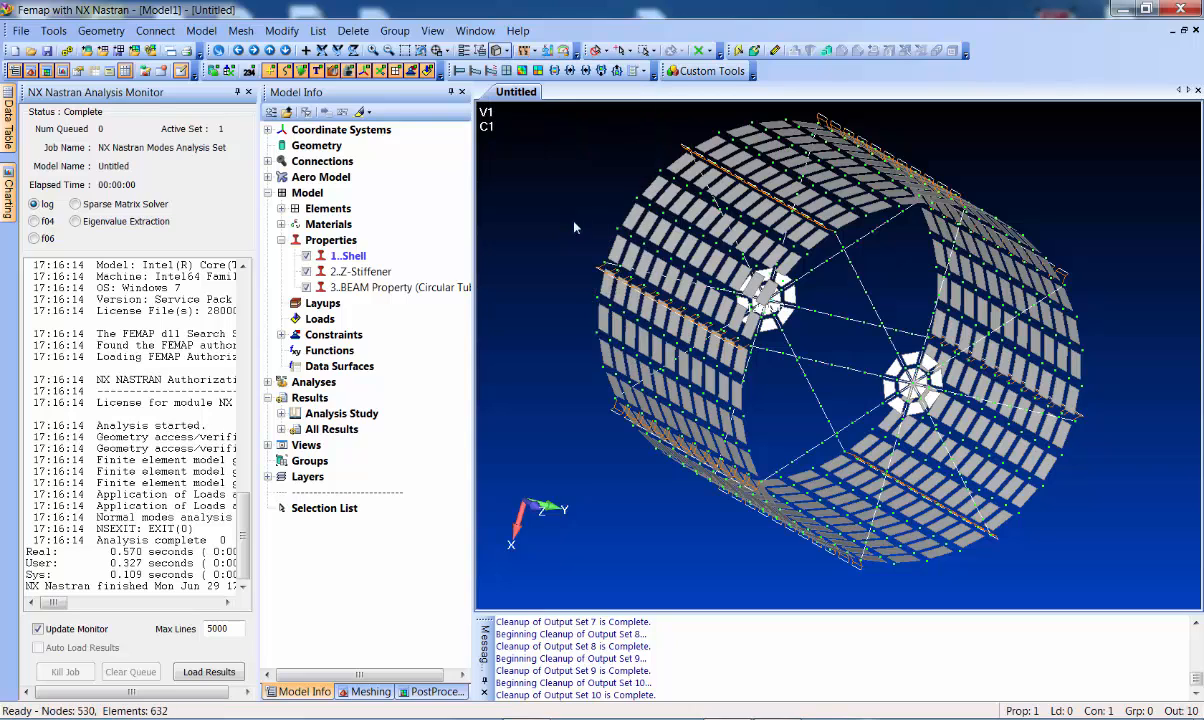
mouse_move(644, 206)
middle_down()
mouse_move(659, 225)
mouse_move(642, 205)
middle_up()
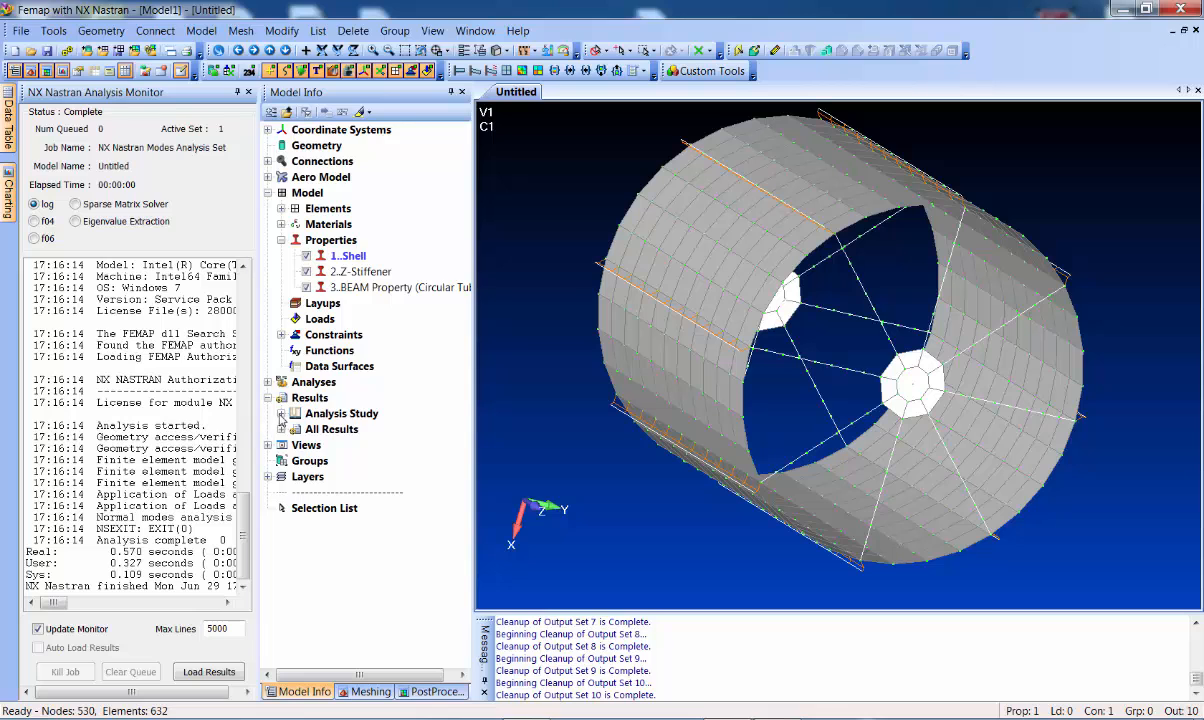
List the output sets of the NX Nastran modes study and animate the Mode 1 shape
click(281, 413)
click(295, 429)
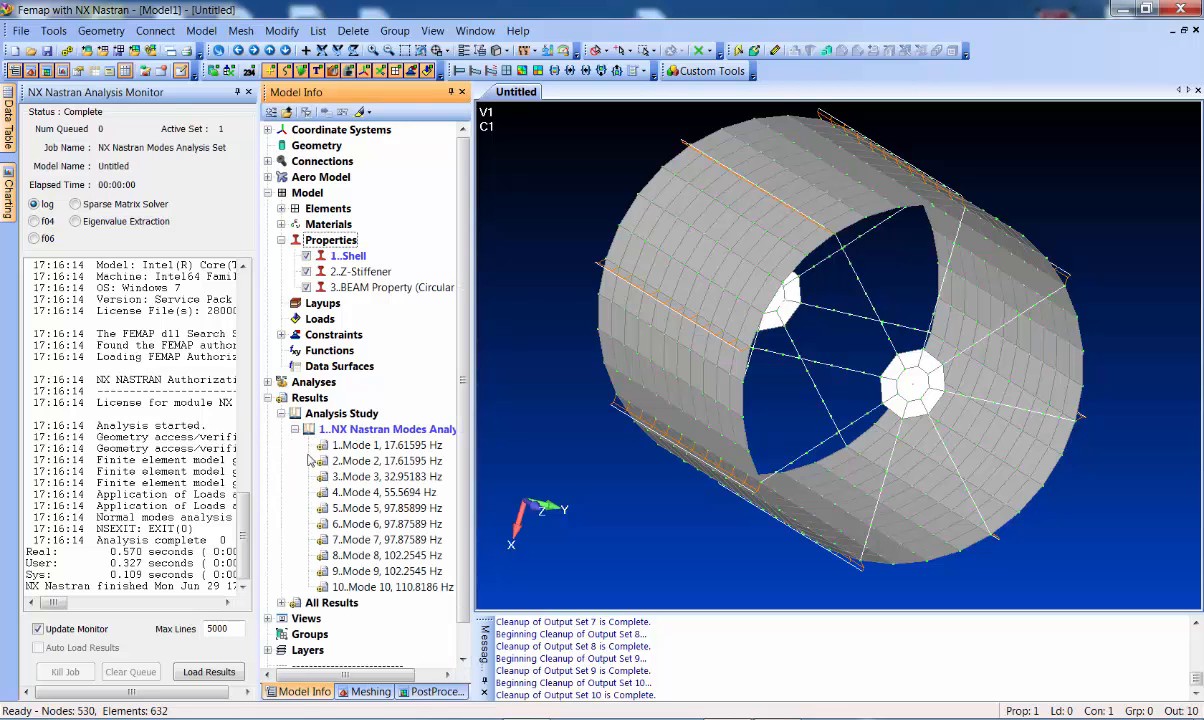
right_click(389, 449)
click(450, 312)
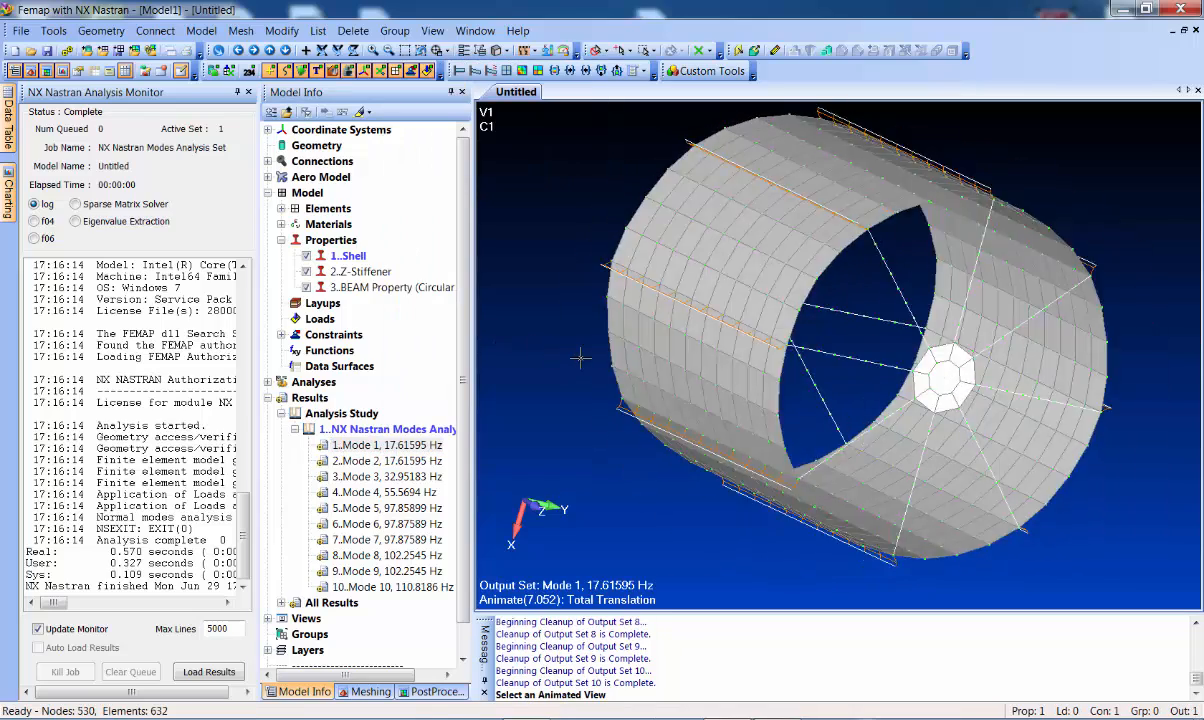
Examine the animated shapes of Modes 2 through 8 one after another
double_click(424, 463)
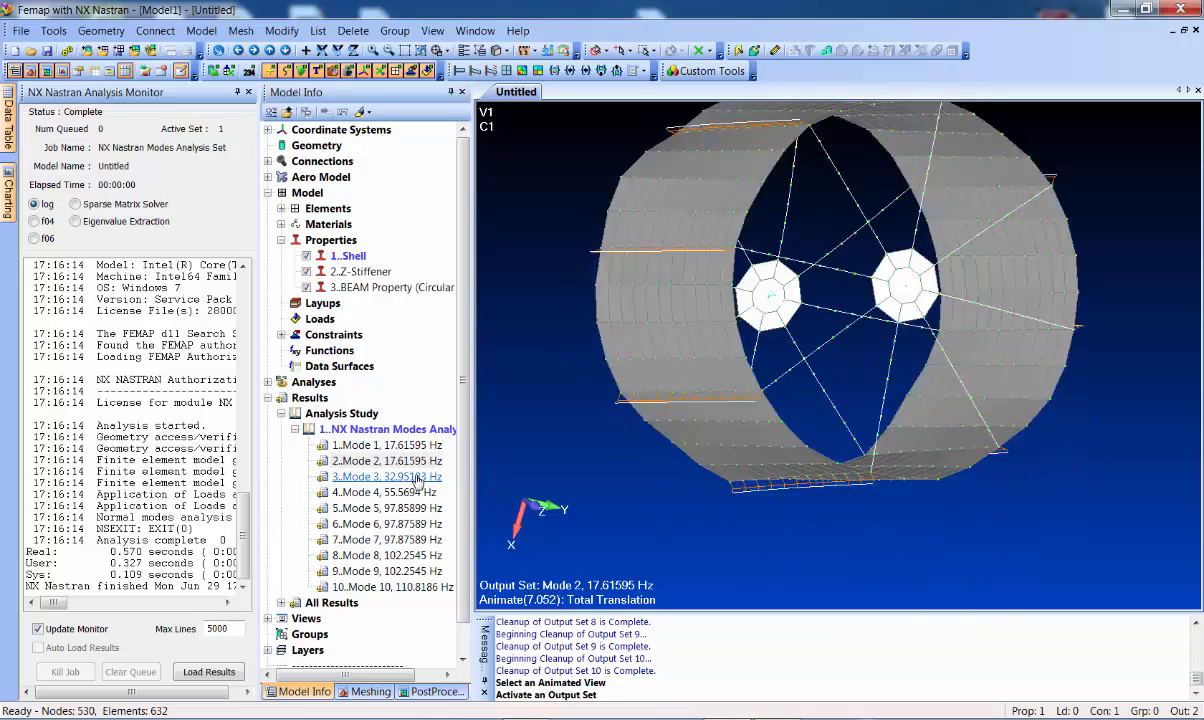
double_click(418, 478)
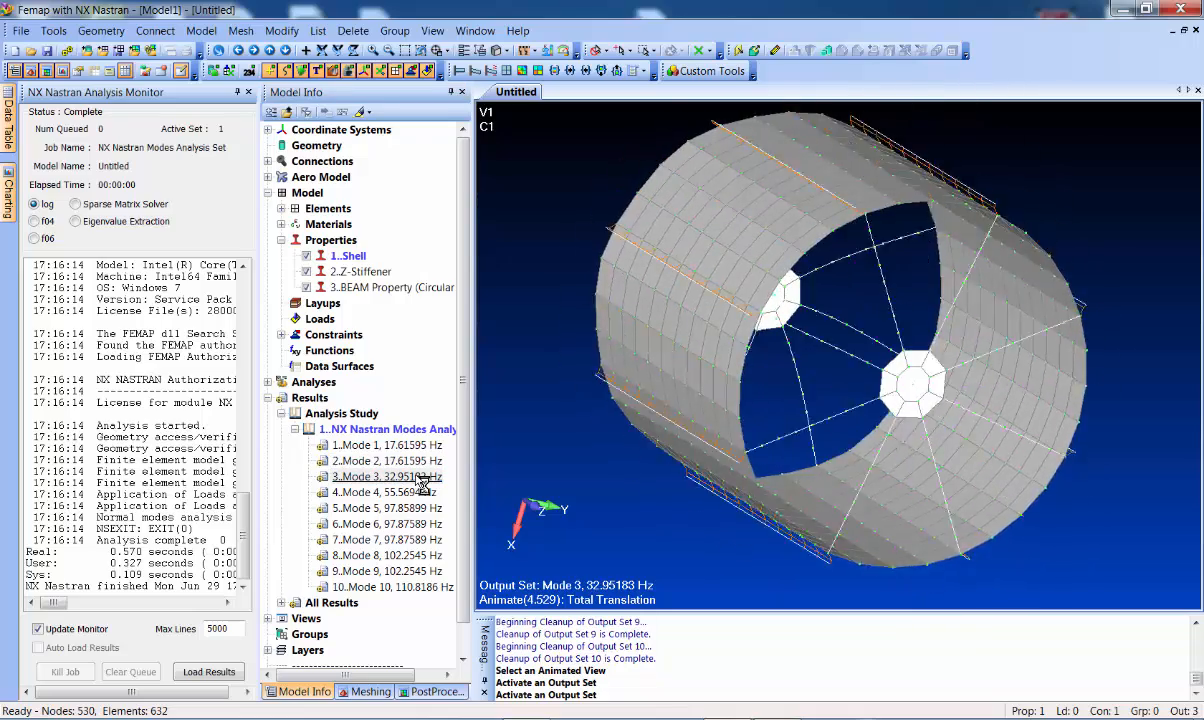
double_click(419, 493)
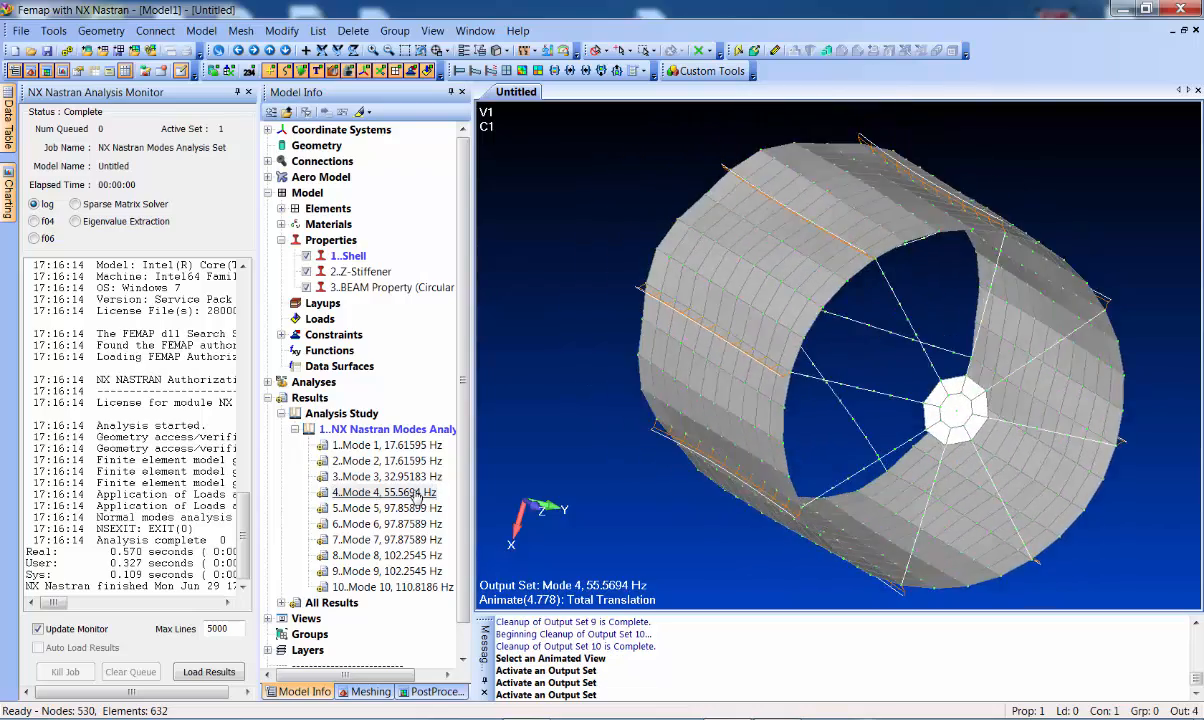
double_click(419, 509)
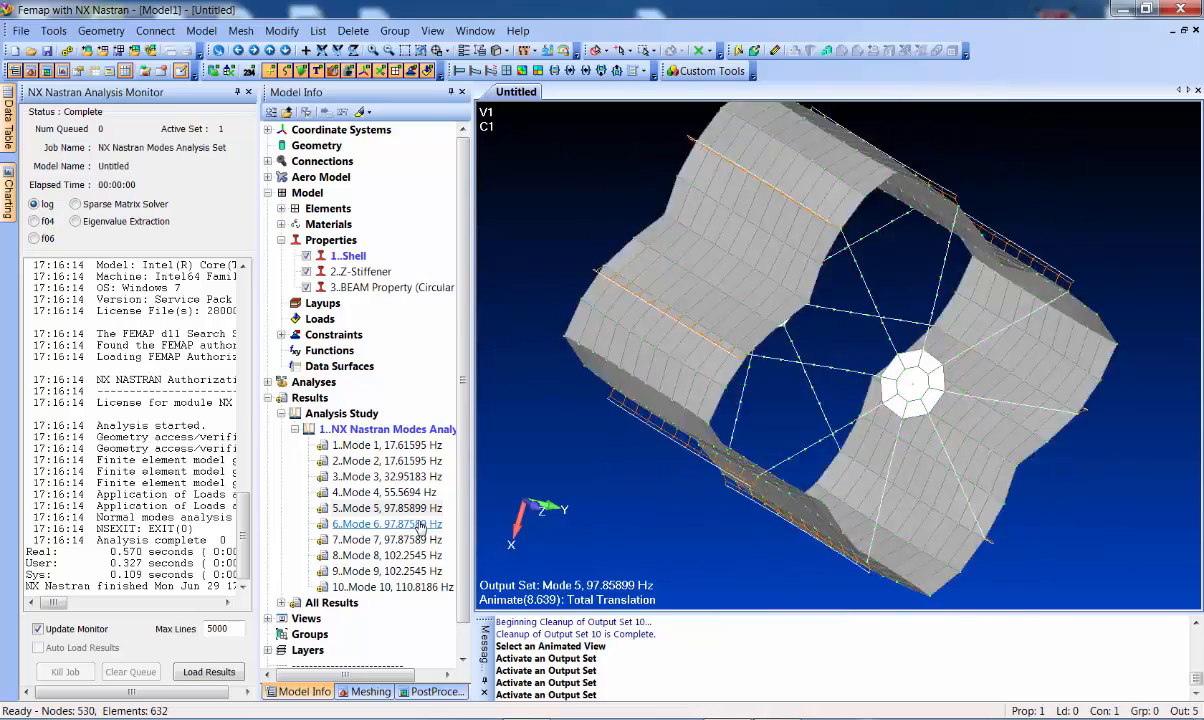
double_click(421, 525)
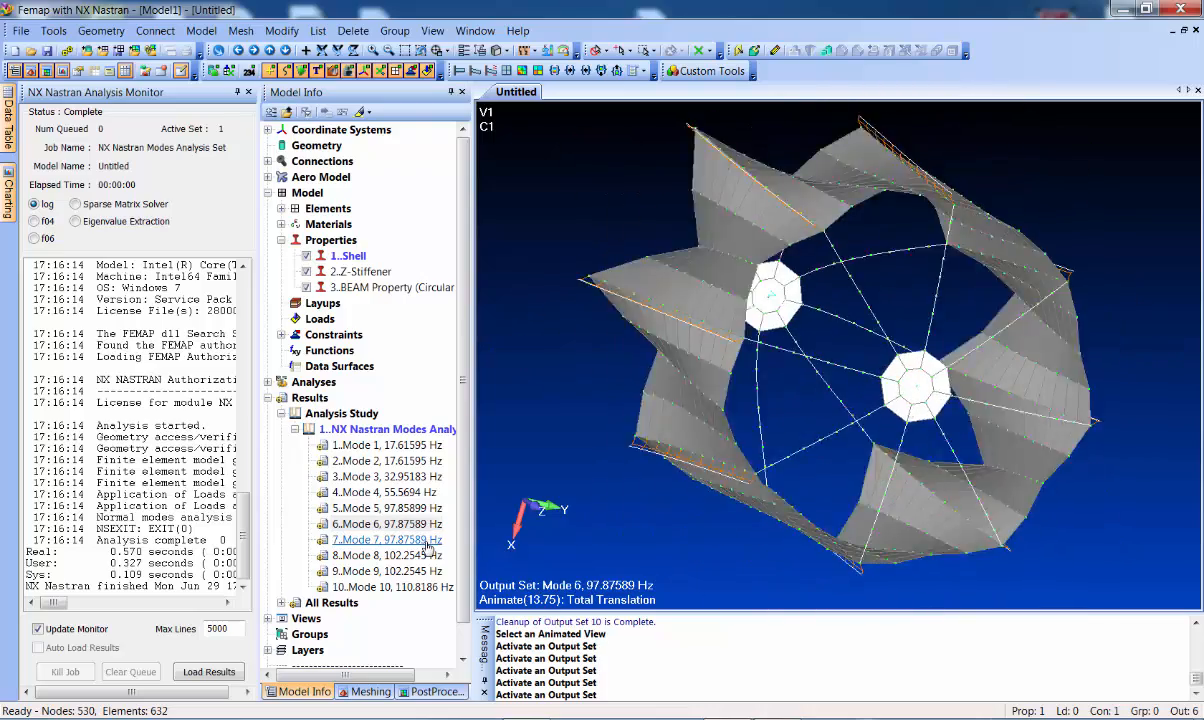
double_click(426, 542)
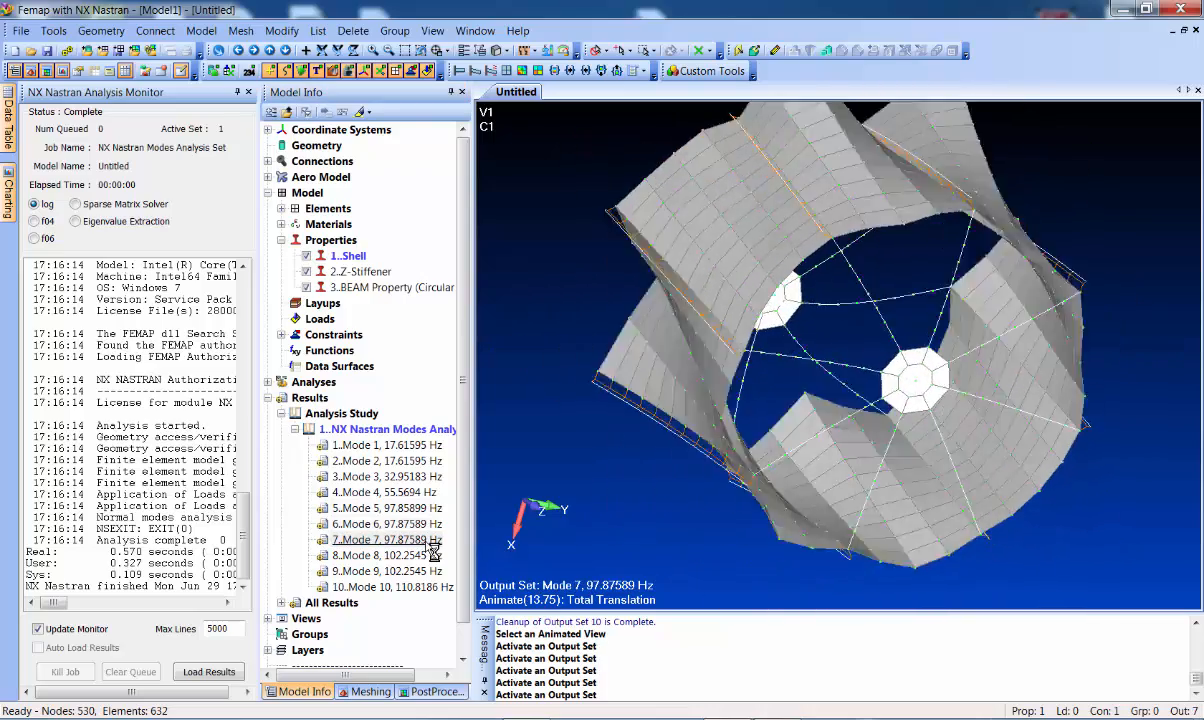
double_click(420, 555)
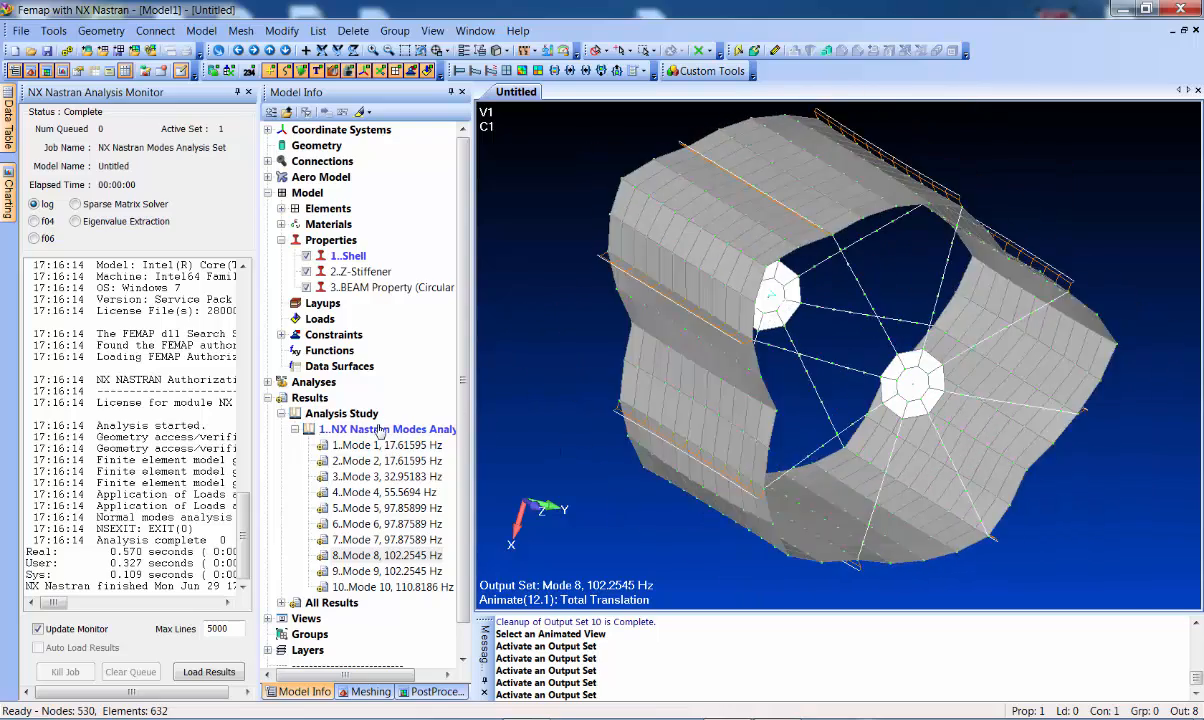
Return to the undeformed view and delete all analysis results without preserving undo
right_click(308, 396)
click(345, 423)
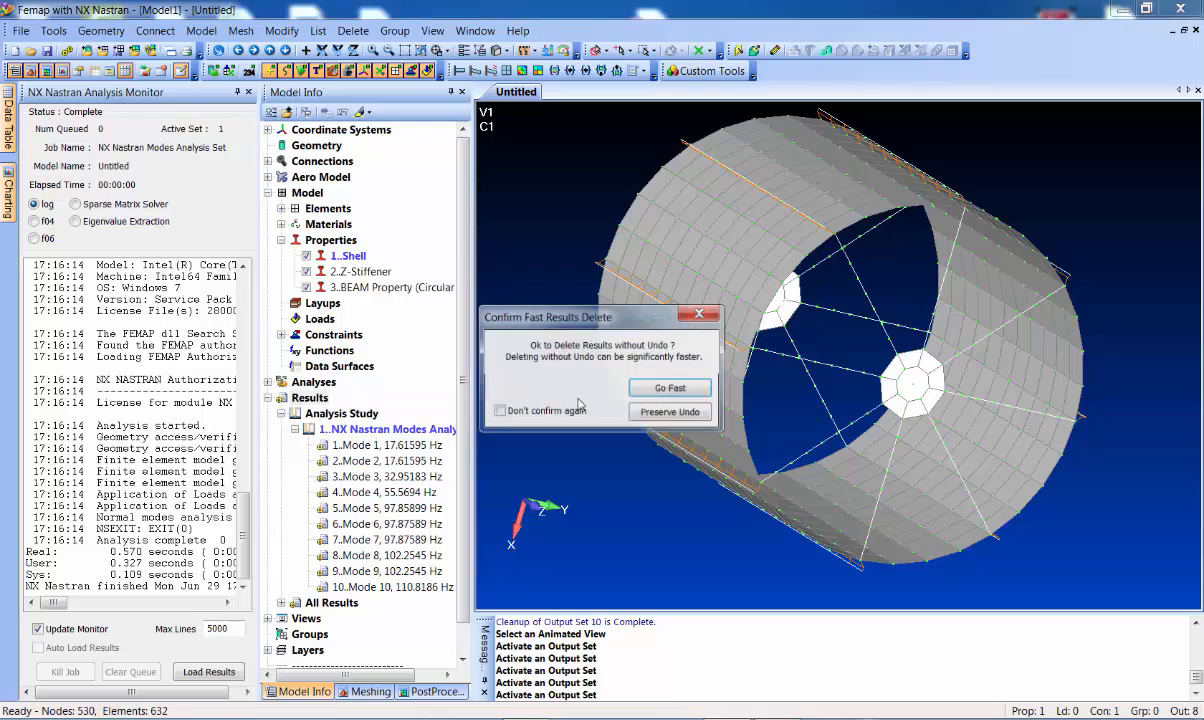
click(668, 388)
middle_drag(634, 386, 704, 310)
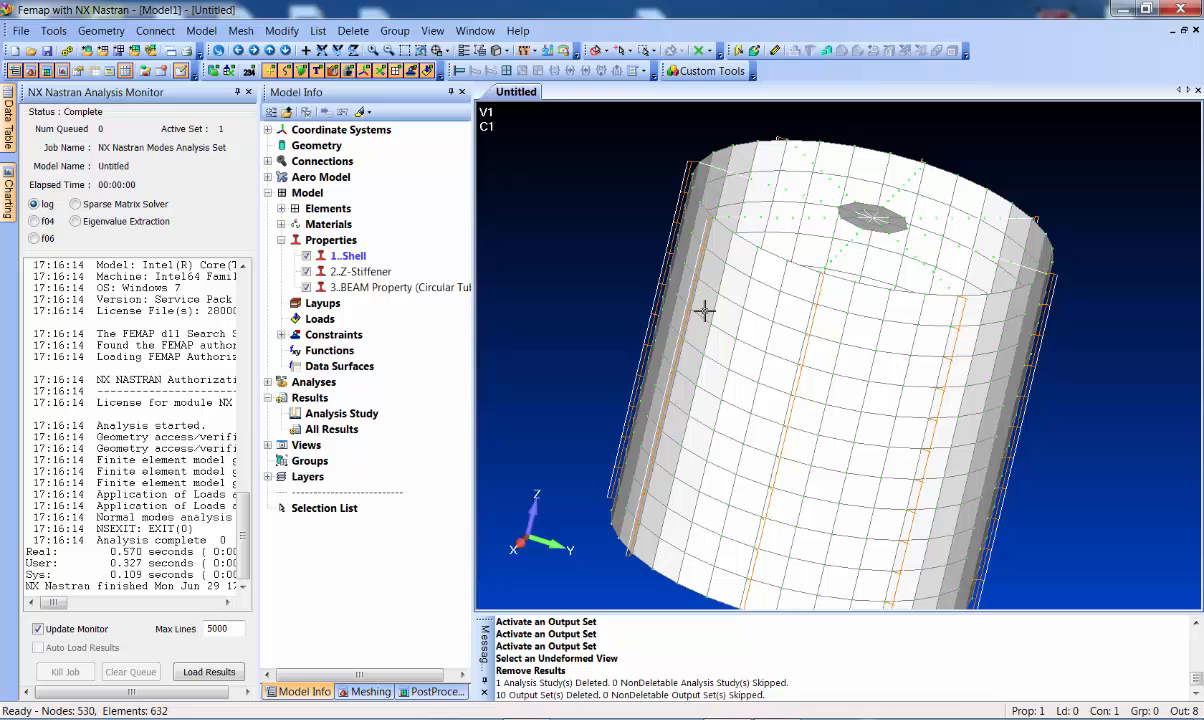
Edit the Z-Stiffener beam property, setting its Z-section height to 2.5, and check the updated cross section
right_click(364, 271)
click(406, 340)
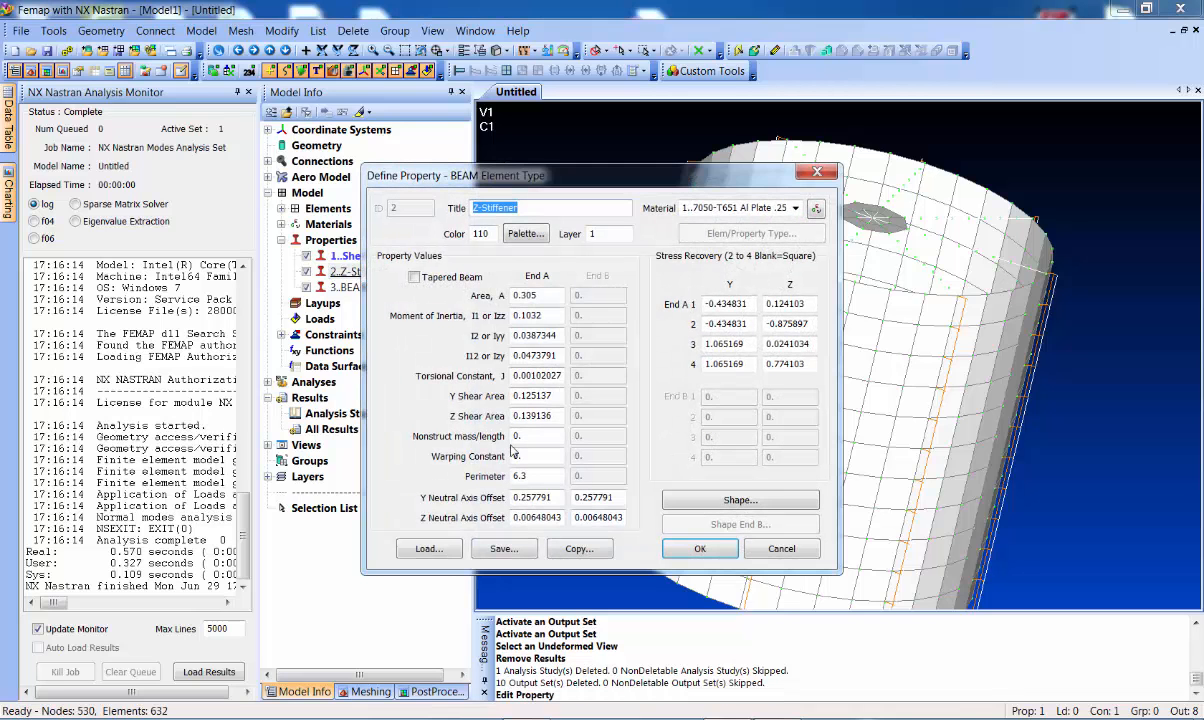
click(698, 501)
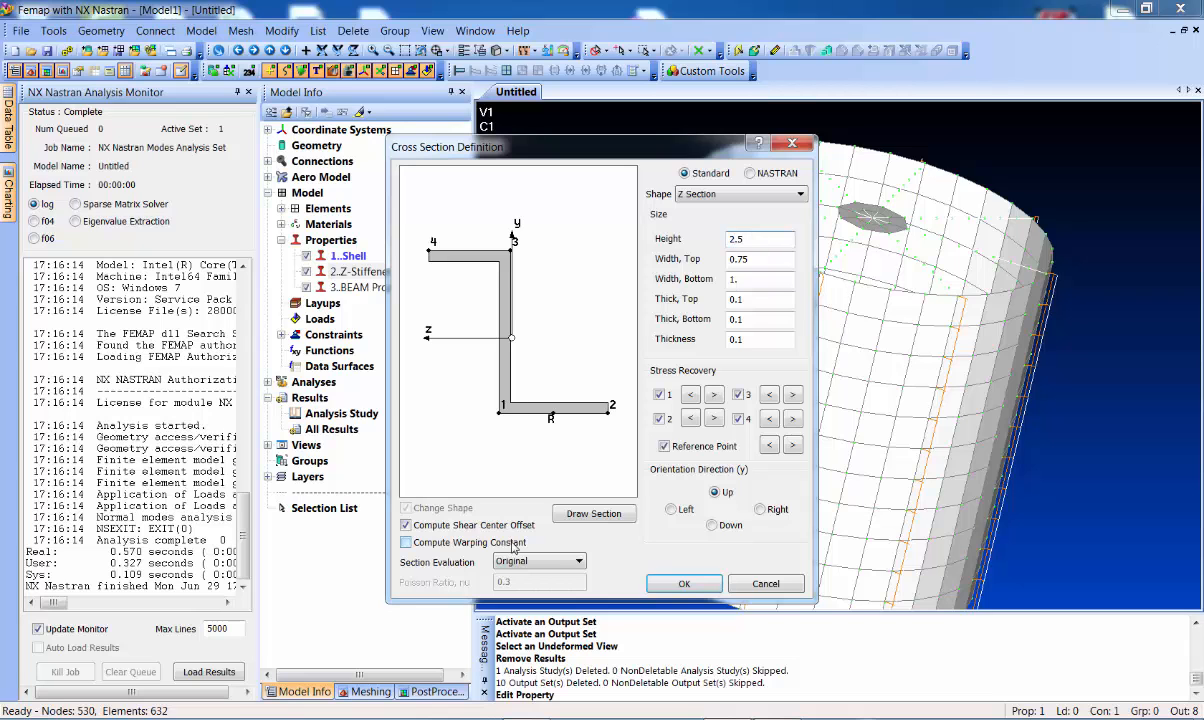
click(670, 584)
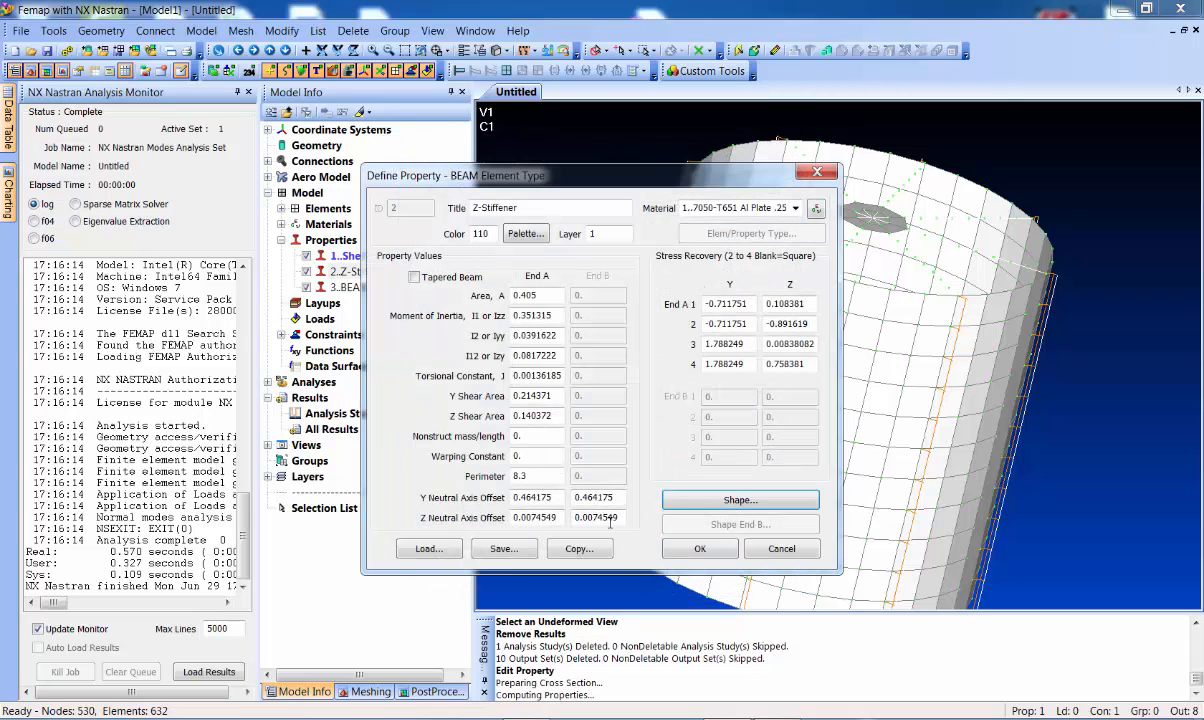
click(740, 499)
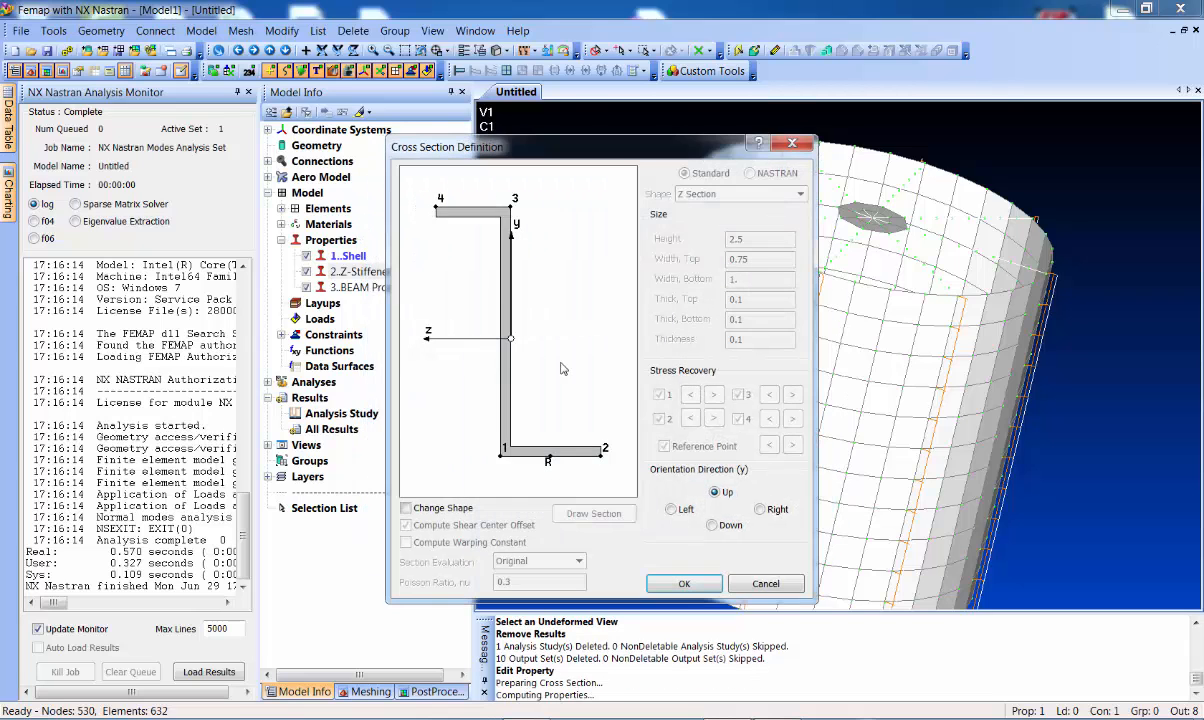
click(690, 583)
click(700, 549)
Rerun the NX Nastran modes analysis and animate the Mode 1 shape from the new study
mouse_move(675, 396)
middle_down()
mouse_move(640, 357)
mouse_move(661, 249)
middle_up()
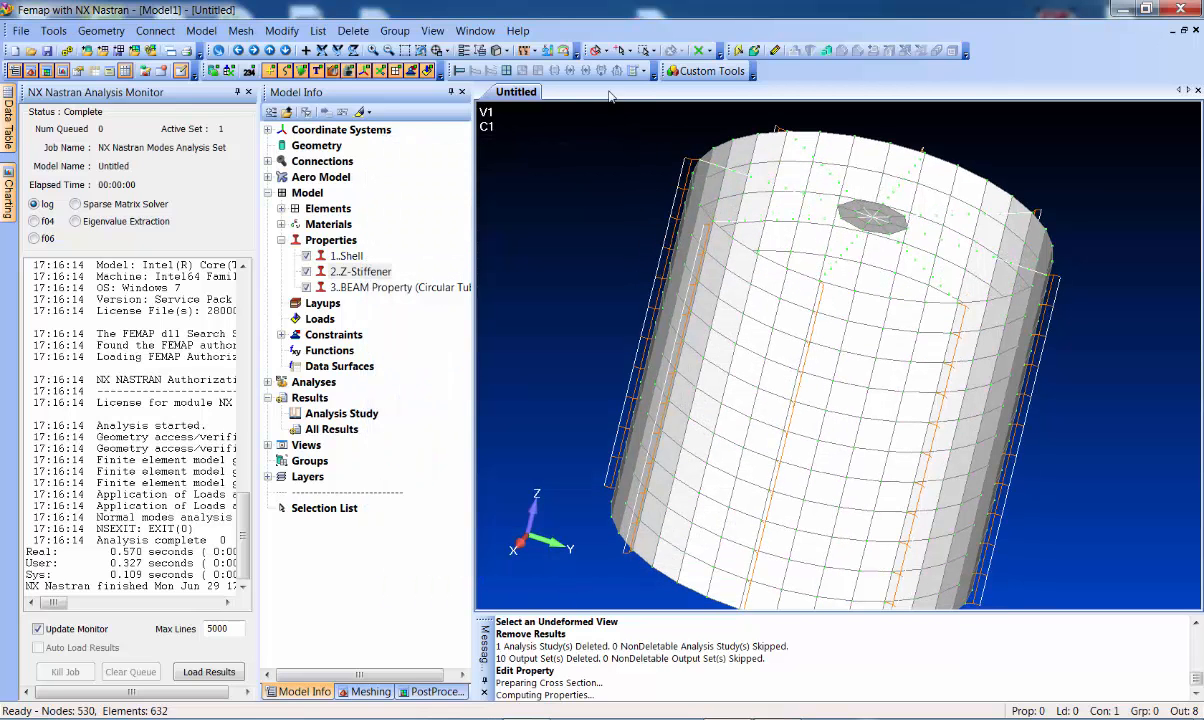
click(66, 50)
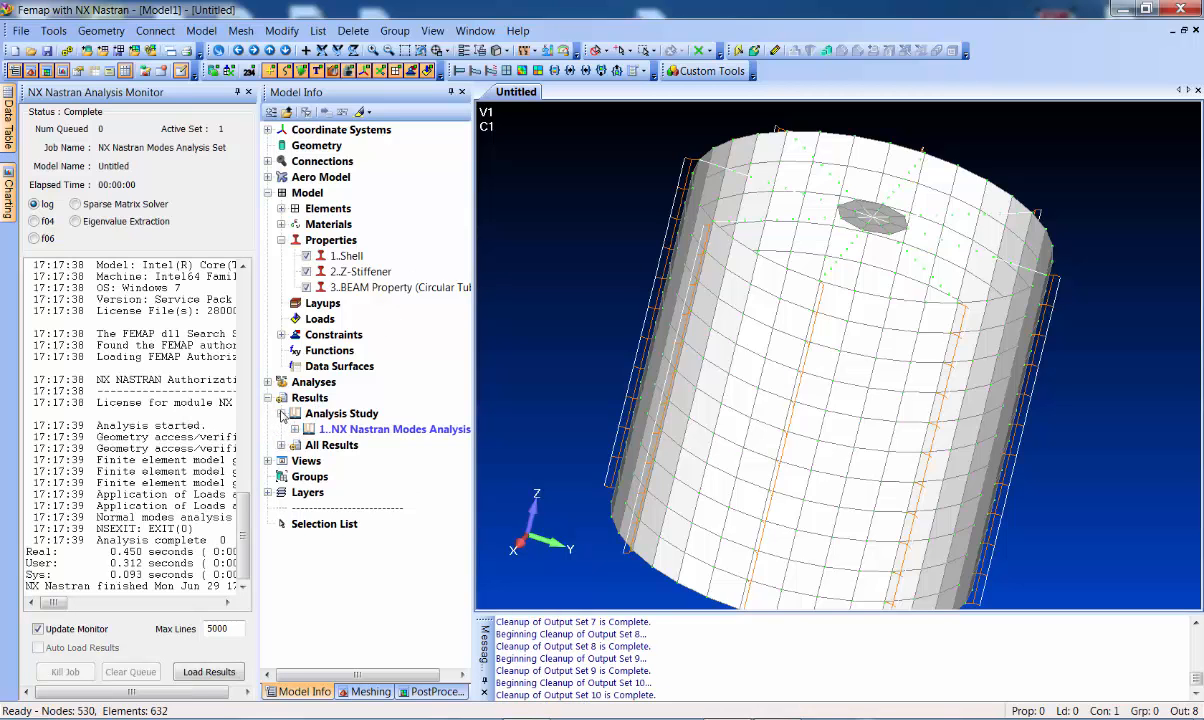
click(294, 429)
double_click(384, 446)
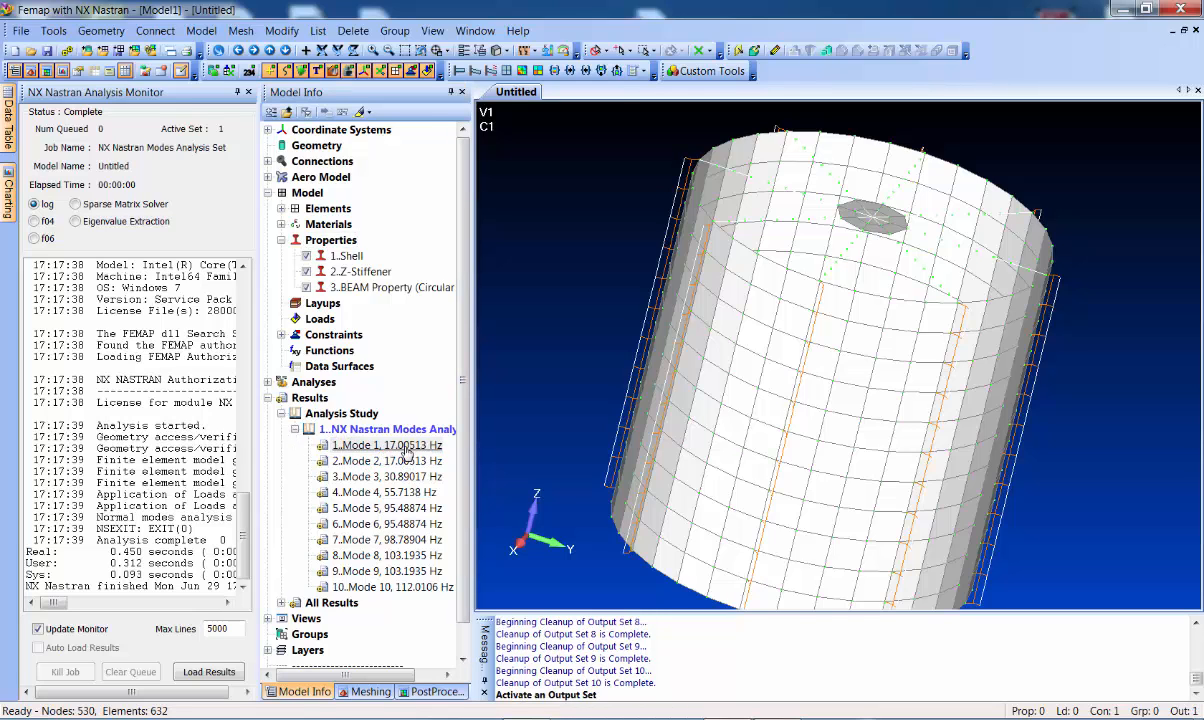
right_click(406, 450)
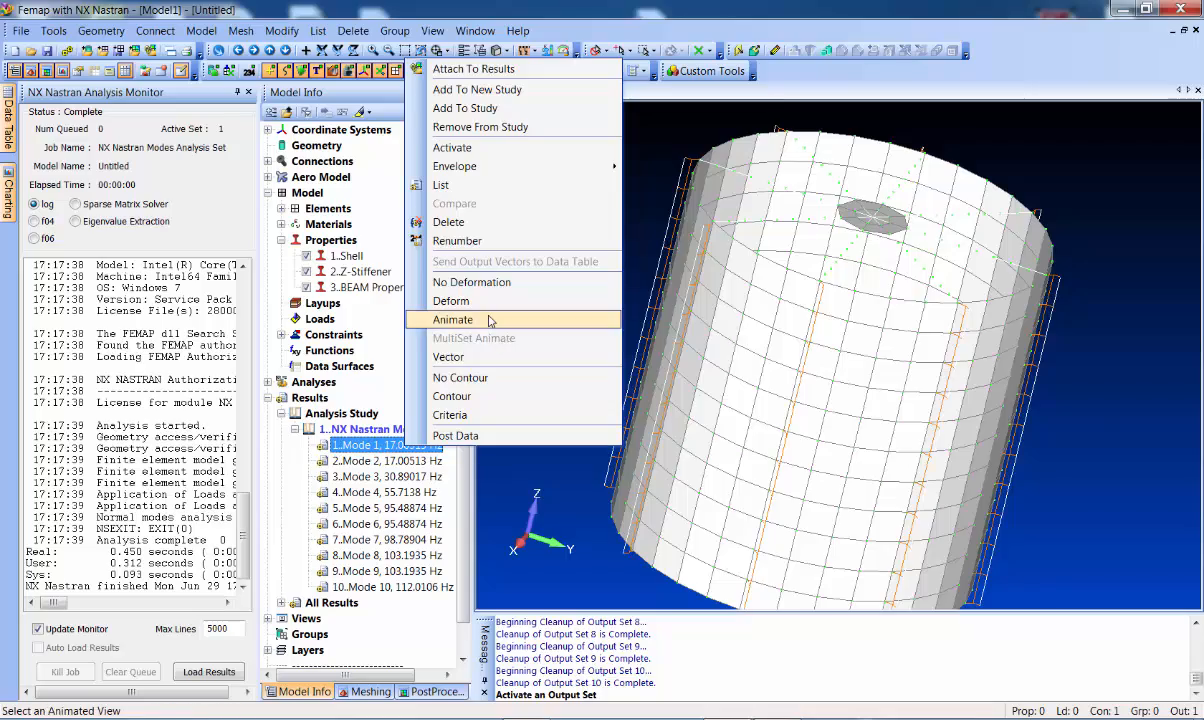
click(662, 301)
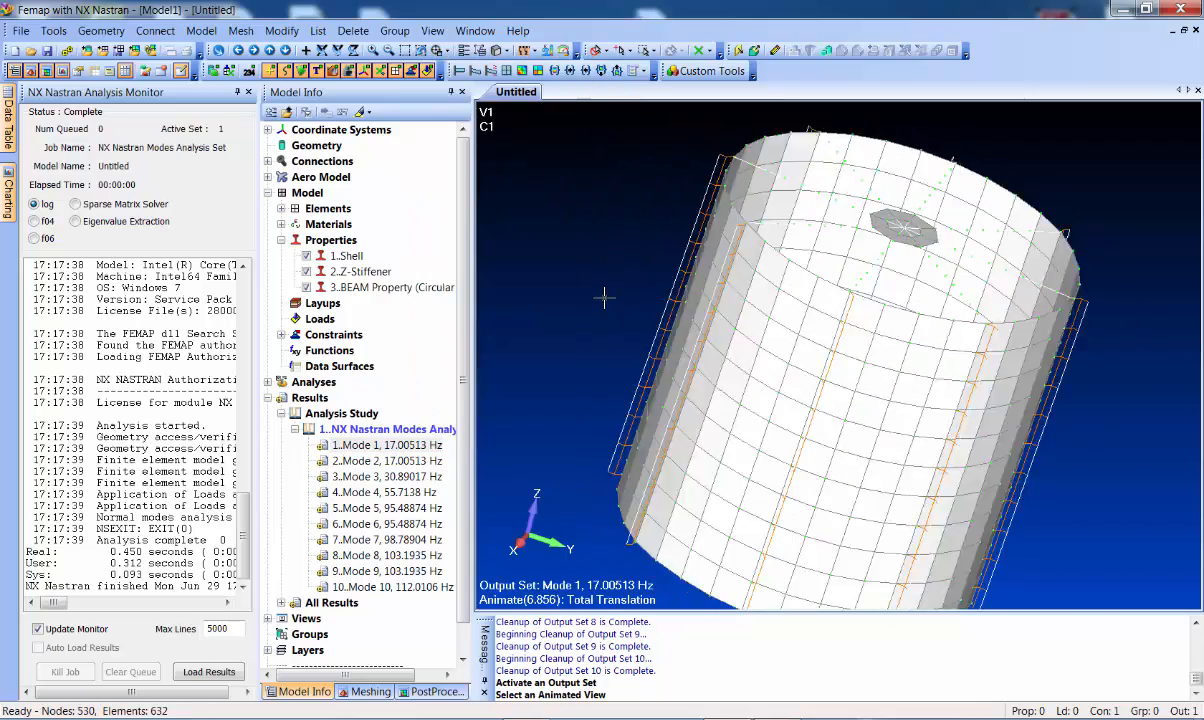
Examine the animated shapes of Modes 2 through 5 of the rerun analysis one after another
click(395, 461)
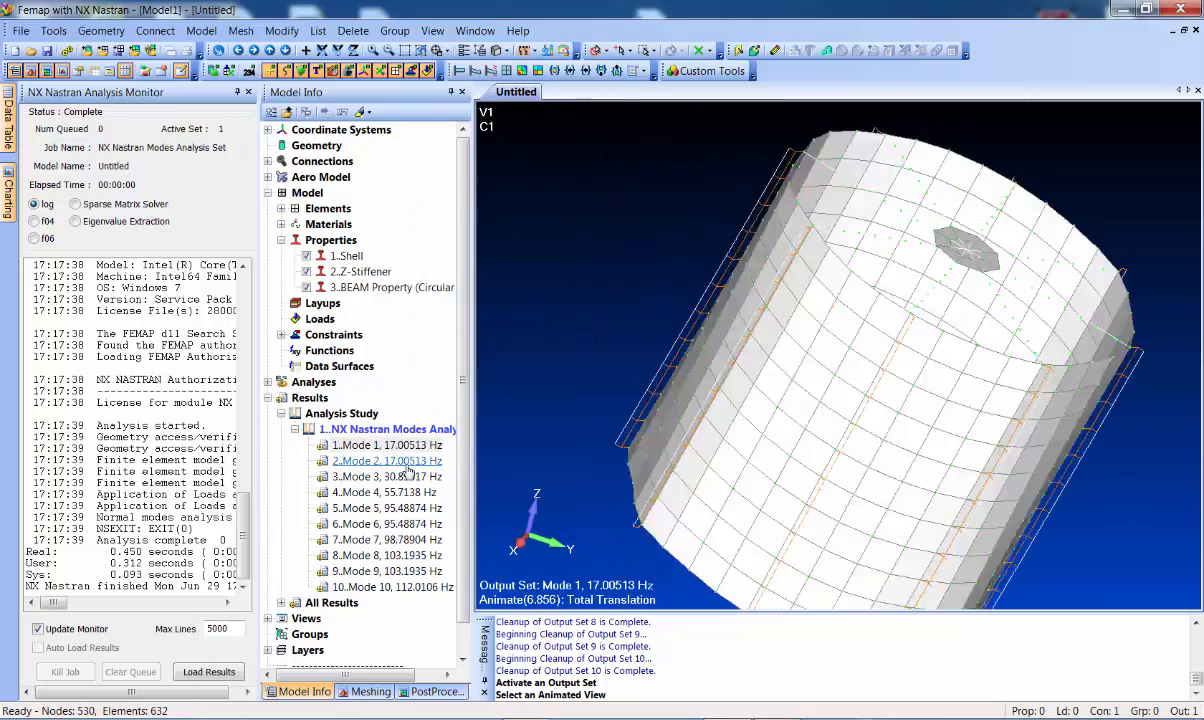
click(410, 476)
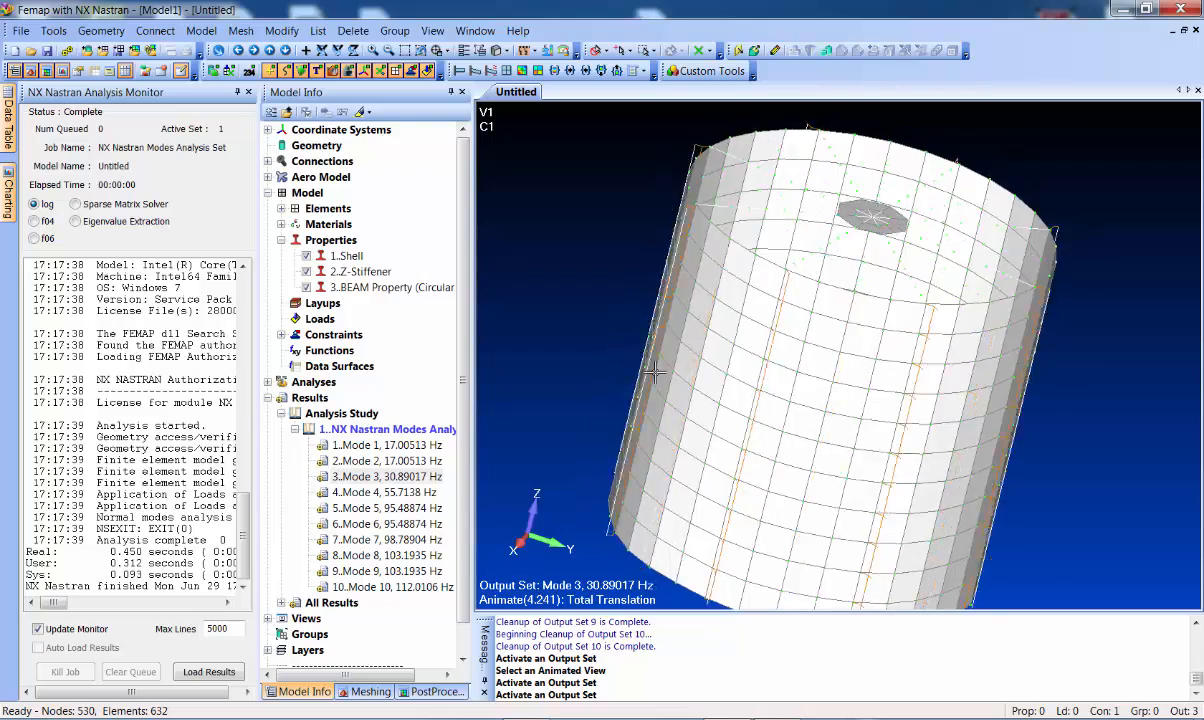
click(386, 492)
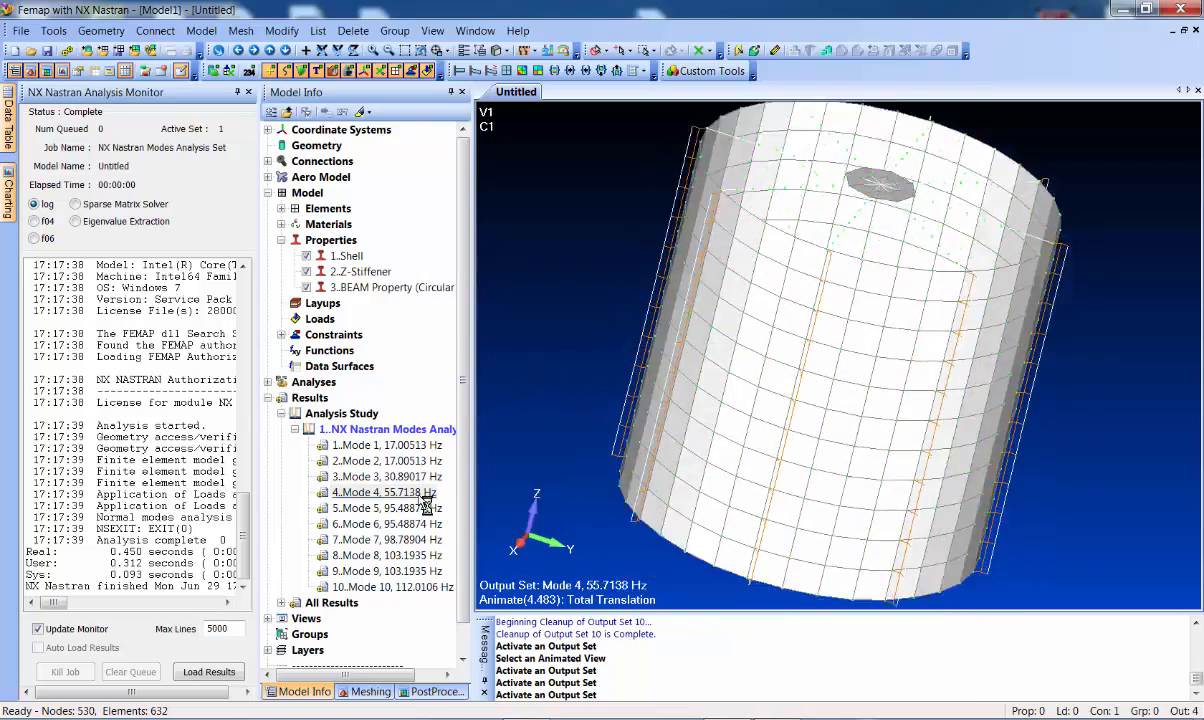
click(412, 509)
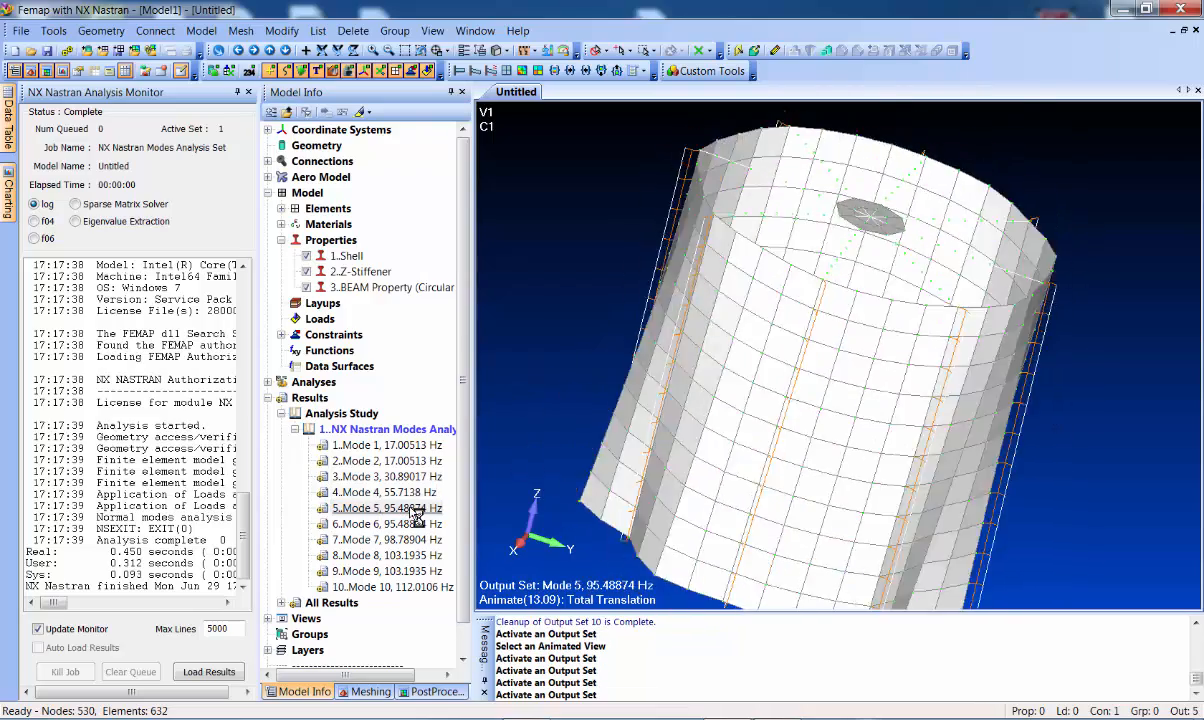